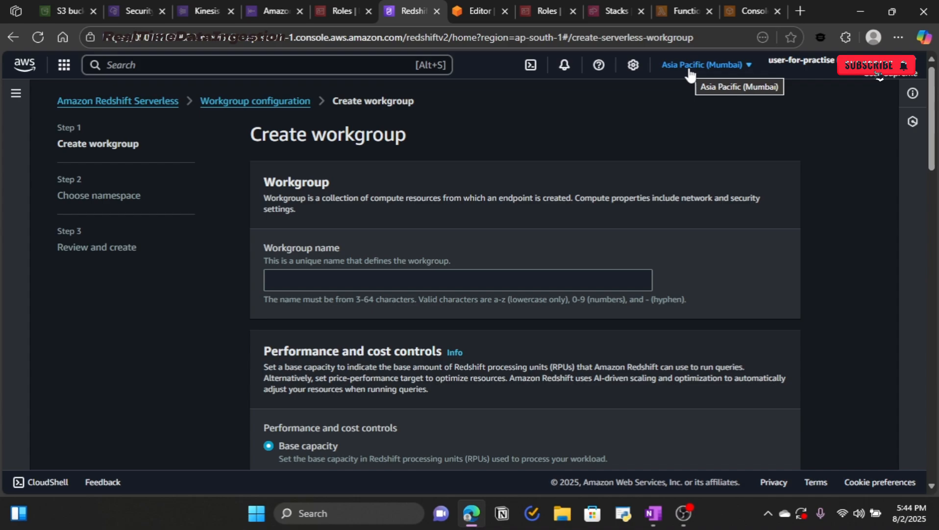
Step: Name the new Redshift Serverless workgroup demo
click(516, 281)
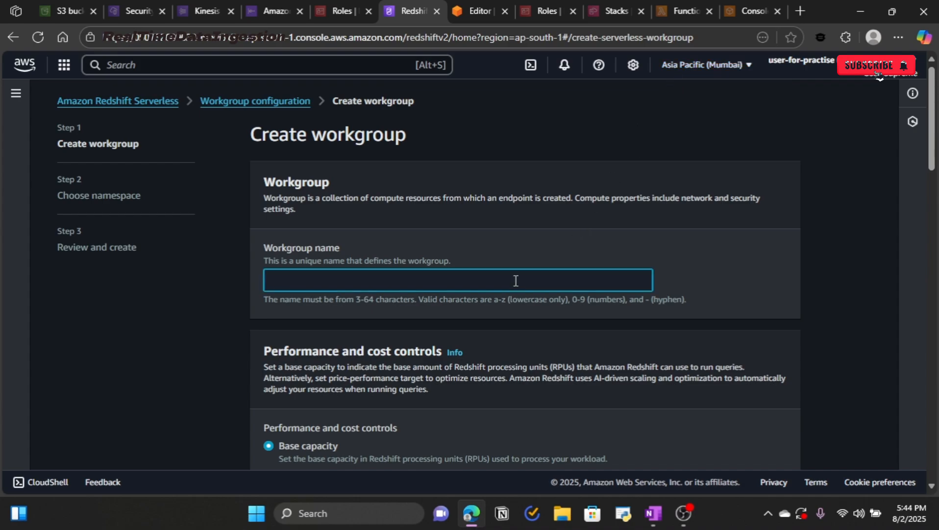
text(demo)
scroll(519, 291, down, 10)
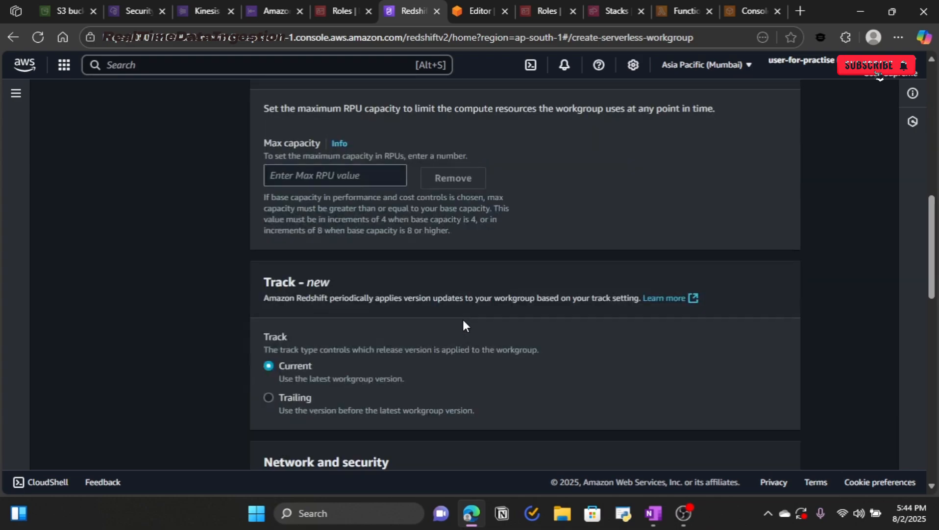
scroll(464, 324, down, 7)
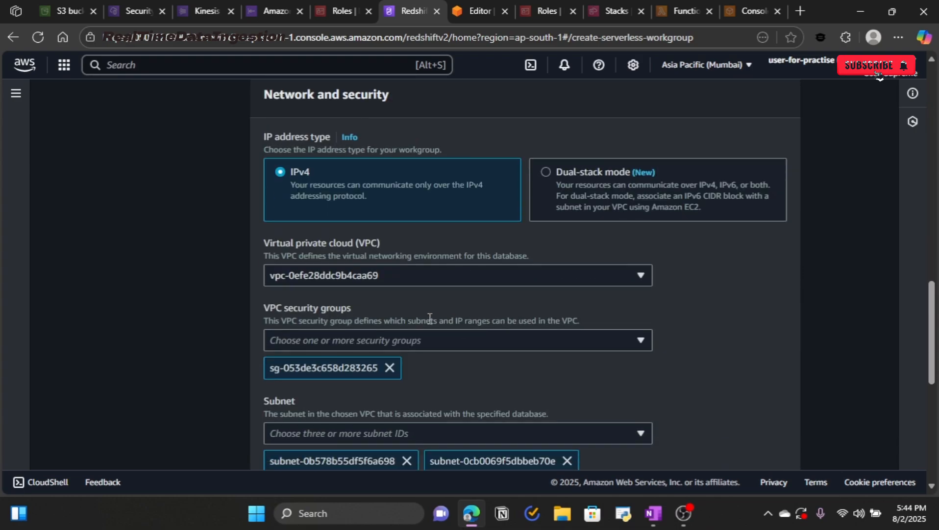
Step: Keep the default VPC, security group and subnets, and advance to the namespace step
click(418, 279)
click(417, 275)
scroll(409, 347, down, 3)
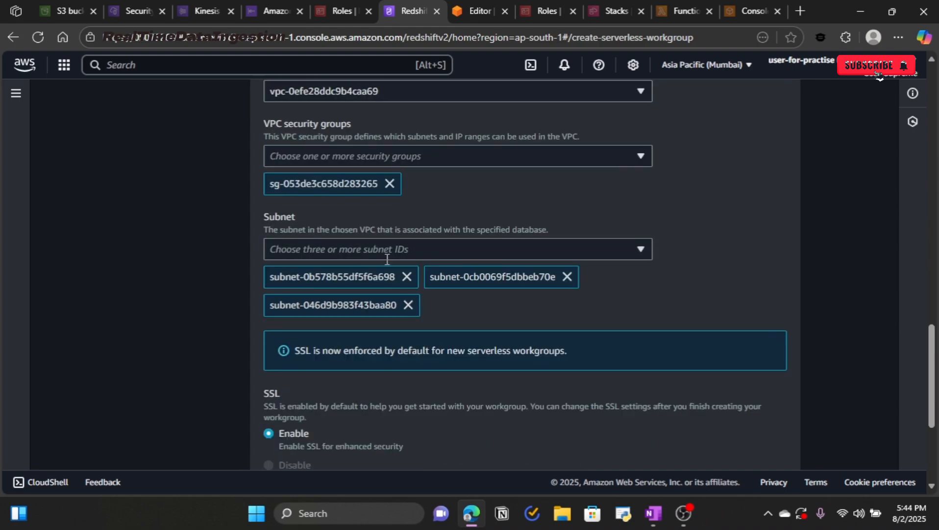
drag(285, 123, 352, 121)
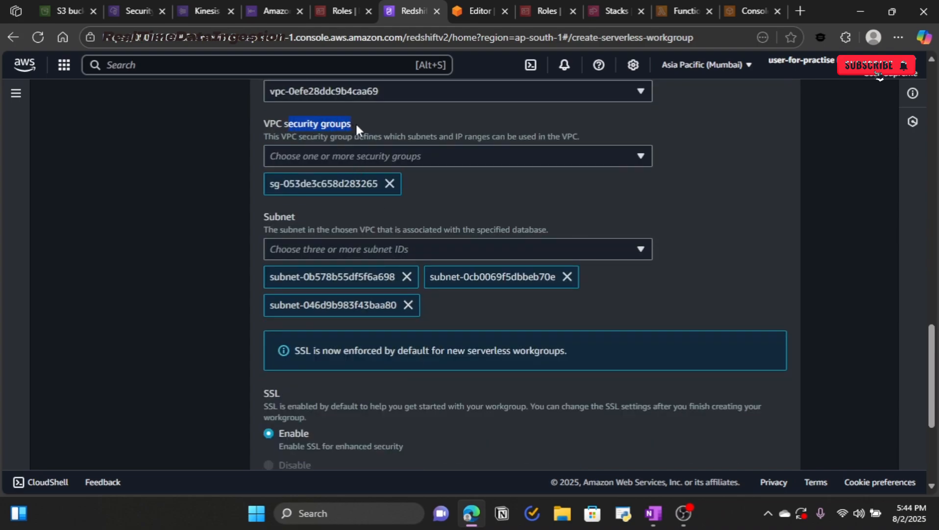
click(437, 202)
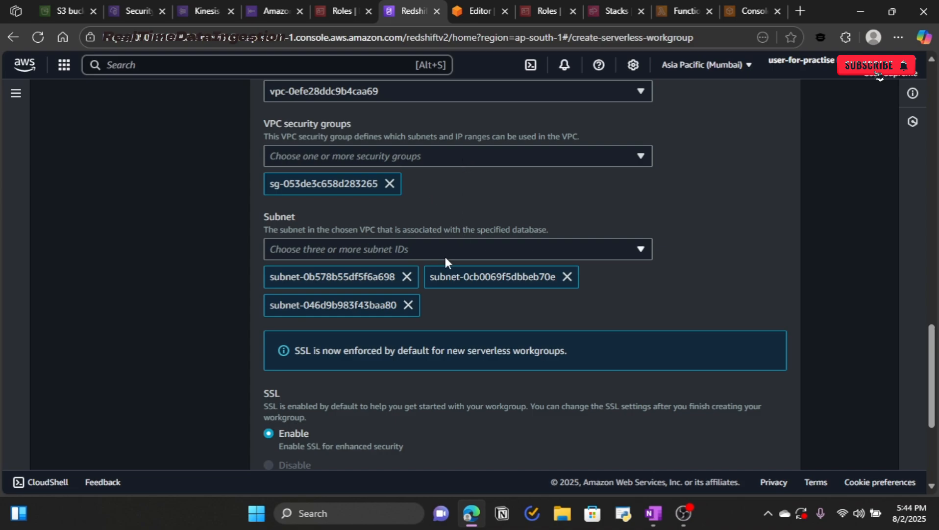
scroll(436, 270, down, 3)
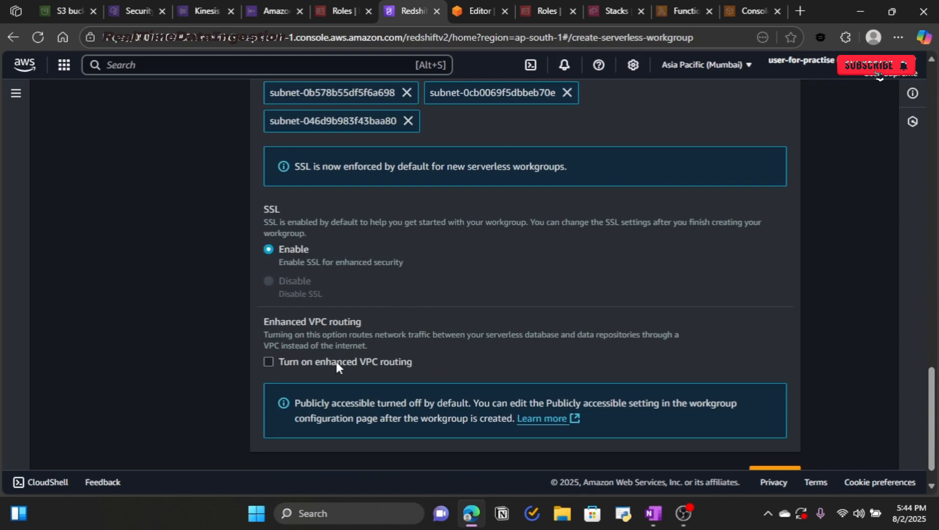
scroll(368, 361, down, 1)
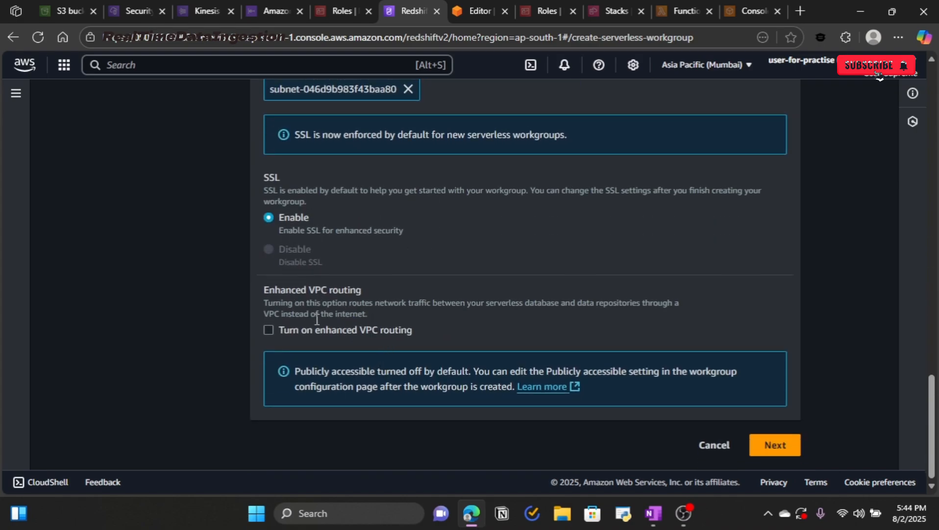
click(774, 445)
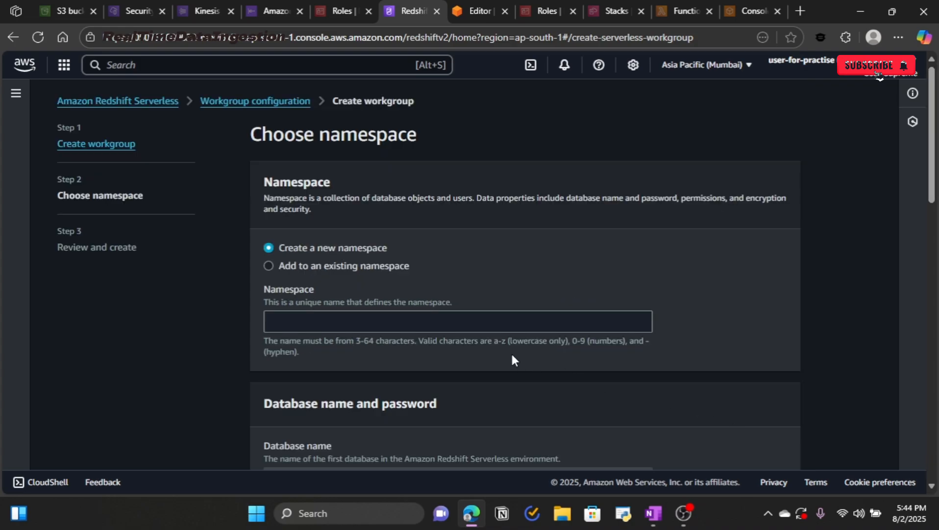
Step: Name the new namespace demo-ns
click(453, 325)
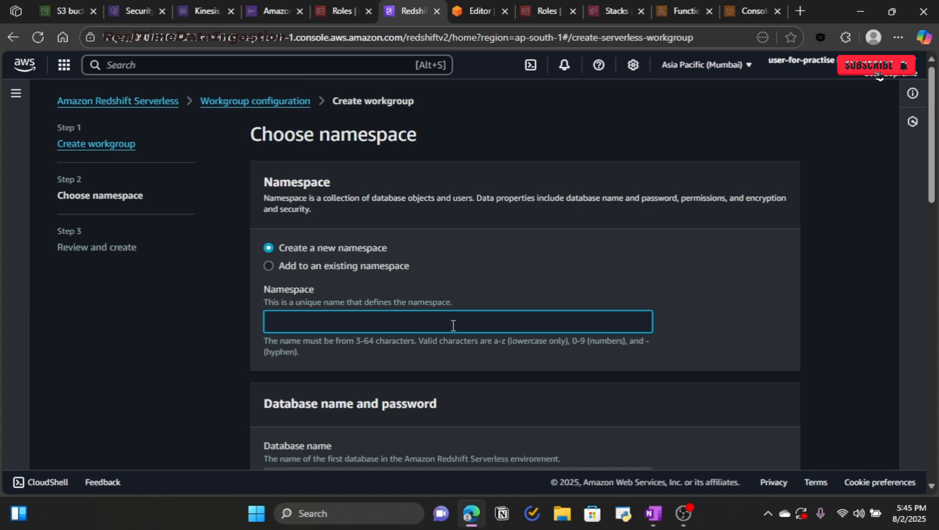
text(demo-)
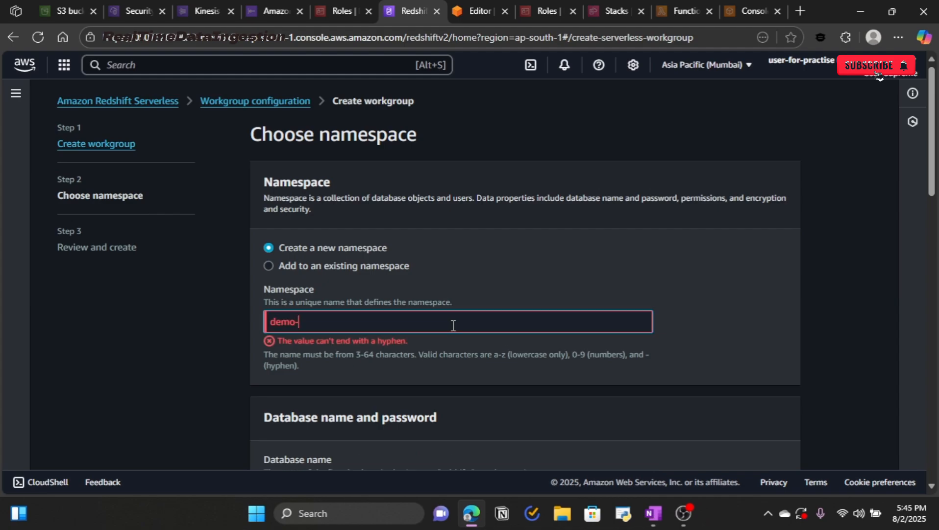
text(ns)
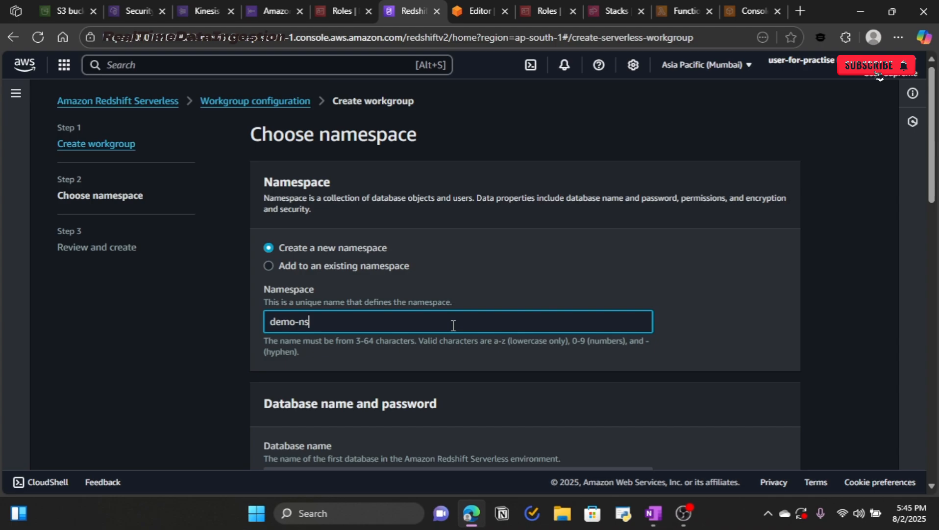
scroll(453, 325, down, 3)
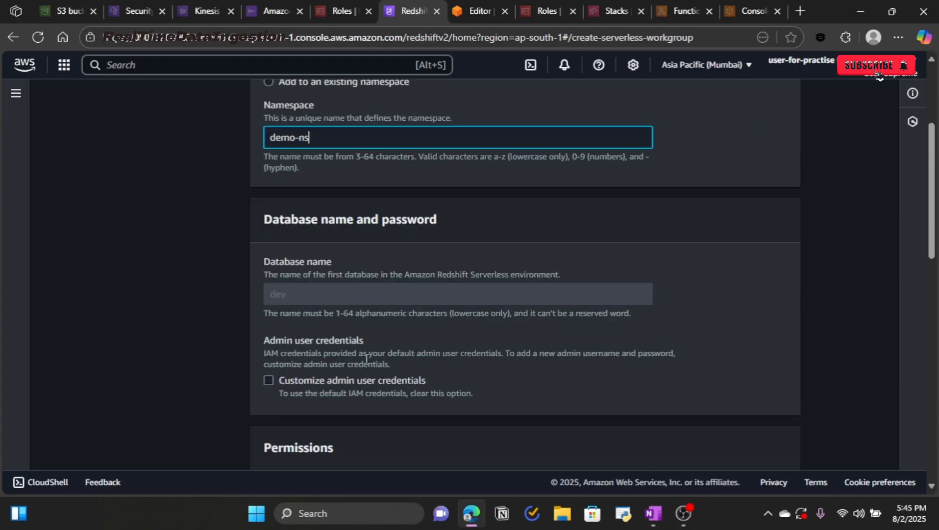
Step: Customize admin credentials with user name admin and a manually pasted admin password
click(267, 379)
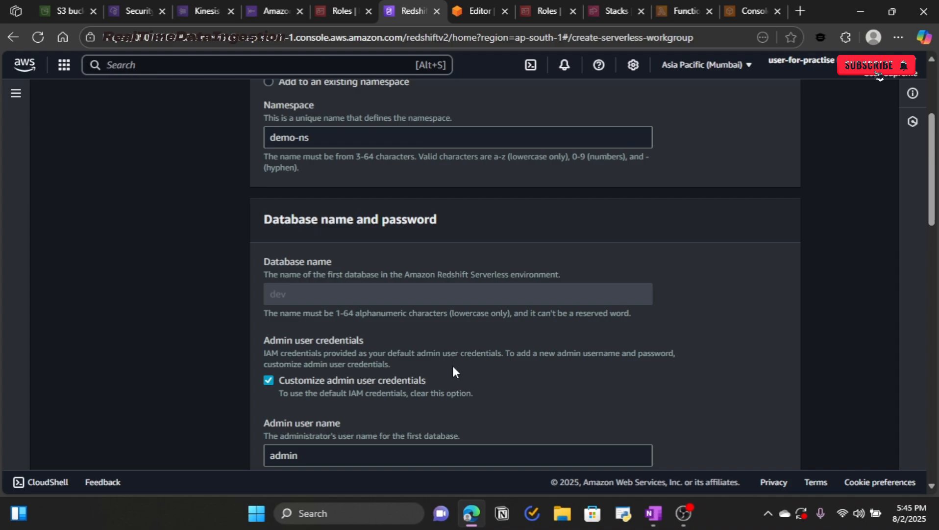
scroll(343, 366, down, 3)
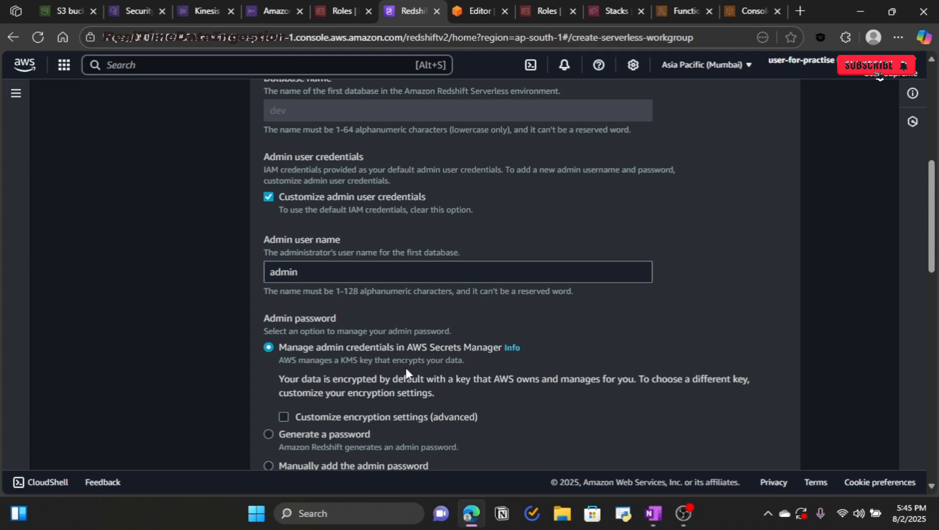
scroll(406, 373, down, 3)
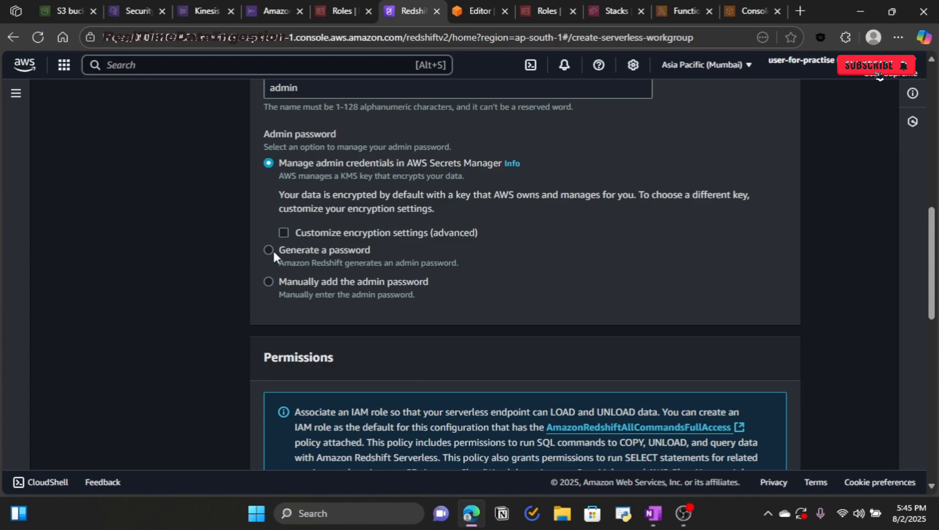
click(270, 281)
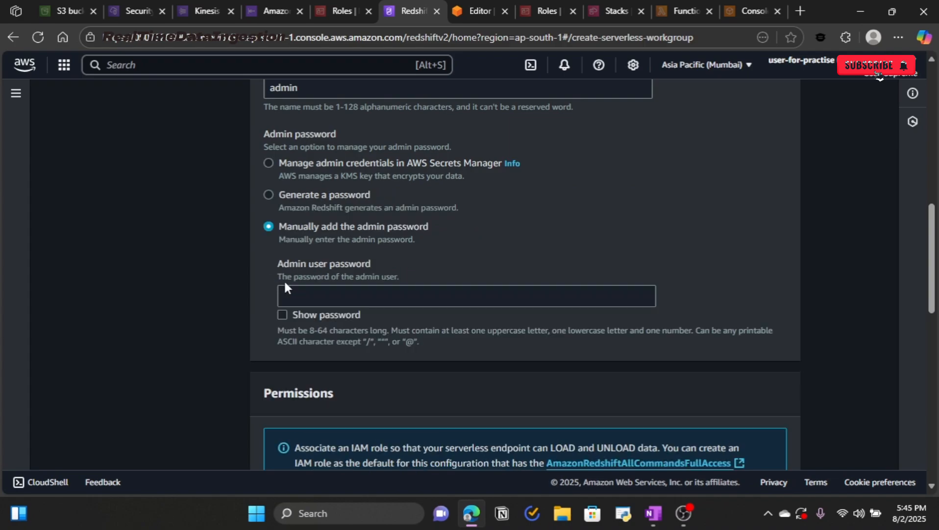
click(324, 294)
key(ctrl+v)
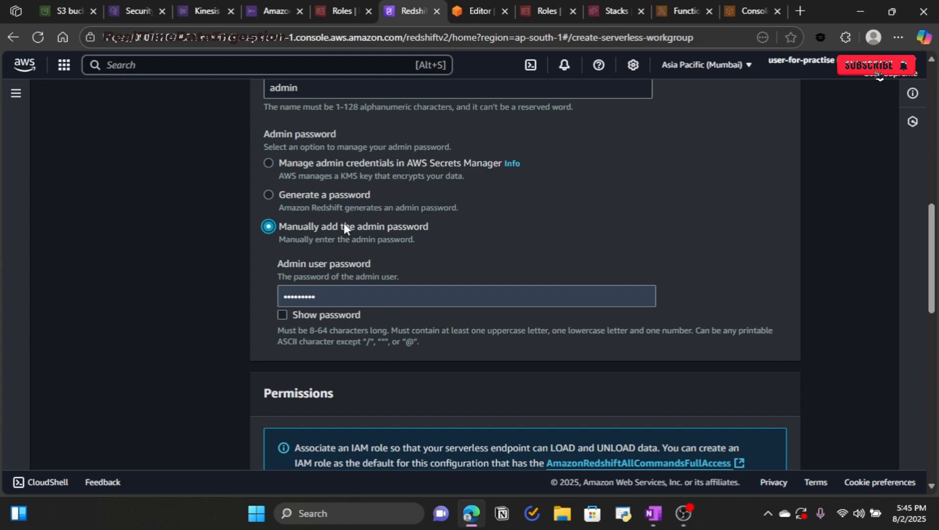
scroll(415, 292, up, 3)
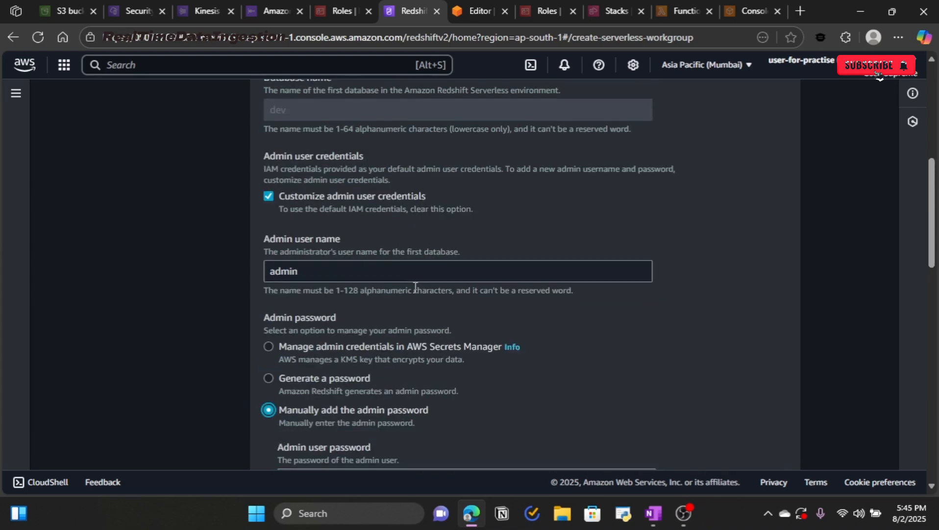
scroll(414, 293, up, 3)
scroll(415, 293, down, 10)
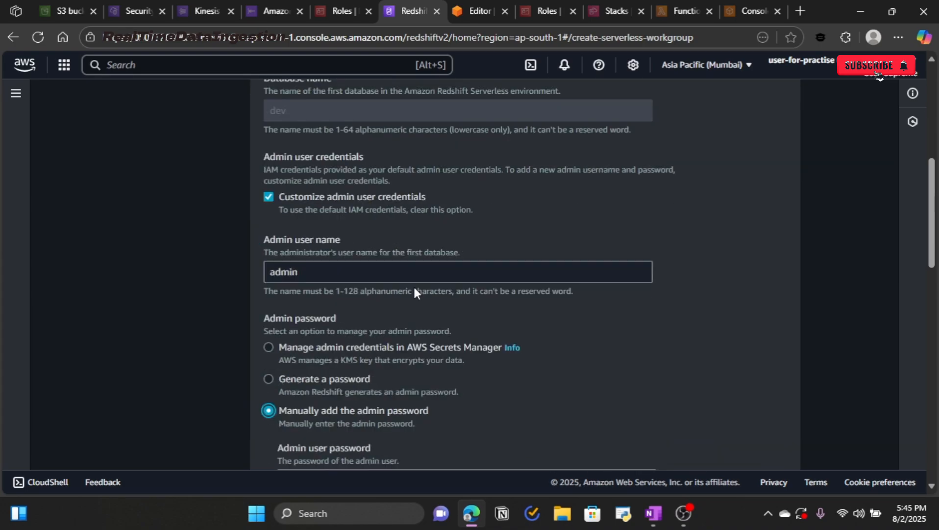
Step: Read the Permissions section's IAM role notes, then switch to the IAM Roles list
scroll(415, 287, down, 4)
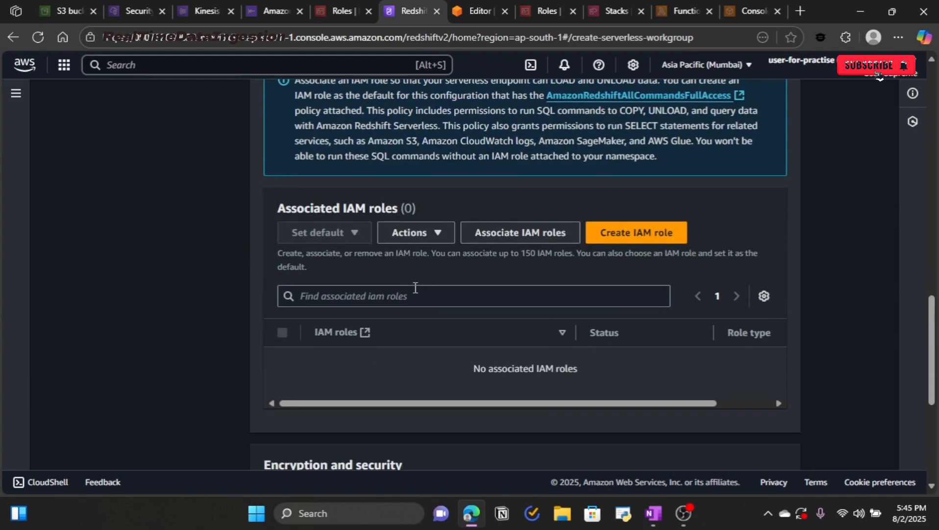
scroll(415, 287, down, 6)
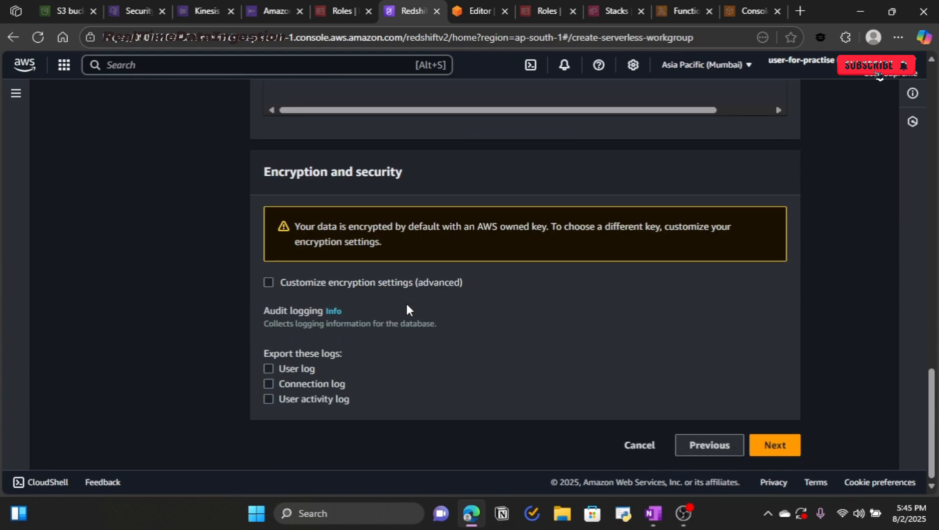
scroll(406, 305, up, 6)
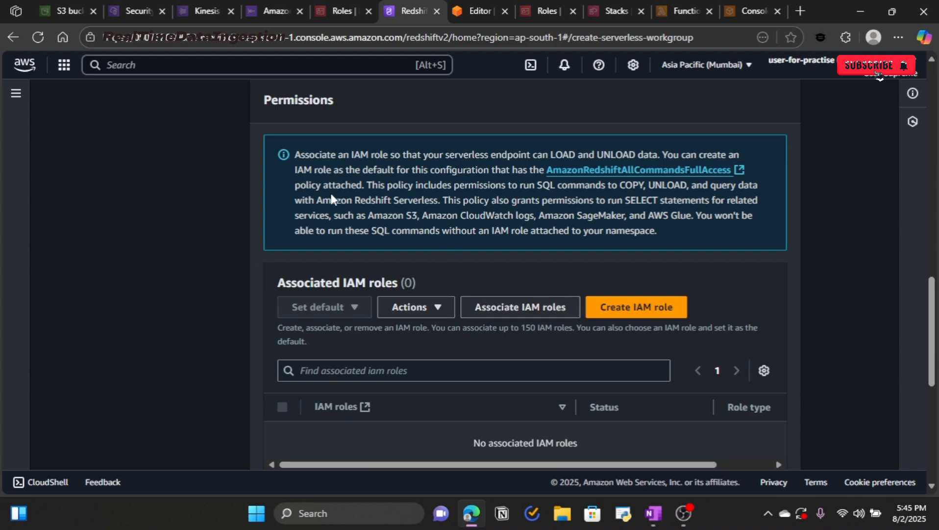
drag(298, 157, 659, 160)
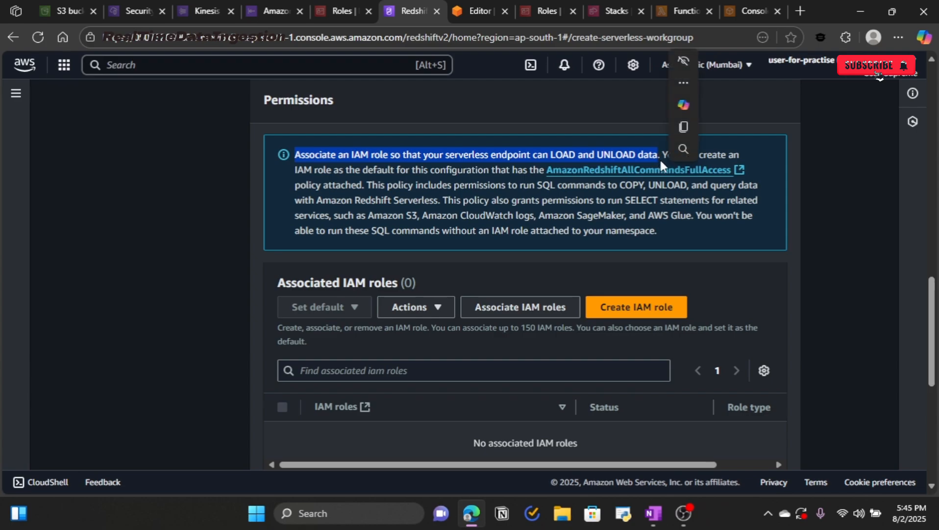
drag(666, 155, 748, 174)
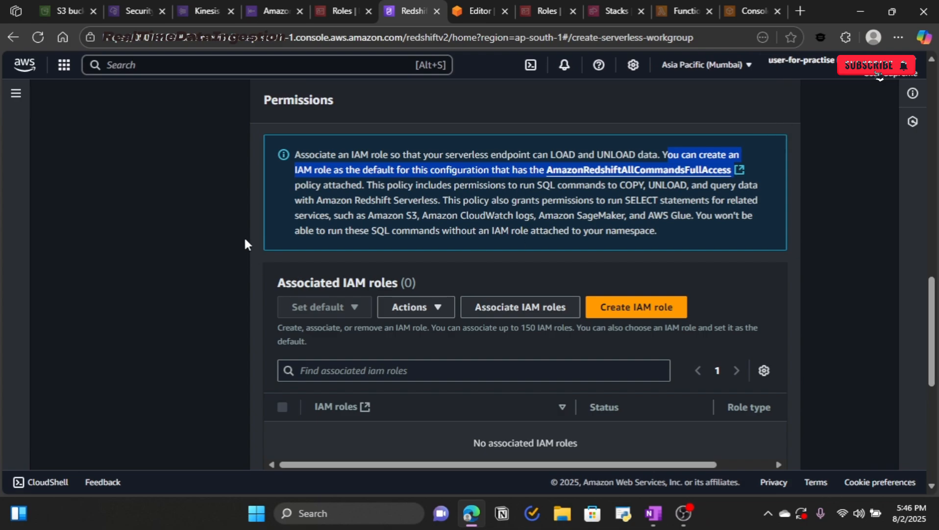
click(186, 216)
drag(444, 206, 644, 211)
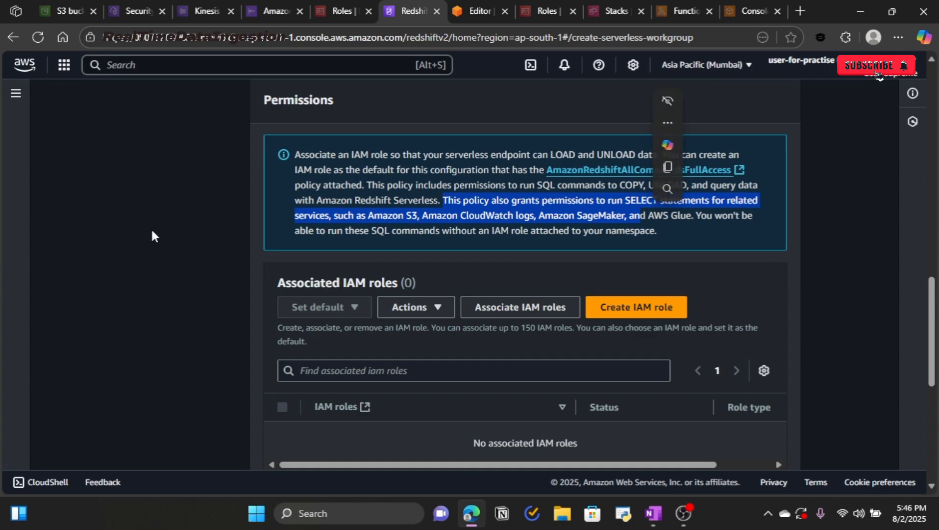
click(176, 240)
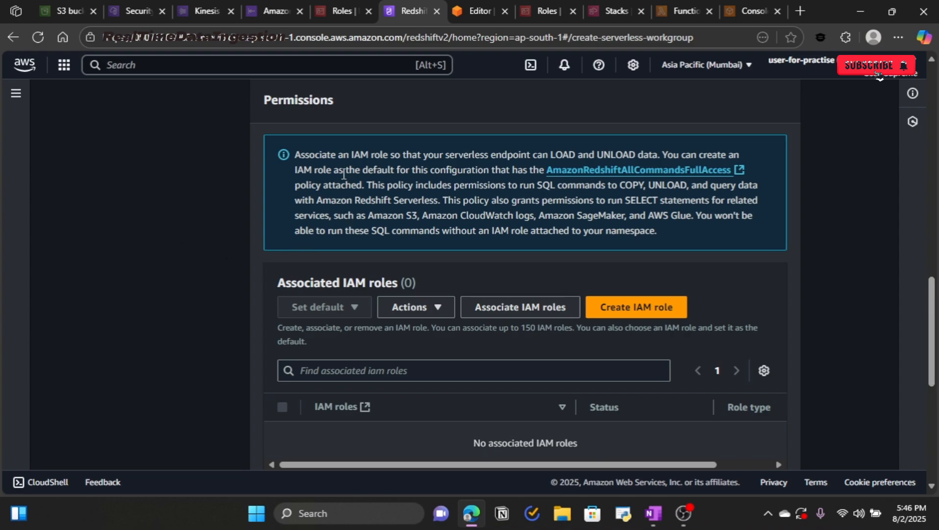
click(343, 11)
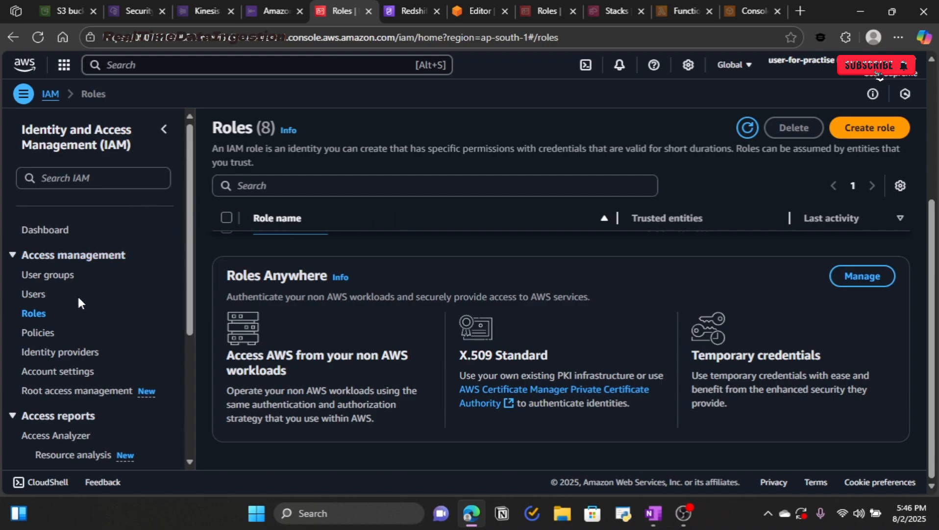
Step: Confirm redshift-iam-role has AmazonRedshiftAllCommandsFullAccess, then return to the Redshift Permissions section
scroll(293, 327, up, 4)
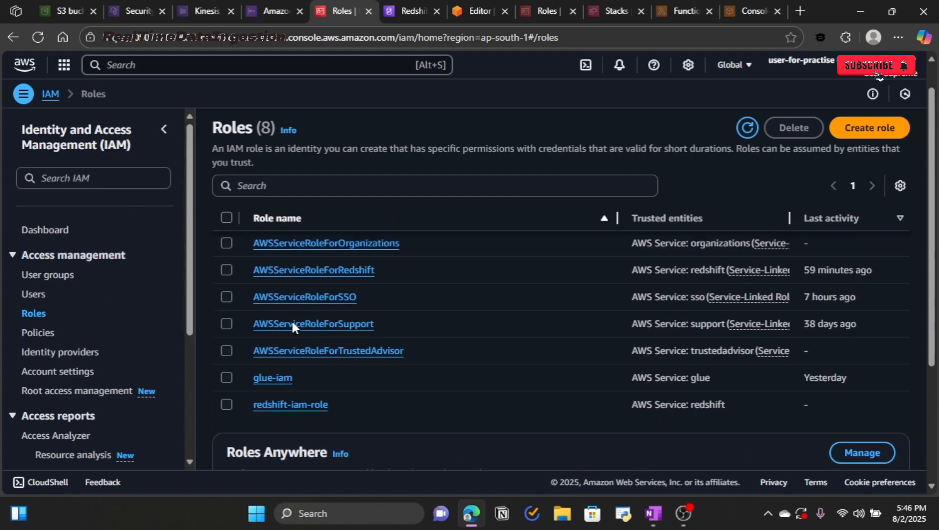
click(286, 413)
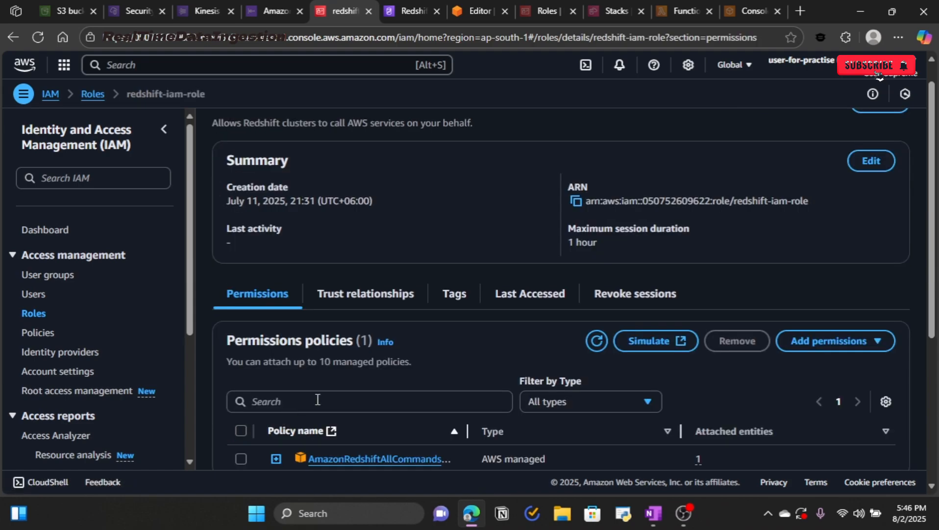
scroll(318, 399, down, 3)
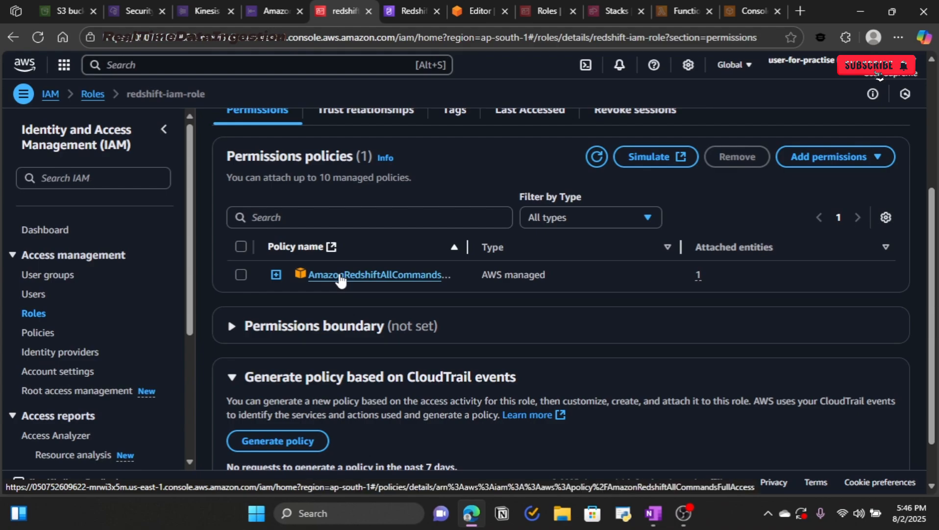
click(407, 11)
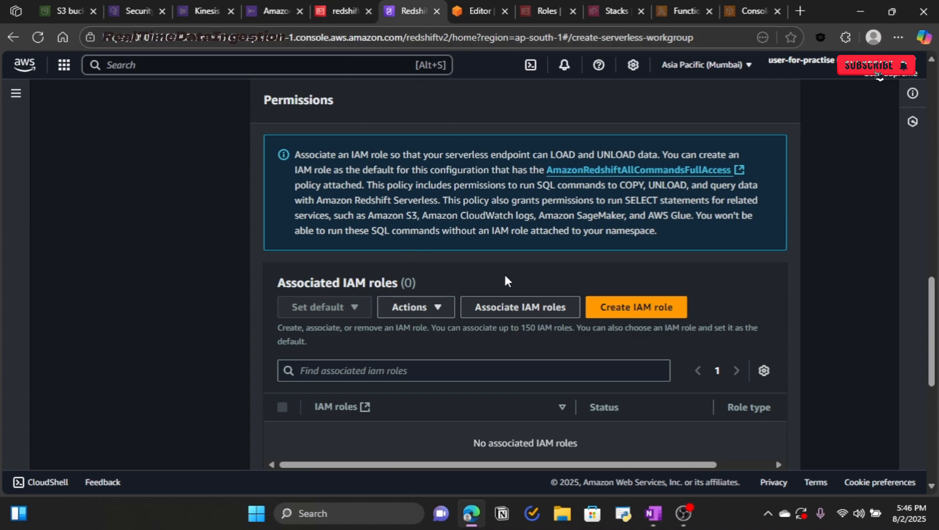
Step: Associate redshift-iam-role with the demo-ns namespace
click(508, 306)
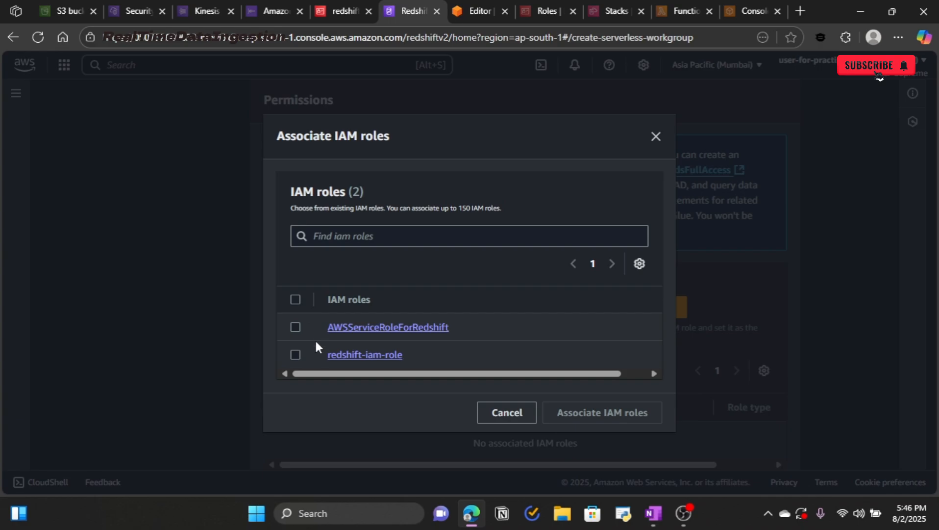
click(295, 354)
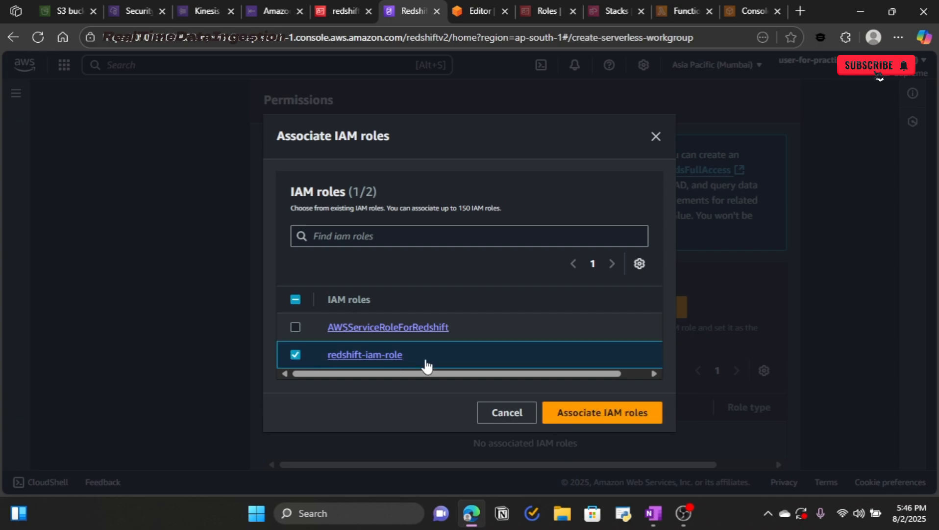
click(634, 418)
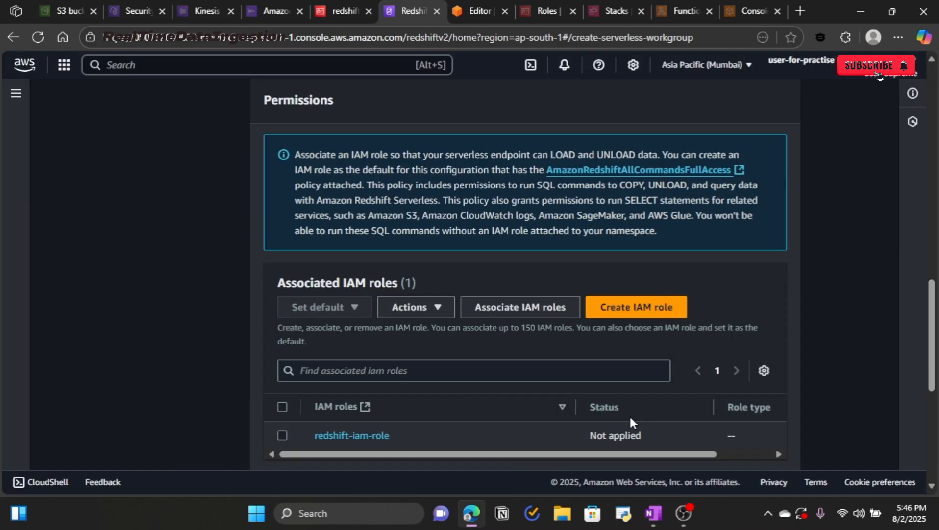
scroll(620, 409, down, 6)
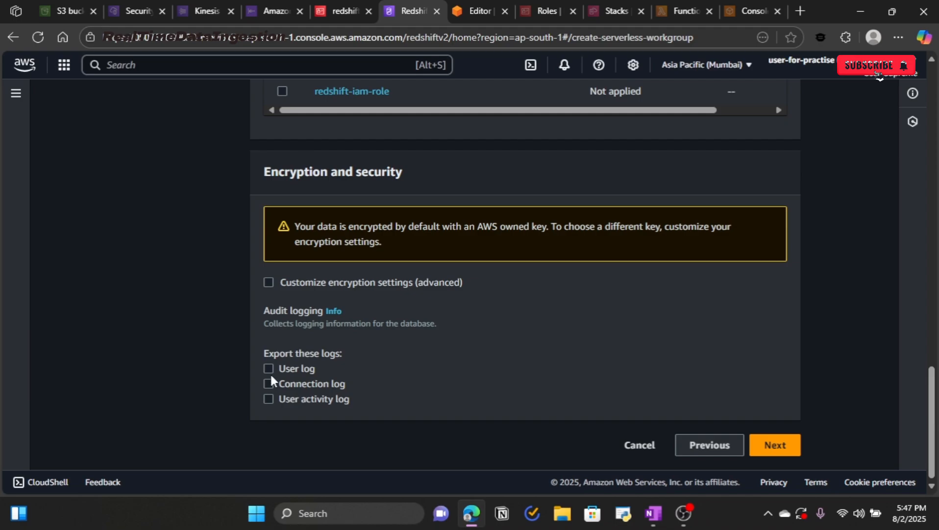
key(alt+Tab)
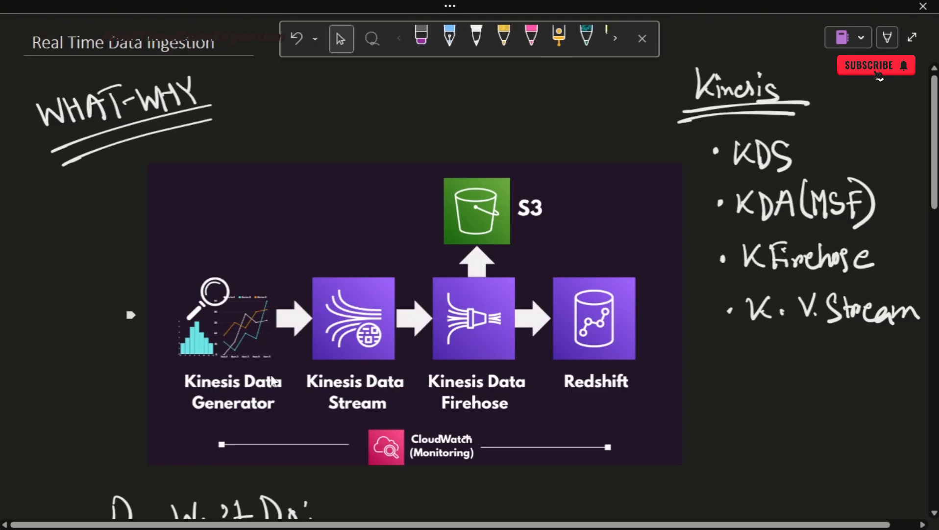
click(559, 36)
mouse_move(346, 429)
mouse_down()
mouse_move(440, 411)
mouse_move(490, 466)
mouse_move(378, 476)
mouse_move(365, 422)
mouse_up()
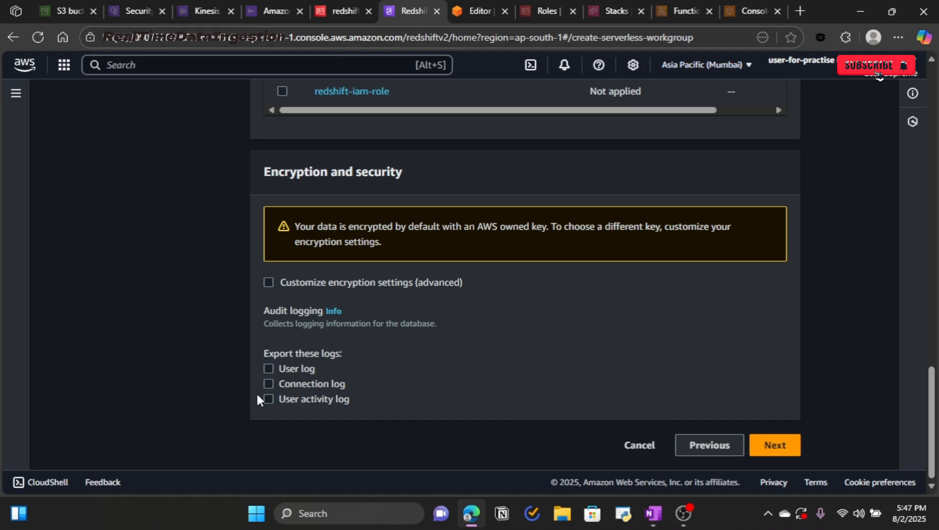
Step: Enable connection log export for the workgroup
click(267, 382)
drag(268, 312, 340, 319)
click(349, 324)
scroll(377, 328, up, 3)
scroll(377, 329, up, 6)
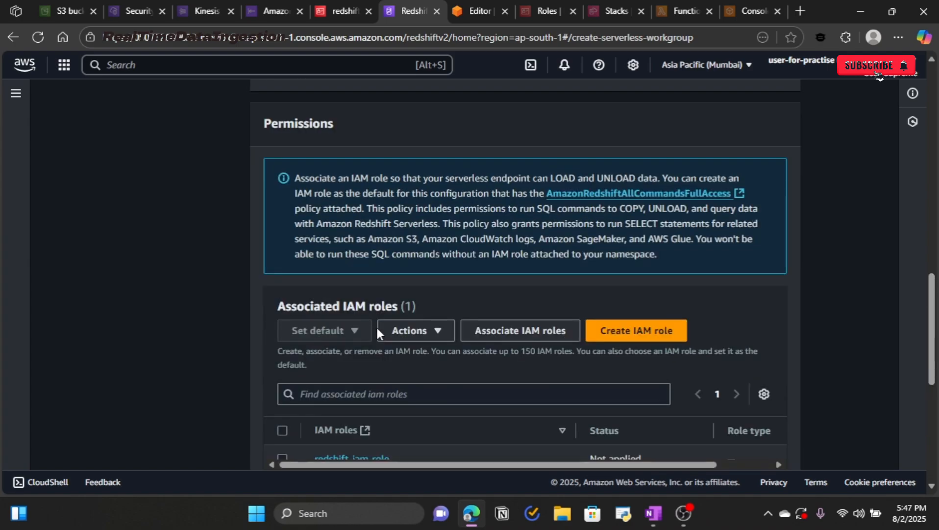
scroll(378, 333, down, 15)
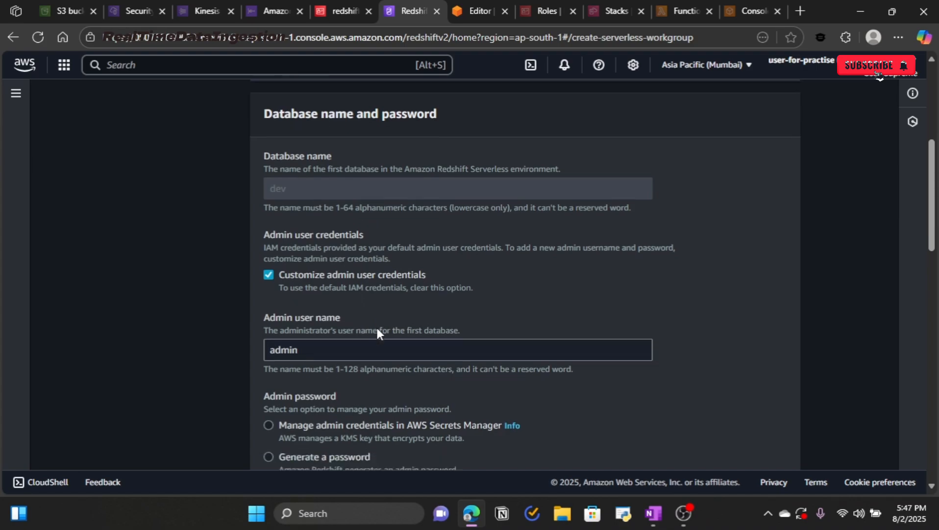
scroll(604, 372, up, 10)
scroll(515, 343, up, 4)
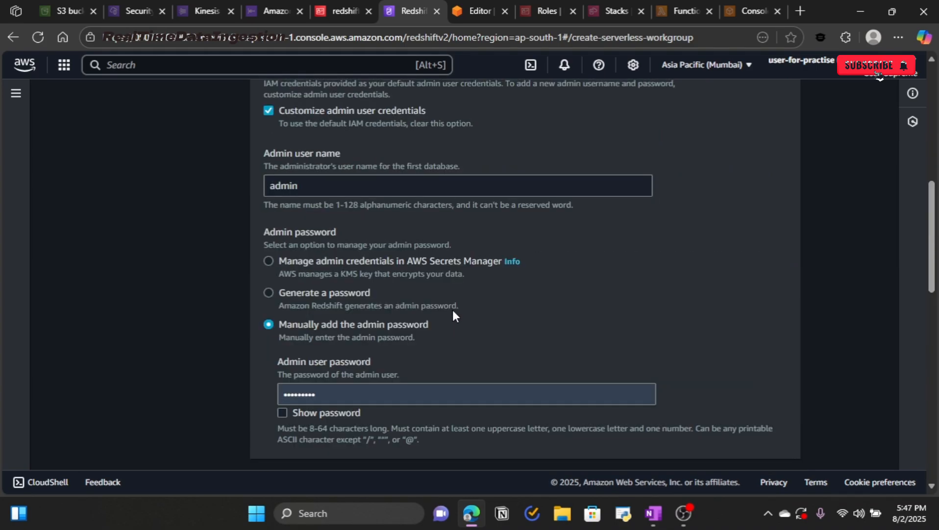
scroll(334, 236, up, 4)
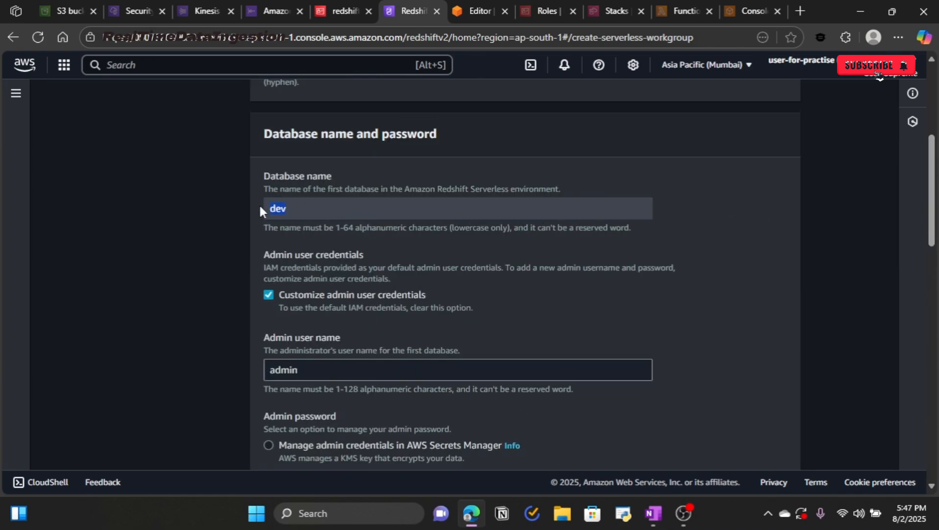
click(182, 229)
scroll(342, 255, down, 12)
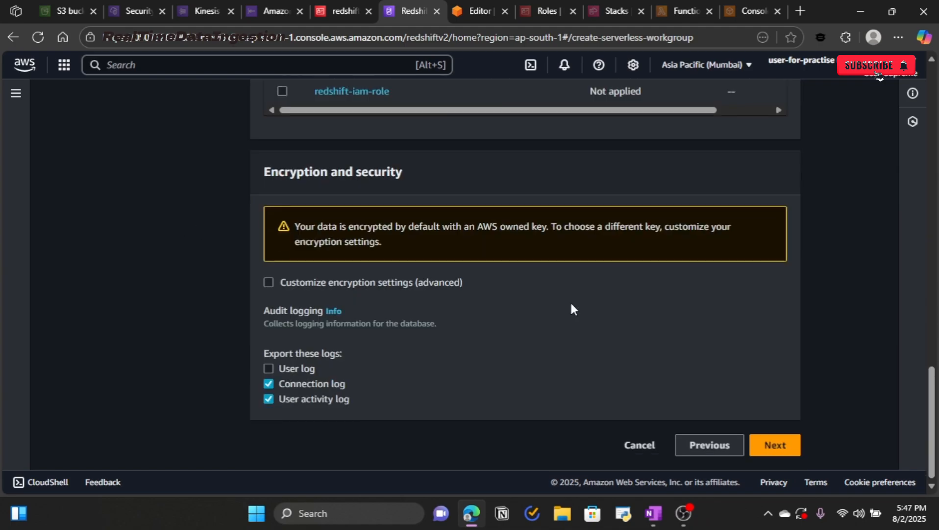
Step: Review the settings and create the demo workgroup with namespace demo-ns
click(769, 446)
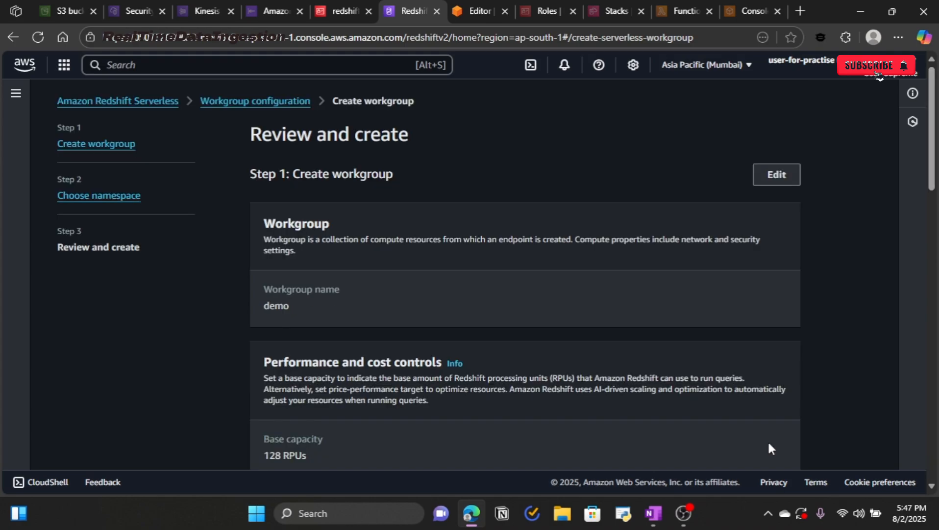
scroll(549, 284, down, 12)
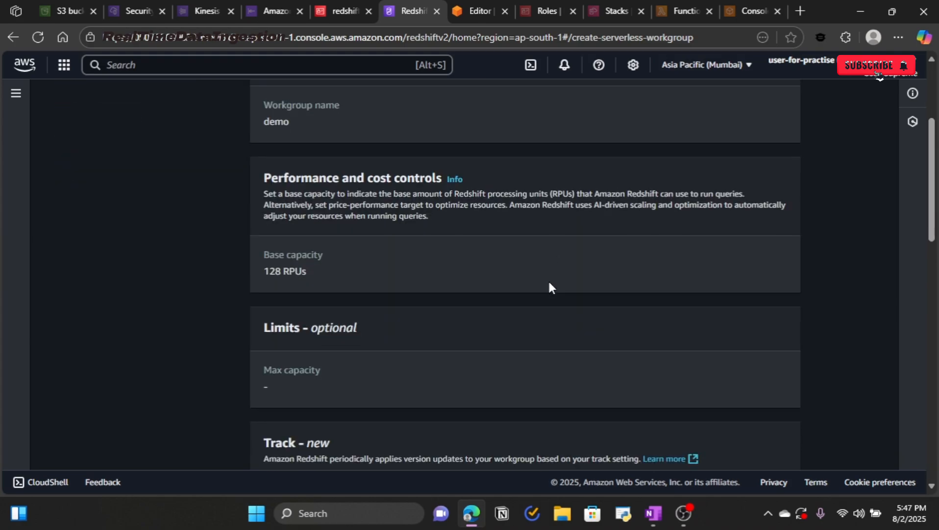
scroll(549, 282, up, 3)
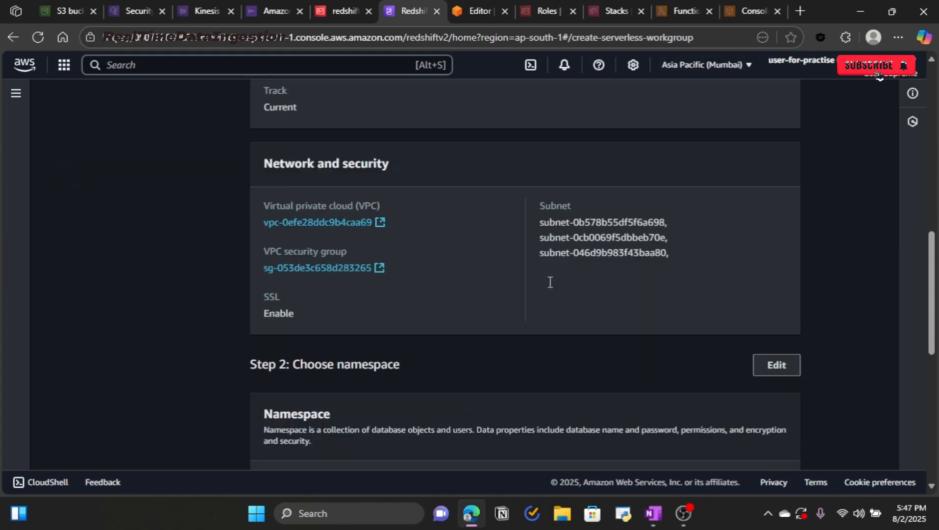
scroll(550, 282, down, 7)
scroll(550, 281, down, 2)
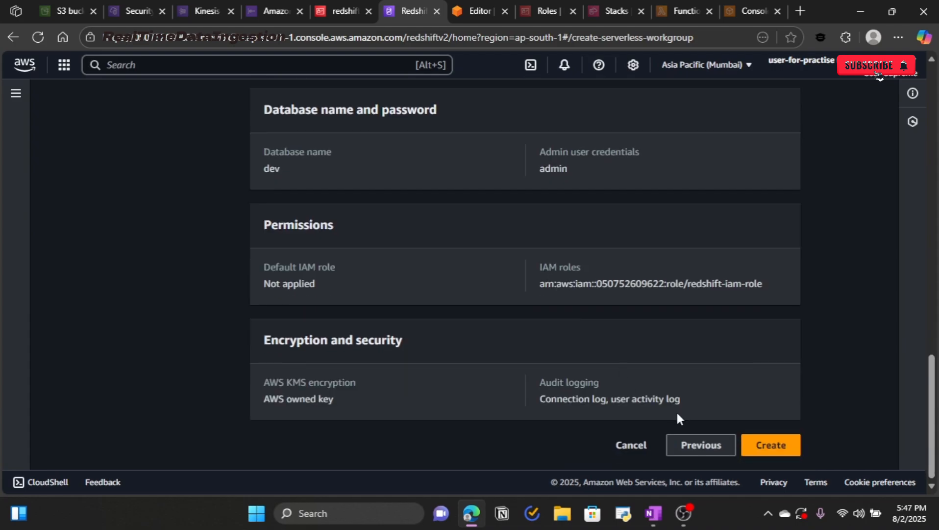
click(779, 445)
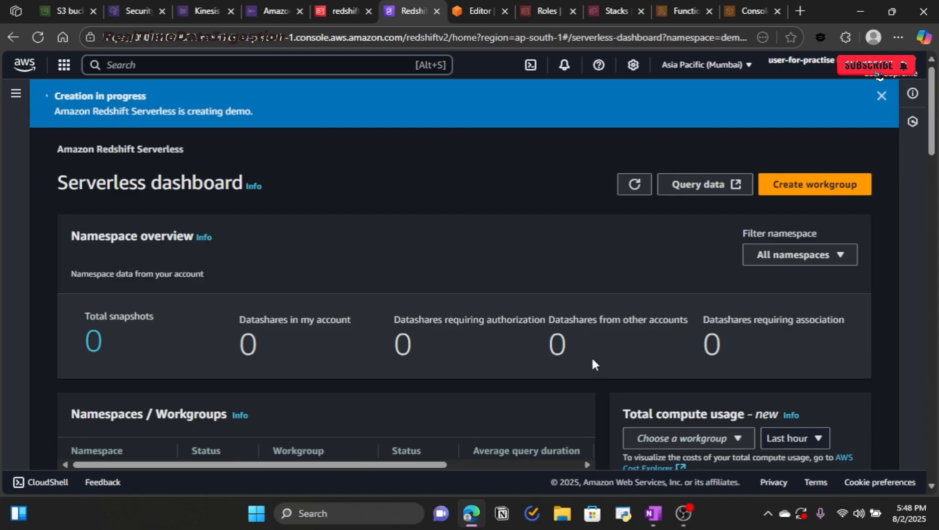
scroll(552, 352, down, 3)
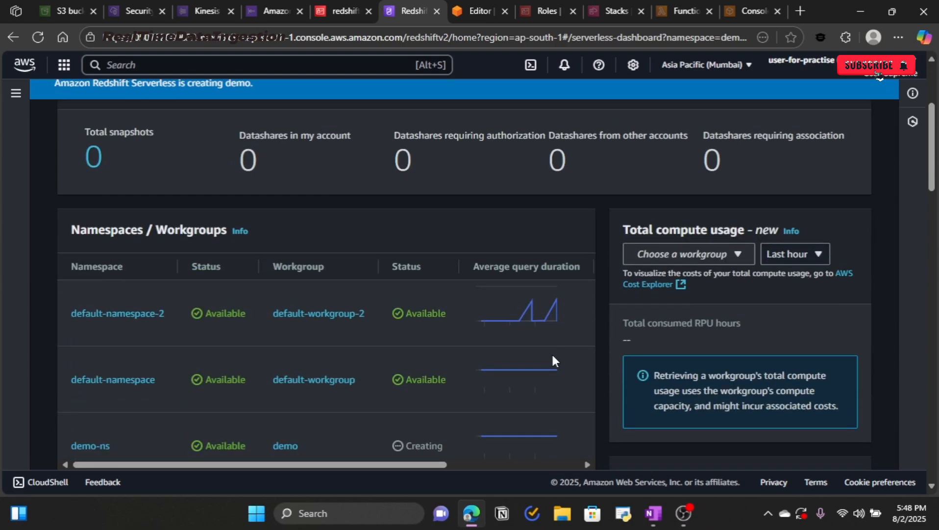
key(alt+Tab)
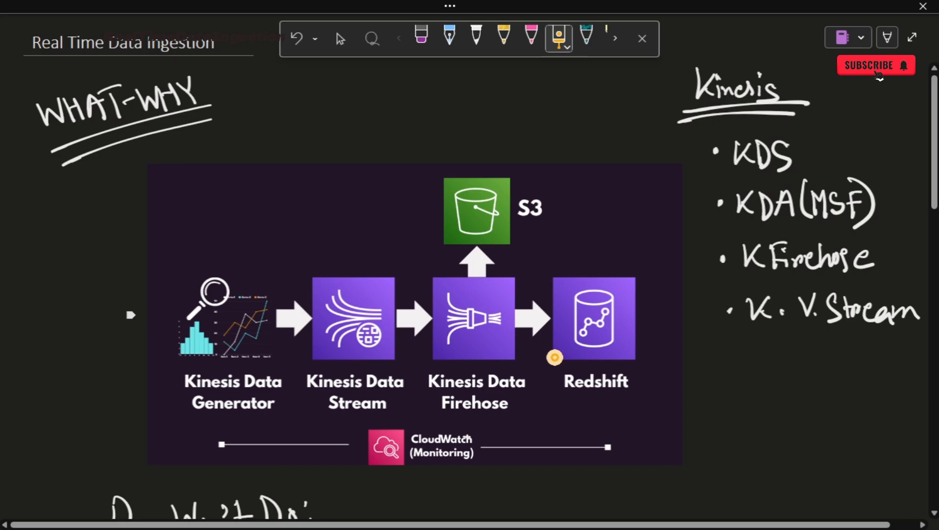
Step: Tick off Kinesis Data Stream on the OneNote diagram and return to the Kinesis data streams page
mouse_move(325, 327)
mouse_down()
mouse_move(339, 343)
mouse_move(384, 292)
mouse_up()
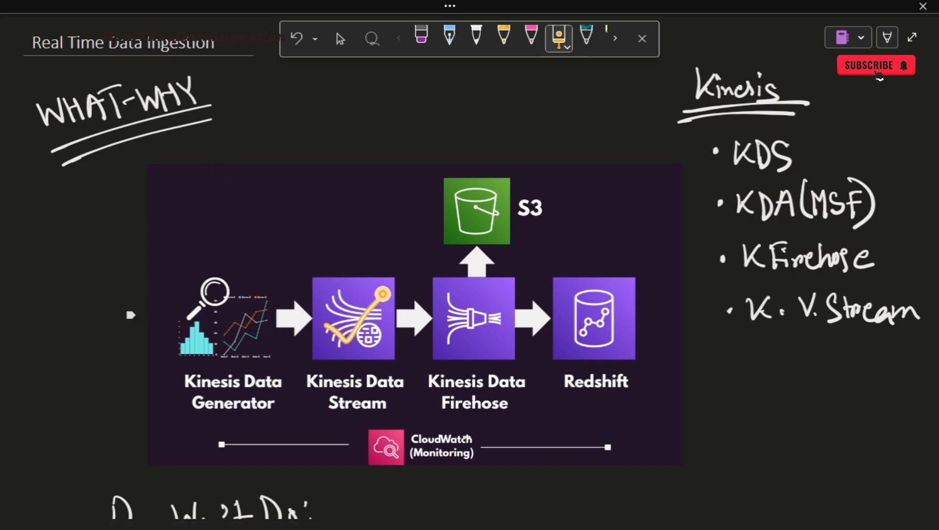
key(alt+Tab)
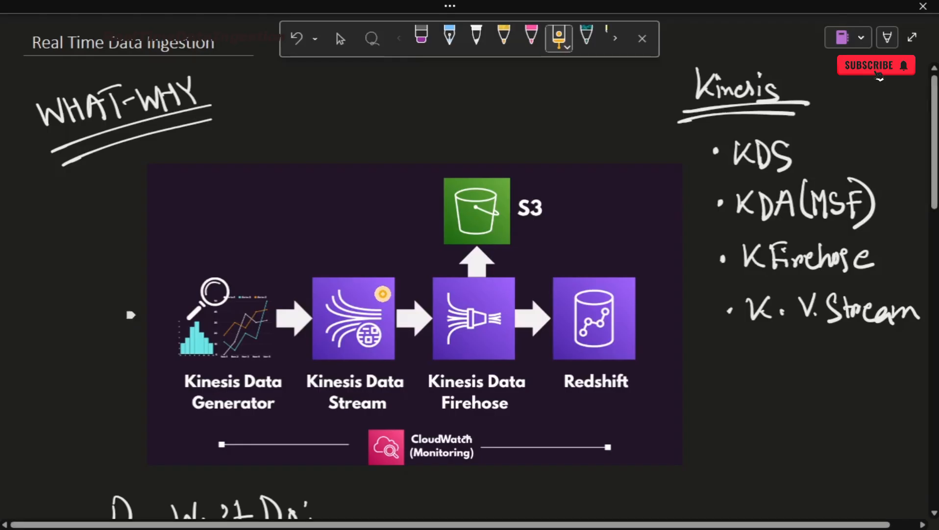
click(198, 9)
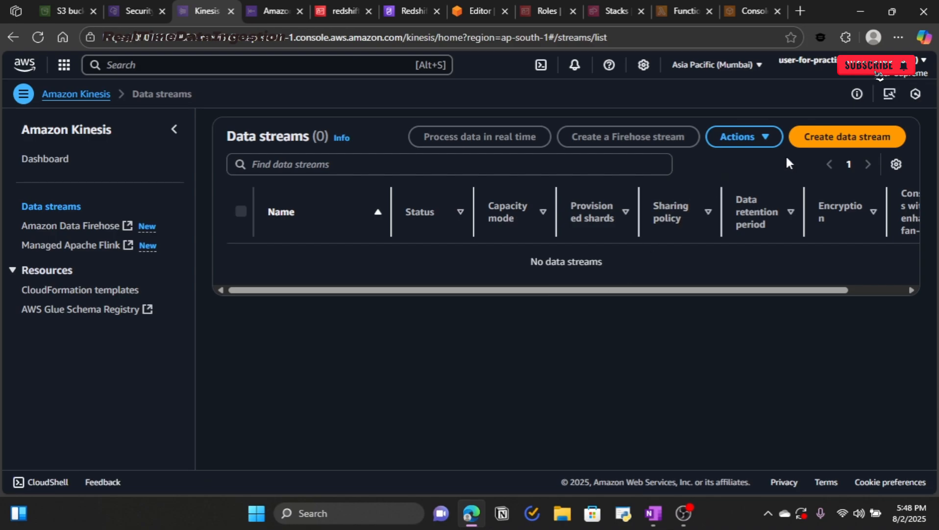
Step: Create an on-demand Kinesis data stream named Kinesis-data-stream
click(833, 146)
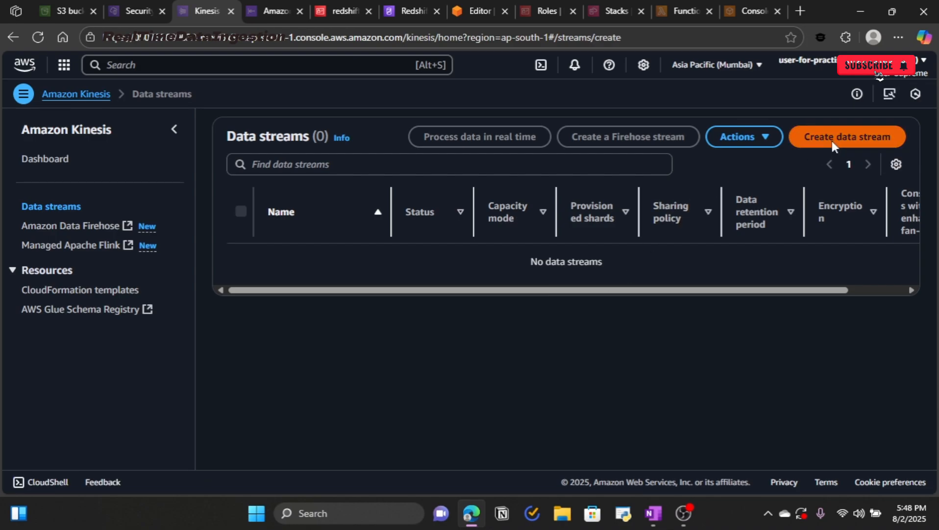
click(122, 215)
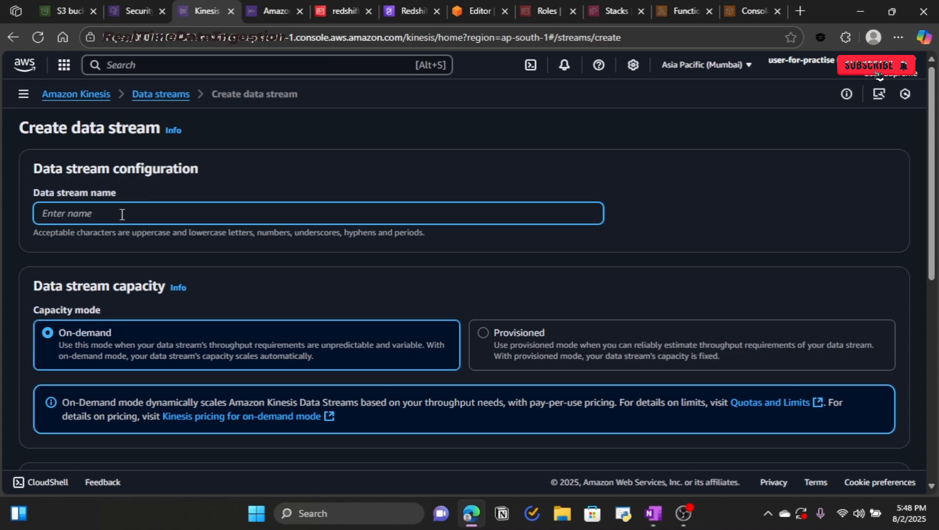
text(Kinesis-data-stream)
scroll(165, 220, down, 8)
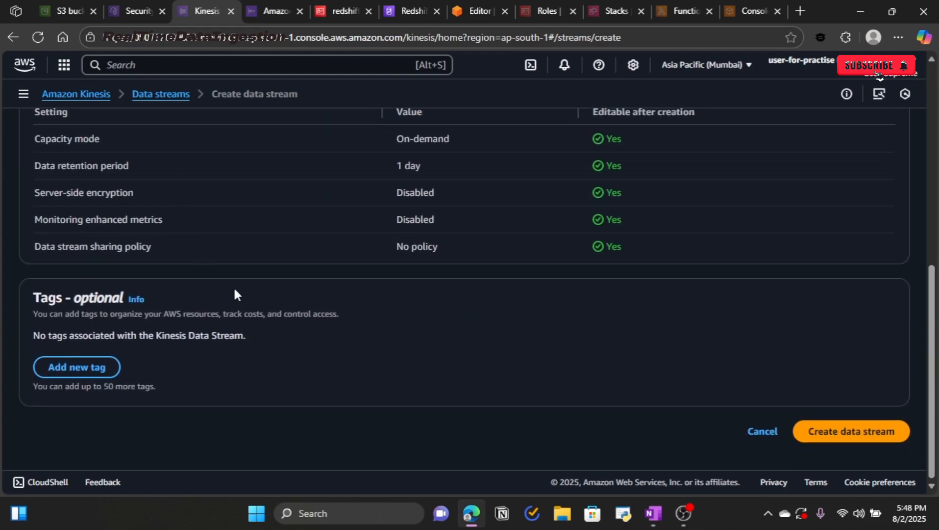
scroll(656, 334, up, 3)
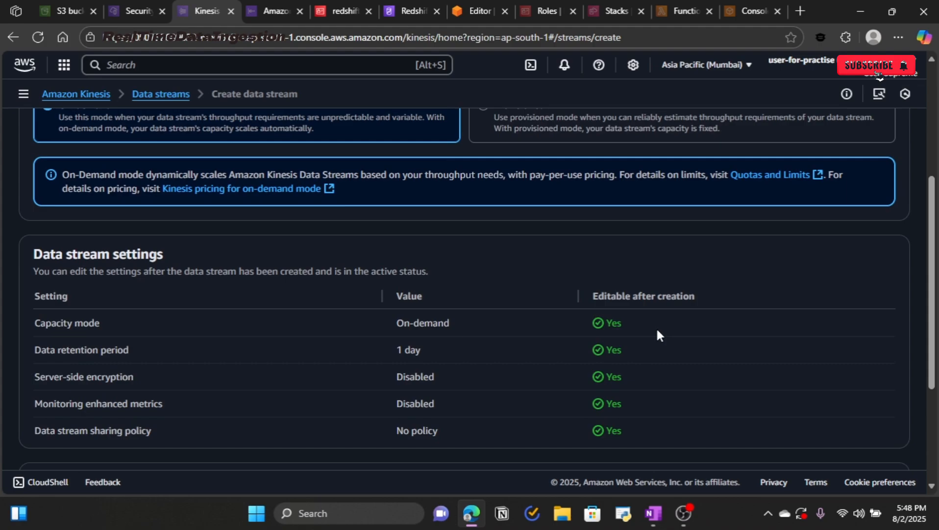
scroll(657, 334, down, 3)
click(868, 435)
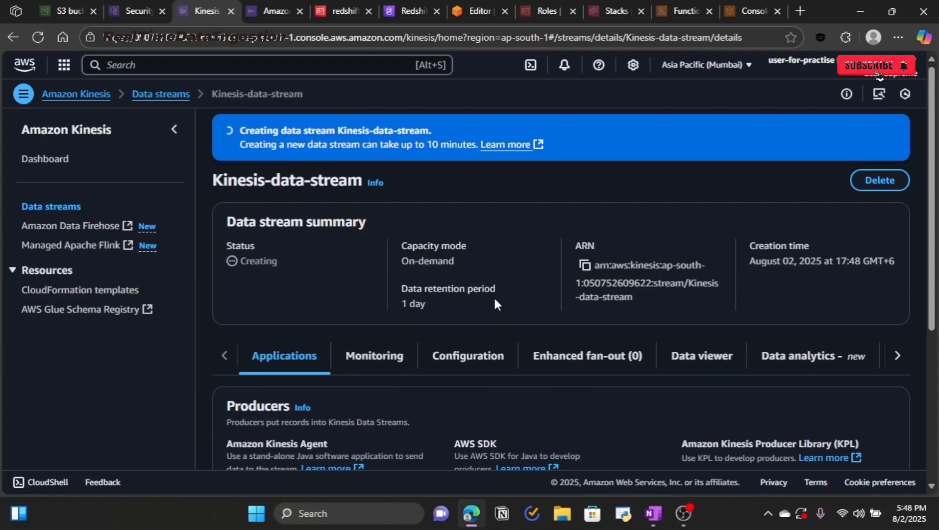
Step: Wait for Kinesis-data-stream to turn Active, then point out the Producers and Consumers panels
scroll(609, 324, down, 4)
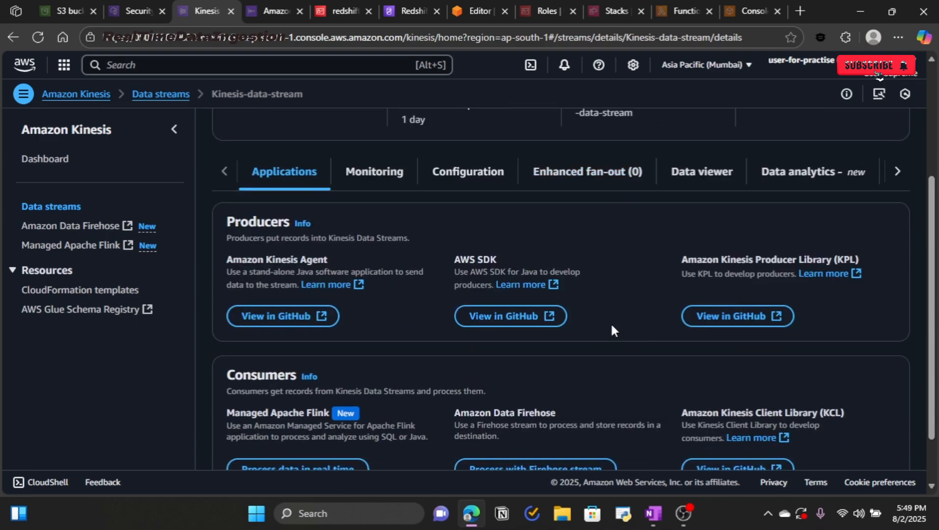
scroll(613, 330, up, 4)
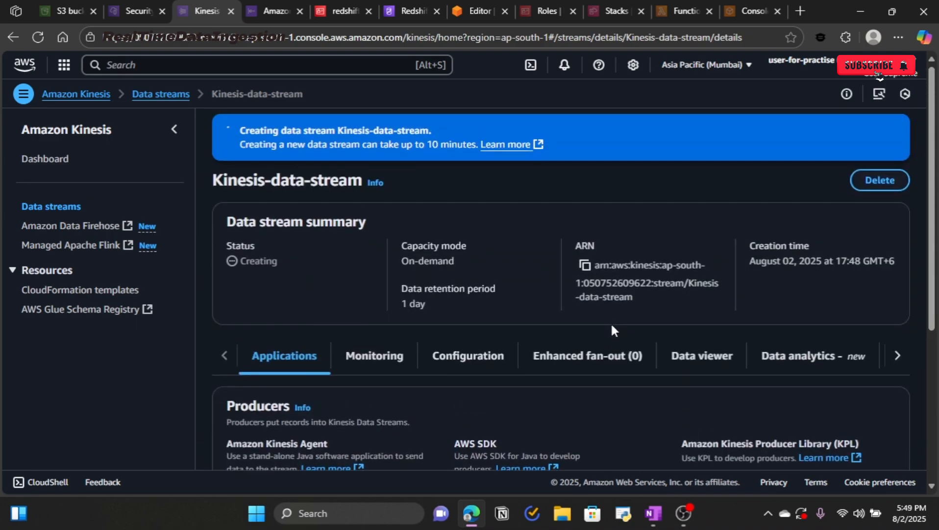
scroll(611, 325, down, 4)
scroll(612, 325, up, 4)
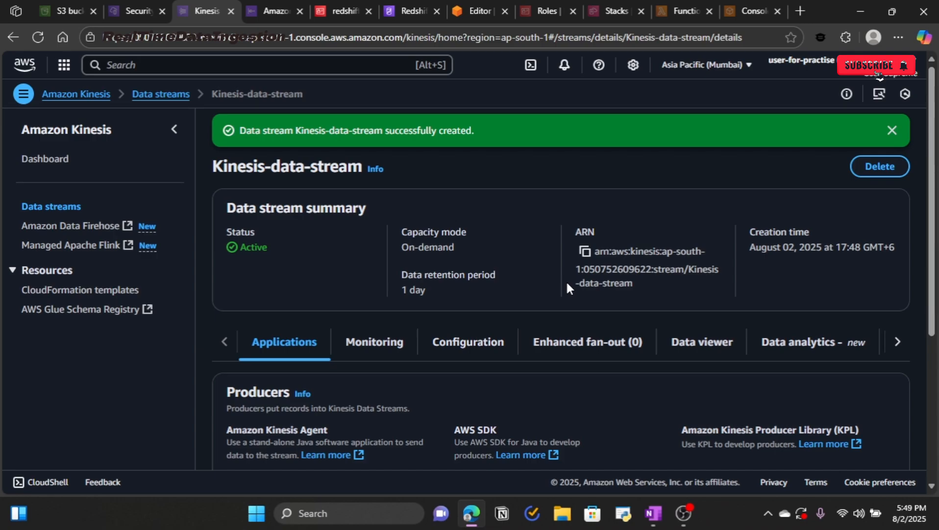
scroll(474, 318, down, 3)
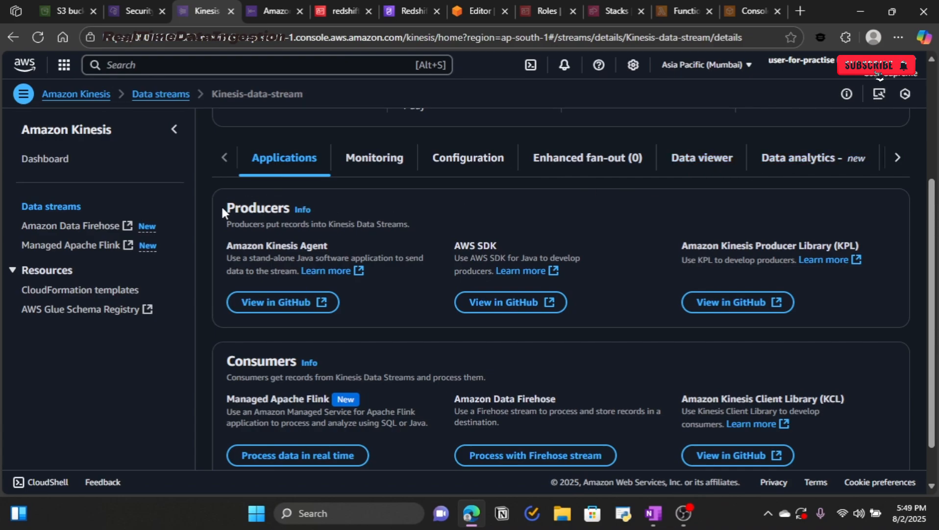
drag(222, 206, 289, 208)
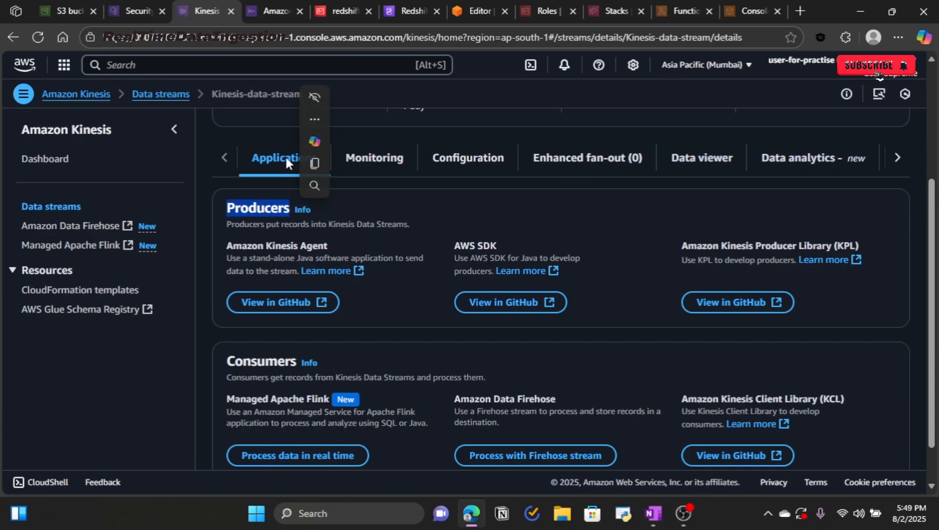
click(403, 202)
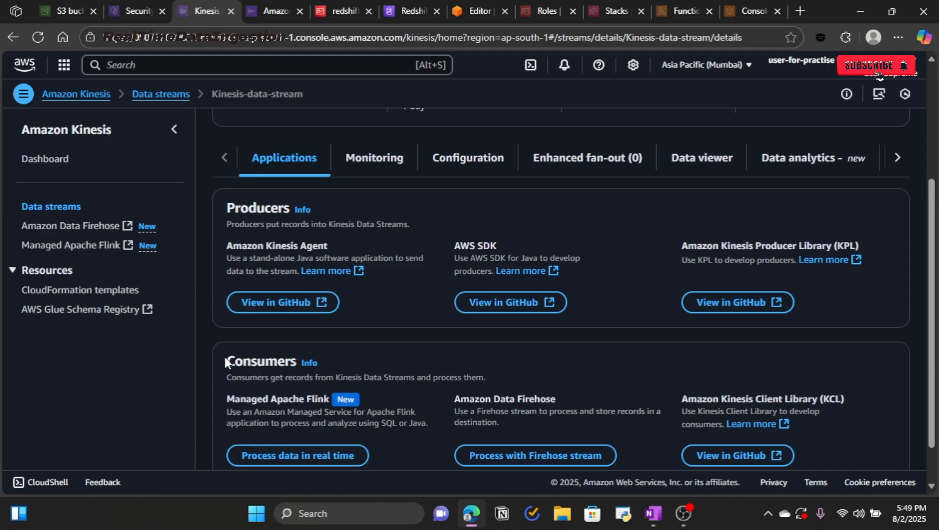
drag(225, 358, 297, 362)
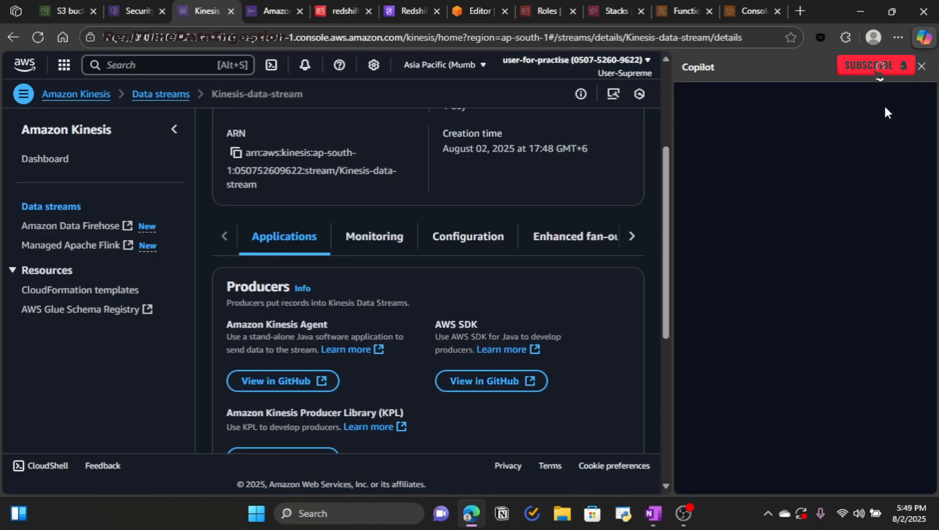
click(923, 65)
key(alt+Tab)
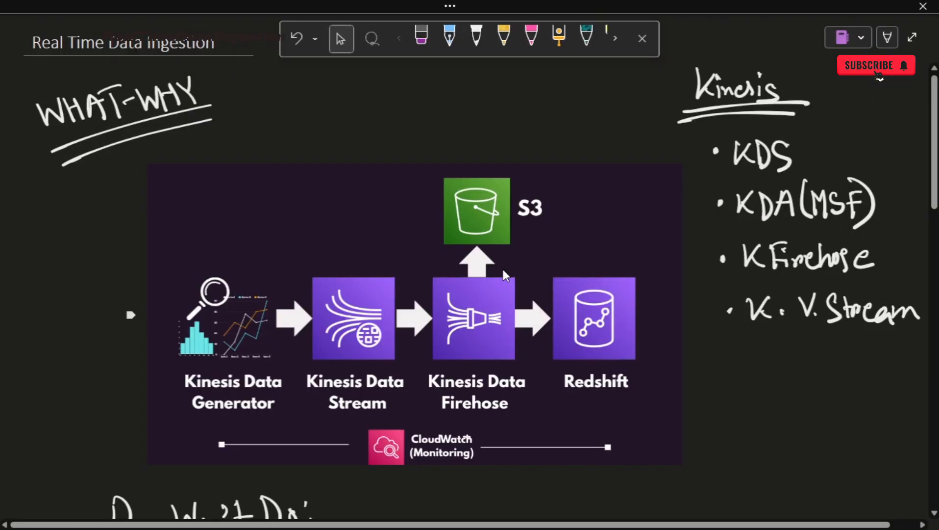
click(559, 35)
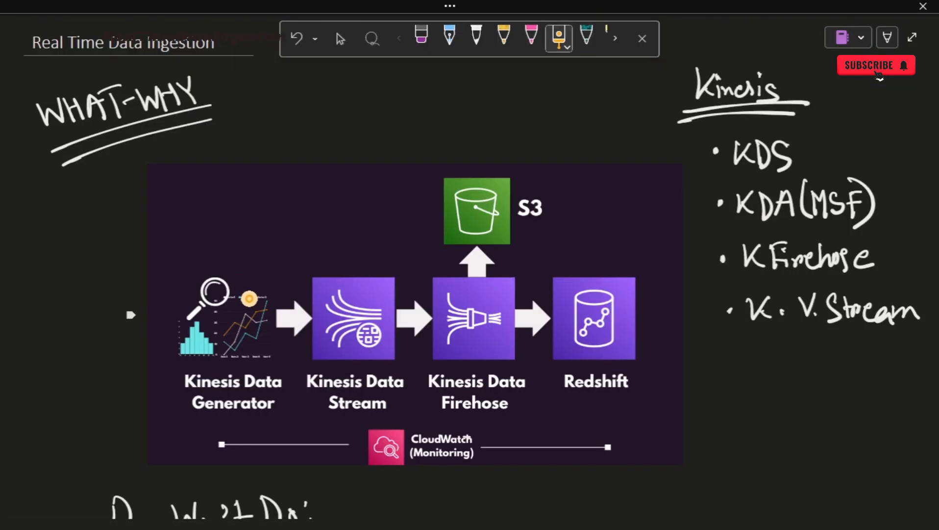
mouse_move(252, 282)
mouse_down()
mouse_move(265, 329)
mouse_move(206, 291)
mouse_up()
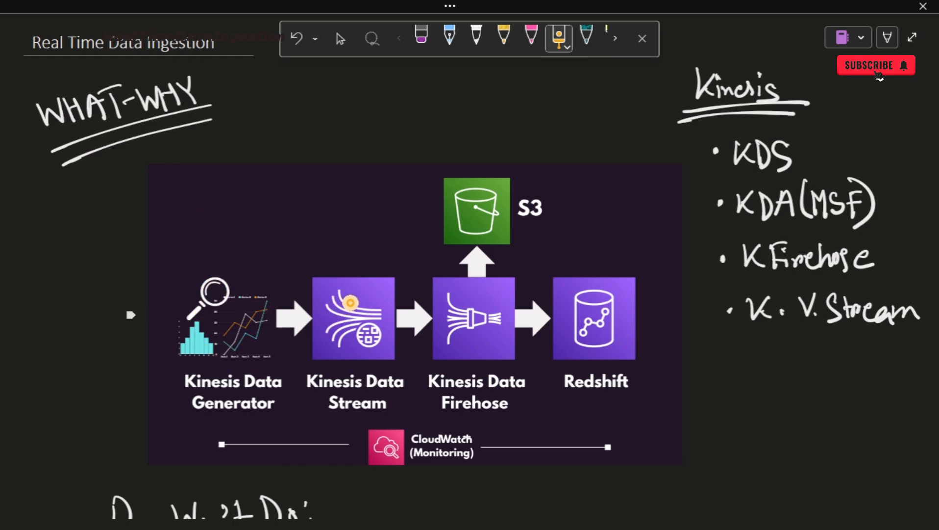
mouse_move(243, 206)
mouse_down()
mouse_move(314, 293)
mouse_move(292, 290)
mouse_up()
mouse_move(189, 299)
mouse_down()
mouse_move(312, 309)
mouse_move(301, 321)
mouse_up()
mouse_move(189, 385)
mouse_down()
mouse_move(324, 335)
mouse_move(248, 399)
mouse_move(322, 382)
mouse_up()
drag(364, 317, 439, 341)
mouse_move(367, 325)
mouse_down()
mouse_move(403, 302)
mouse_move(422, 337)
mouse_move(439, 323)
mouse_move(407, 340)
mouse_move(423, 392)
mouse_move(465, 430)
mouse_move(539, 364)
mouse_move(423, 361)
mouse_up()
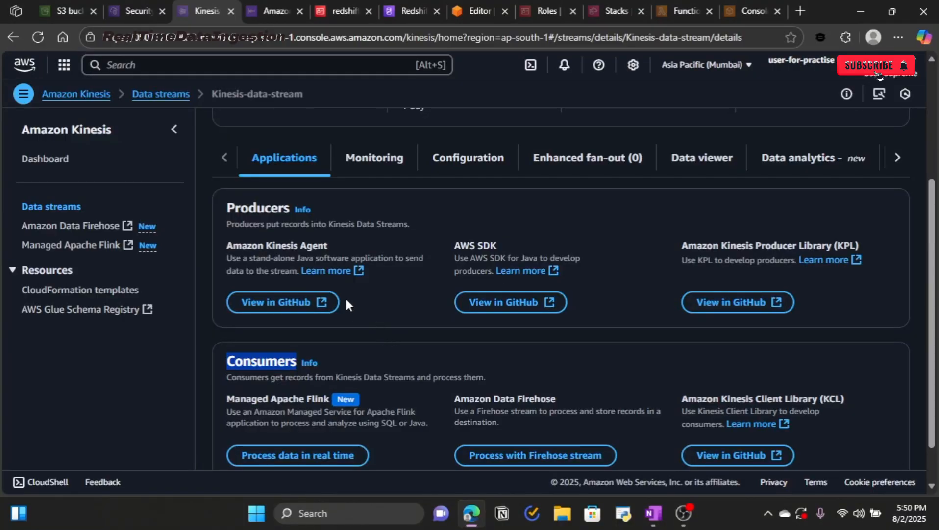
Step: Point out Managed Apache Flink, then choose Process with Firehose stream under Amazon Data Firehose
scroll(376, 386, down, 1)
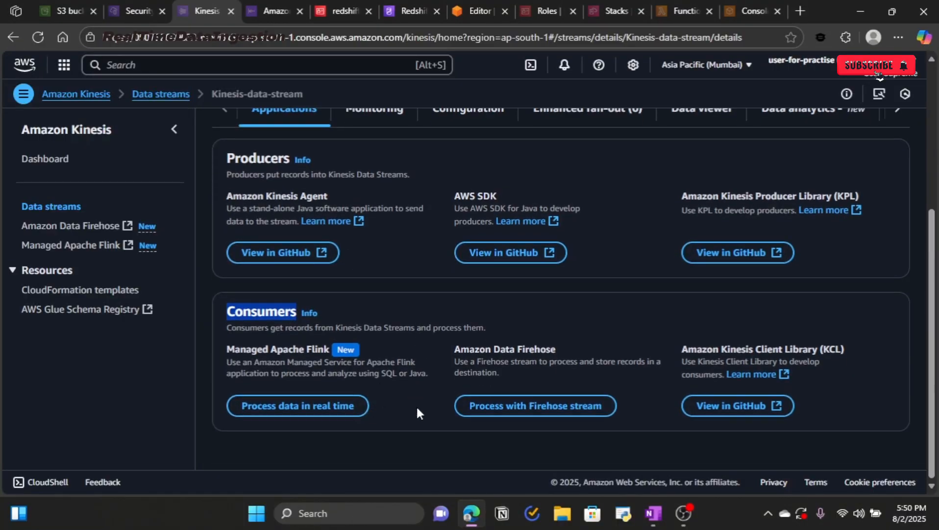
click(236, 357)
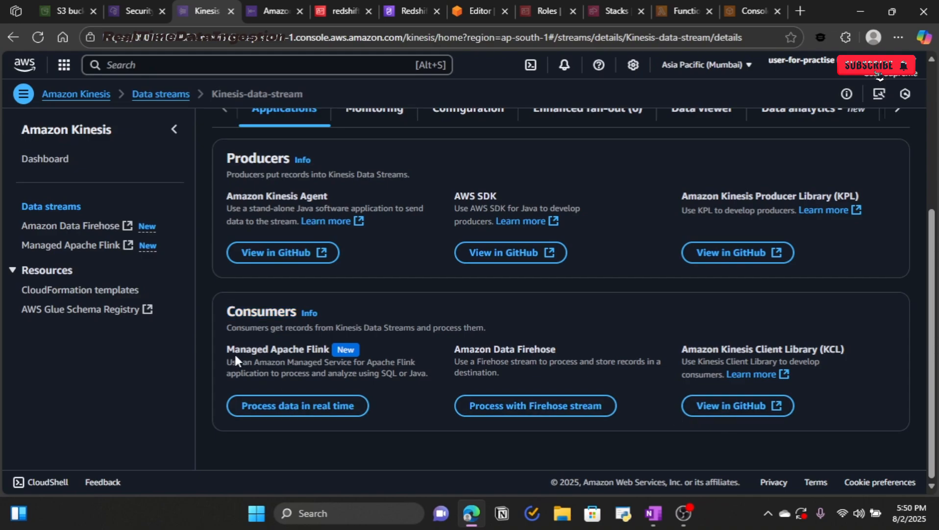
drag(316, 352, 320, 353)
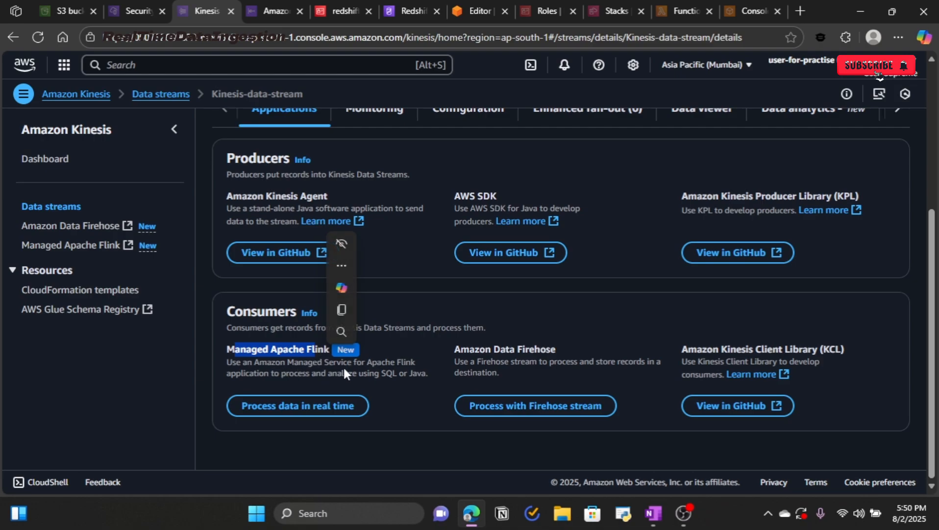
drag(383, 365, 474, 351)
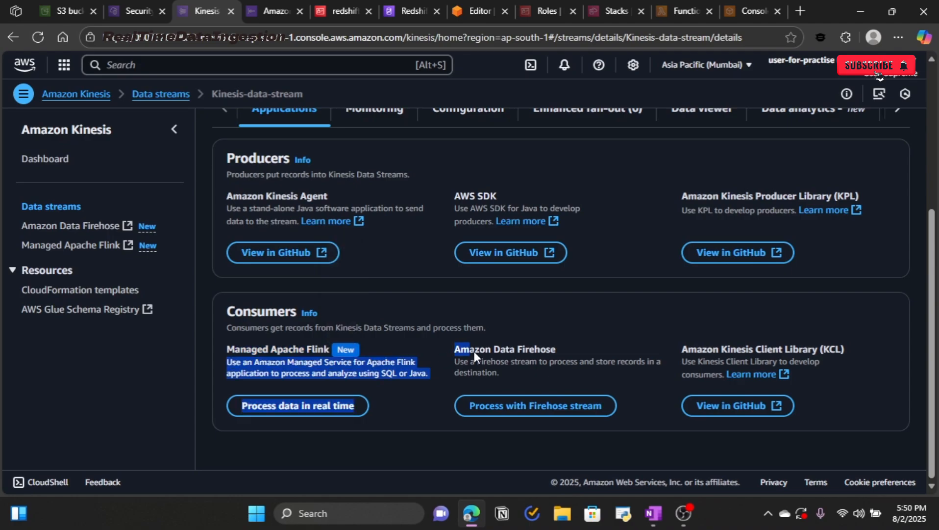
click(638, 321)
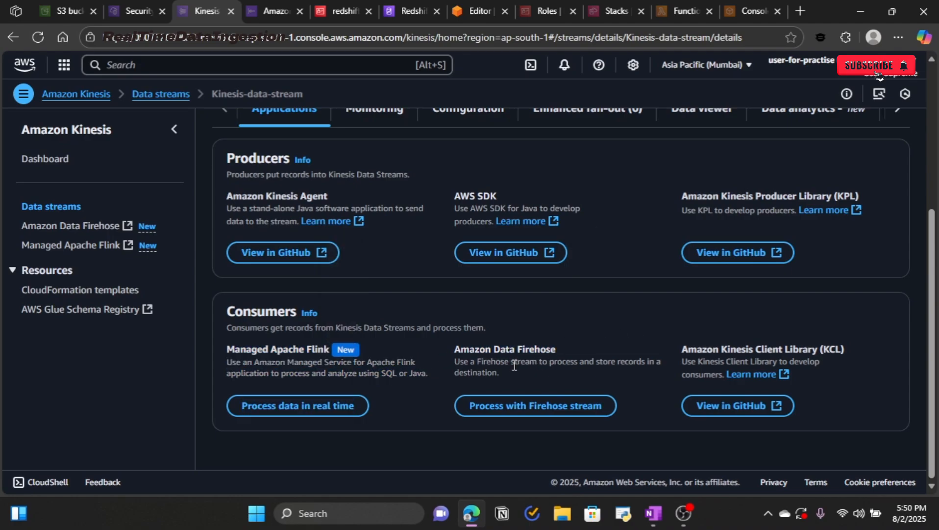
click(532, 407)
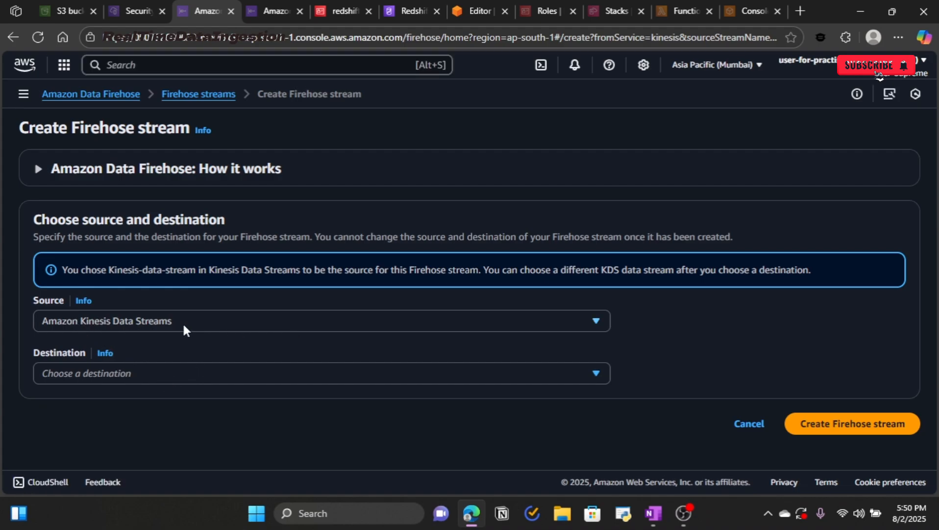
Step: Keep Amazon Kinesis Data Streams as the source and choose Amazon Redshift as the destination
click(318, 321)
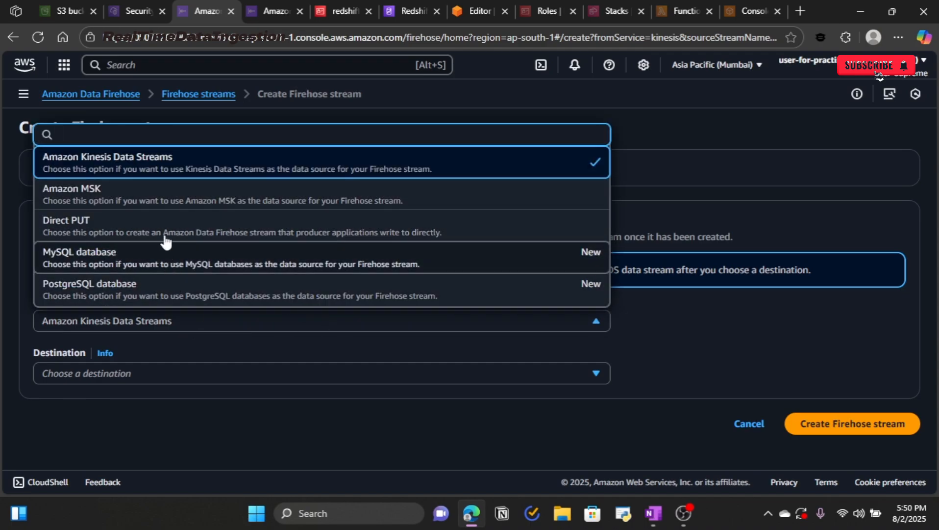
click(21, 300)
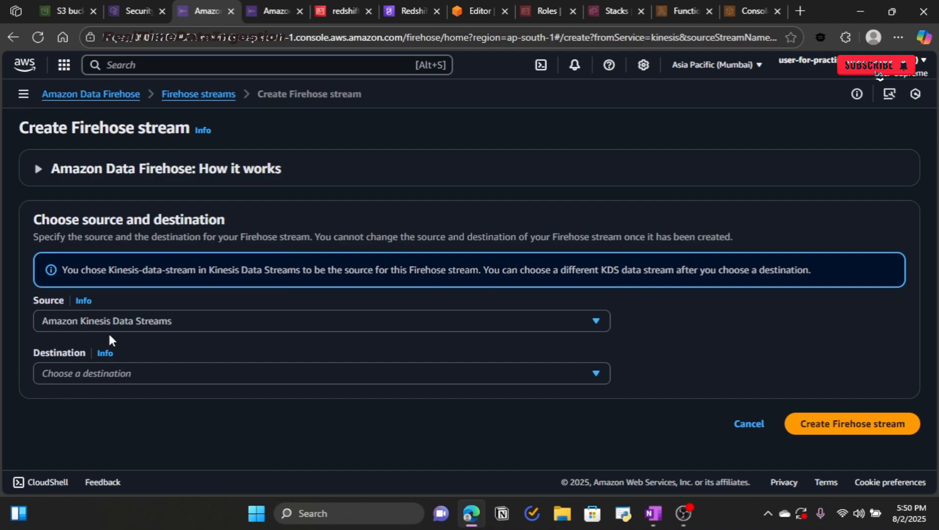
click(131, 374)
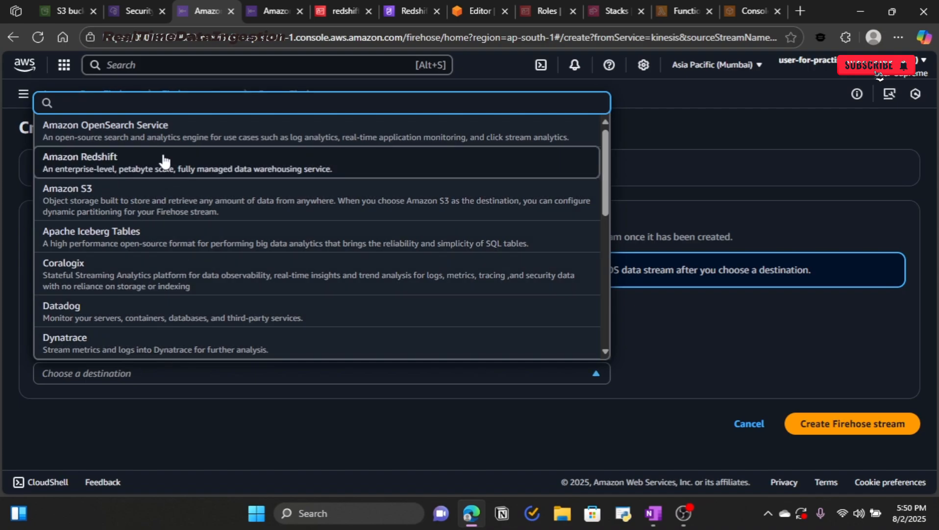
scroll(210, 248, down, 5)
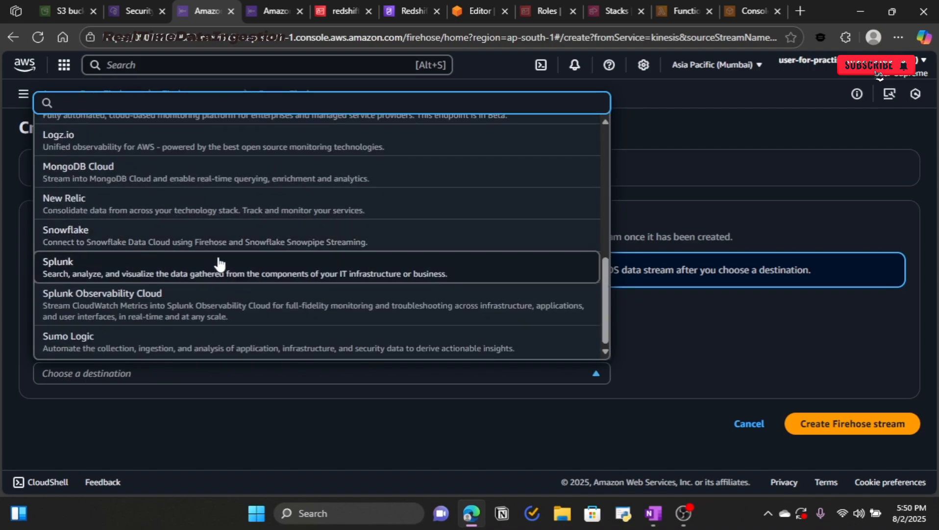
scroll(220, 264, up, 4)
scroll(220, 264, up, 1)
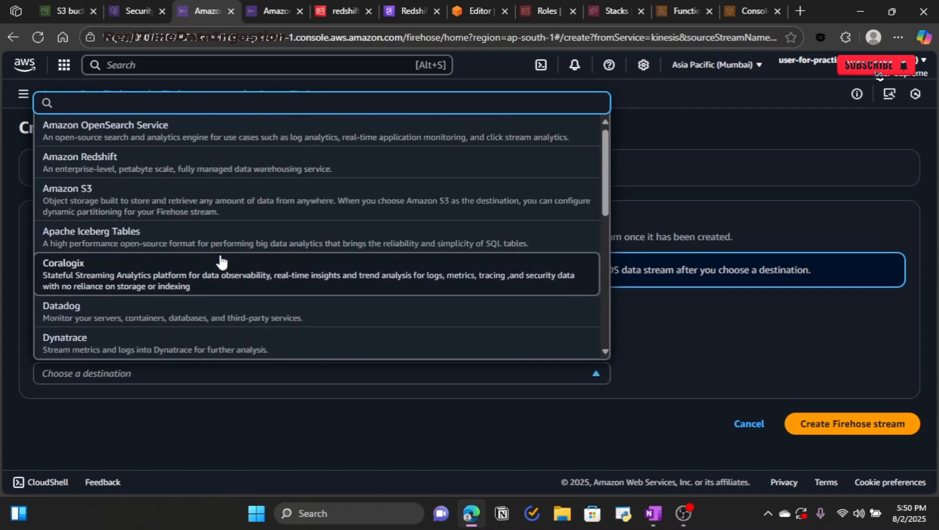
click(131, 171)
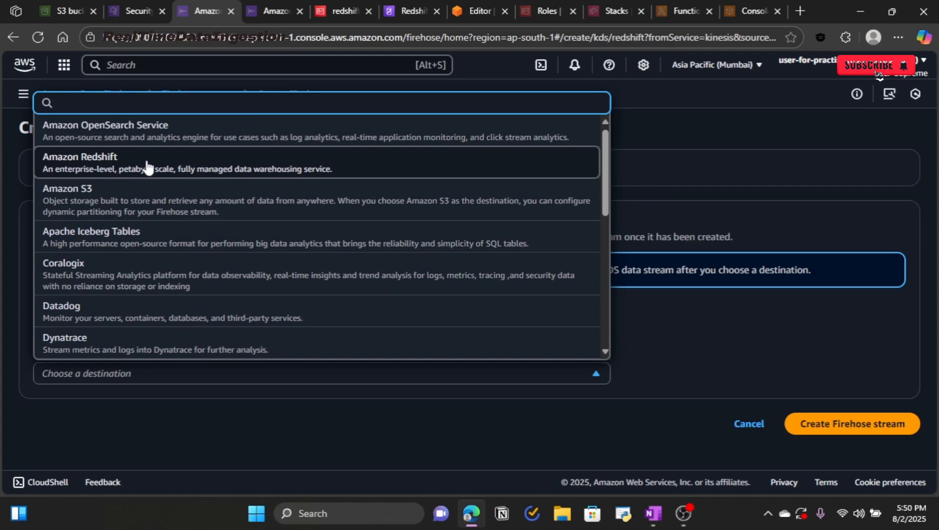
Step: Leave the default stream name KDS-RED-egyiU unchanged and turn to the OneNote notes
scroll(351, 329, down, 7)
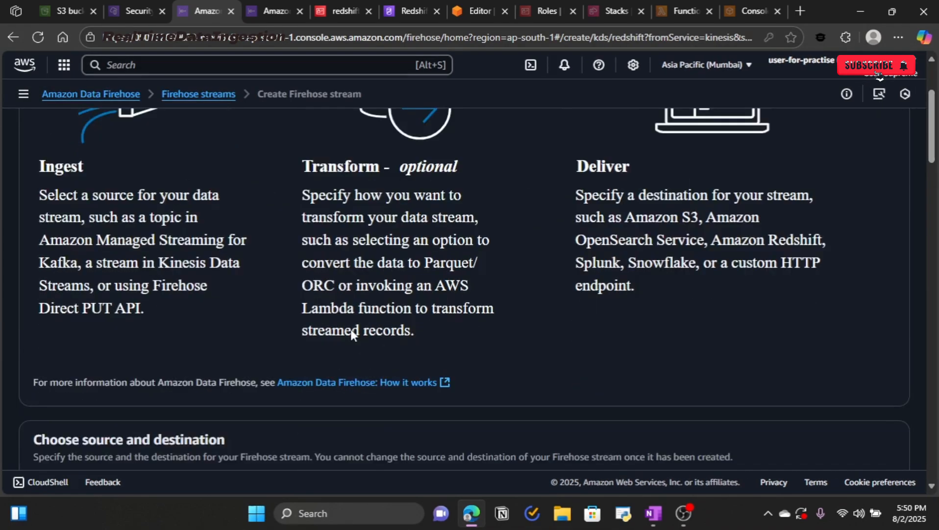
scroll(351, 333, down, 7)
scroll(351, 333, up, 3)
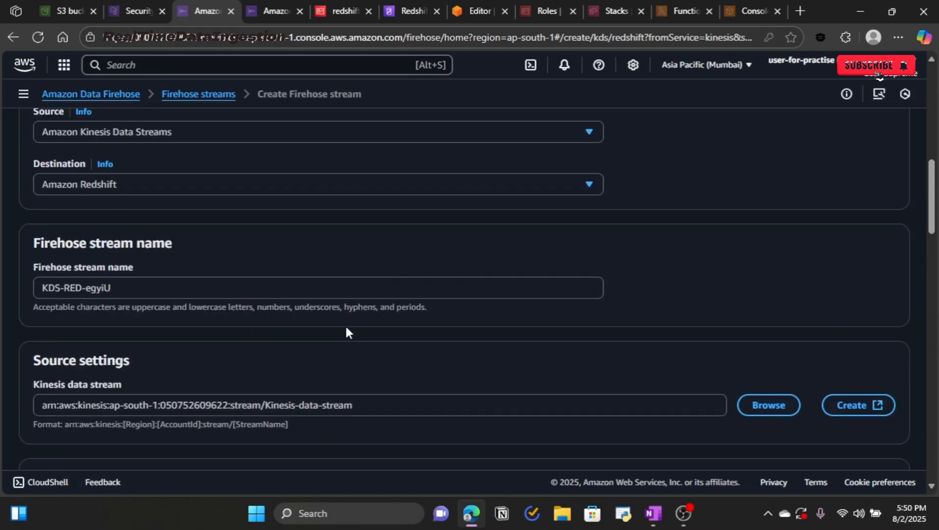
drag(118, 290, 37, 296)
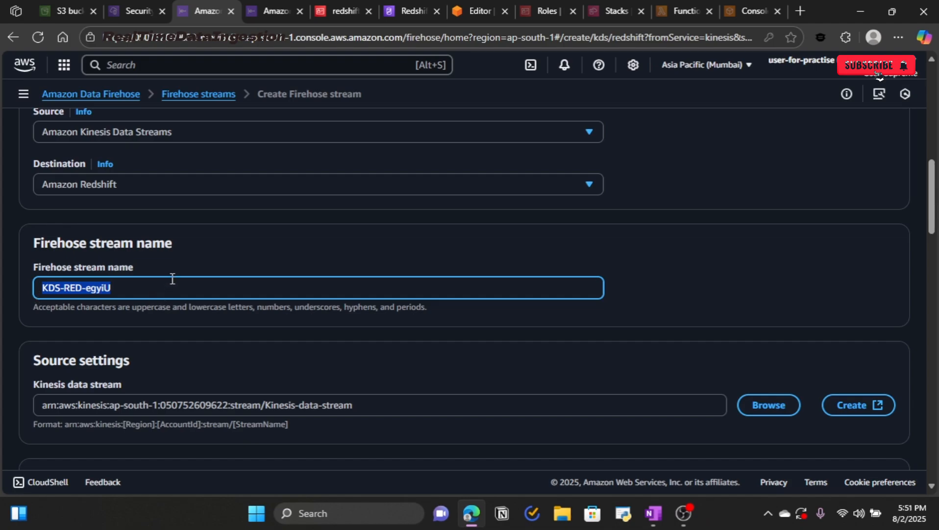
click(203, 269)
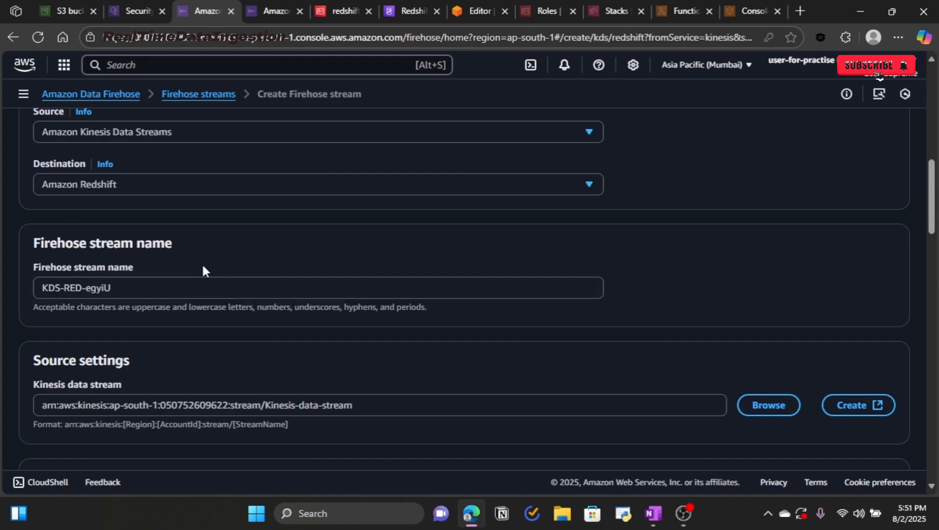
scroll(204, 267, down, 4)
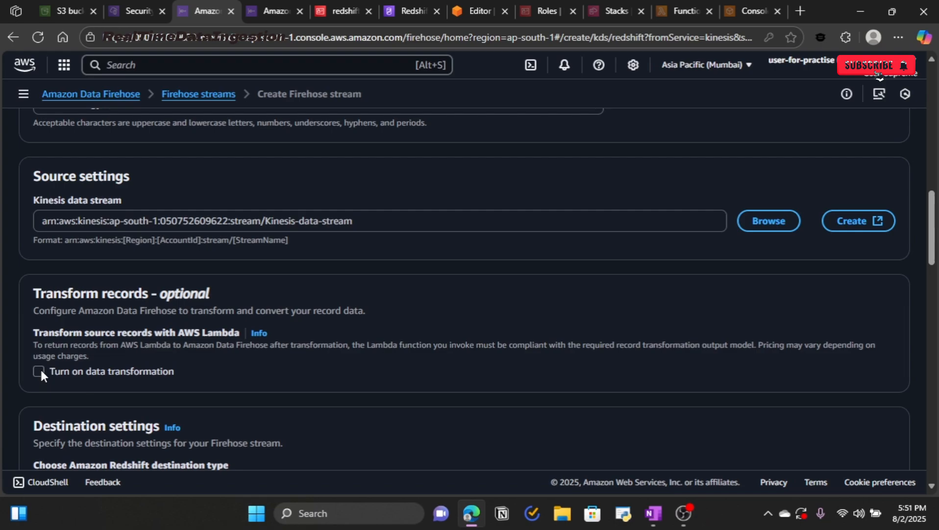
key(alt+Tab)
Step: Circle 'Firehose → Lambda' in the OneNote Transformation notes
scroll(131, 315, down, 10)
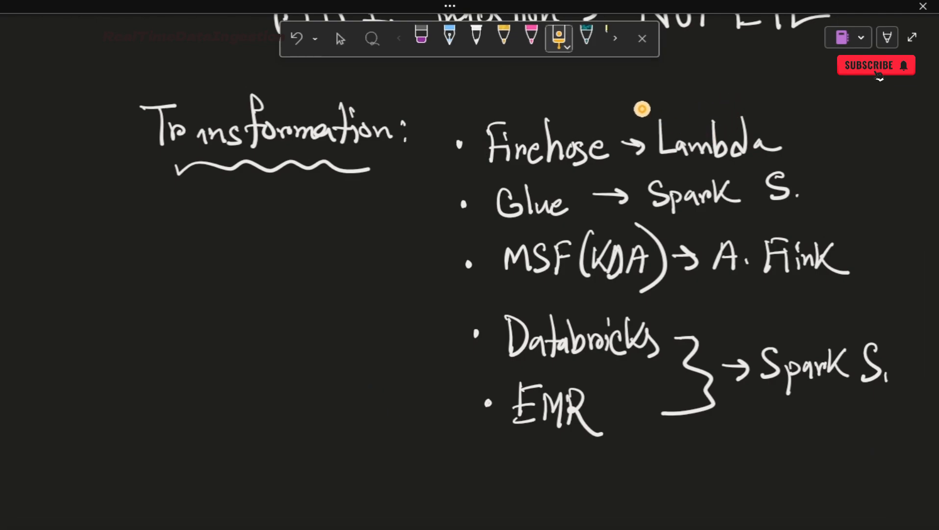
mouse_move(642, 109)
mouse_down()
mouse_move(783, 117)
mouse_move(681, 172)
mouse_move(638, 107)
mouse_up()
Step: Briefly show the Lambda function option, then leave 'Turn on data transformation' unchecked
key(alt+Tab)
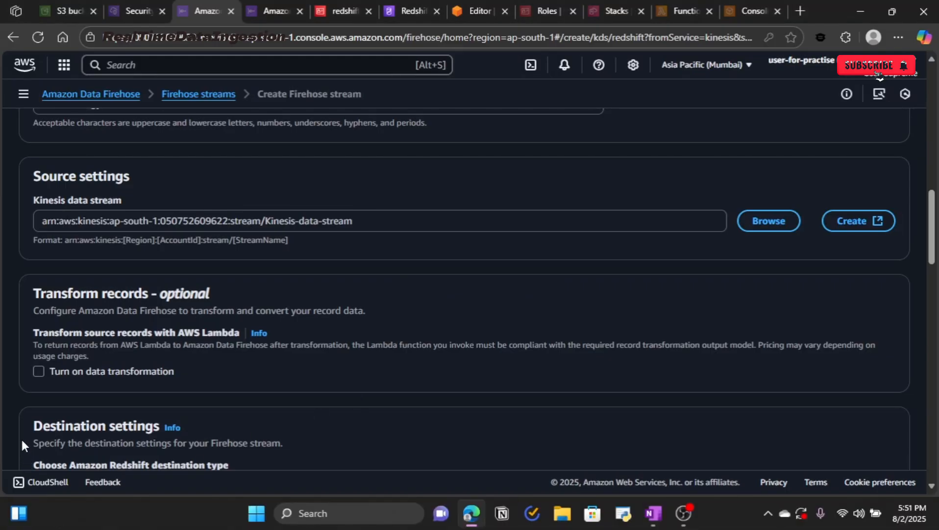
click(39, 371)
scroll(250, 335, down, 3)
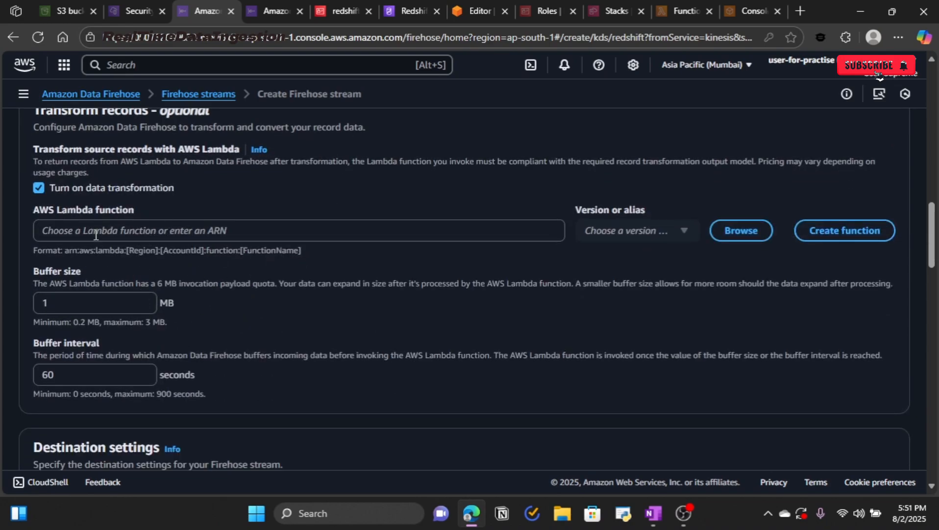
drag(34, 210, 108, 211)
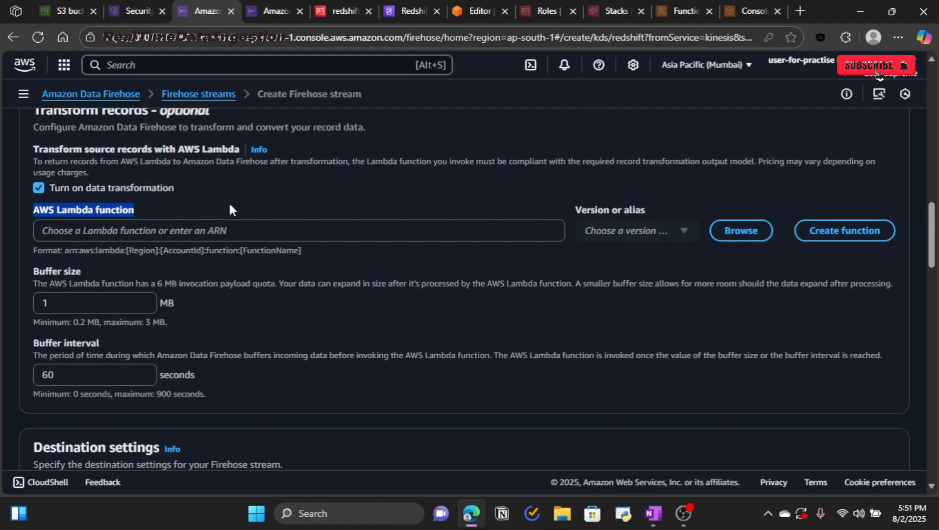
click(79, 206)
click(44, 187)
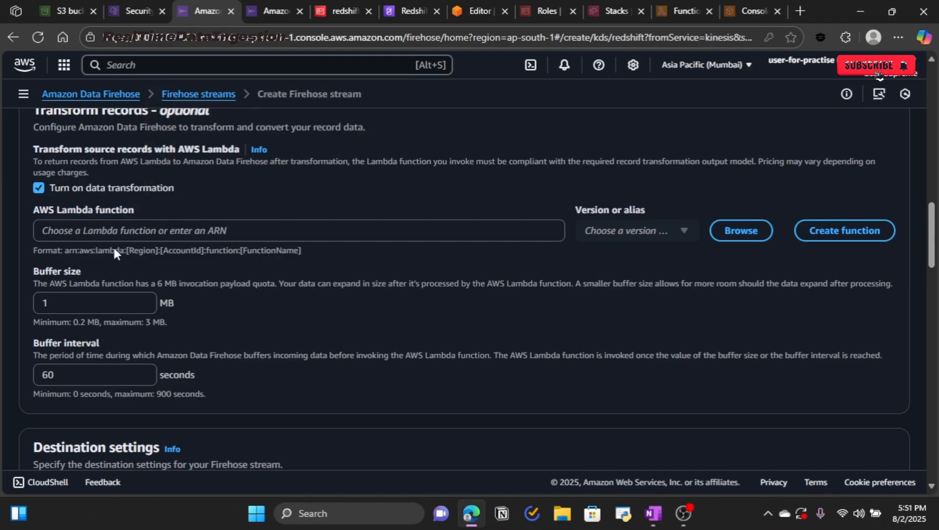
scroll(152, 263, down, 4)
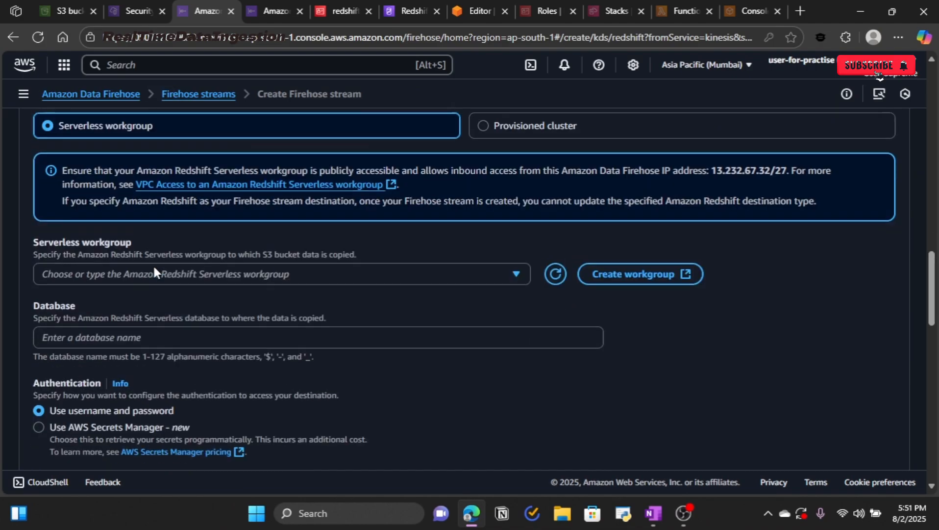
scroll(149, 269, up, 4)
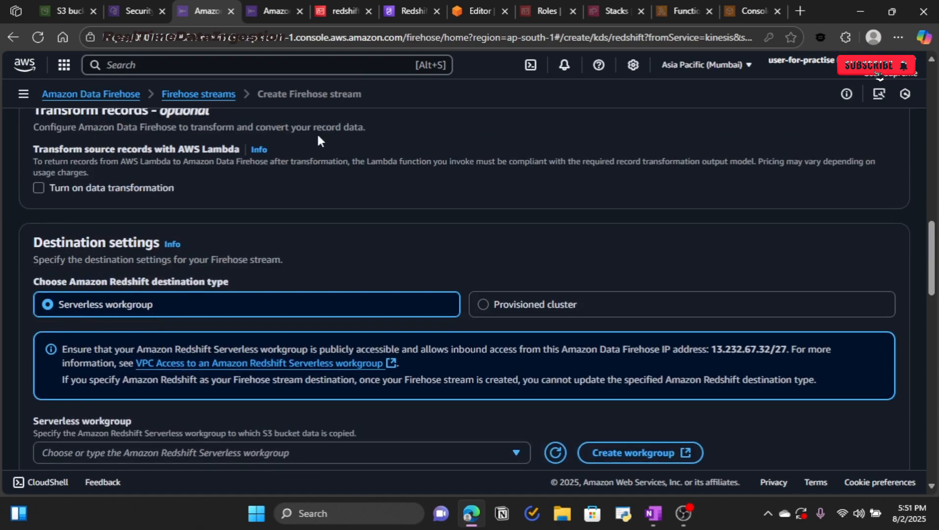
click(396, 12)
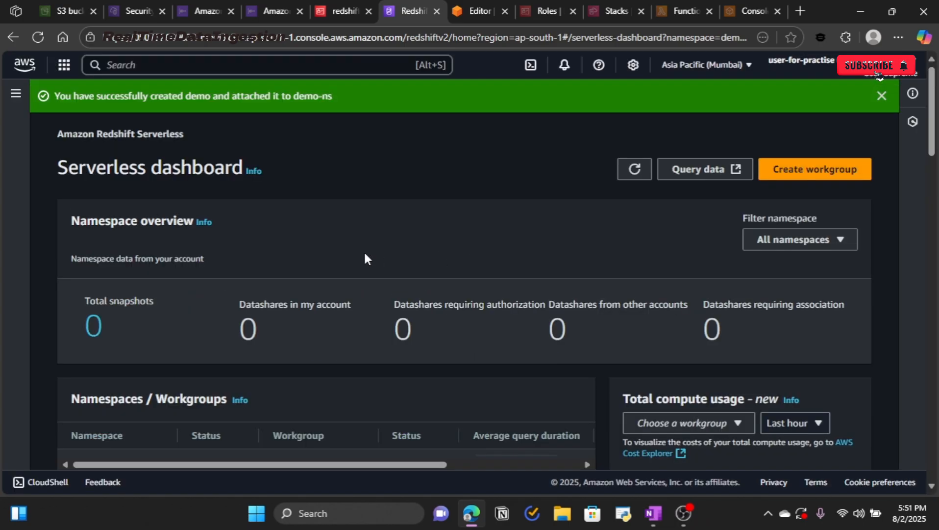
drag(53, 96, 310, 102)
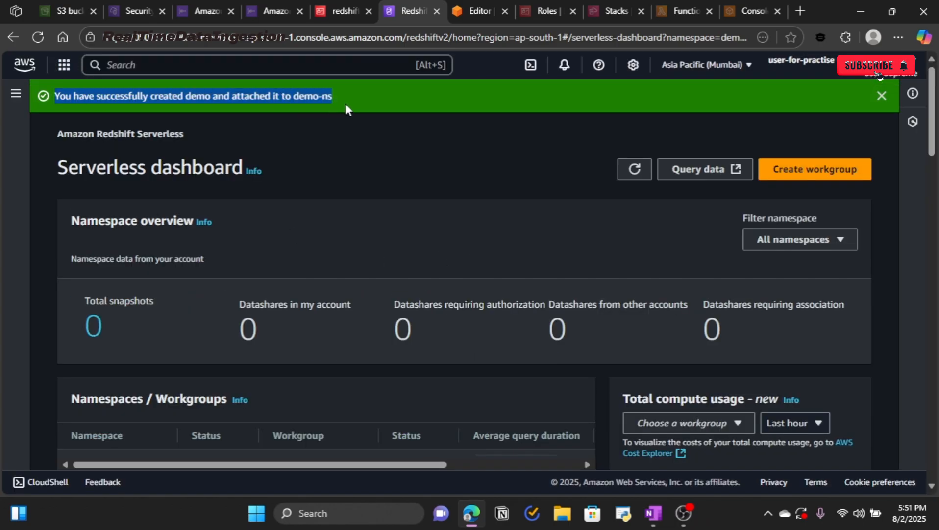
click(533, 145)
scroll(530, 183, down, 1)
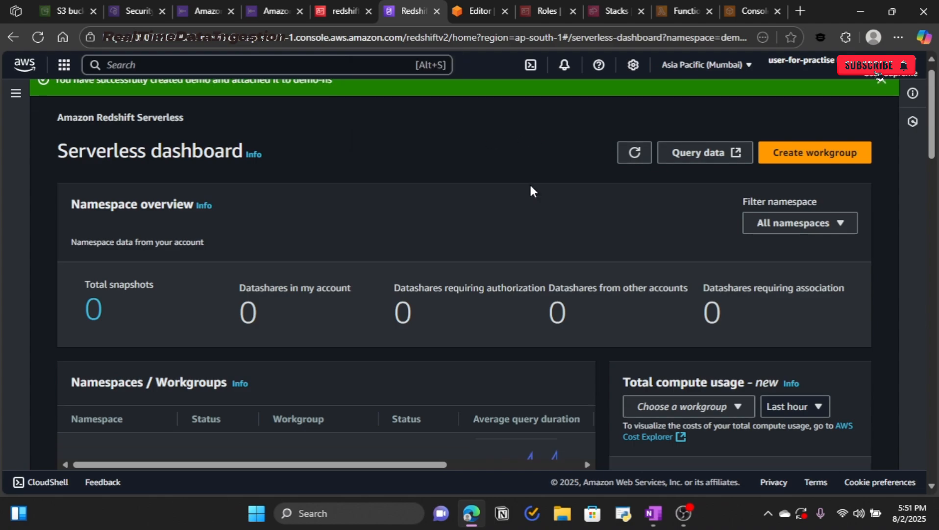
scroll(530, 183, down, 6)
scroll(490, 167, up, 6)
scroll(519, 252, down, 1)
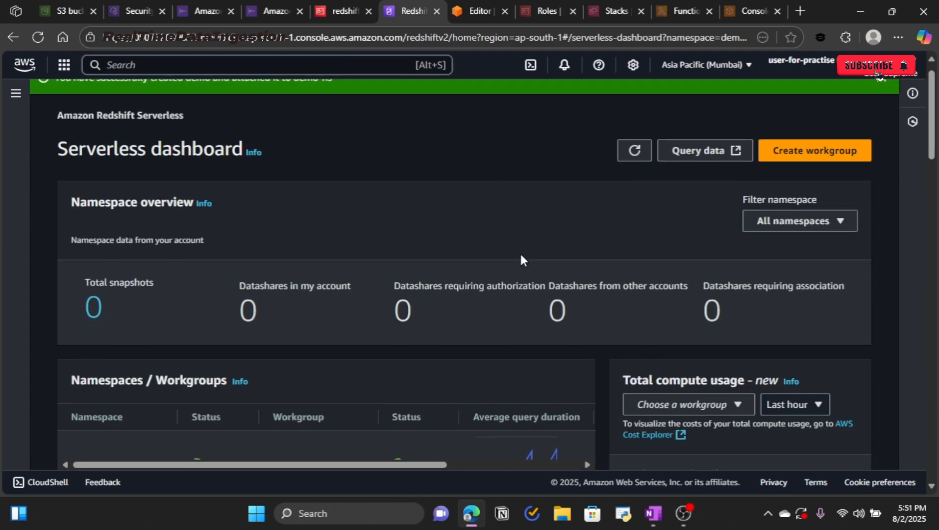
scroll(520, 260, down, 3)
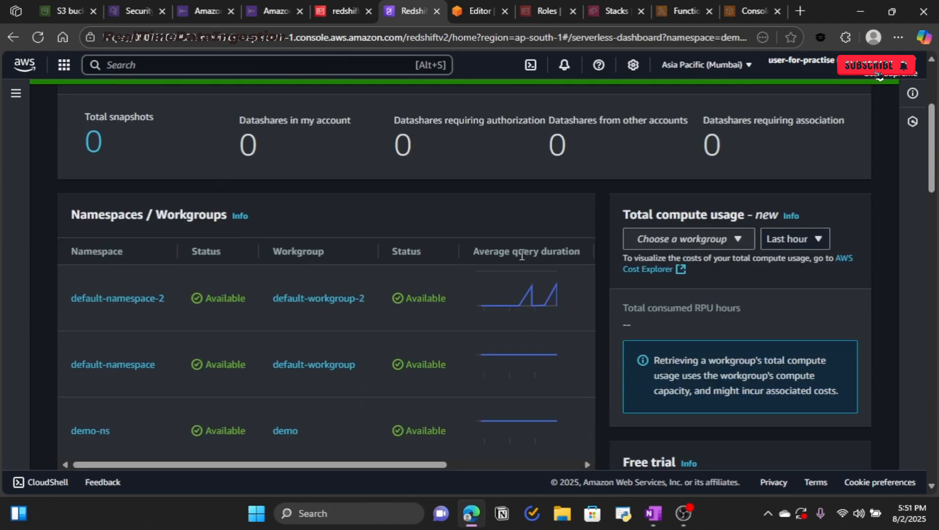
click(285, 431)
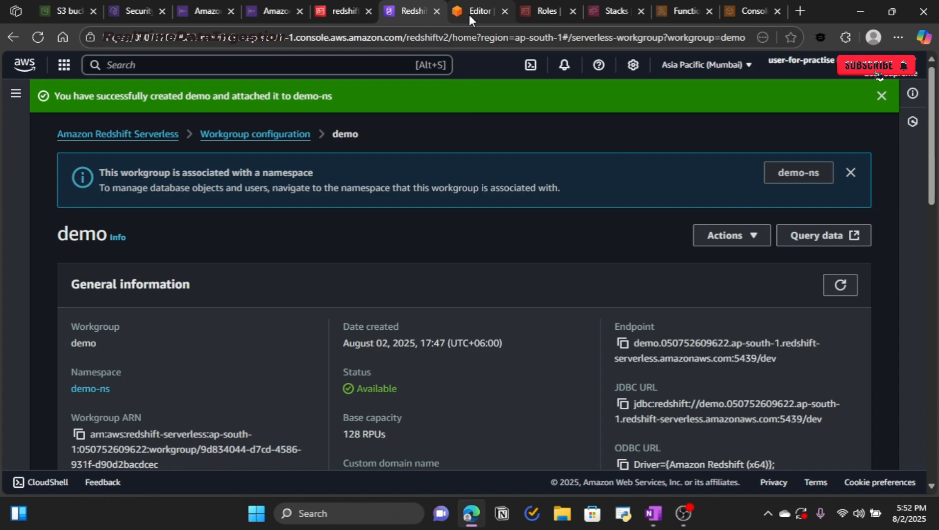
click(469, 12)
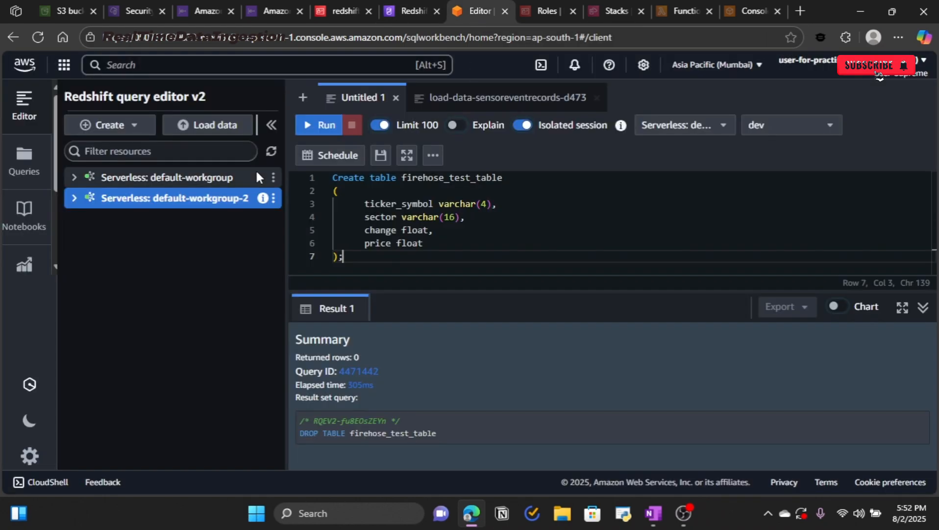
click(271, 151)
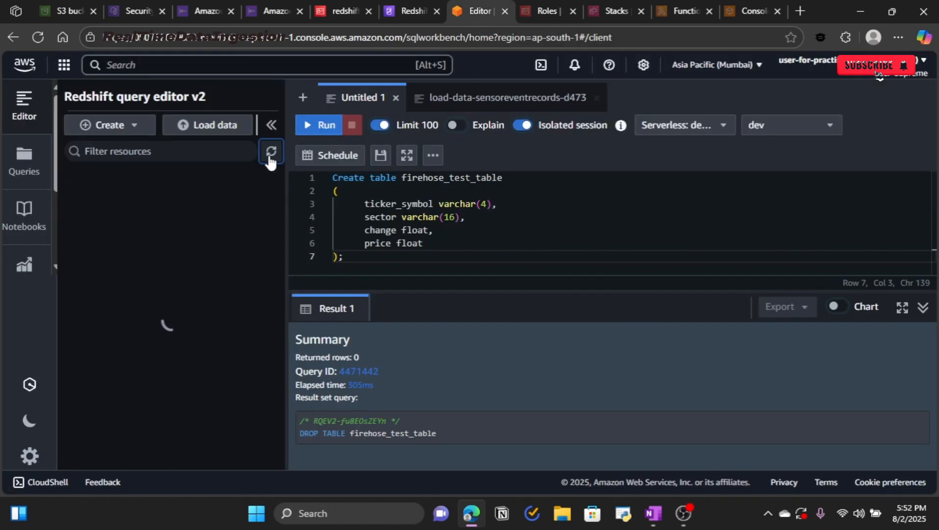
click(396, 9)
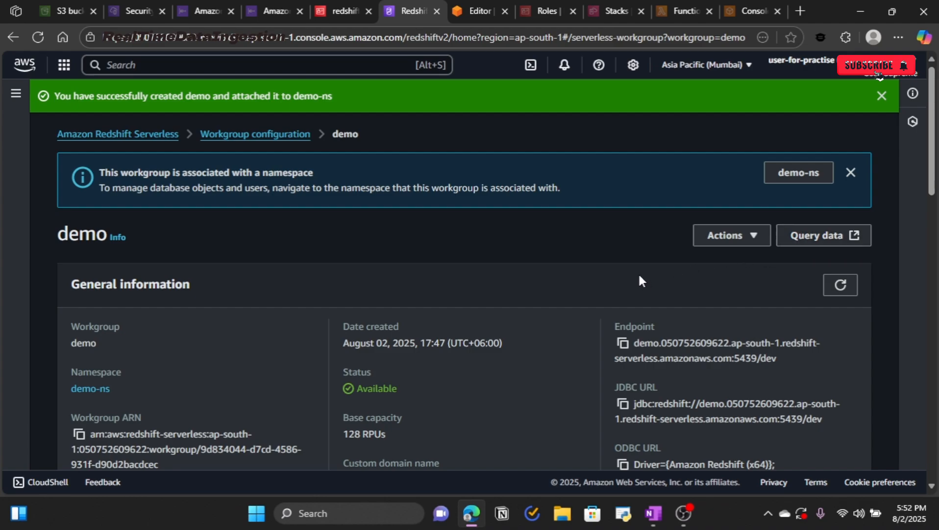
click(204, 13)
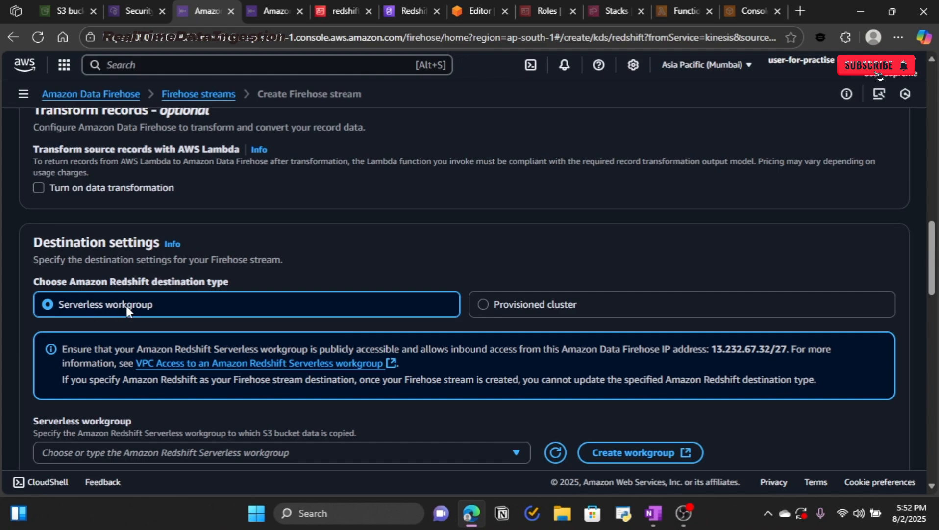
Step: Choose the demo serverless workgroup and enter dev as the database
scroll(128, 305, down, 3)
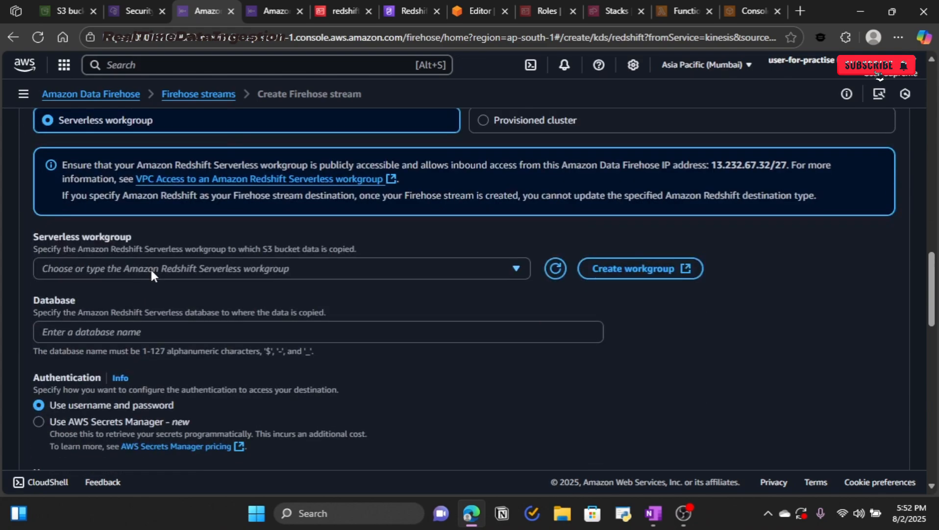
click(401, 278)
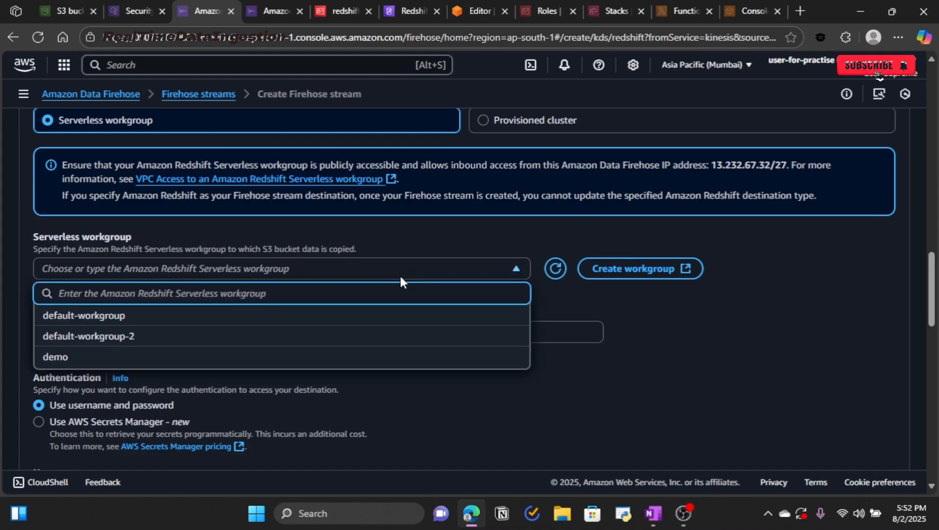
click(77, 359)
click(99, 337)
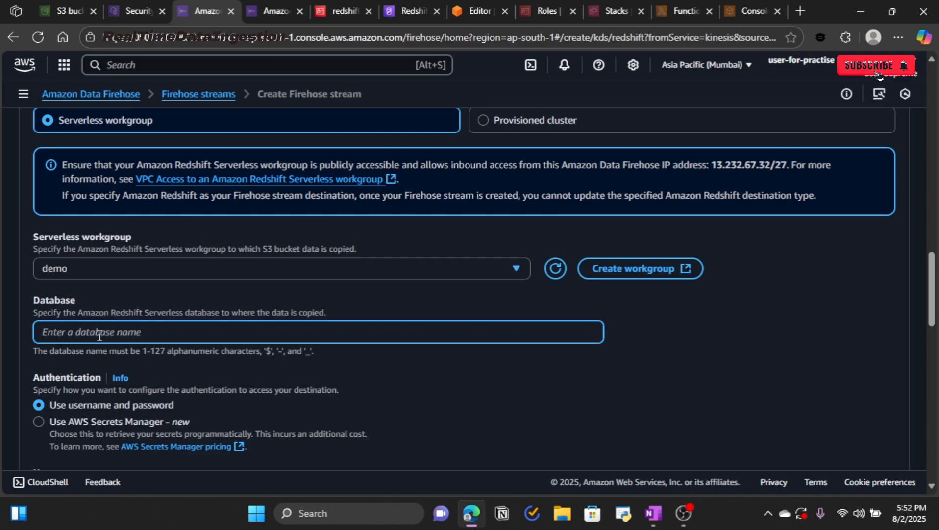
text(dev)
Step: Keep 'Use username and password' authentication instead of Secrets Manager
scroll(133, 333, down, 4)
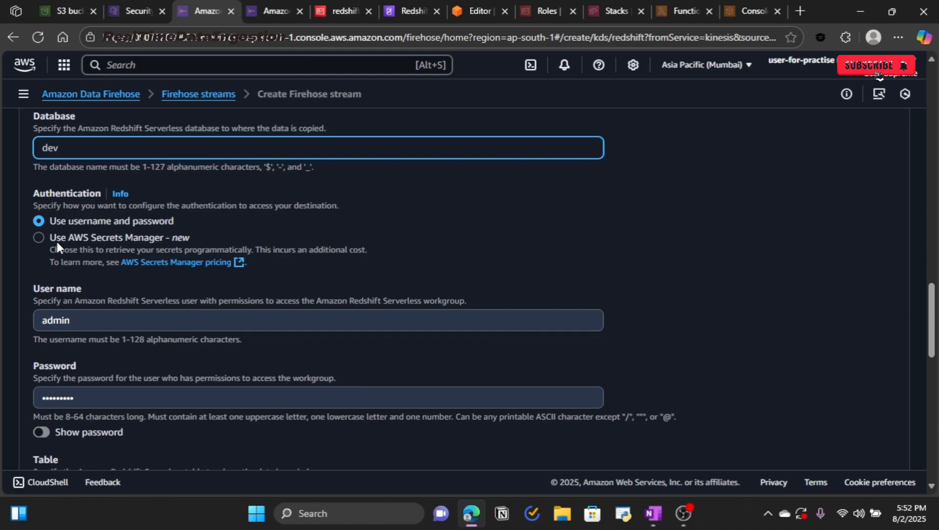
click(40, 237)
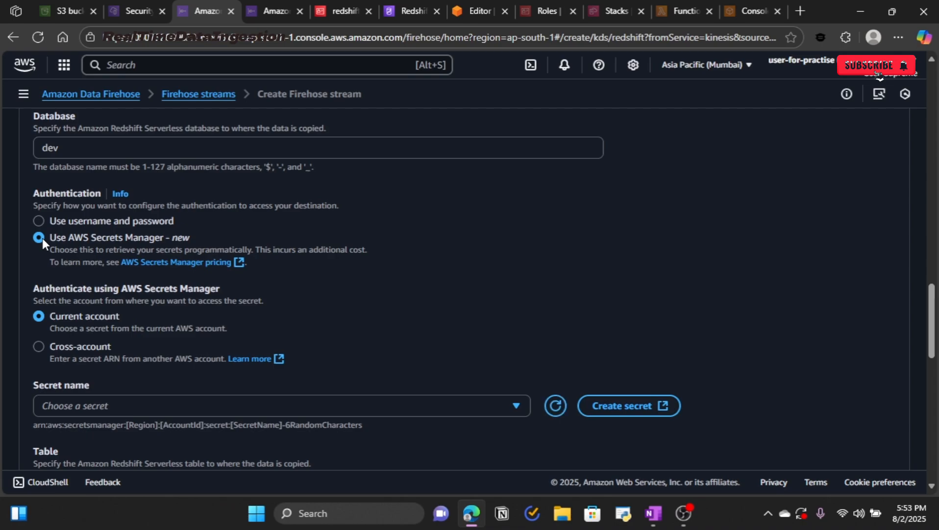
scroll(127, 370, down, 4)
scroll(129, 373, up, 4)
click(39, 225)
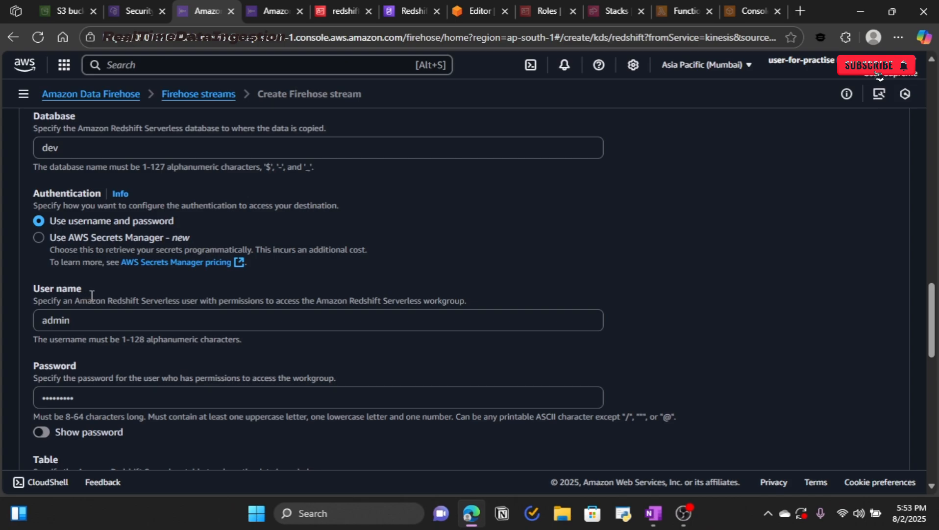
scroll(88, 293, down, 3)
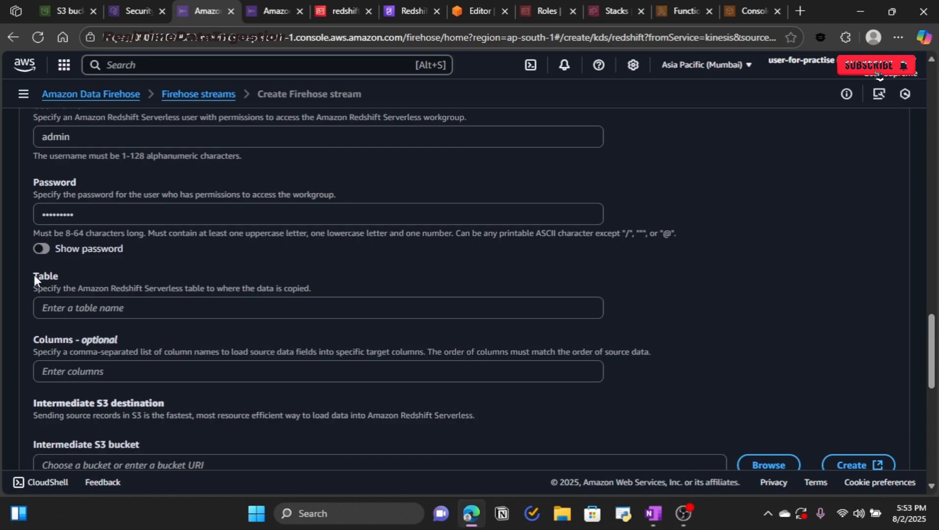
click(75, 309)
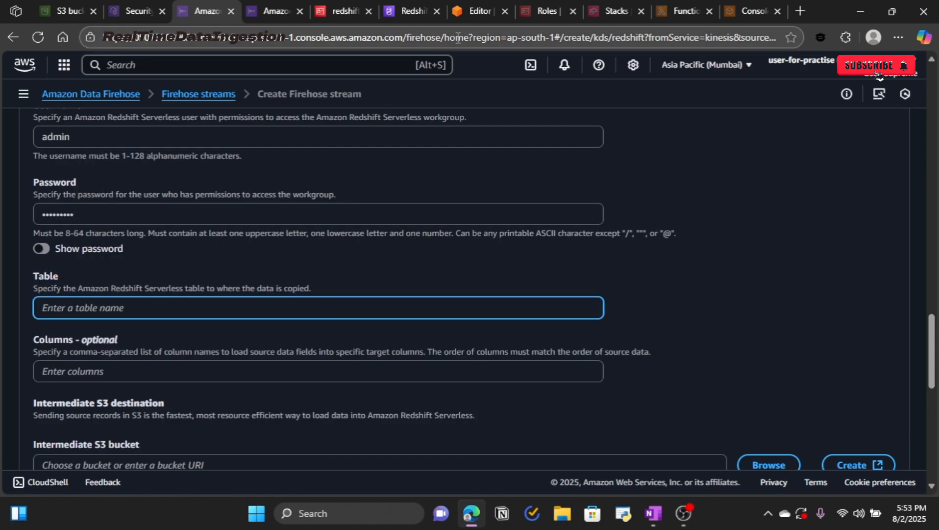
Step: In Redshift query editor v2, expand Serverless: demo down to dev's public schema
click(463, 18)
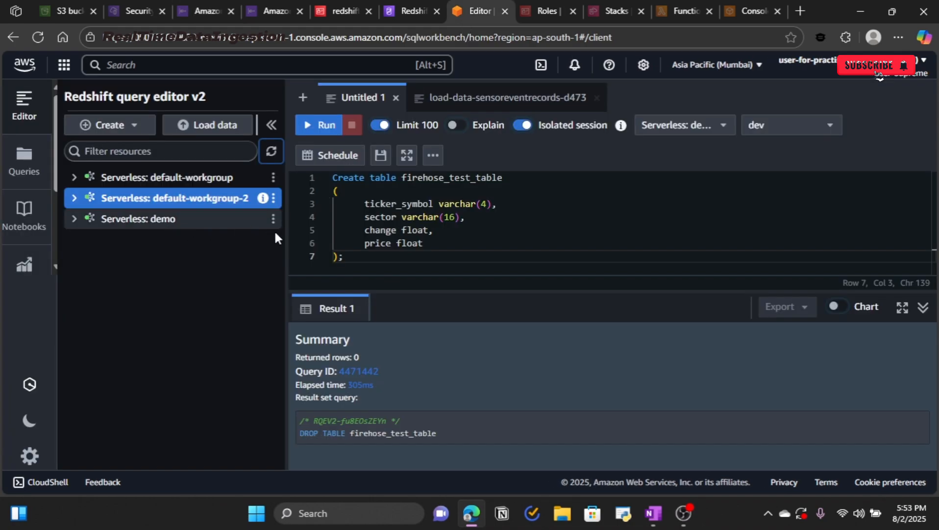
drag(287, 283, 399, 283)
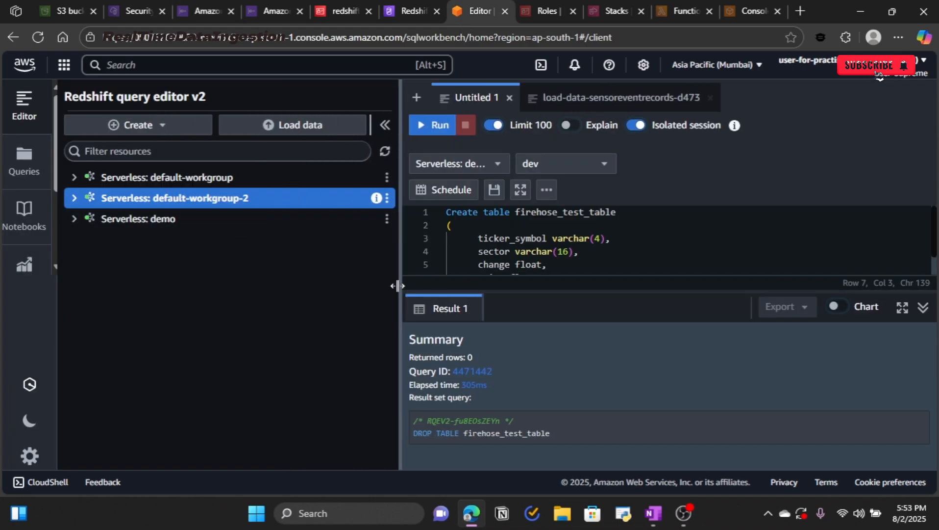
click(83, 219)
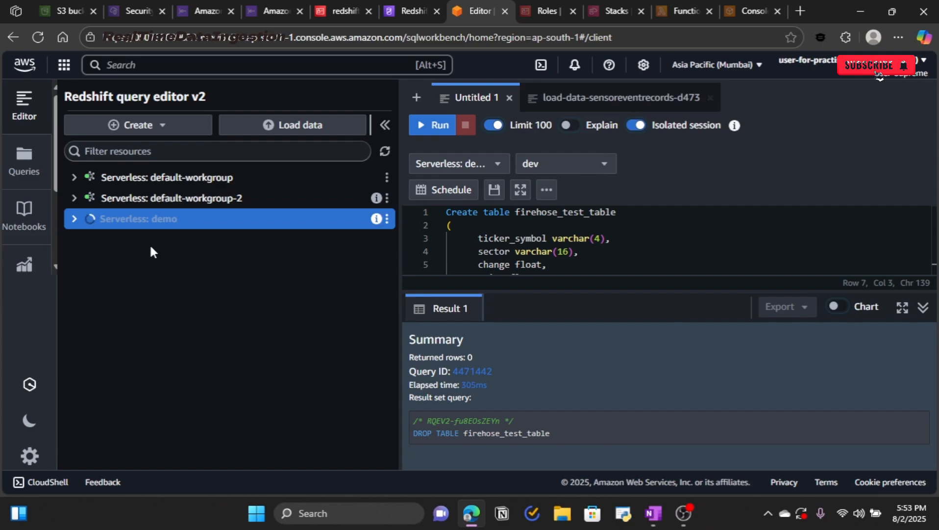
click(103, 243)
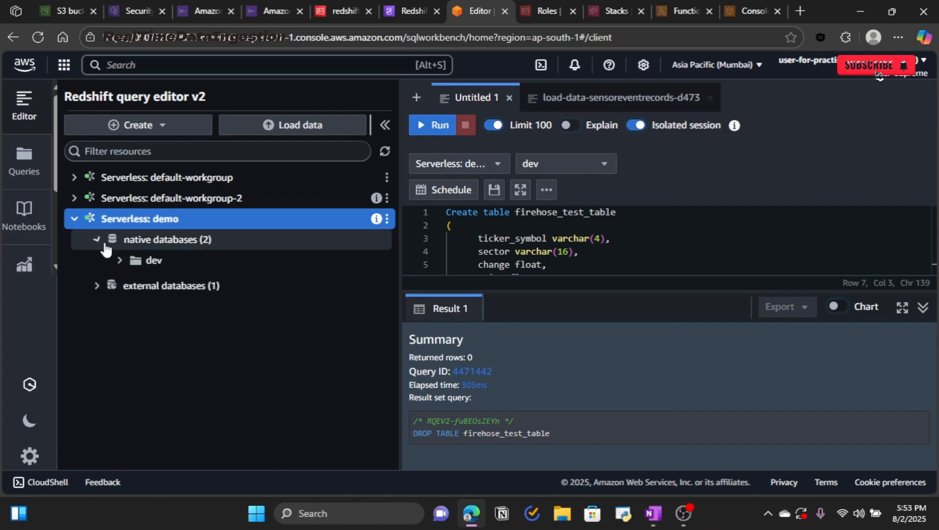
click(120, 259)
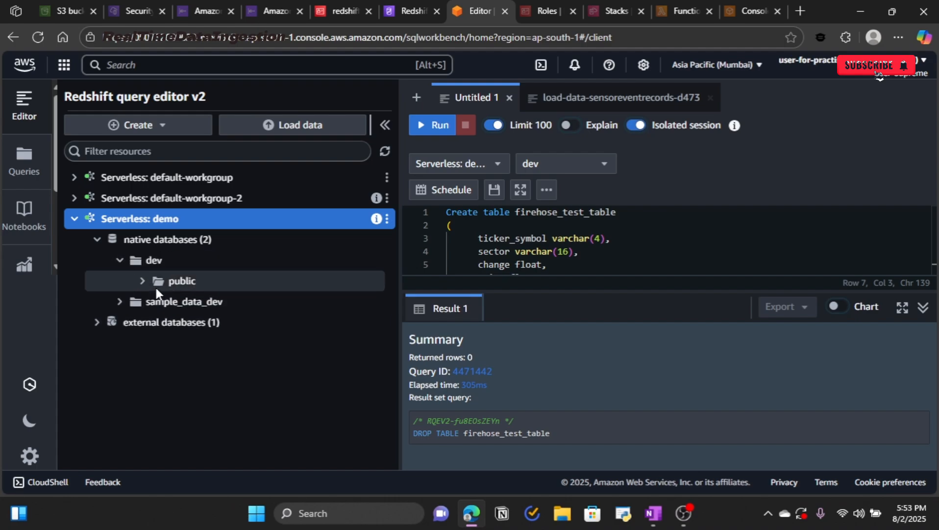
click(156, 287)
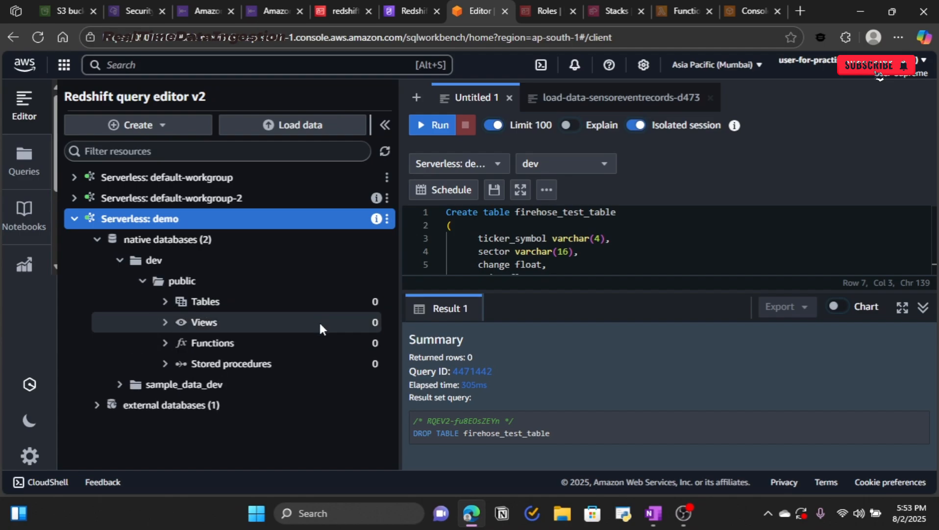
Step: Run the CREATE TABLE firehose_test_table query, copy the table name, and refresh the tree
drag(401, 288, 316, 289)
key(ctrl+a)
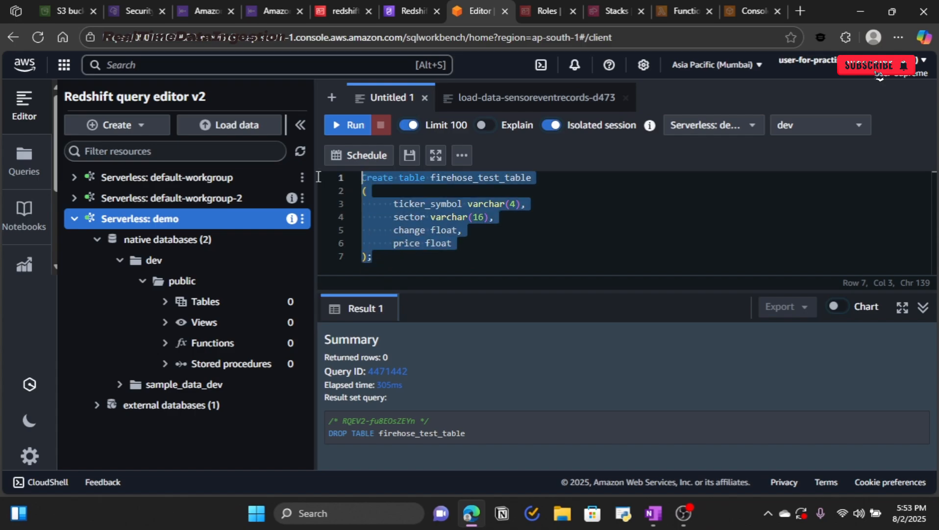
click(579, 226)
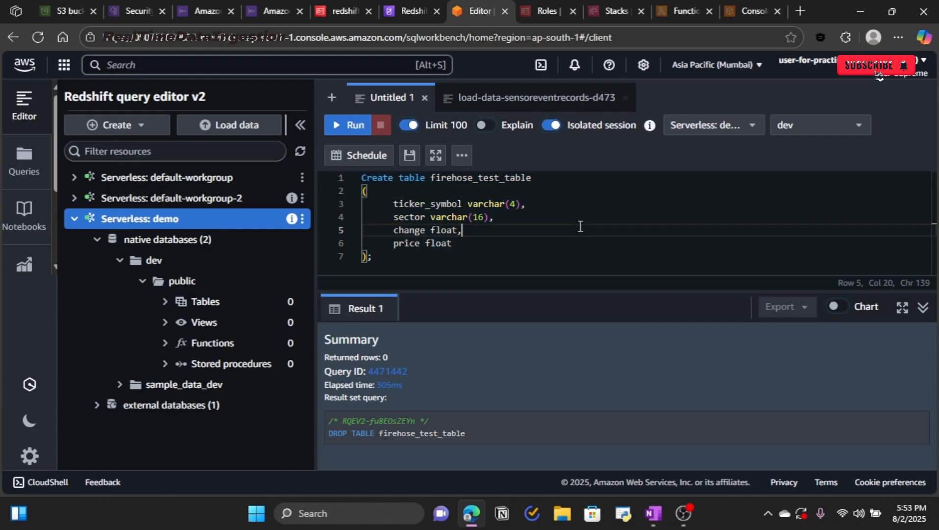
key(ctrl+Return)
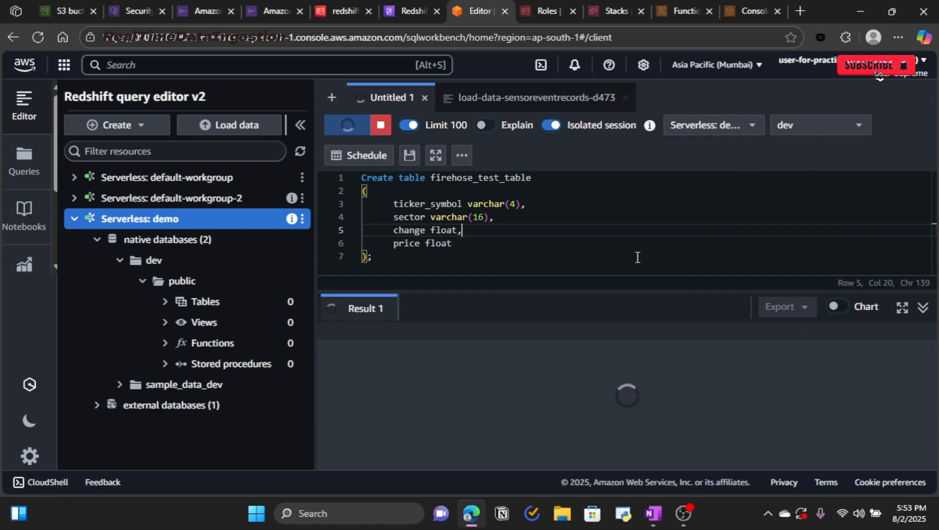
drag(540, 178, 430, 179)
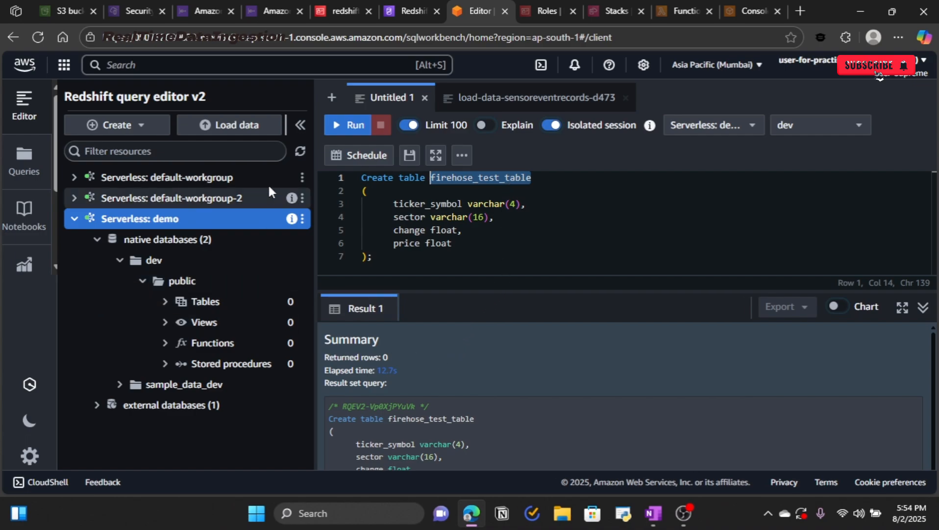
click(302, 153)
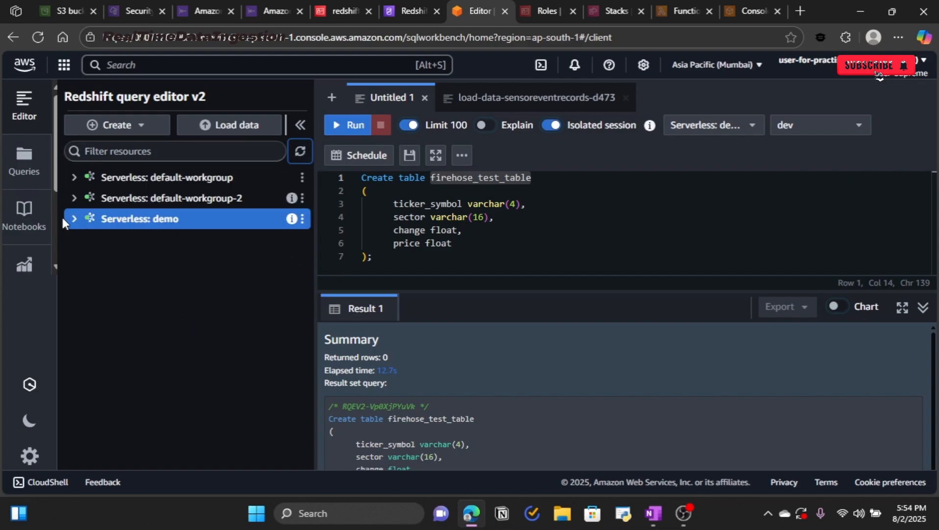
click(73, 218)
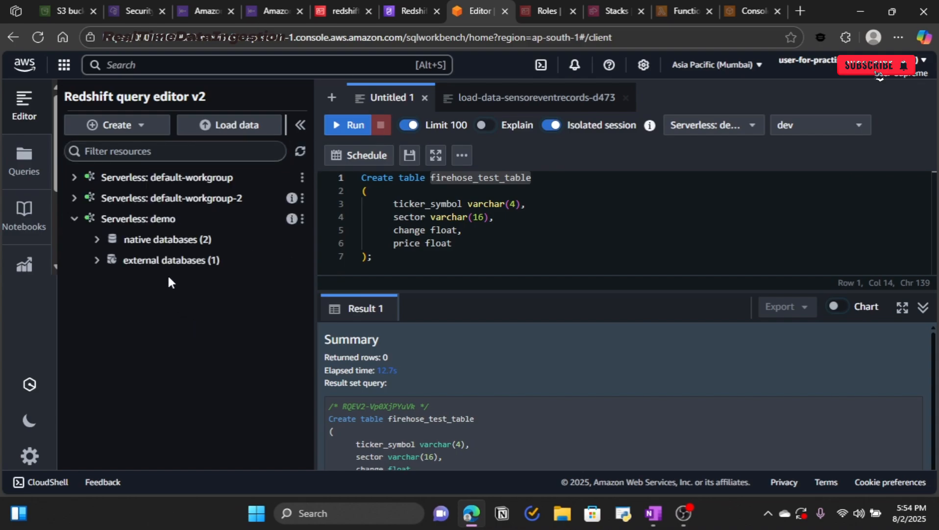
click(97, 239)
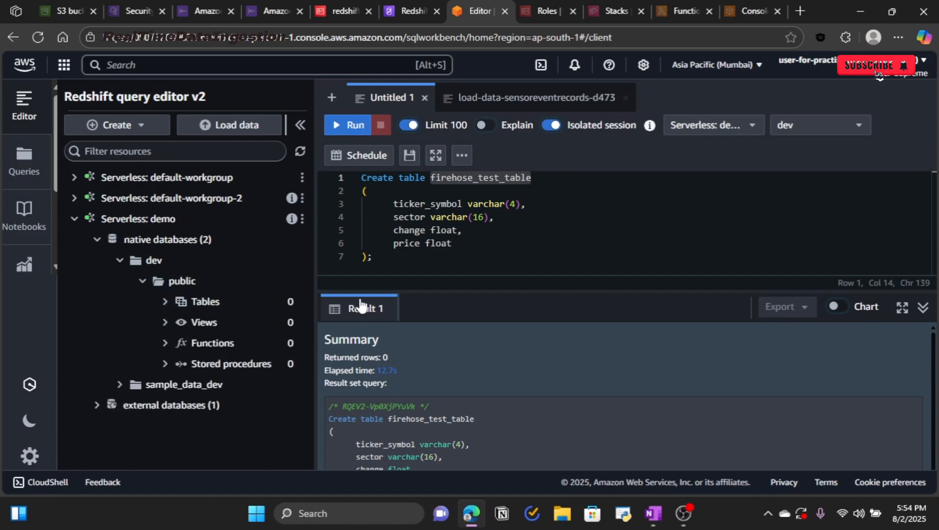
Step: Re-run the CREATE TABLE firehose_test_table query on Serverless: demo and refresh the resource tree
scroll(438, 377, down, 1)
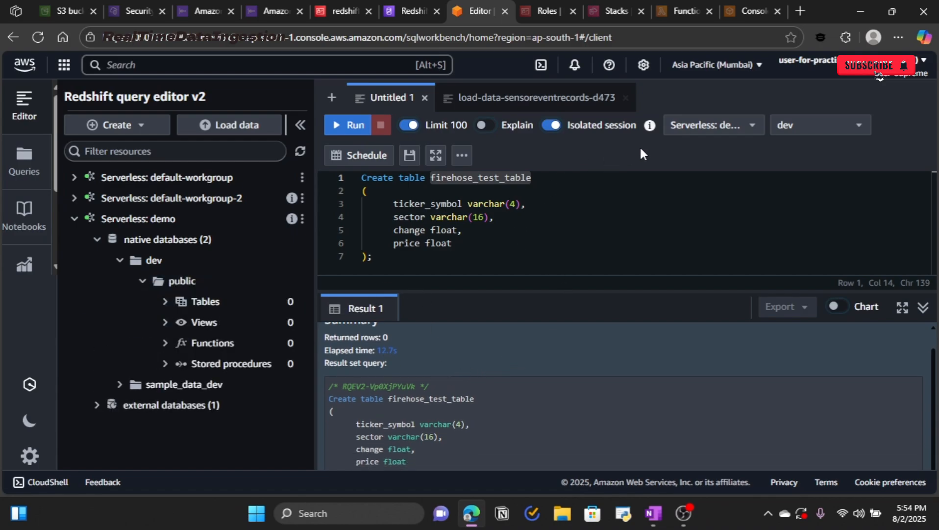
click(742, 126)
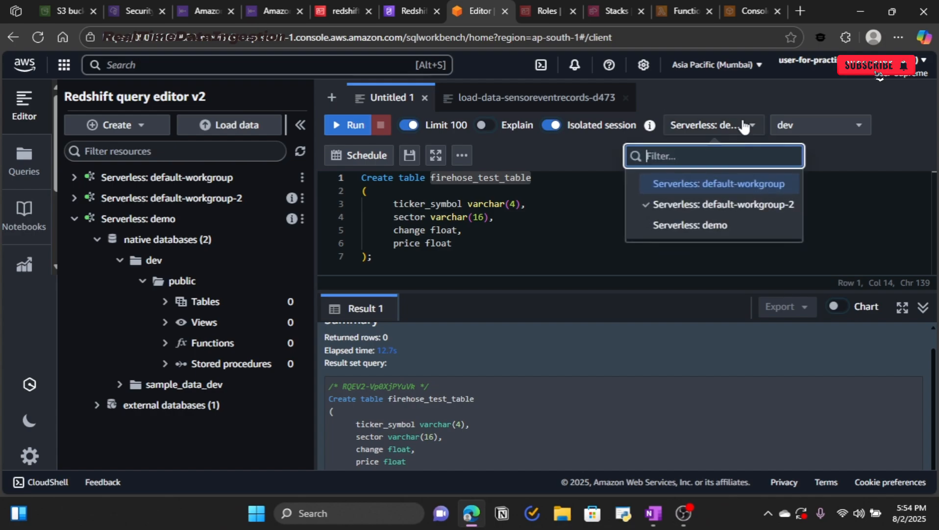
click(712, 225)
click(635, 216)
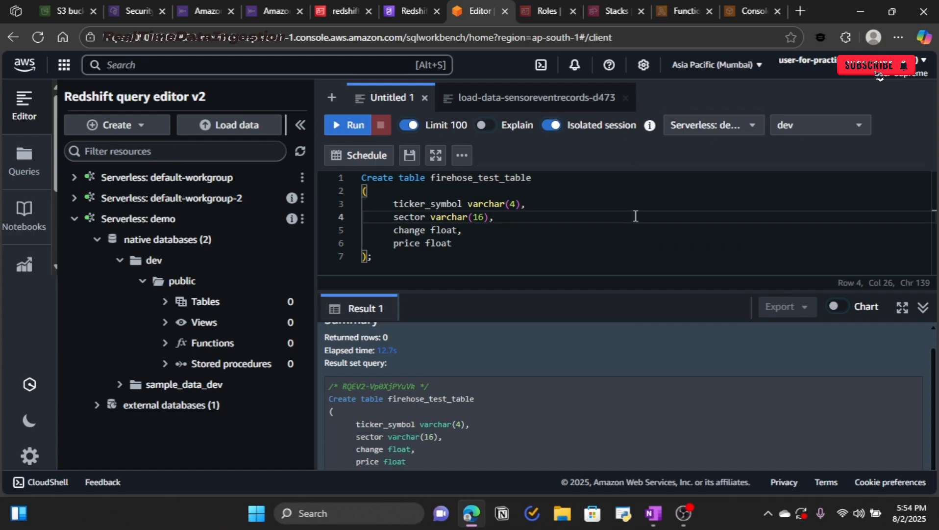
key(ctrl+Return)
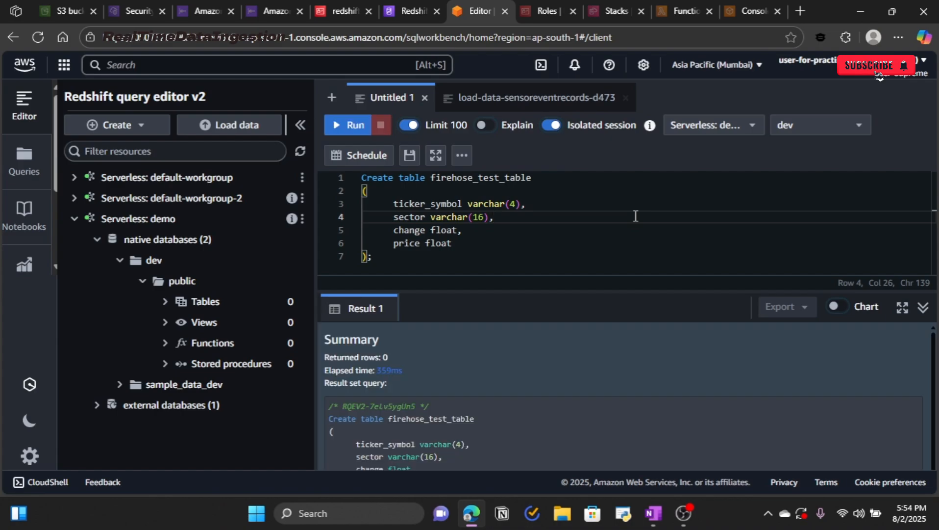
scroll(590, 335, down, 1)
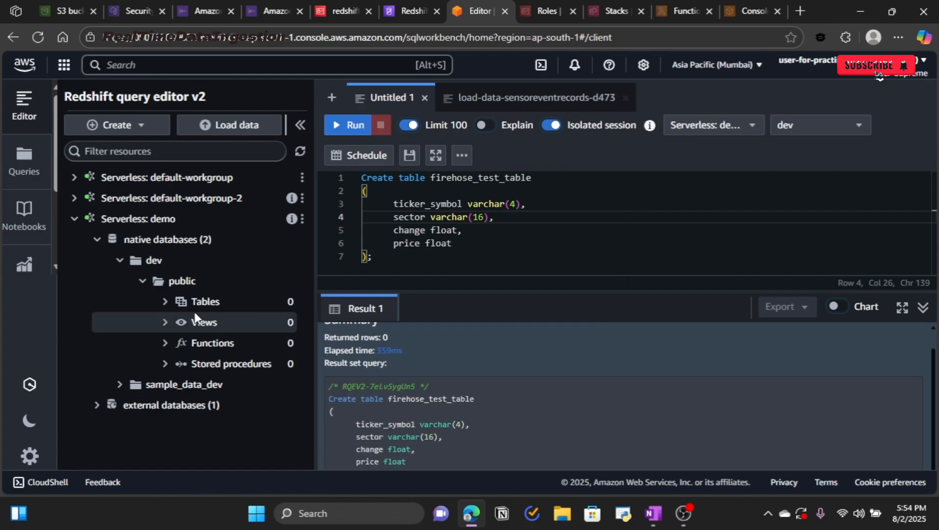
click(299, 154)
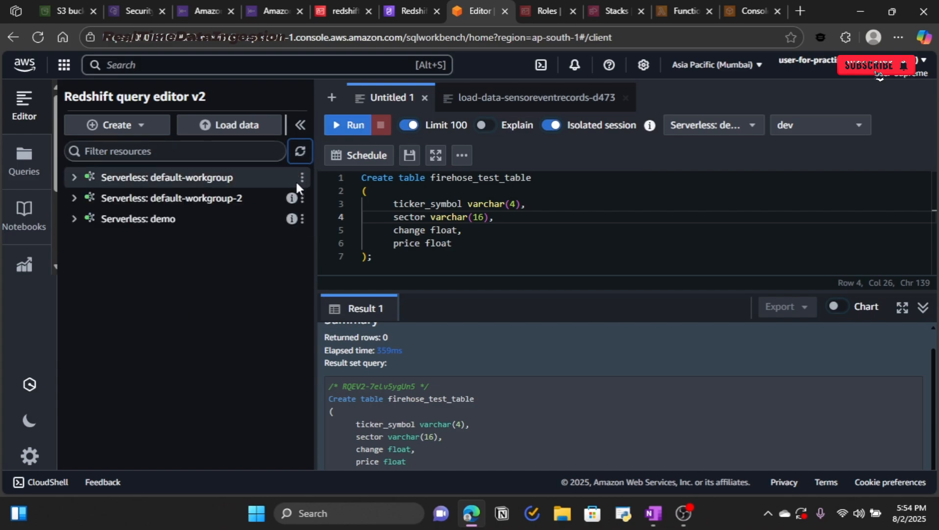
click(74, 224)
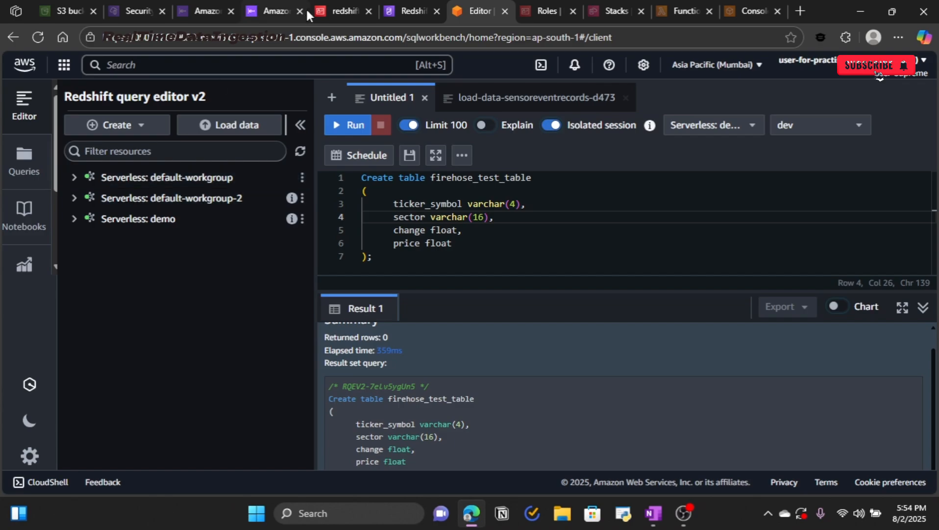
Step: Paste firehose_test_table from clipboard history into the Firehose Table field
click(201, 13)
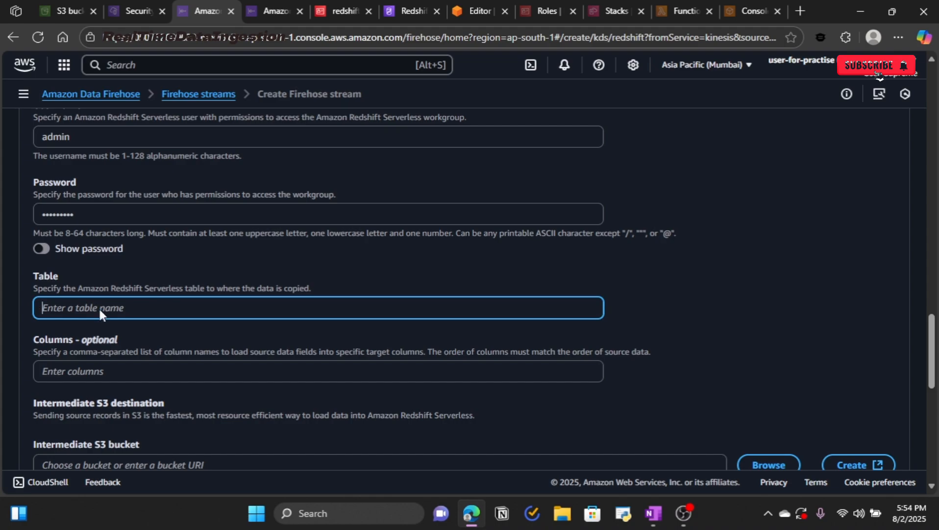
key(super+v)
key(Down)
key(Down)
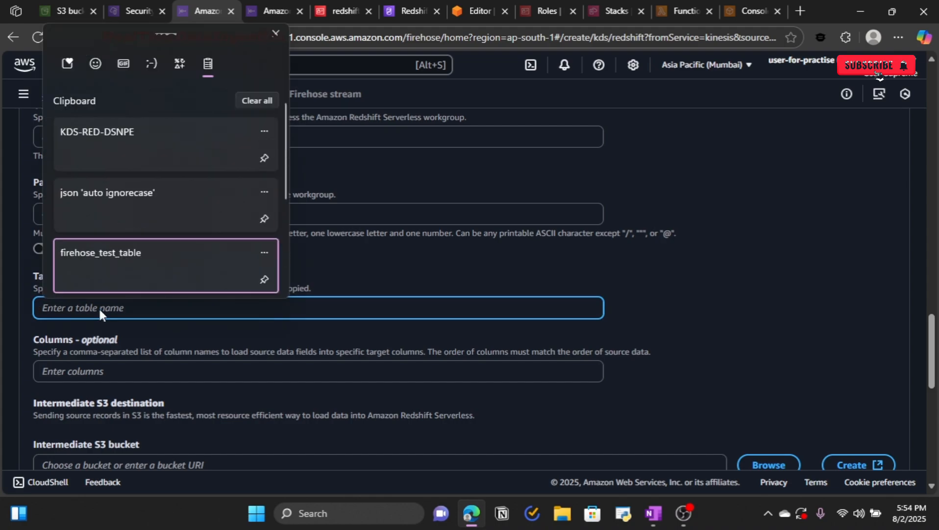
key(Return)
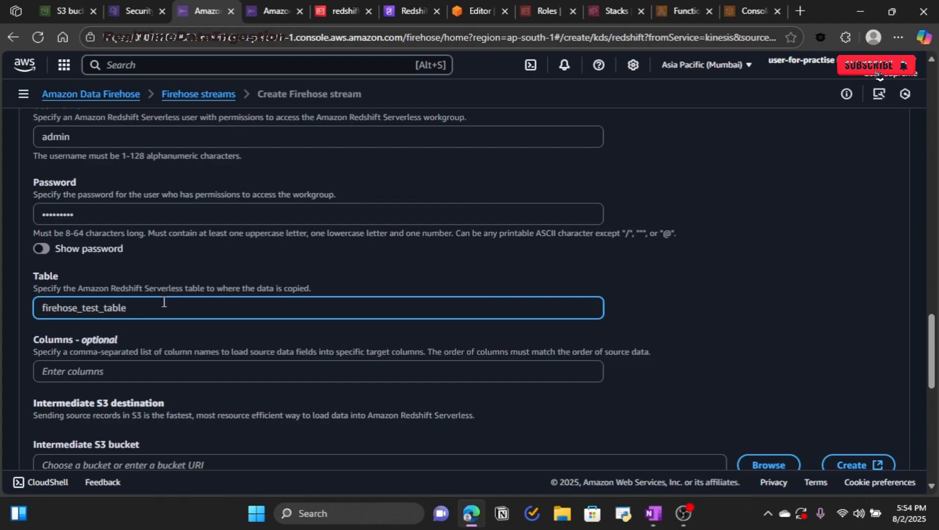
scroll(164, 301, down, 3)
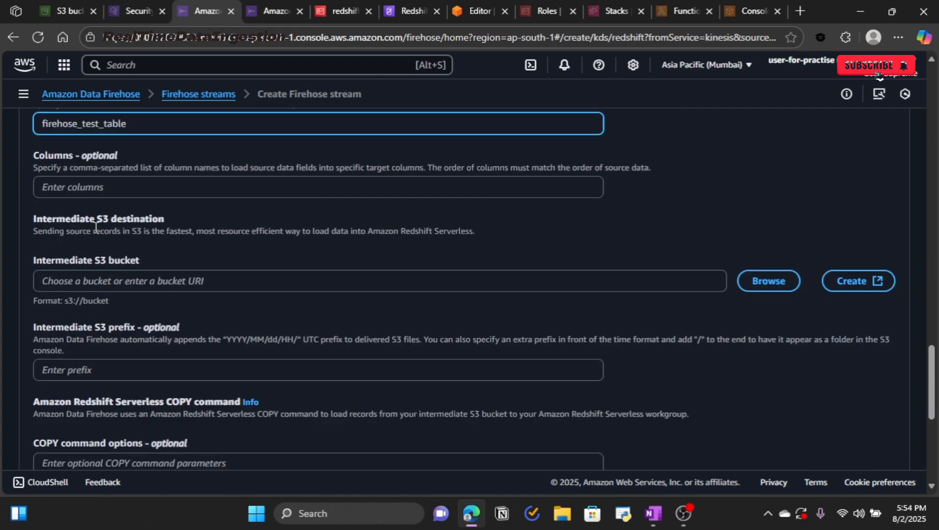
drag(32, 221, 181, 225)
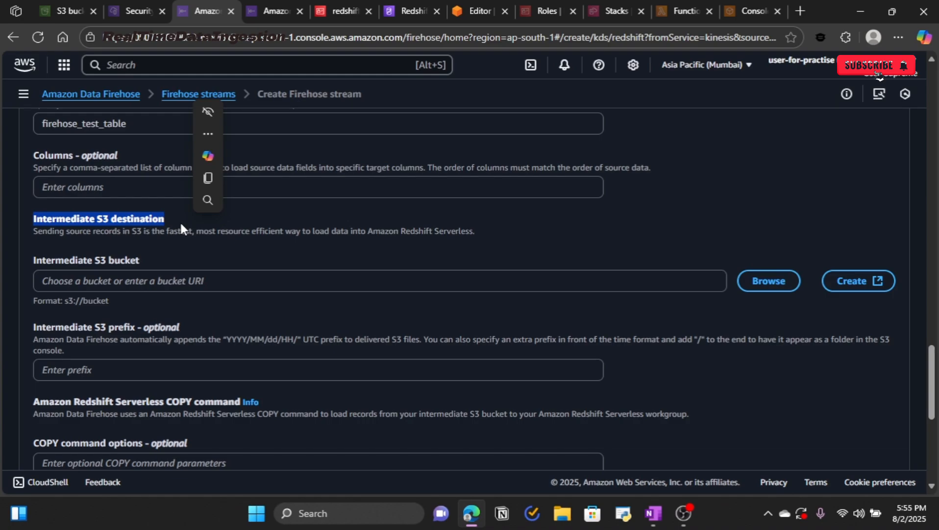
key(alt+Tab)
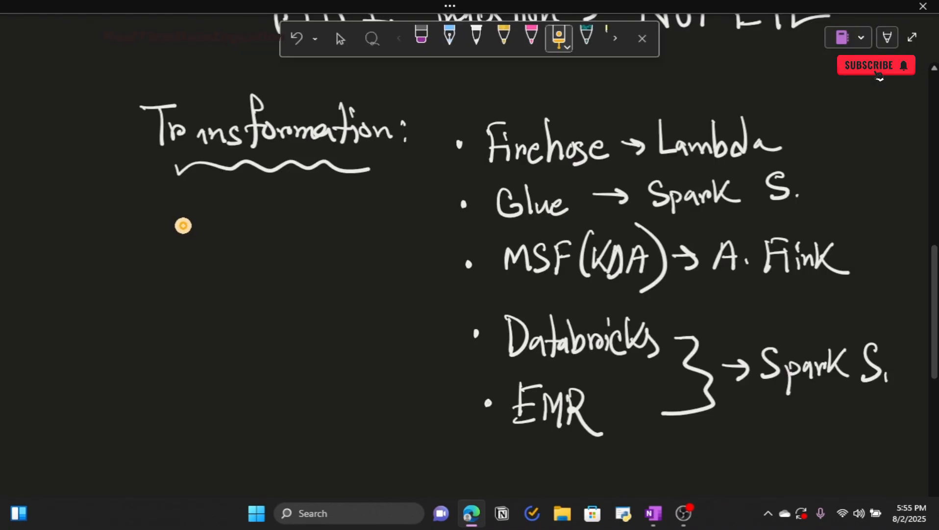
Step: Cross out Redshift in the Kinesis diagram, draw a Firehose-to-S3 arrow and circle S3
key(Escape)
scroll(279, 289, up, 10)
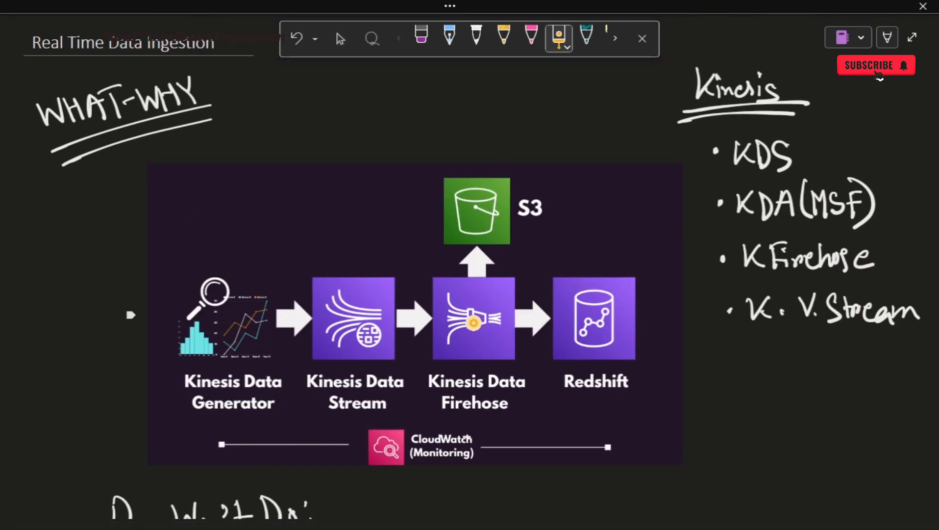
mouse_move(454, 316)
mouse_down()
mouse_move(500, 316)
mouse_move(566, 337)
mouse_up()
drag(583, 293, 642, 340)
drag(633, 277, 568, 361)
mouse_move(473, 326)
mouse_down()
mouse_move(477, 270)
mouse_move(464, 256)
mouse_move(495, 259)
mouse_move(489, 248)
mouse_up()
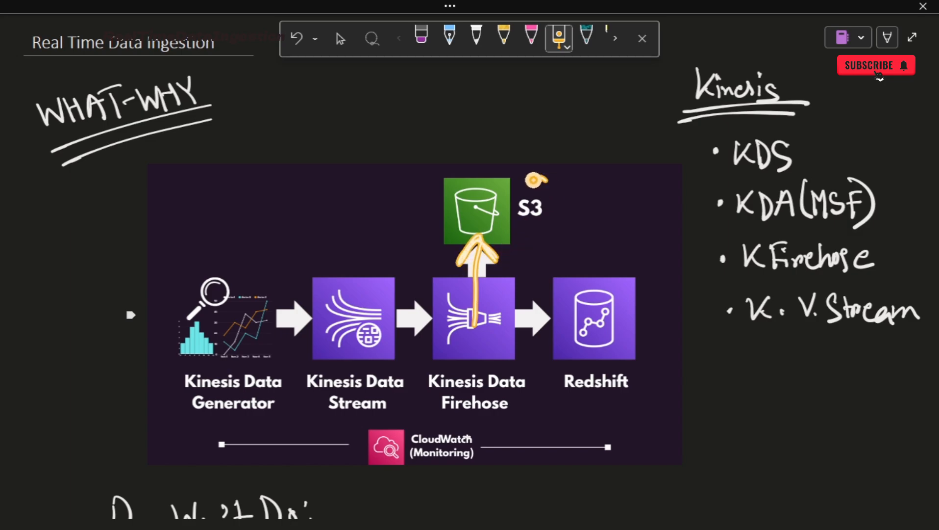
drag(515, 190, 514, 200)
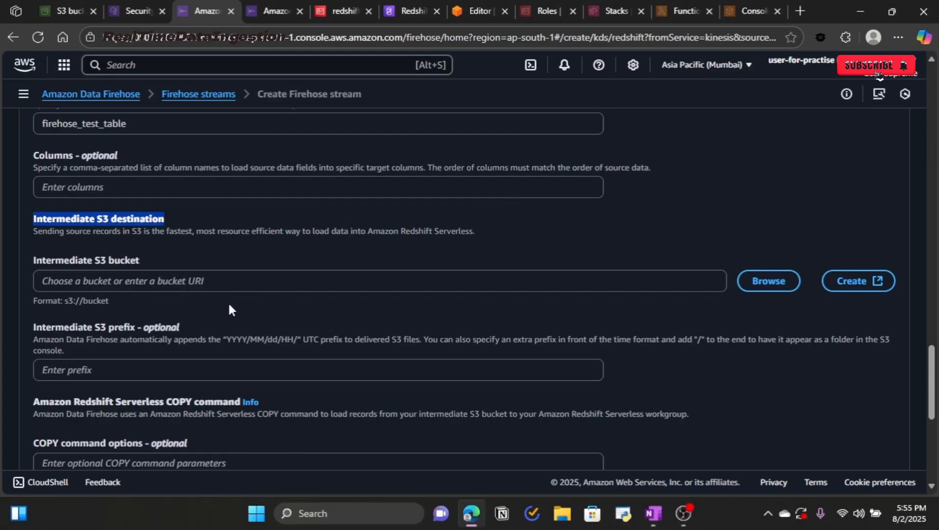
Step: Switch to the S3 buckets tab and start Create bucket
click(257, 243)
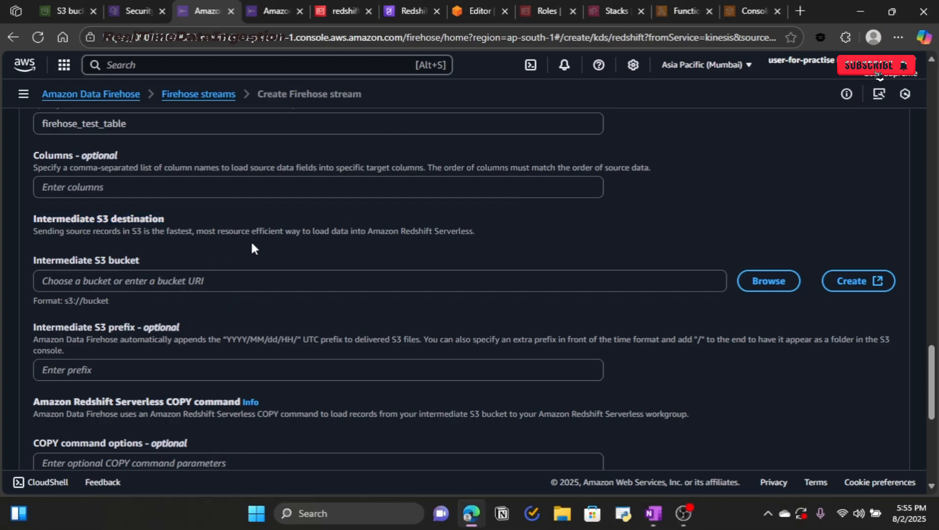
click(57, 4)
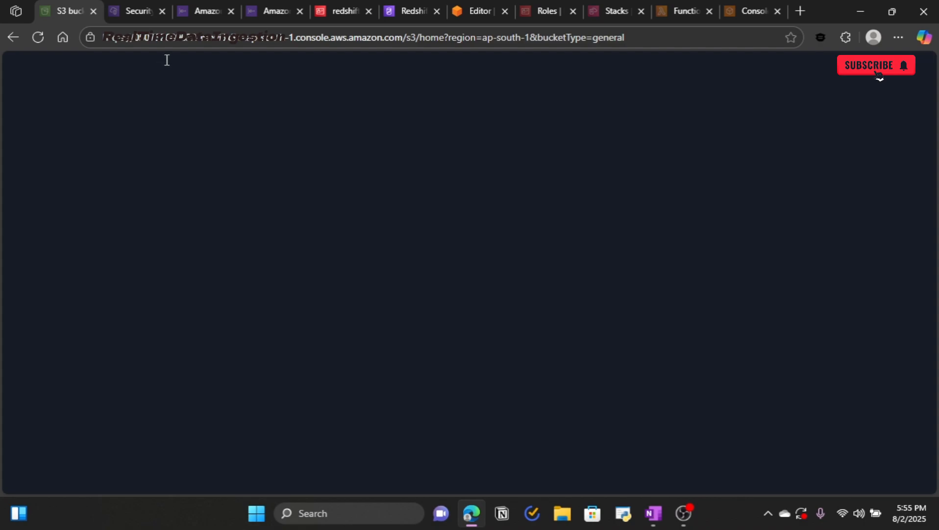
click(330, 220)
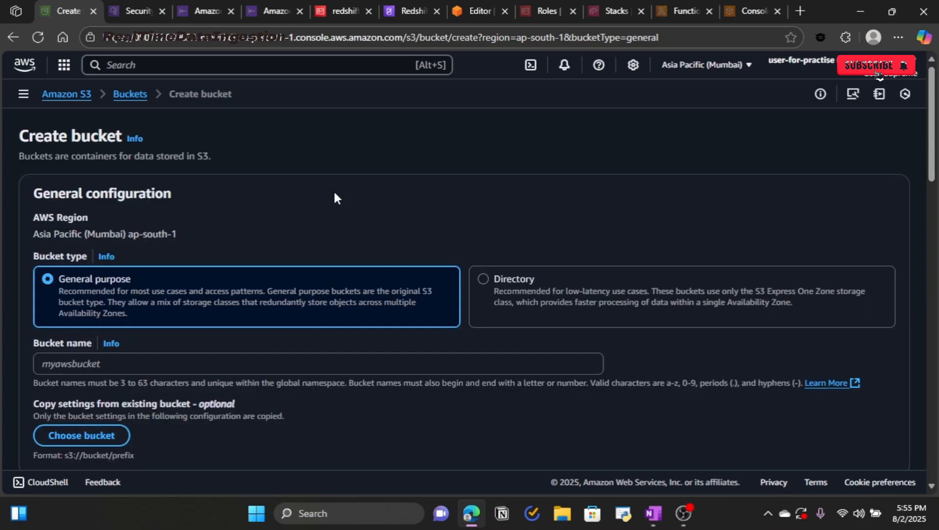
Step: Enter kds-for-practise-demo as the new bucket name
scroll(256, 358, down, 3)
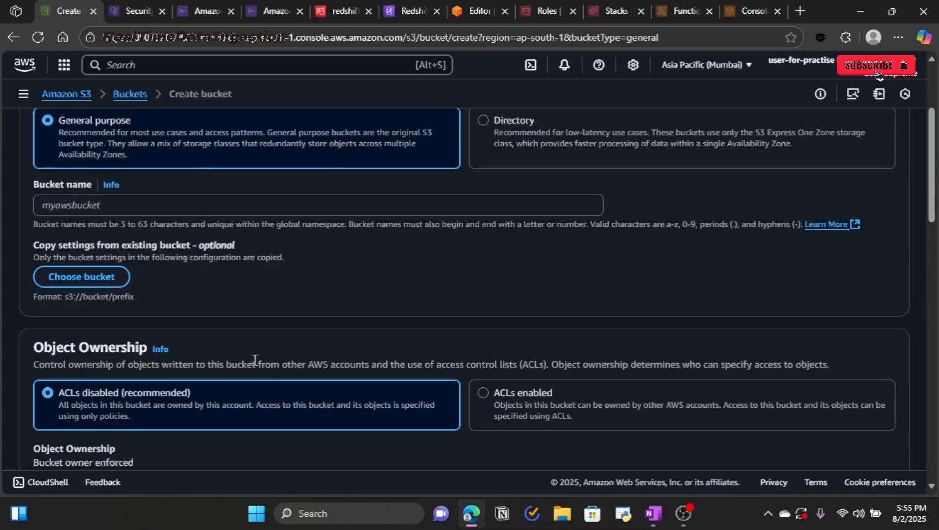
scroll(258, 354, up, 3)
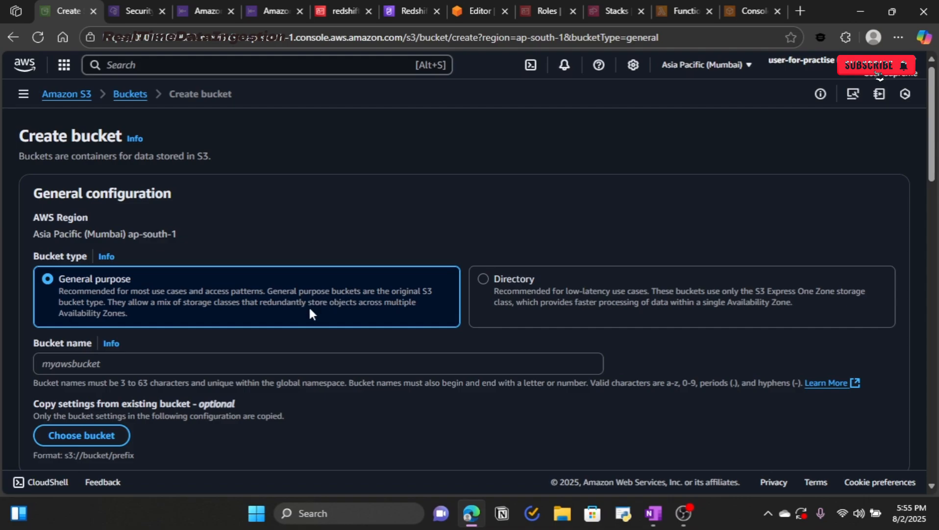
click(254, 362)
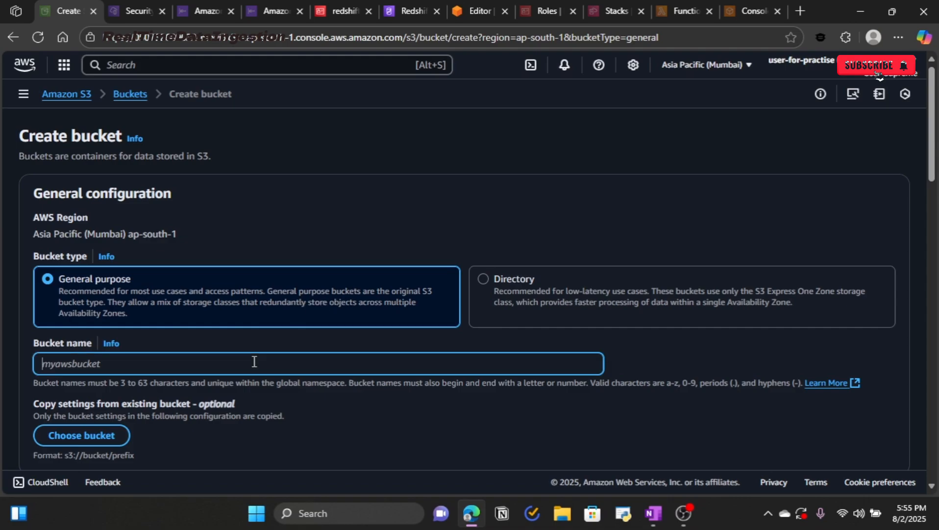
text(kds-for-practise)
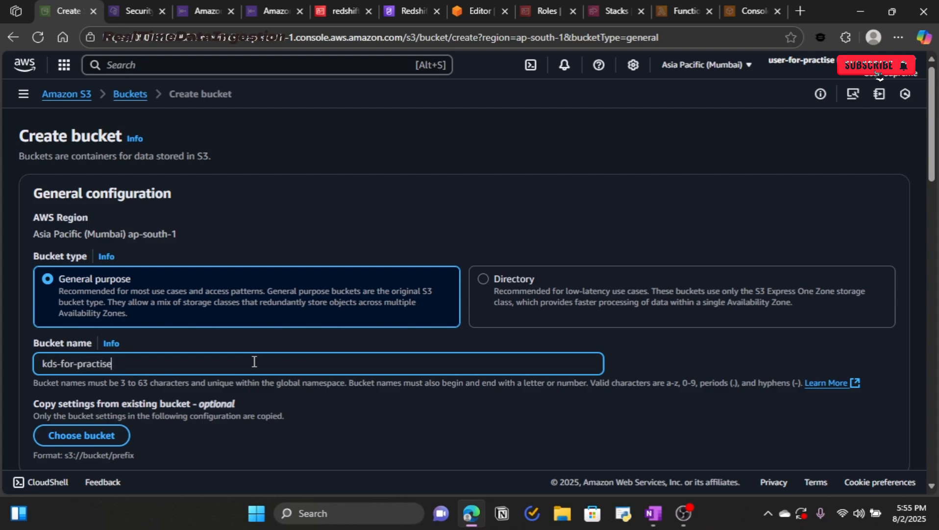
scroll(254, 361, down, 6)
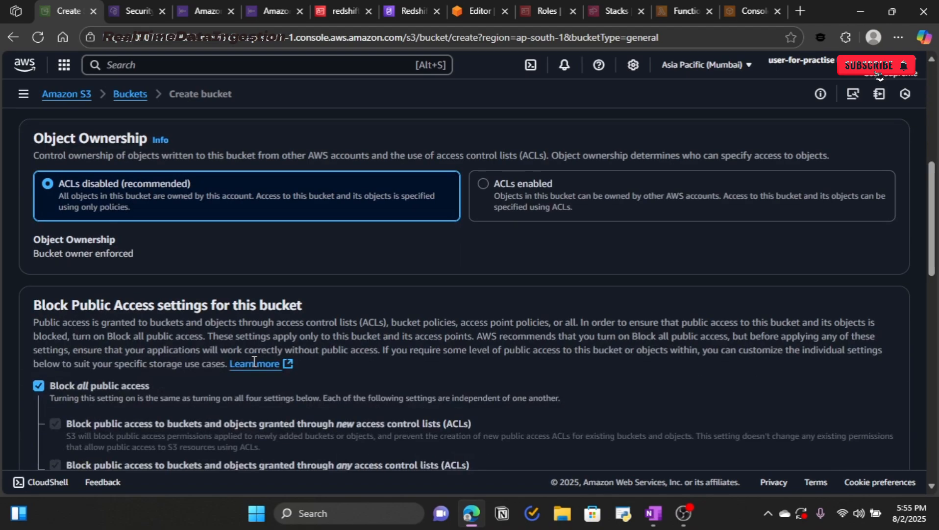
scroll(254, 361, up, 3)
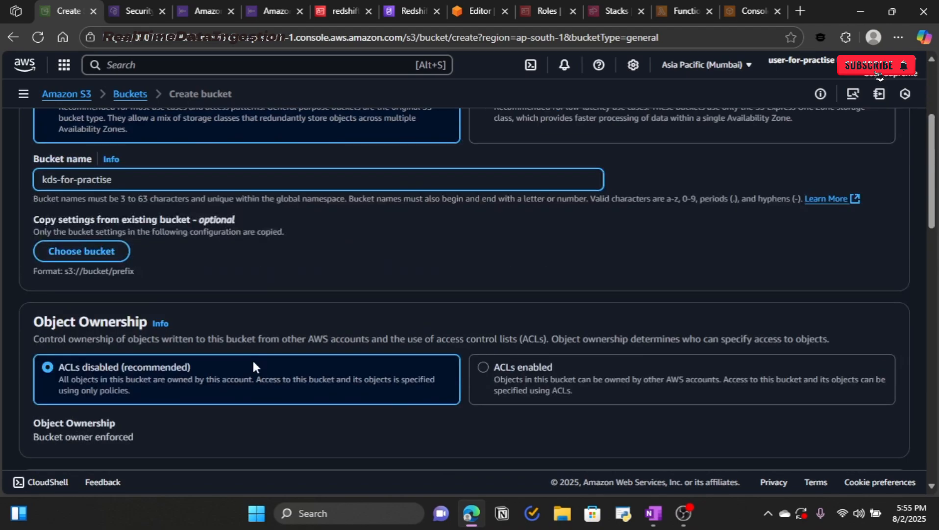
text(-demo)
Step: Create the bucket and open kds-for-practise-demo from the General purpose buckets list
scroll(281, 324, down, 10)
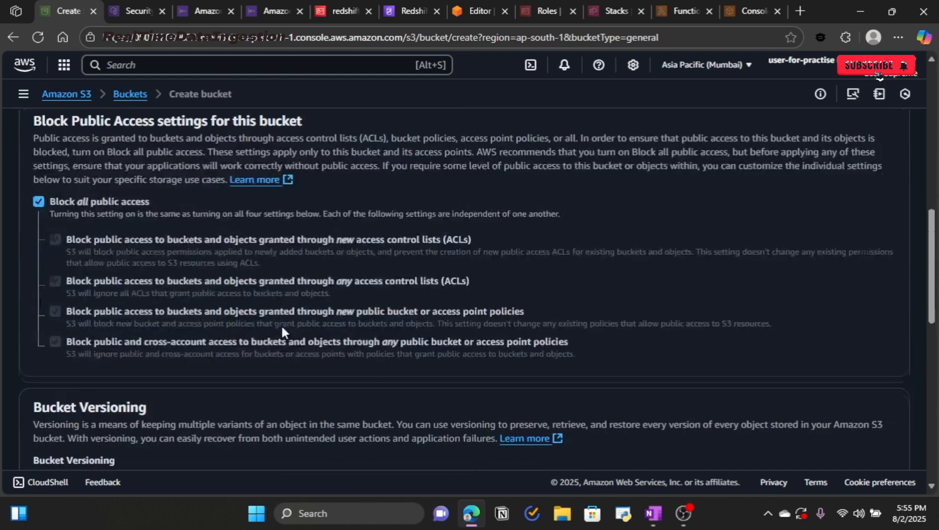
scroll(282, 327, down, 7)
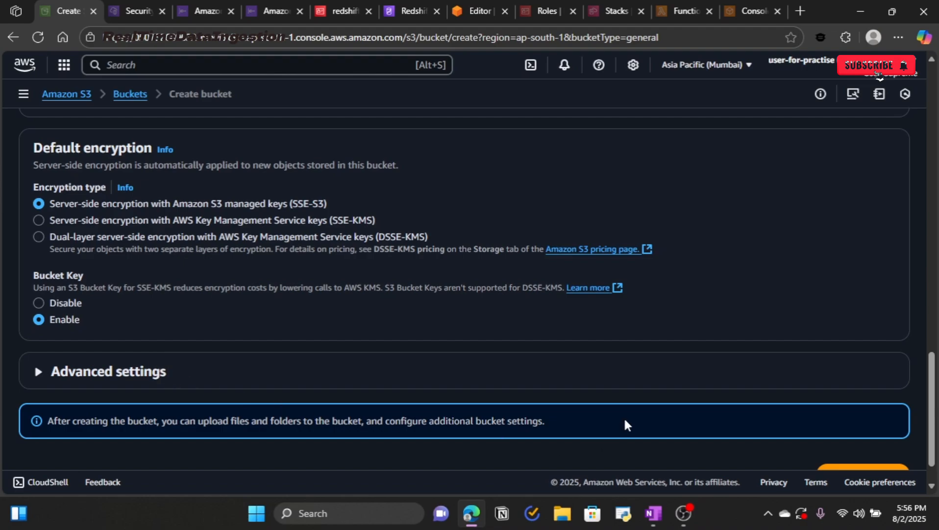
scroll(627, 421, down, 1)
click(843, 442)
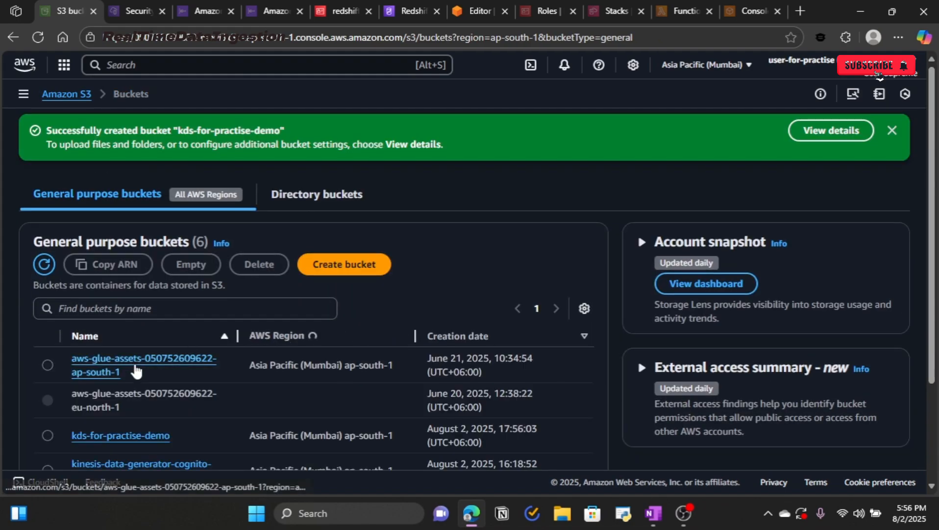
scroll(99, 382, down, 3)
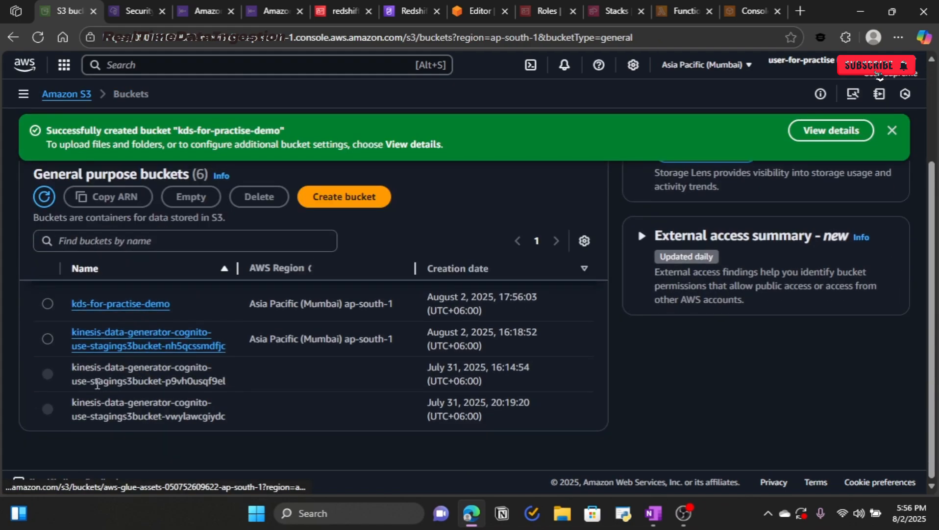
click(99, 309)
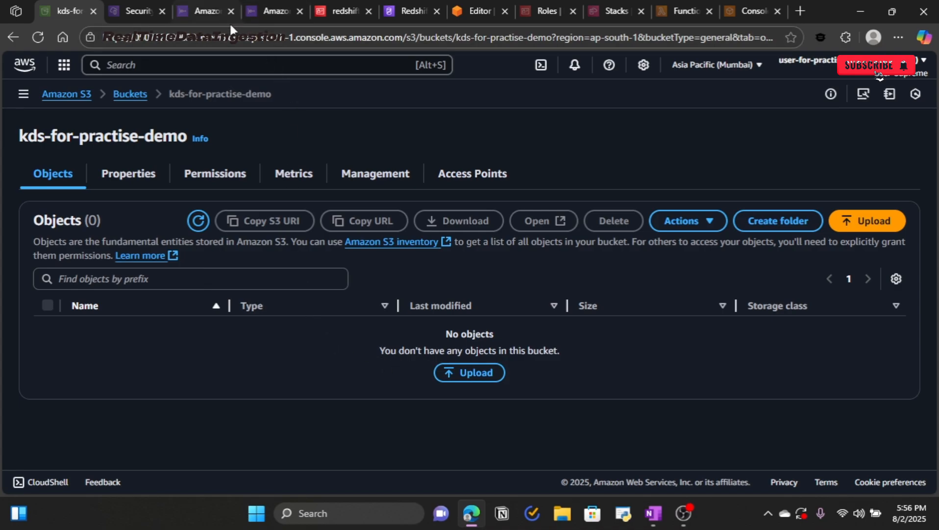
Step: Back in the Firehose form, choose kds-for-practise-demo from the refreshed bucket list as intermediate S3 bucket
click(199, 12)
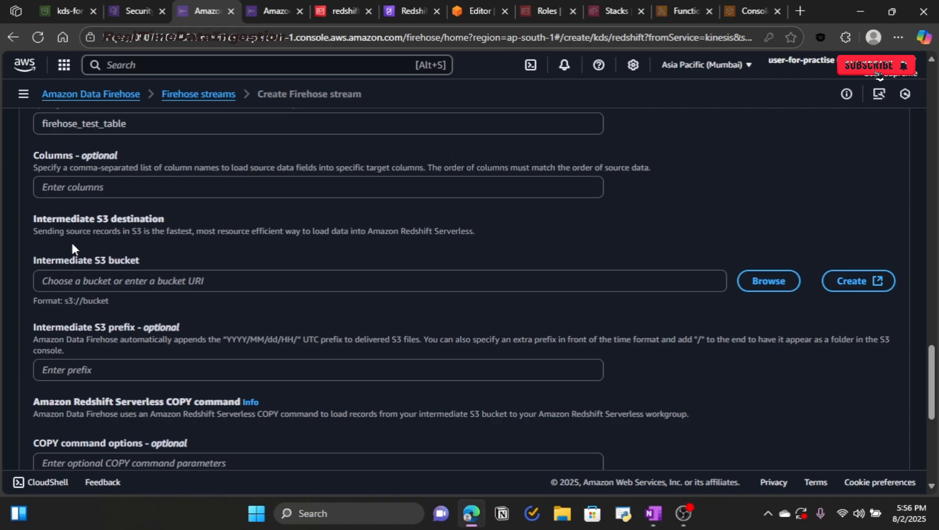
click(769, 281)
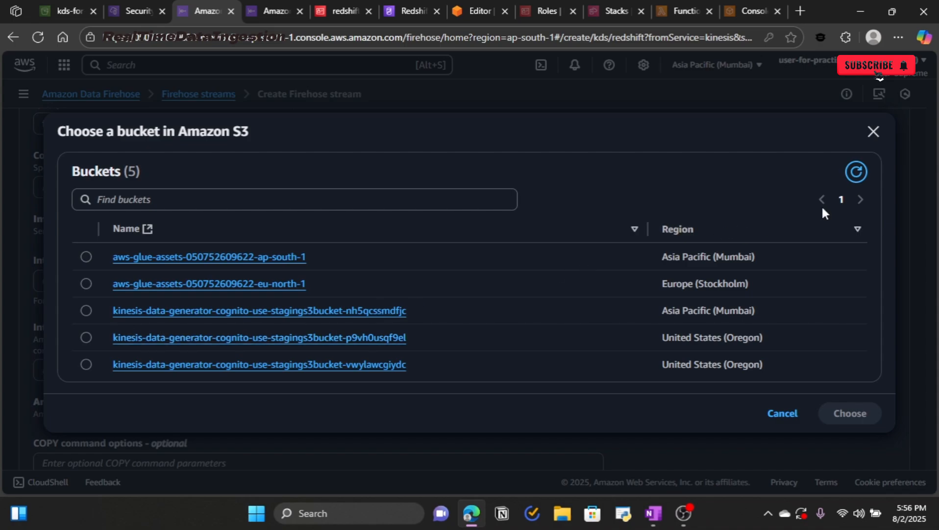
click(852, 170)
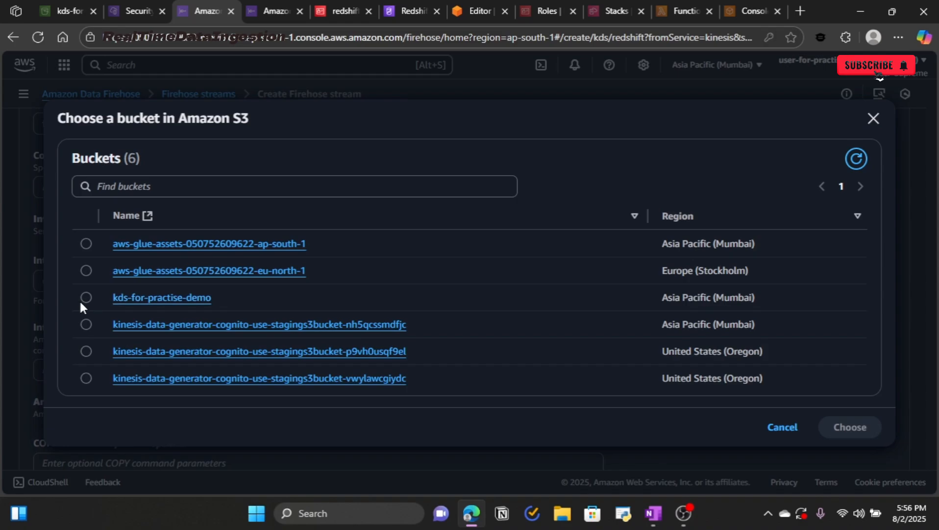
click(85, 298)
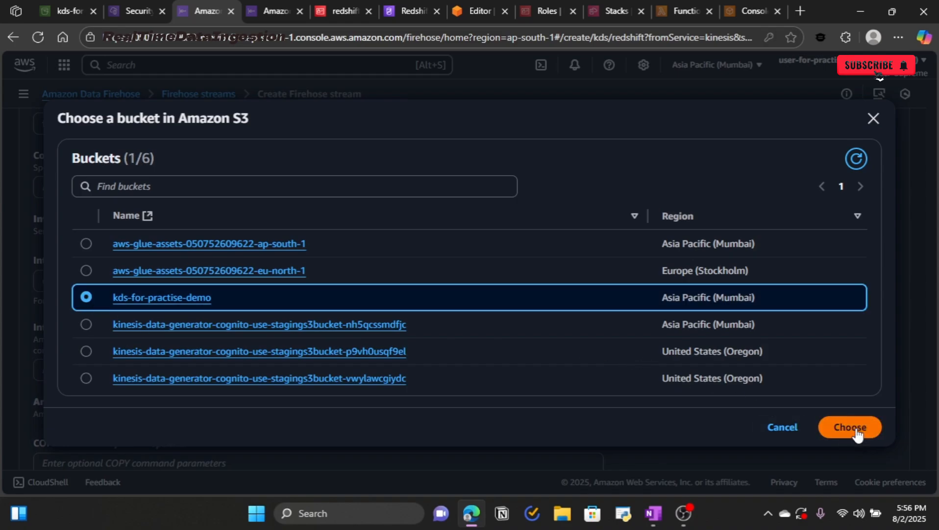
click(819, 430)
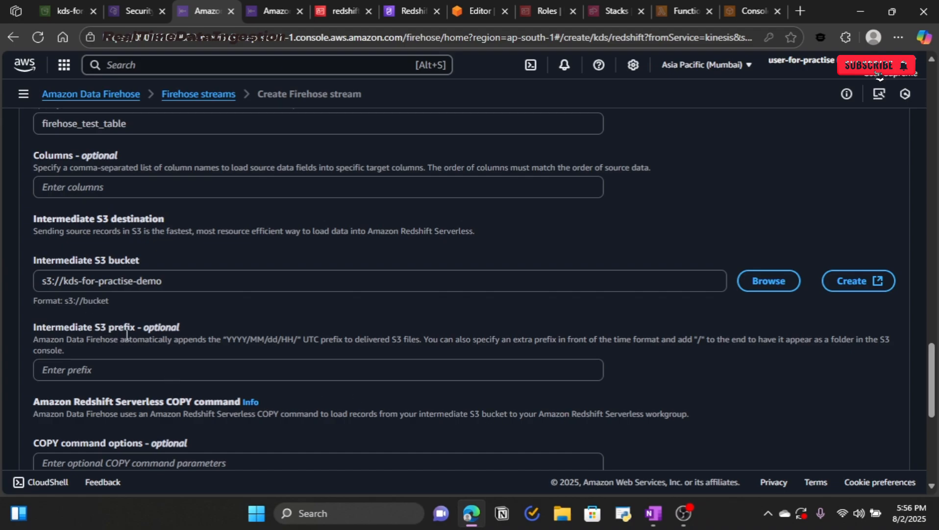
Step: Scroll down and highlight the optional COPY command options label
scroll(176, 343, down, 3)
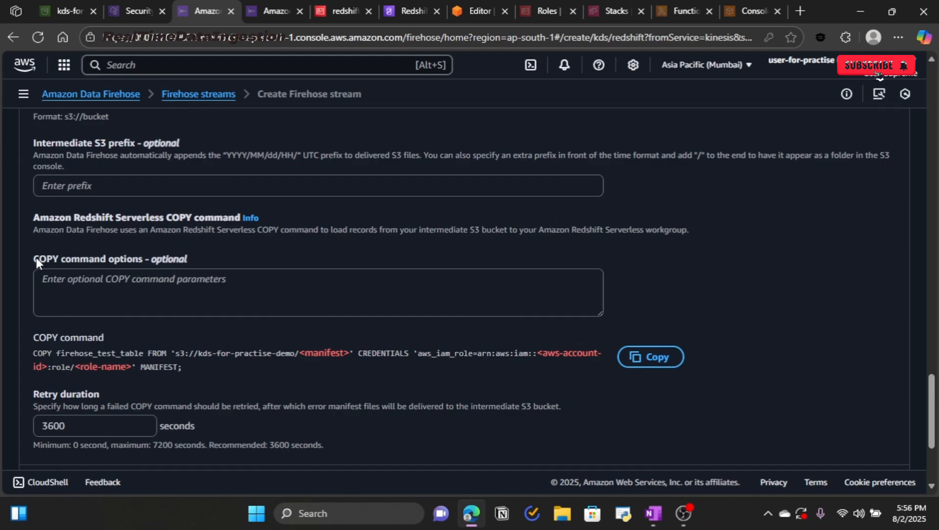
drag(33, 255, 190, 250)
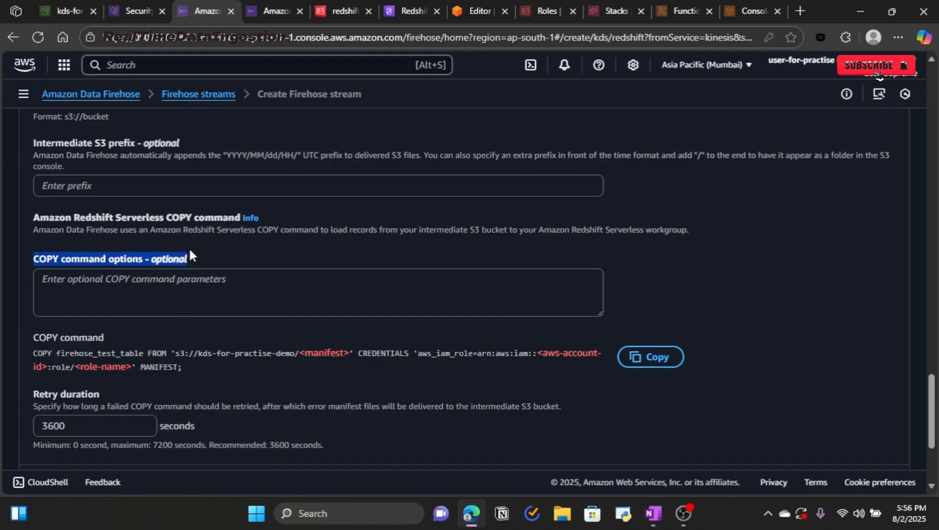
click(170, 271)
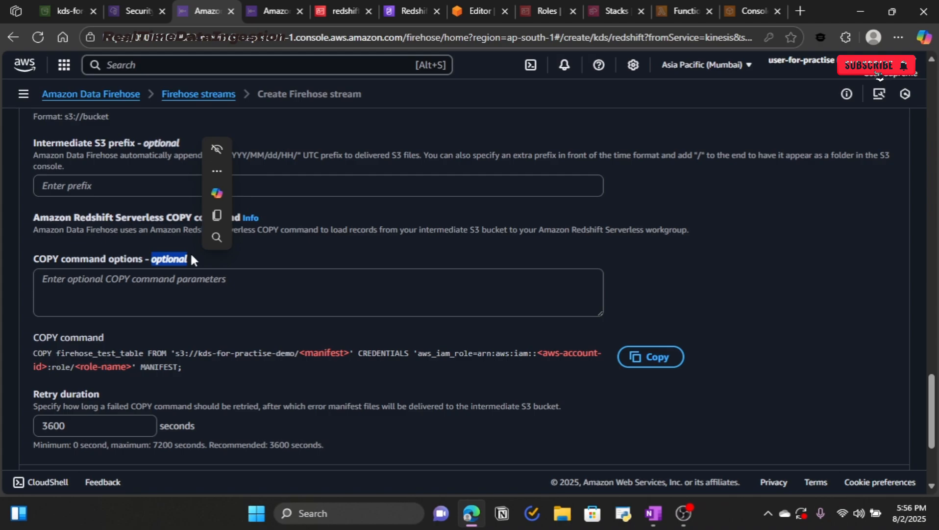
Step: Fill the COPY command options with json 'auto ignorecase' pasted from clipboard history
click(215, 284)
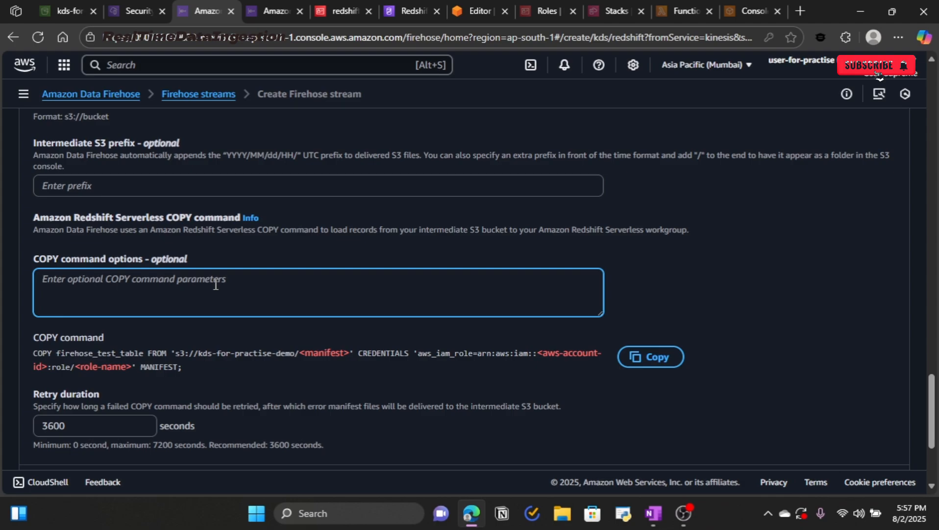
text(csv)
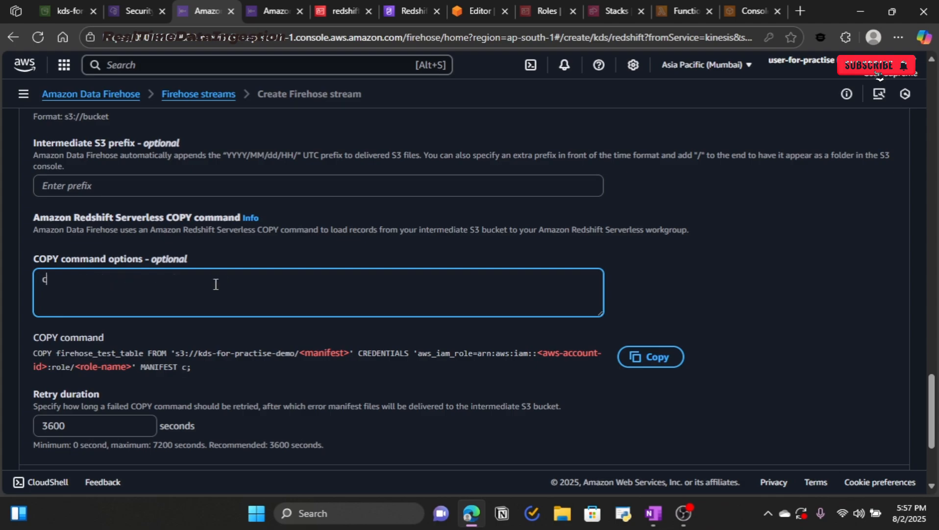
key(BackSpace)
key(BackSpace)
key(BackSpace)
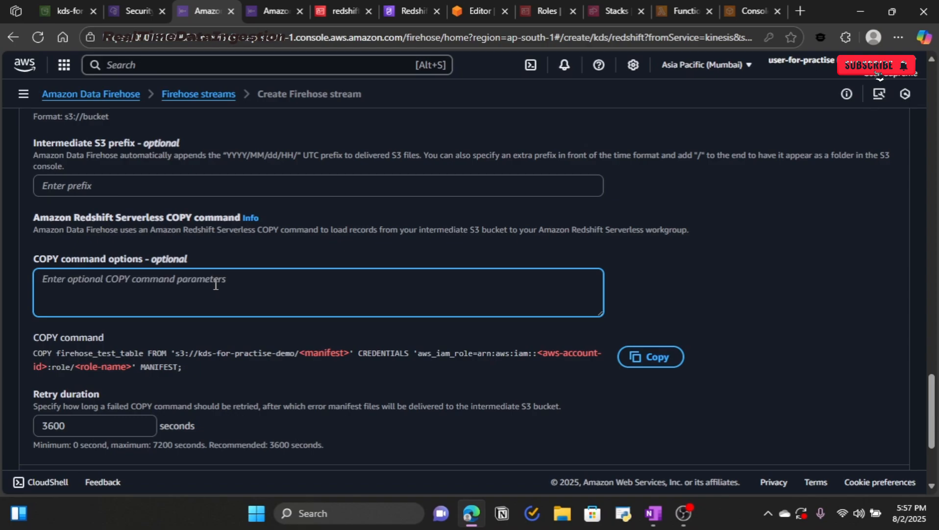
text(json)
key(BackSpace)
key(BackSpace)
key(BackSpace)
key(BackSpace)
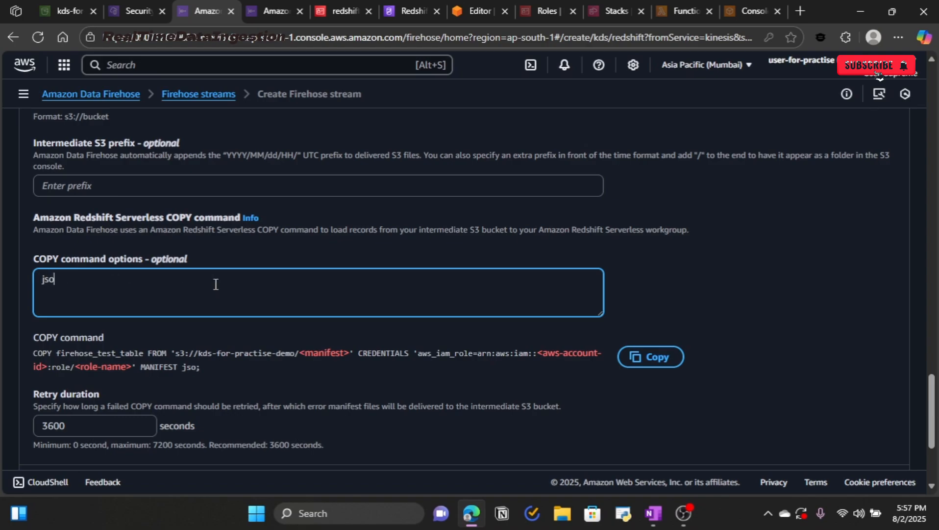
key(super+v)
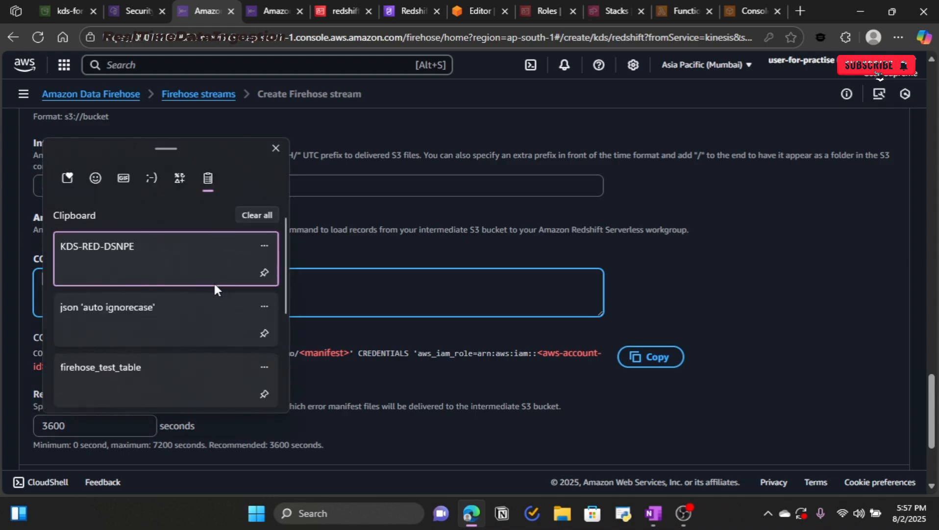
key(Down)
key(Return)
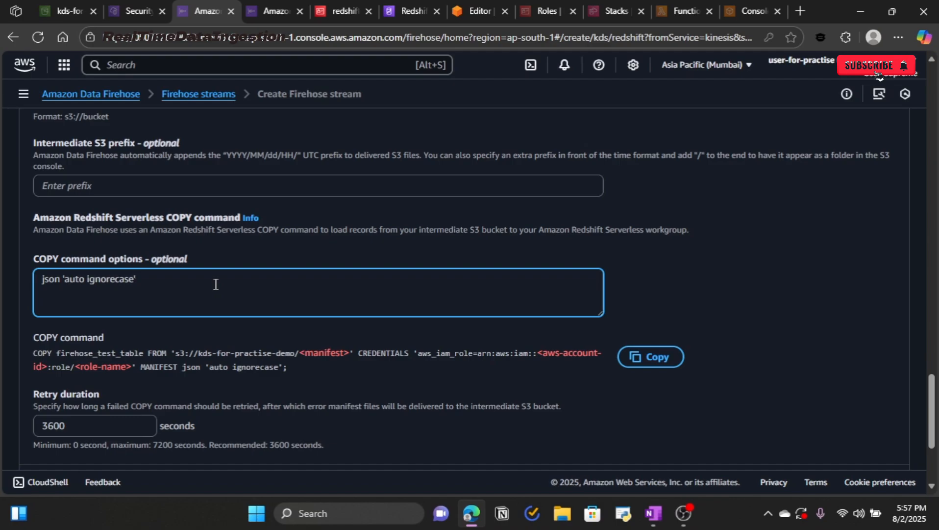
drag(156, 278, 43, 279)
click(197, 281)
Step: Scroll up to review the Database, Authentication and Table settings
scroll(295, 281, up, 7)
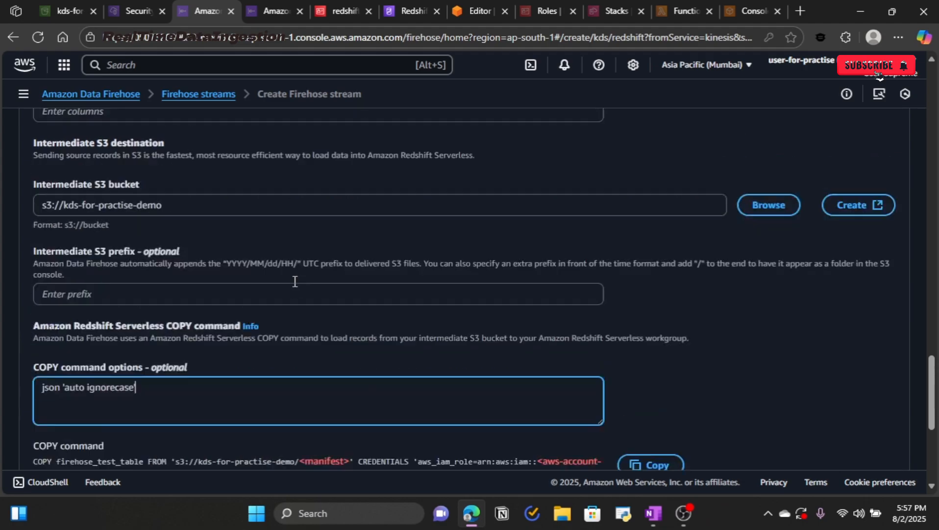
scroll(295, 287, up, 3)
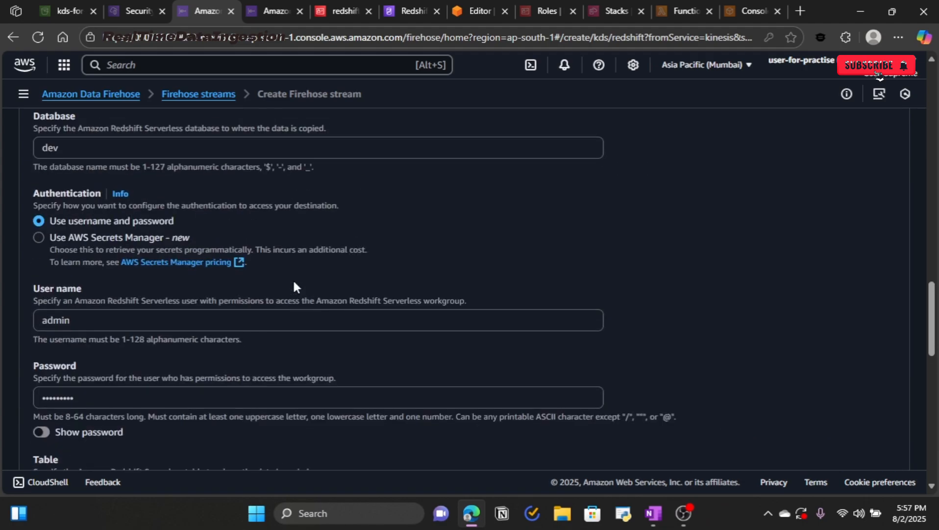
scroll(220, 290, up, 4)
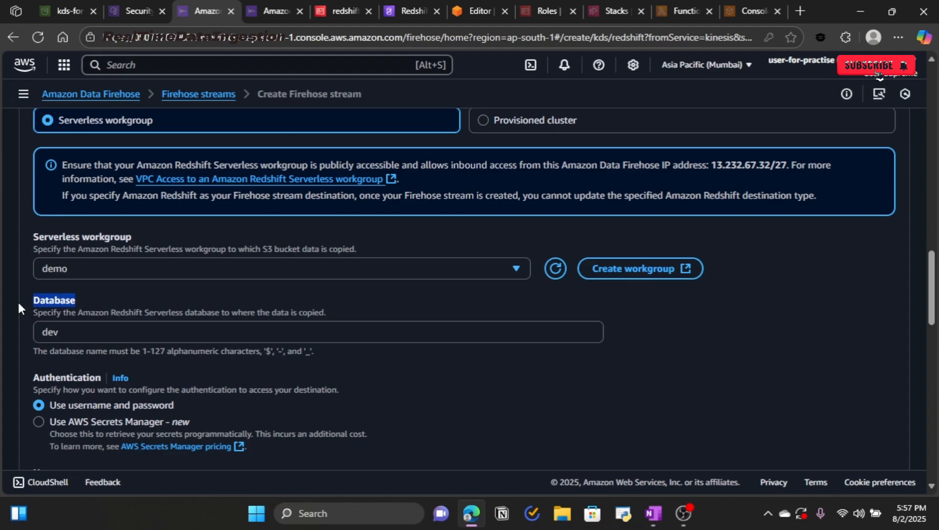
scroll(139, 291, down, 4)
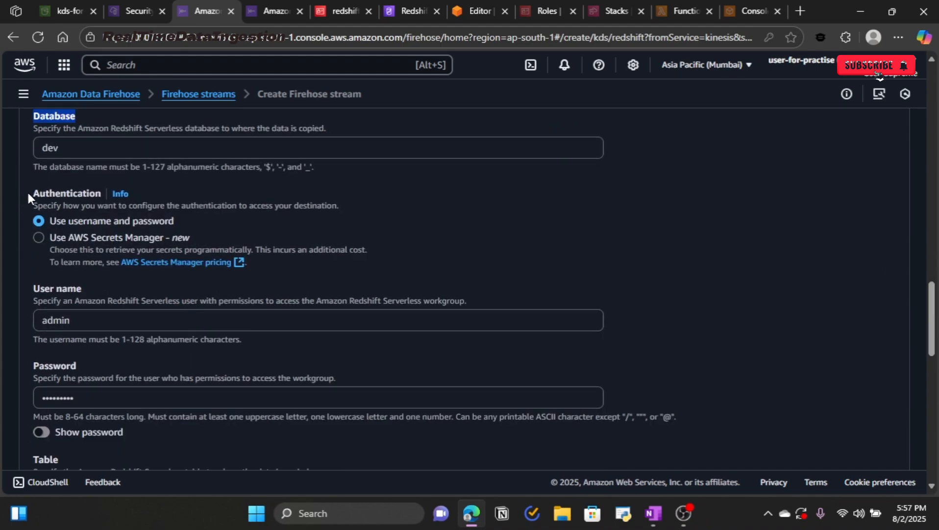
drag(27, 190, 102, 194)
Step: Scroll back down past the Intermediate S3 destination, then switch to the OneNote notes
scroll(204, 228, down, 4)
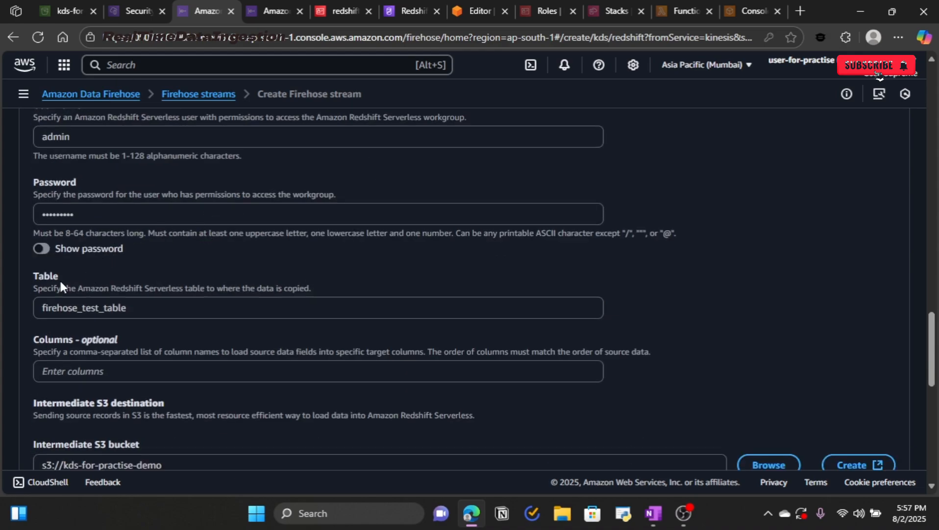
scroll(47, 278, down, 4)
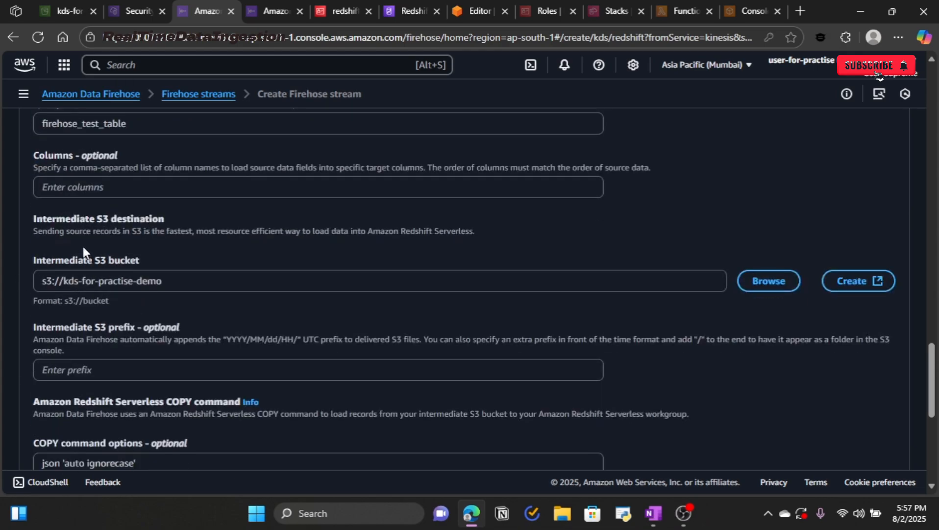
drag(167, 221, 61, 225)
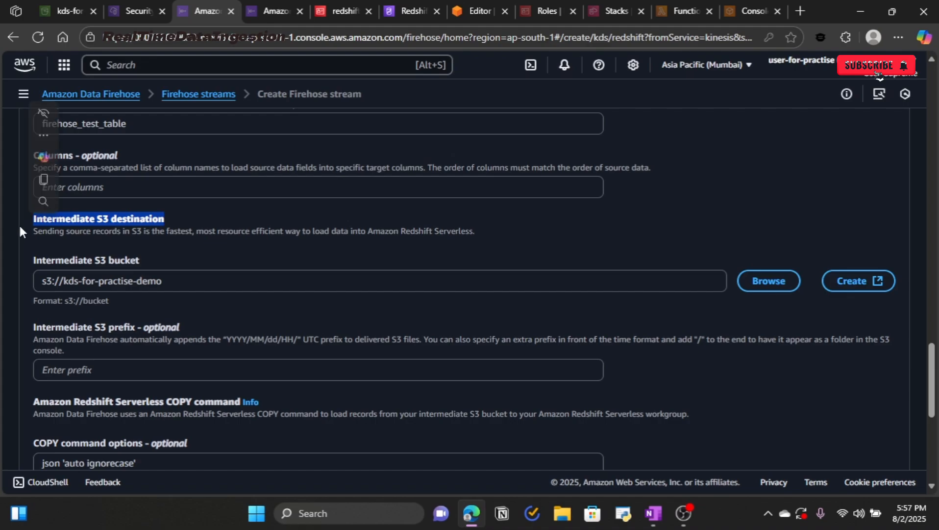
scroll(231, 279, down, 4)
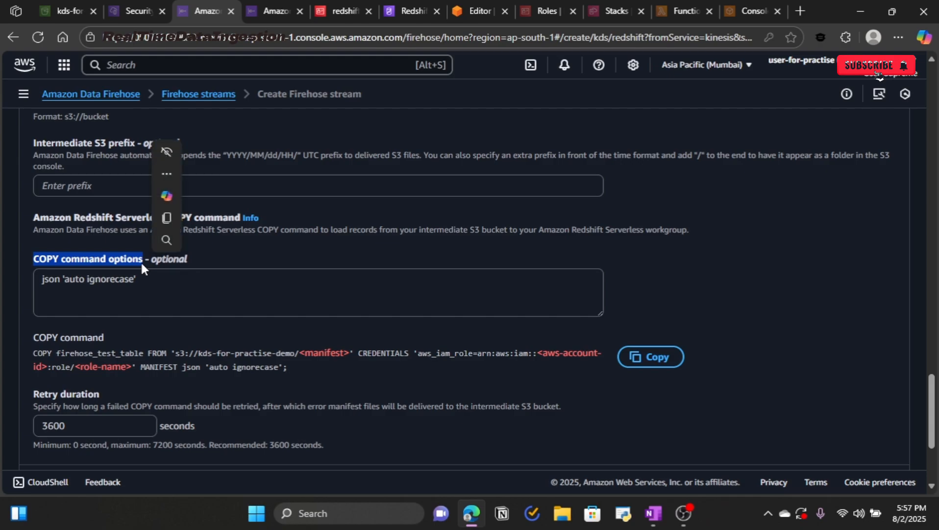
key(alt+Tab)
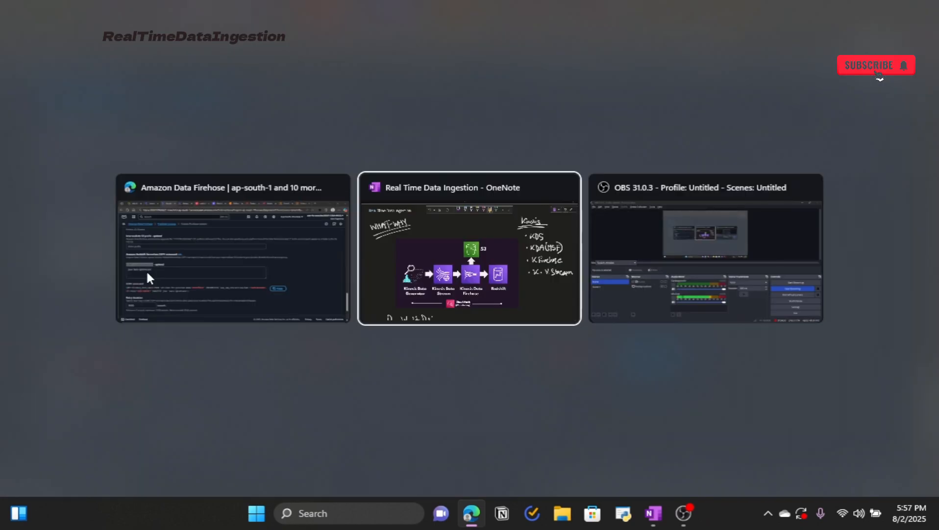
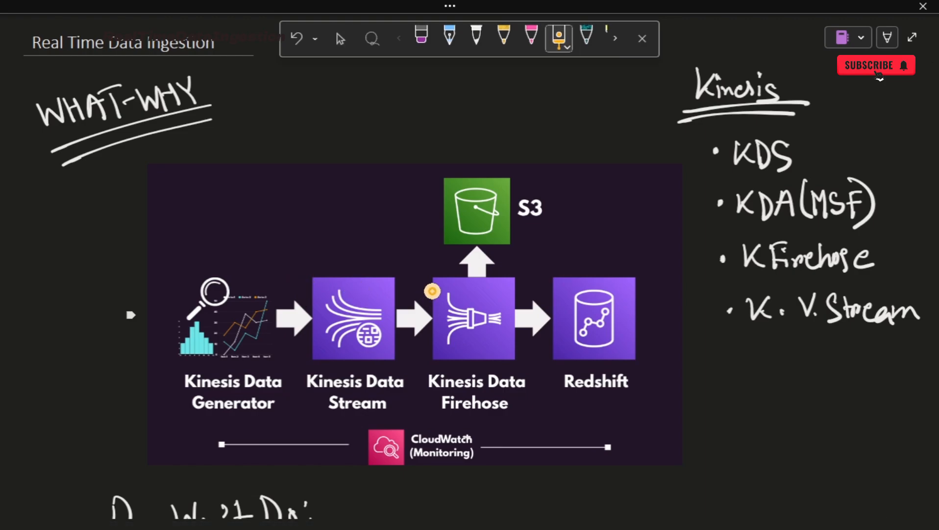
Step: Review the demo's sample JSON stock record and the Step 1 create-table SQL
mouse_move(421, 250)
mouse_down()
mouse_move(411, 347)
mouse_move(507, 428)
mouse_move(657, 344)
mouse_move(539, 260)
mouse_move(419, 260)
mouse_up()
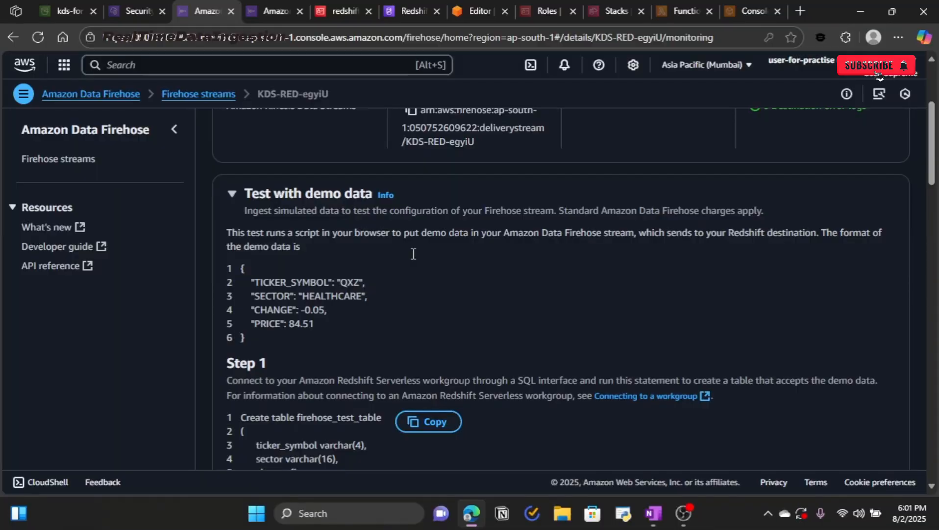
scroll(283, 361, down, 3)
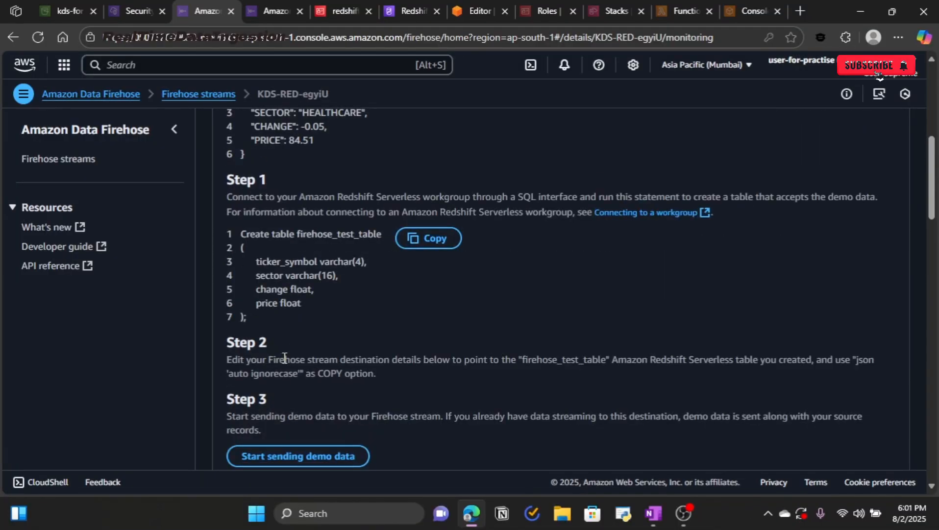
scroll(325, 241, up, 3)
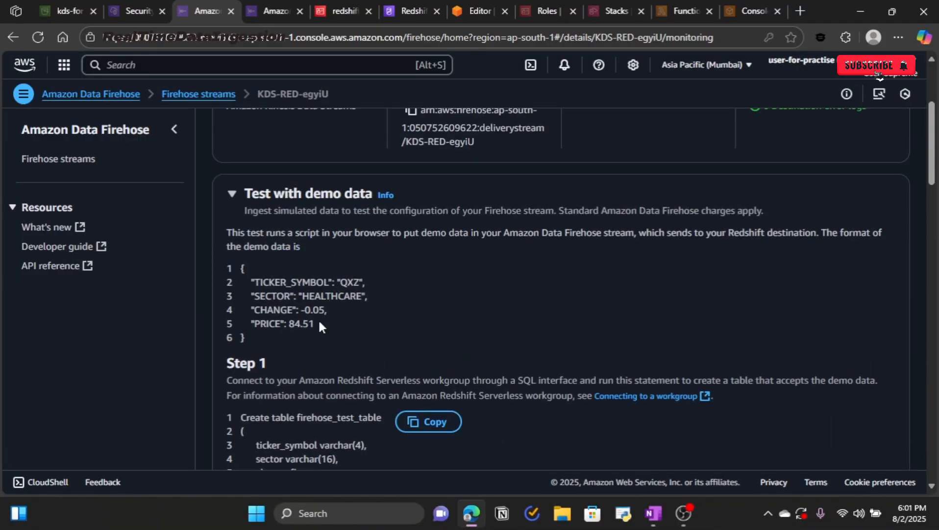
drag(268, 339, 239, 289)
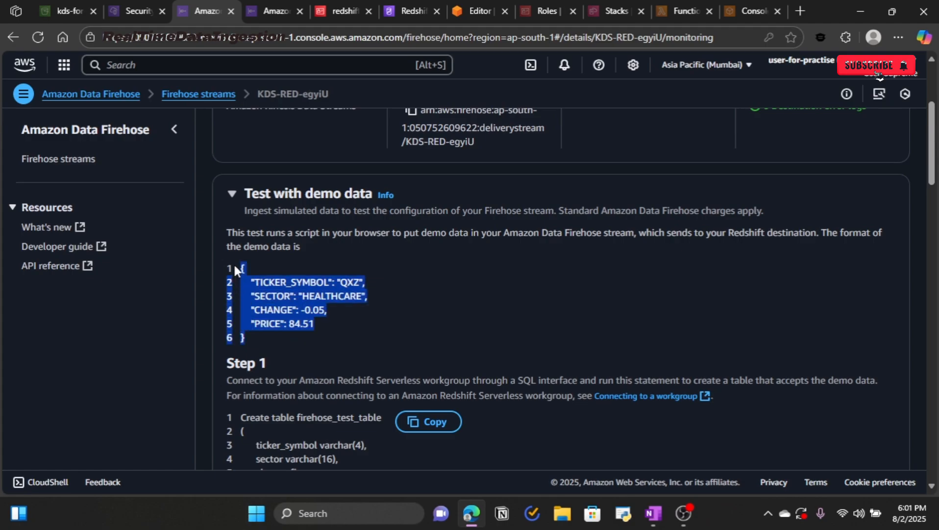
click(378, 318)
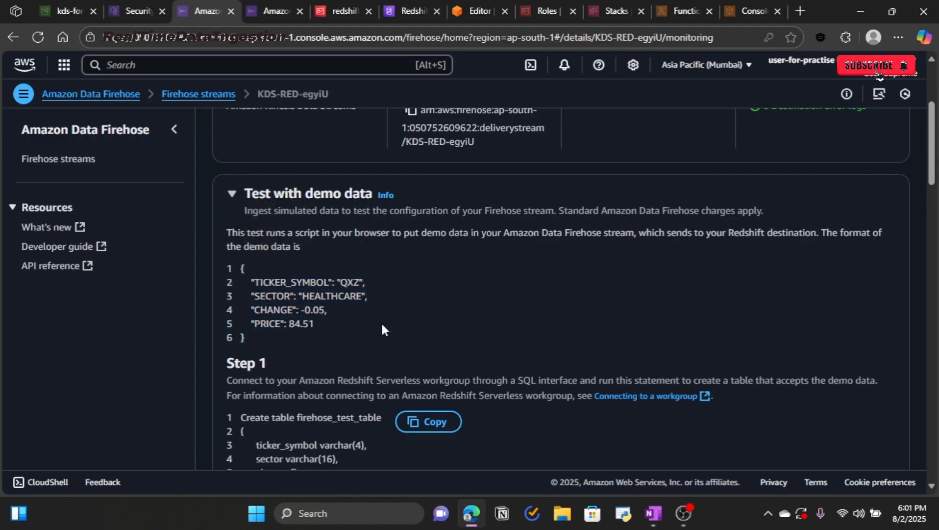
drag(260, 337, 239, 287)
click(431, 329)
scroll(434, 333, down, 5)
scroll(435, 331, up, 4)
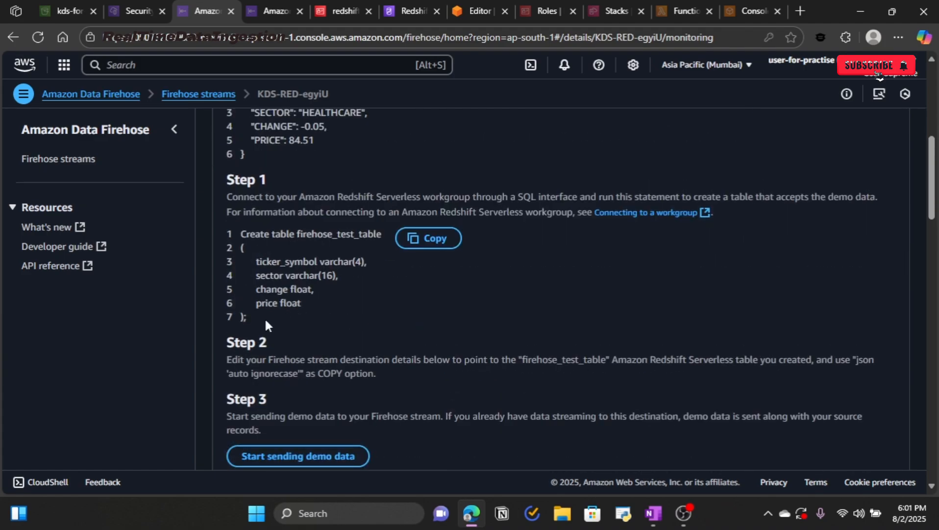
drag(266, 322, 233, 231)
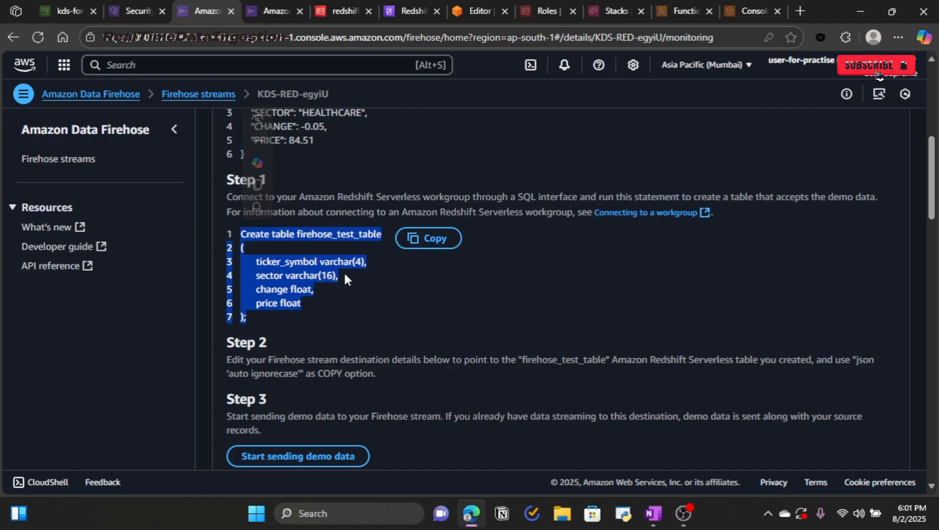
click(411, 265)
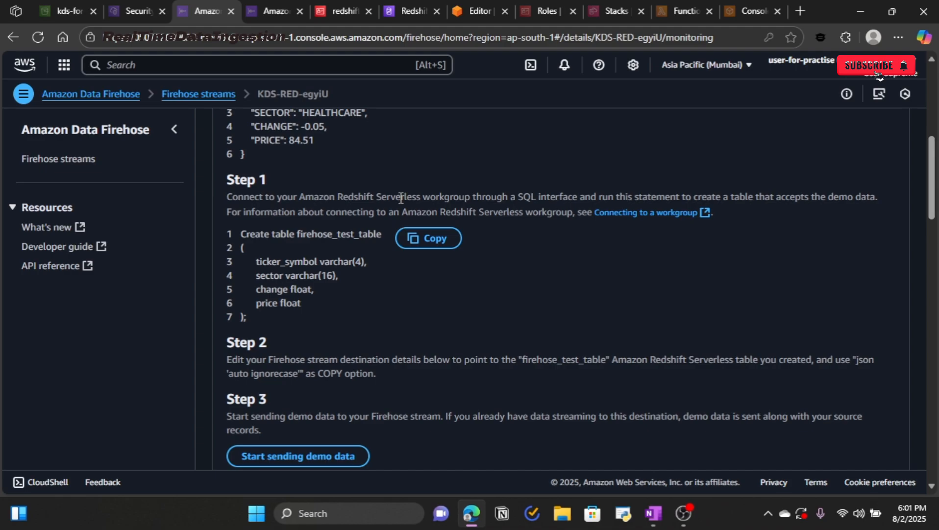
Step: Cross-check the query editor's CREATE TABLE, the json 'auto ignorecase' COPY option and Step 4's select query
click(466, 18)
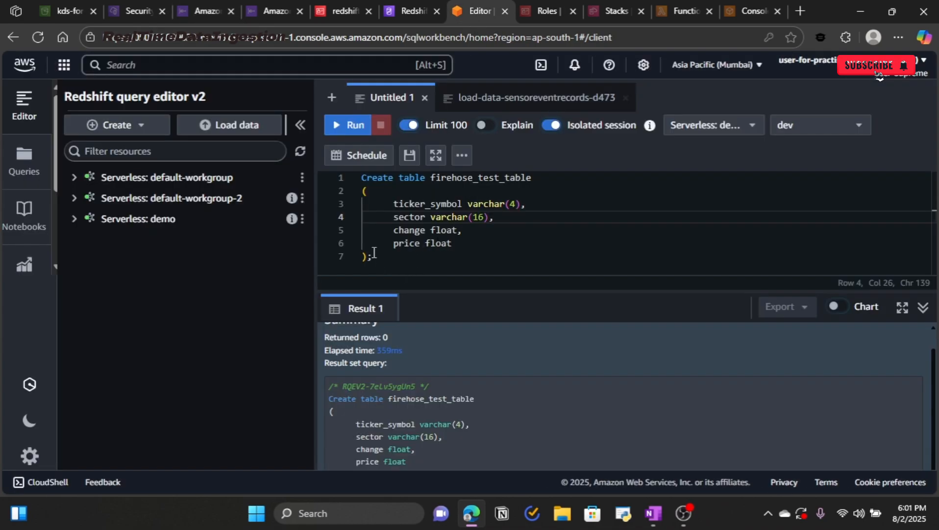
drag(374, 254, 358, 180)
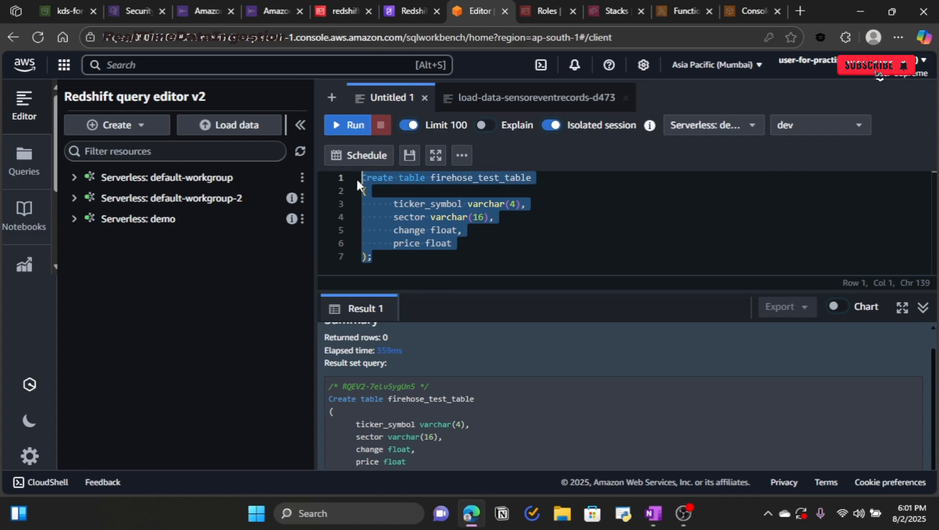
click(255, 9)
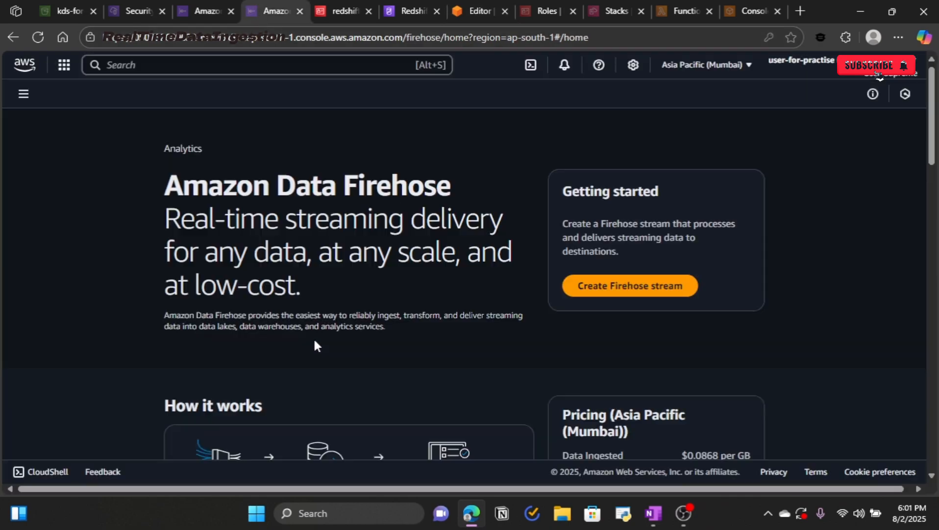
click(204, 11)
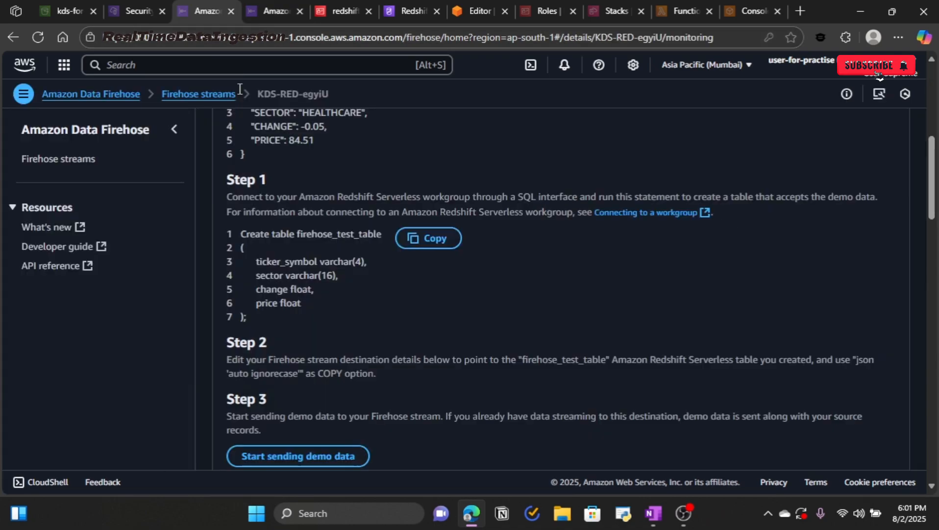
scroll(359, 306, down, 4)
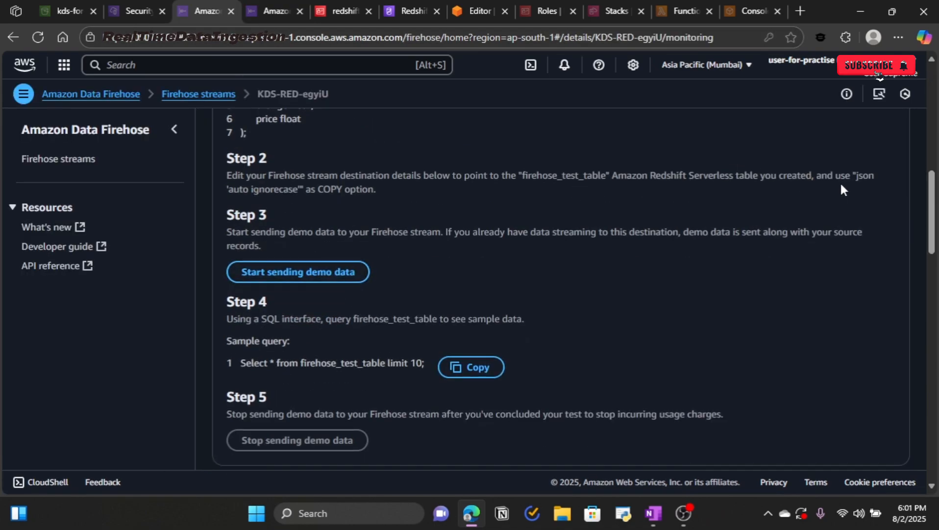
drag(855, 176, 301, 189)
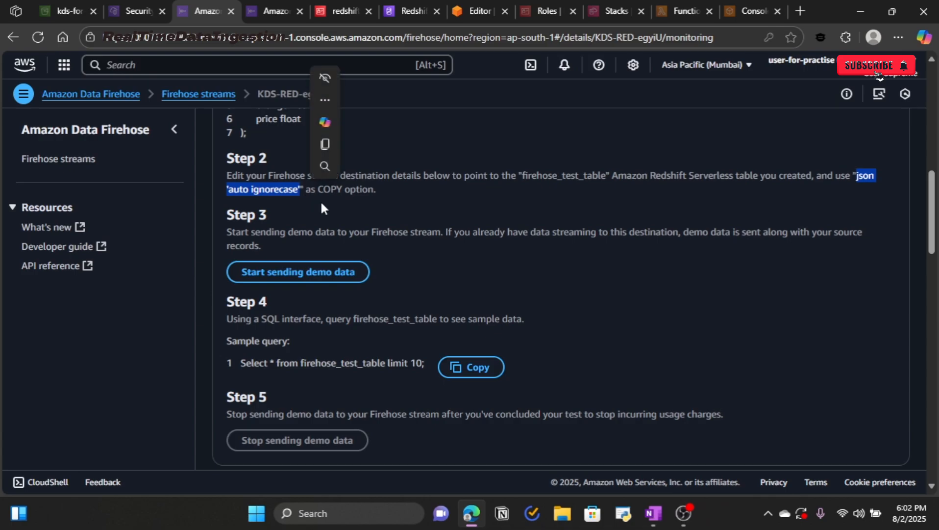
click(322, 203)
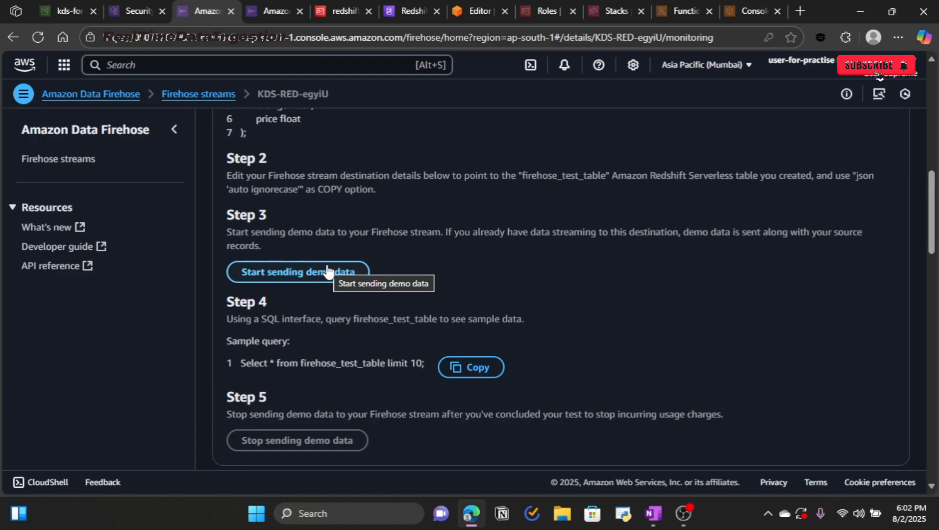
drag(240, 362, 426, 365)
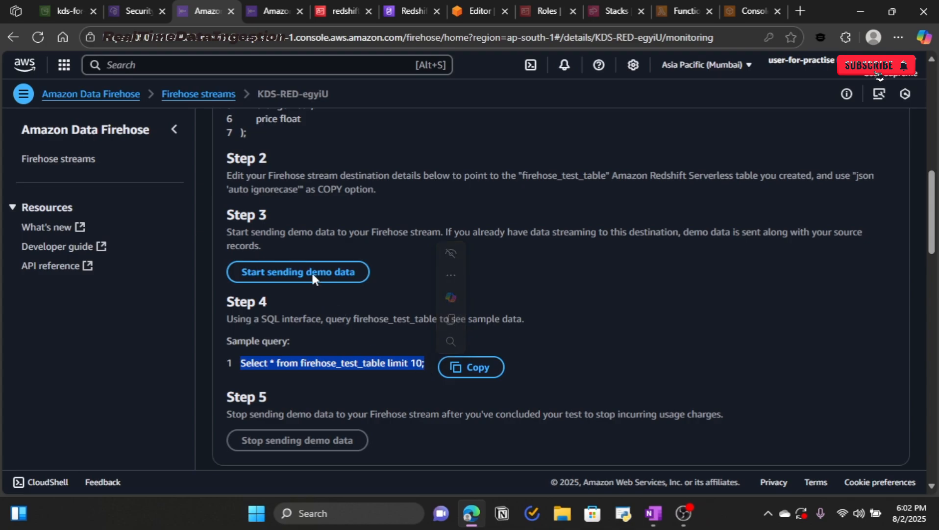
Step: Look over the KDS-RED-egyiU stream's monitoring metrics and configuration settings
scroll(315, 332, down, 3)
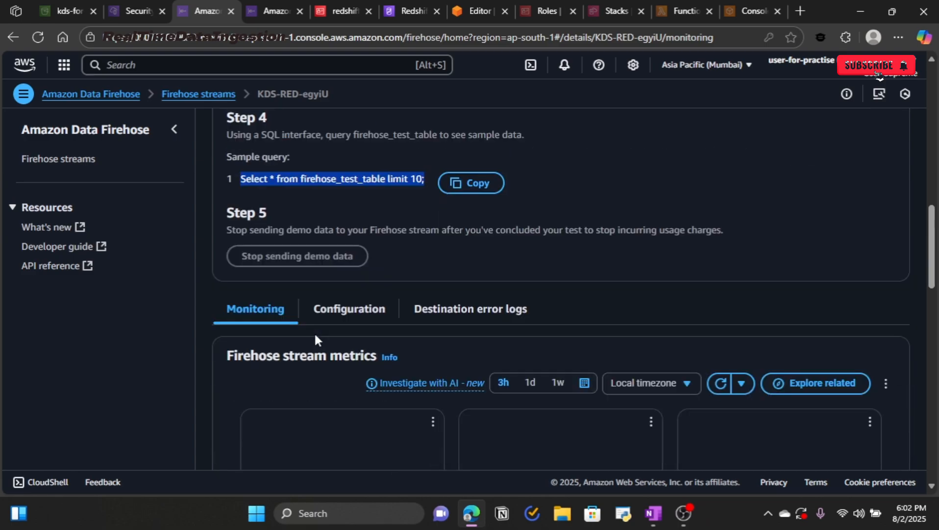
scroll(289, 257, down, 3)
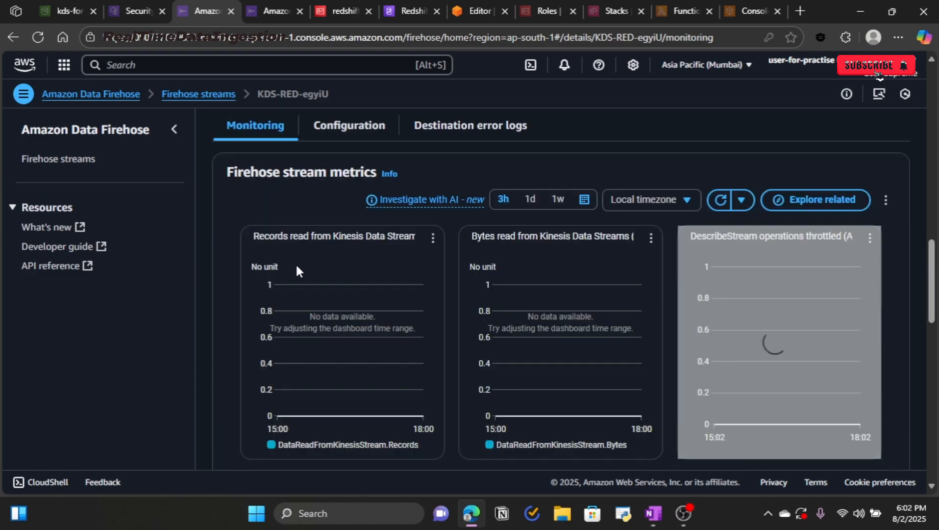
scroll(586, 334, down, 6)
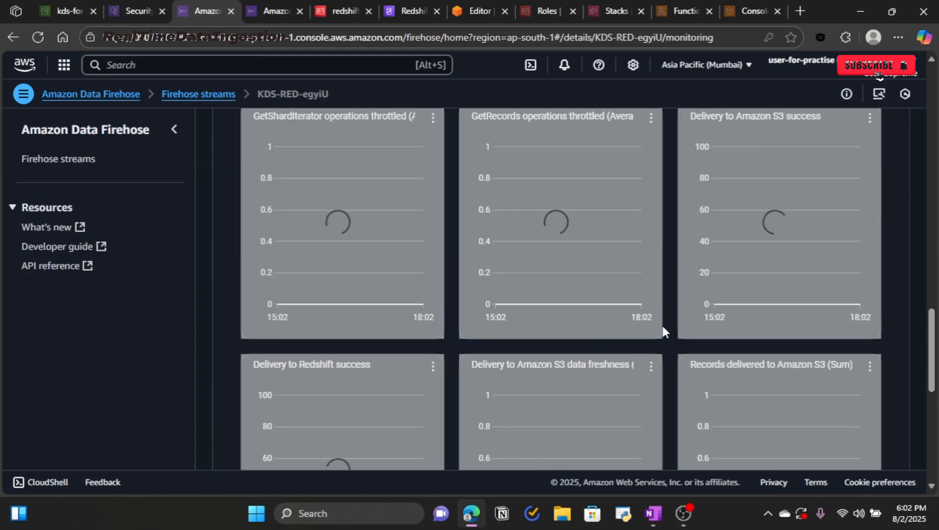
scroll(540, 382, up, 6)
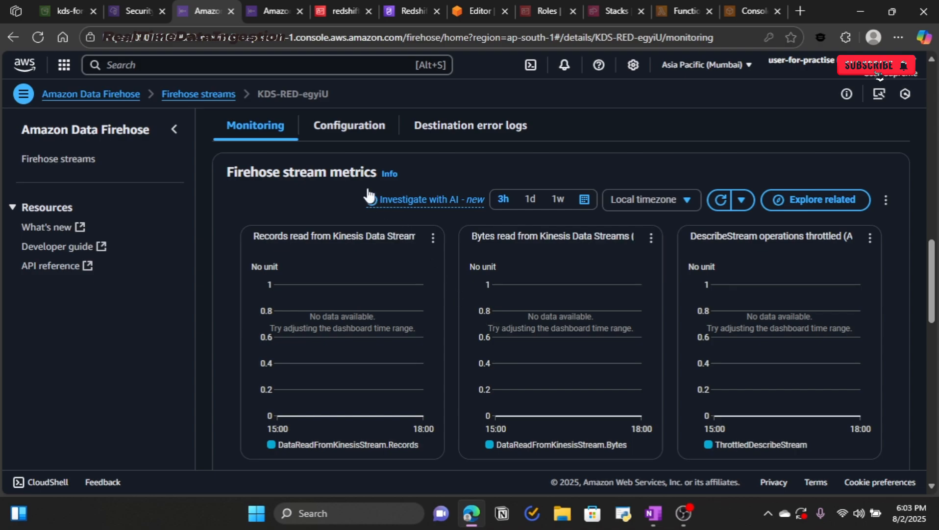
click(344, 131)
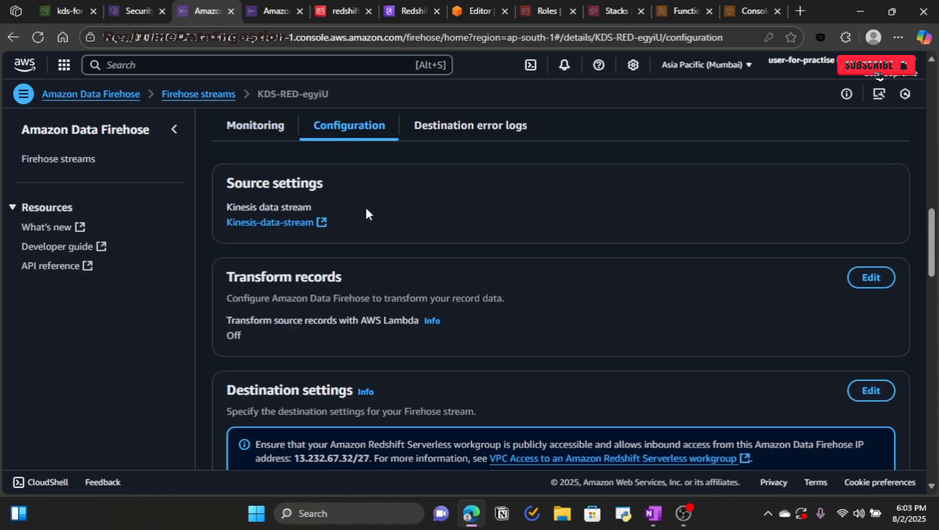
scroll(365, 206, up, 3)
scroll(365, 205, down, 3)
scroll(340, 265, down, 10)
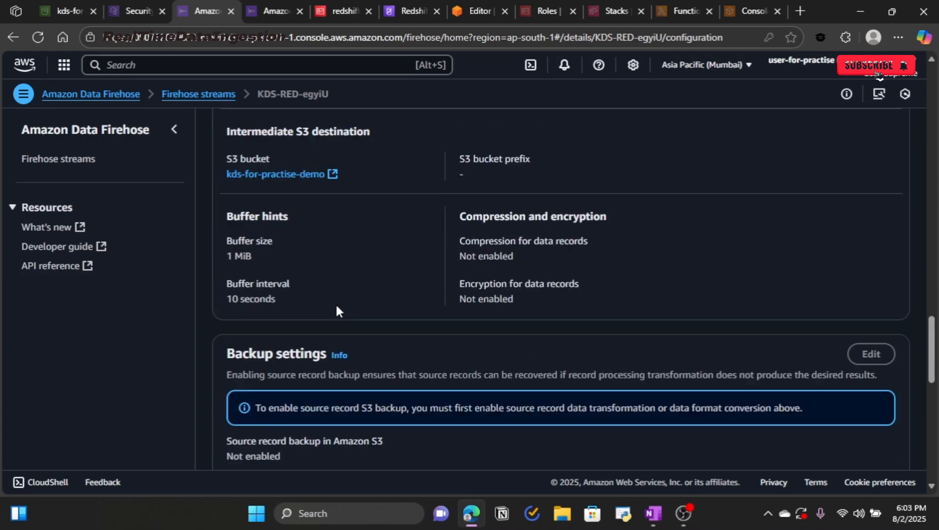
scroll(336, 310, up, 10)
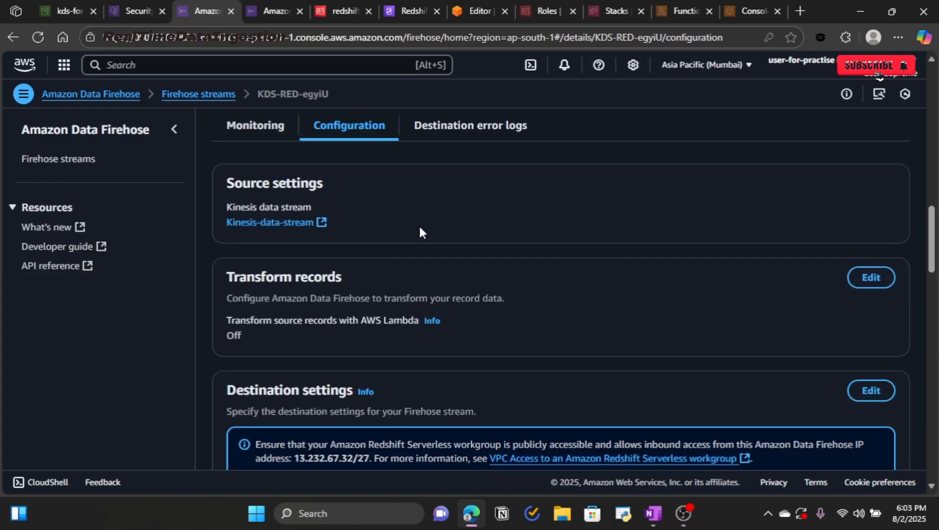
Step: Check the destination error logs and CloudWatch log group, finding no delivery errors
click(452, 126)
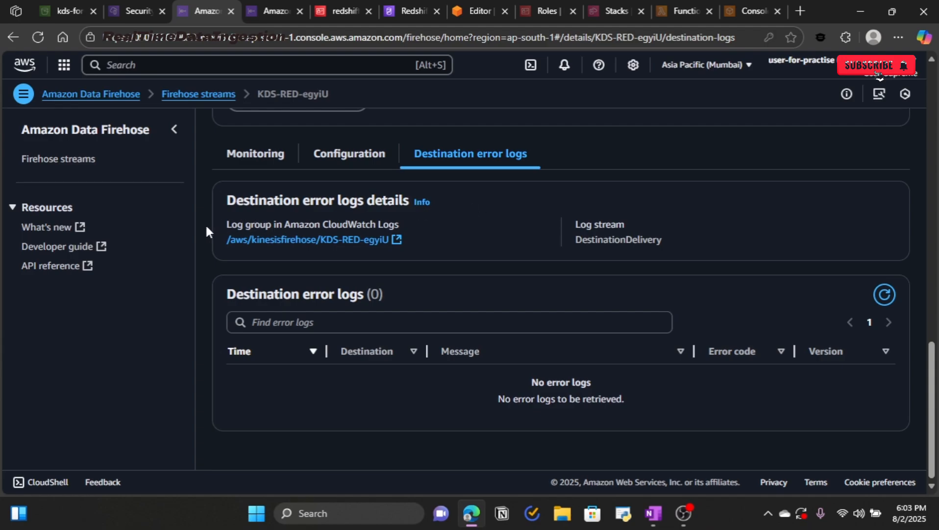
drag(223, 223, 418, 245)
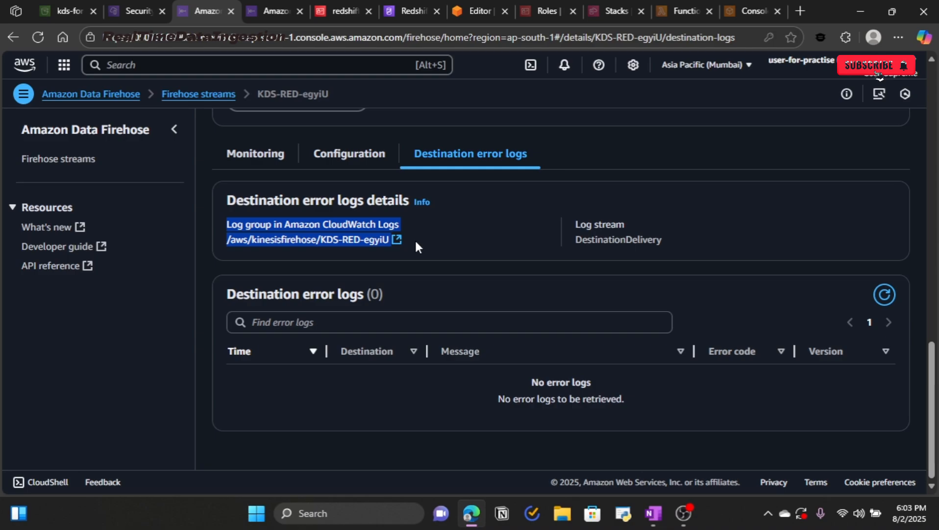
click(446, 244)
scroll(436, 240, up, 8)
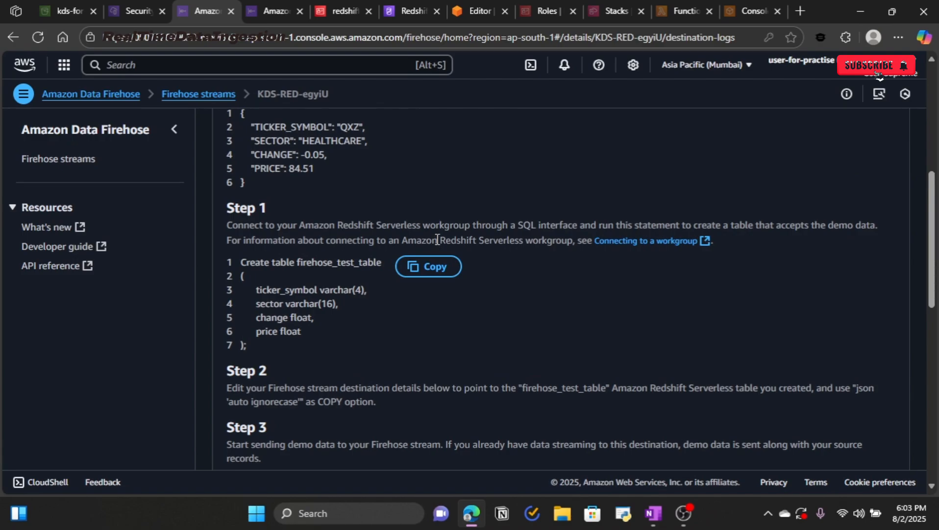
Step: Replace the CREATE TABLE query with SELECT * from firehose_test_table and run it
click(476, 15)
click(463, 245)
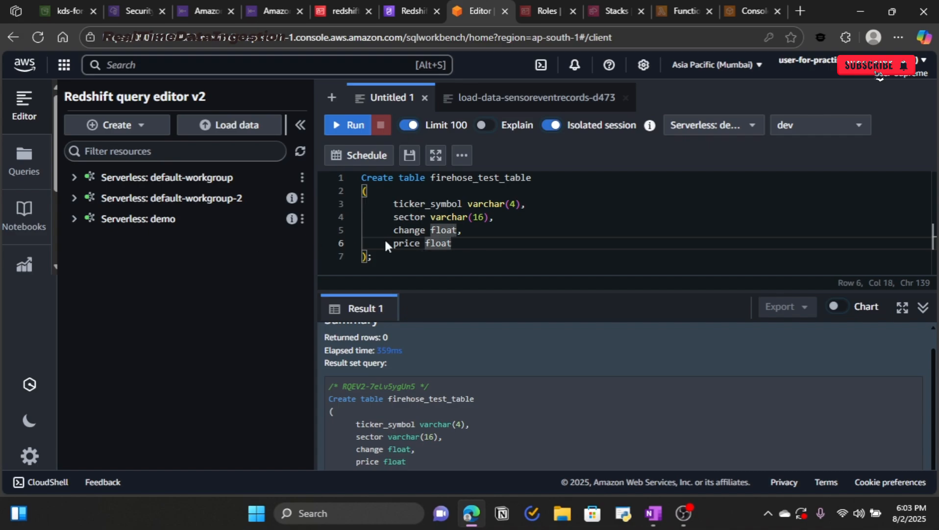
drag(431, 255, 361, 179)
key(BackSpace)
text(SELECT)
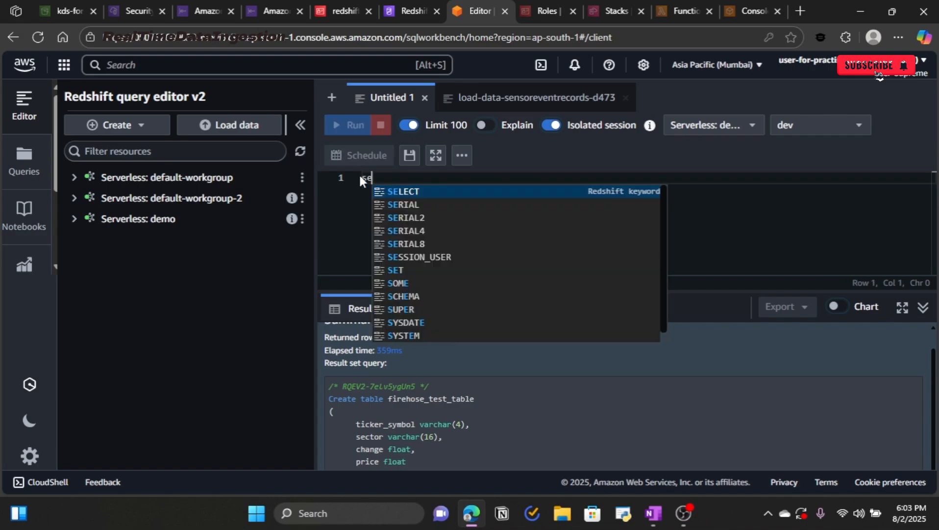
text( * f)
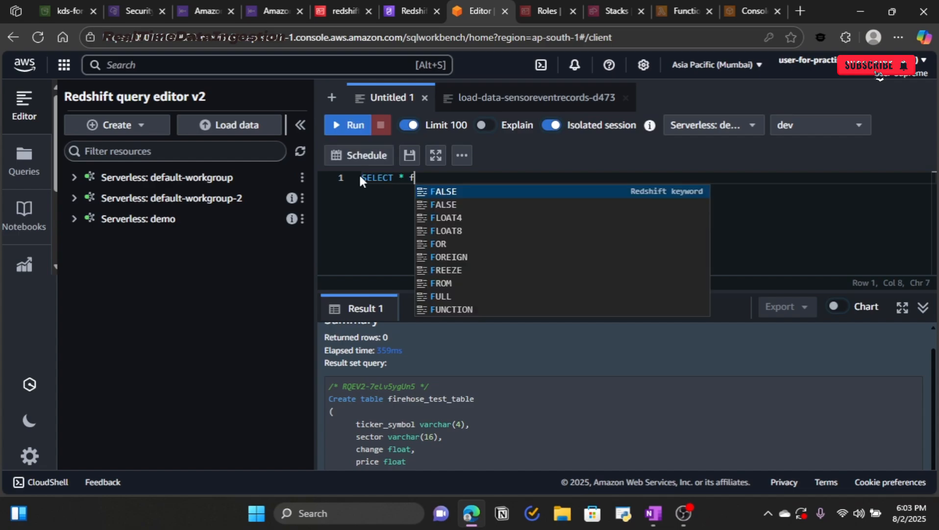
text(rom fire)
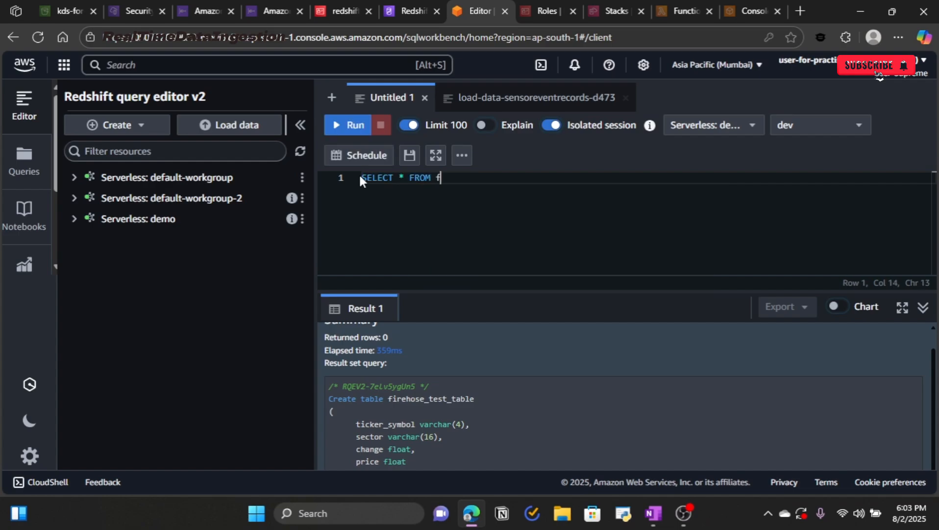
key(Tab)
key(ctrl+Return)
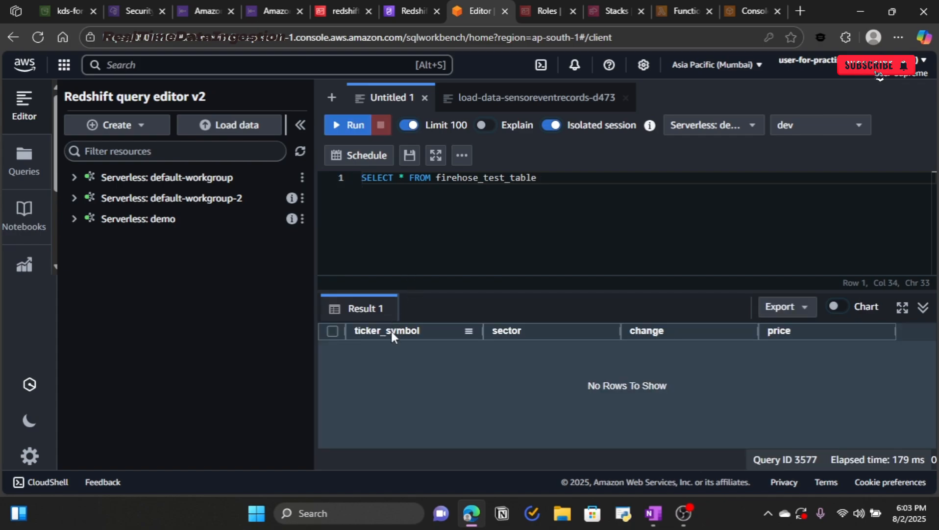
Step: Review the database and Serverless workgroup options without changing them, then bring up OneNote
click(815, 127)
click(707, 197)
click(755, 126)
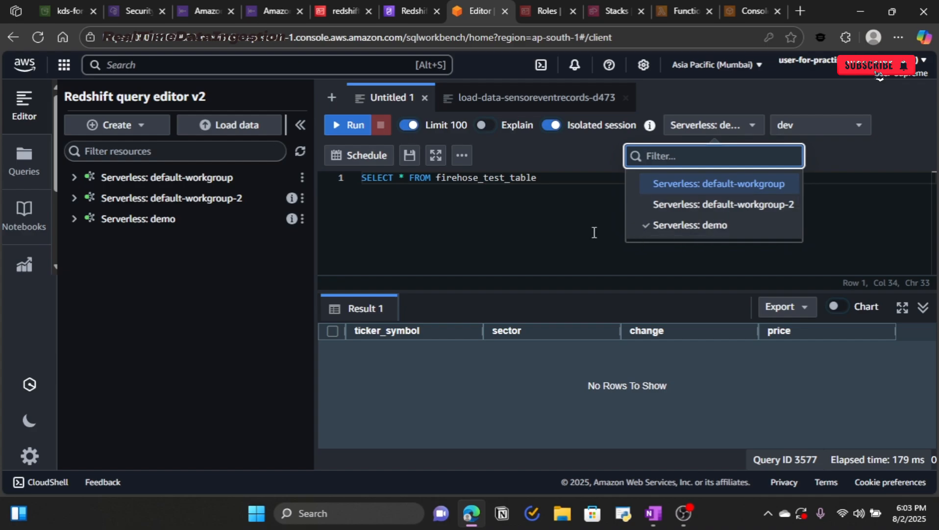
key(Escape)
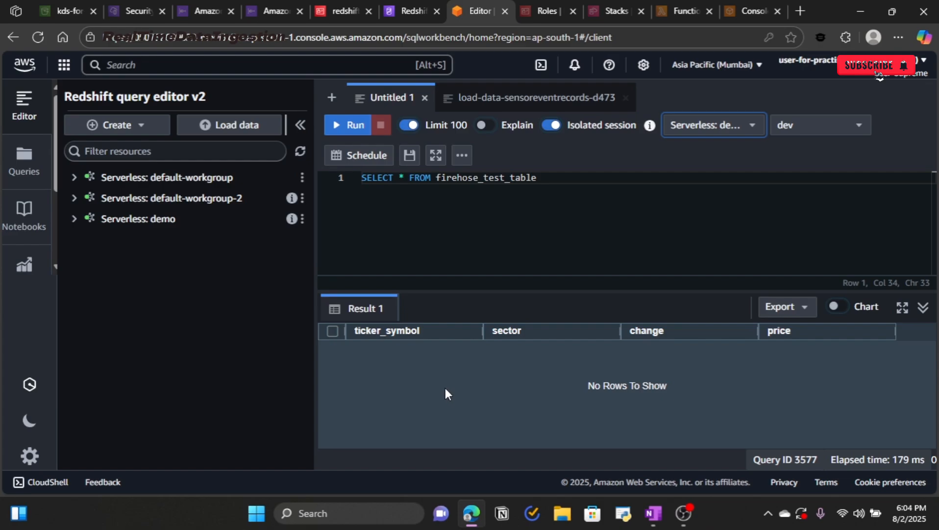
key(alt+Tab)
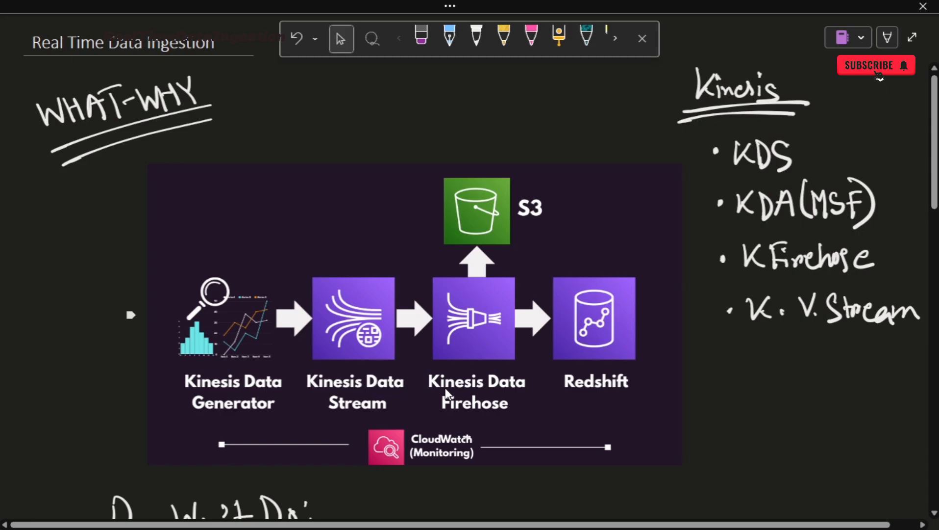
Step: Loop the Stream, Firehose and Redshift stages, arrow Firehose to Redshift, and tick the Kinesis Data Generator
mouse_move(307, 157)
mouse_down()
mouse_move(292, 350)
mouse_move(430, 411)
mouse_move(680, 409)
mouse_move(662, 225)
mouse_move(561, 148)
mouse_move(282, 145)
mouse_move(307, 157)
mouse_up()
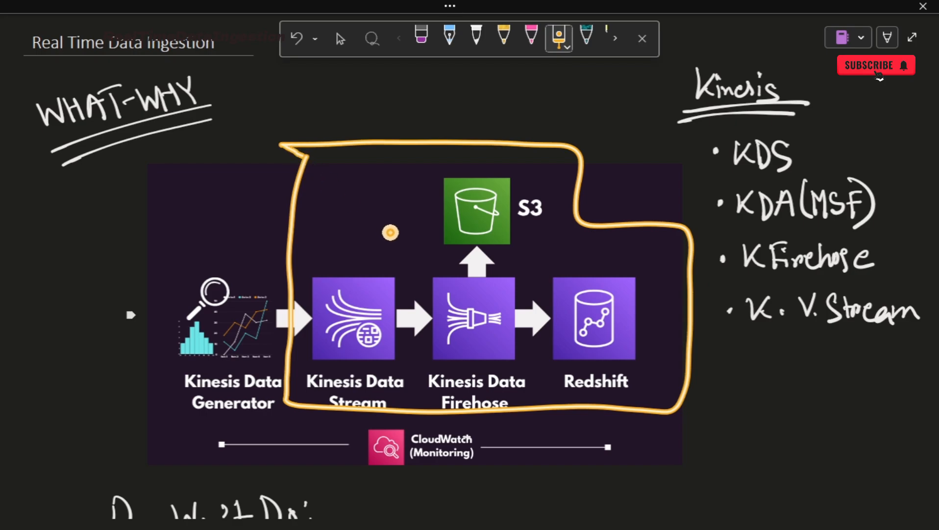
mouse_move(476, 324)
mouse_down()
mouse_move(579, 321)
mouse_move(547, 339)
mouse_move(566, 311)
mouse_move(552, 324)
mouse_up()
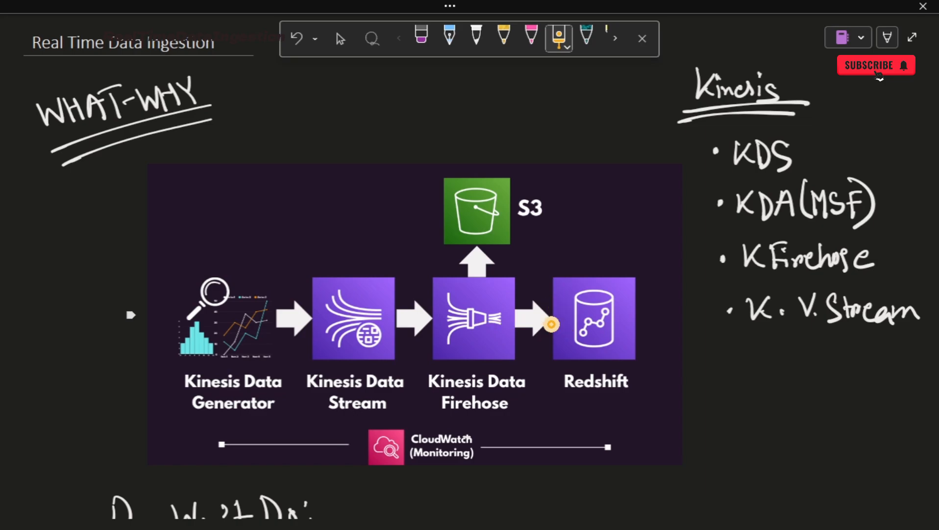
mouse_move(84, 172)
mouse_down()
mouse_move(115, 387)
mouse_move(600, 421)
mouse_move(679, 227)
mouse_move(231, 163)
mouse_move(61, 188)
mouse_up()
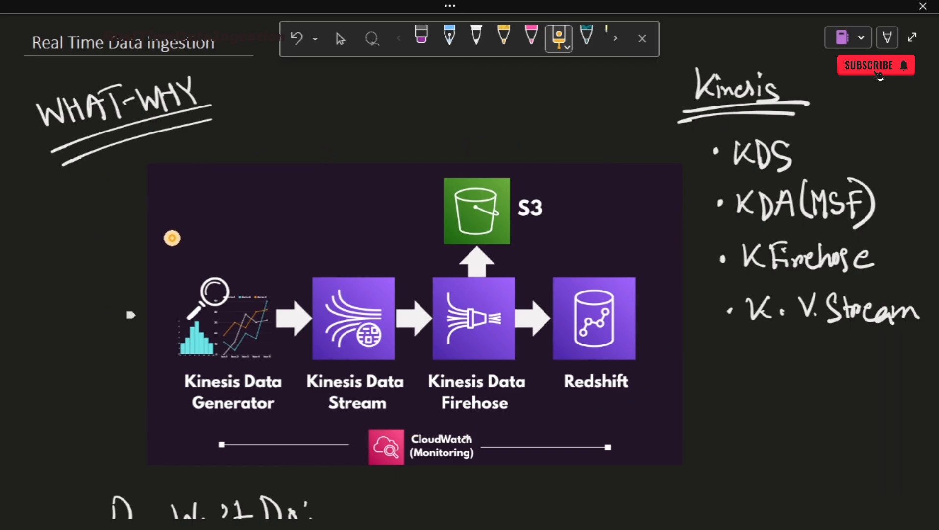
mouse_move(196, 308)
mouse_down()
mouse_move(214, 322)
mouse_move(279, 248)
mouse_up()
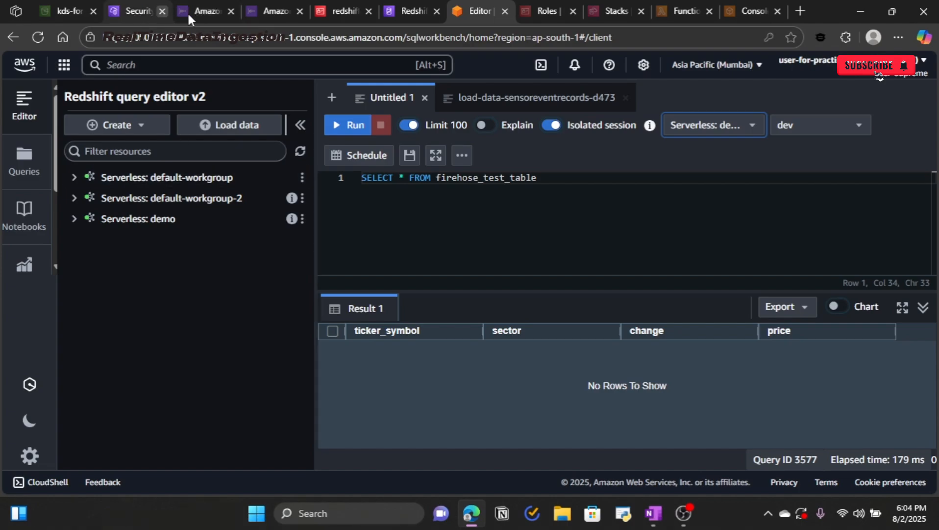
Step: Find Kinesis through the console search and open Kinesis-data-stream from Data streams
click(206, 11)
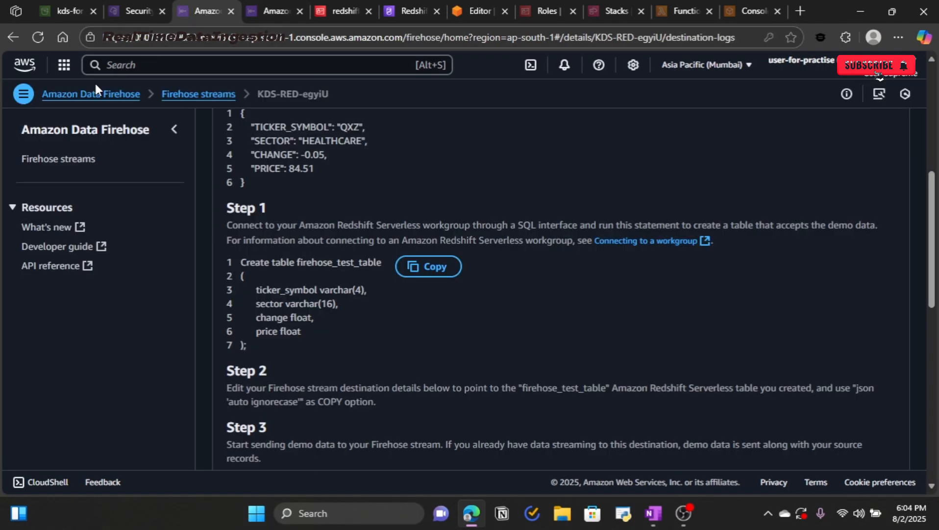
click(148, 68)
text(kinesis)
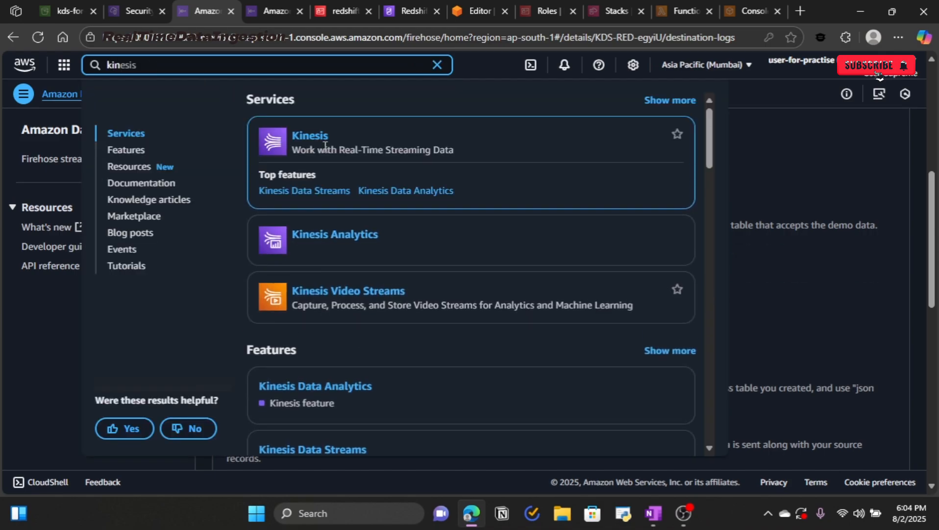
click(312, 138)
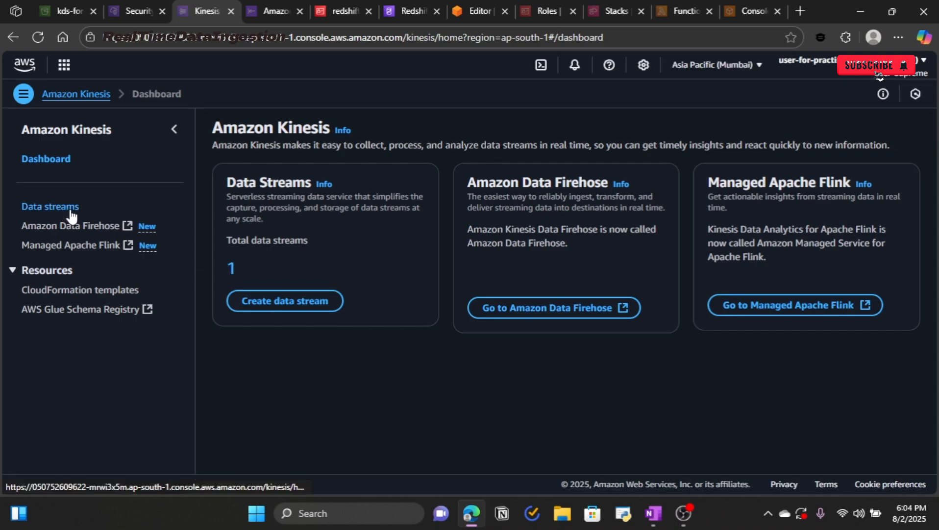
click(71, 215)
click(305, 257)
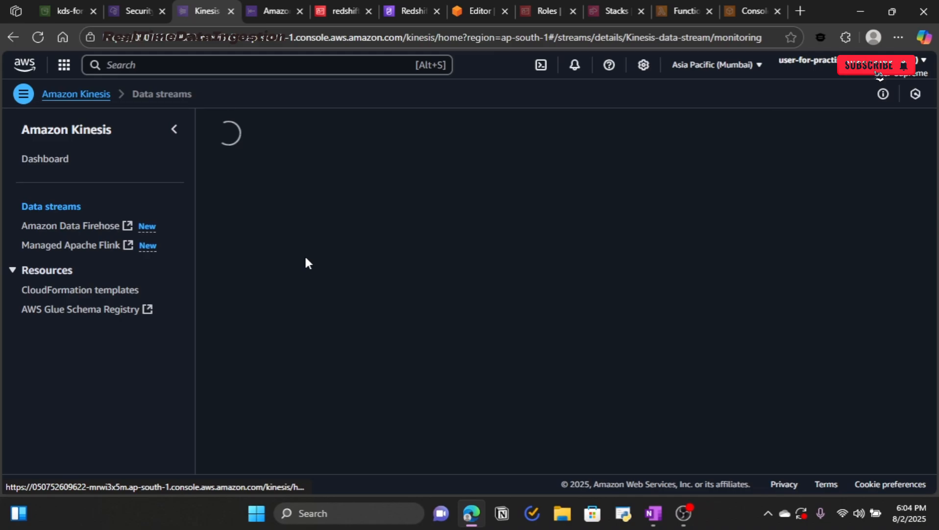
Step: Show the stream's Applications view and point out the Amazon Kinesis Agent producer
click(300, 307)
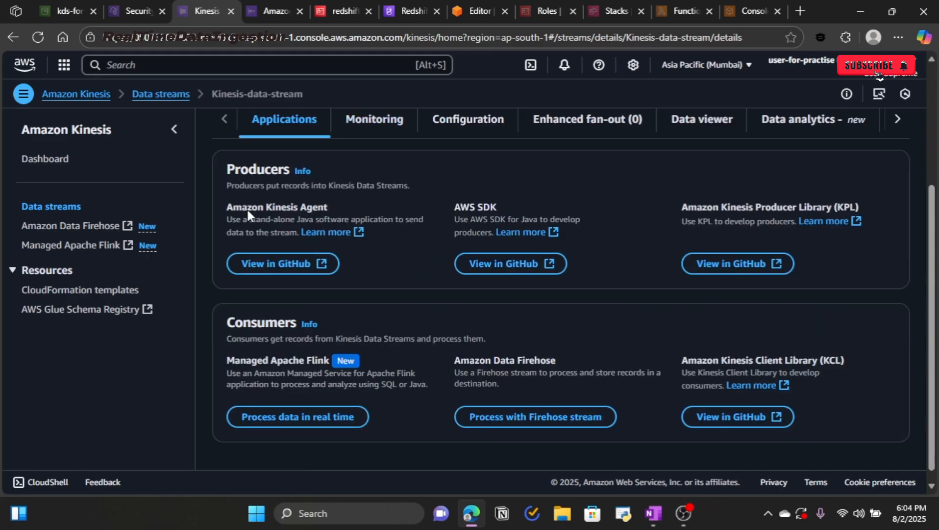
drag(224, 200, 328, 208)
click(394, 240)
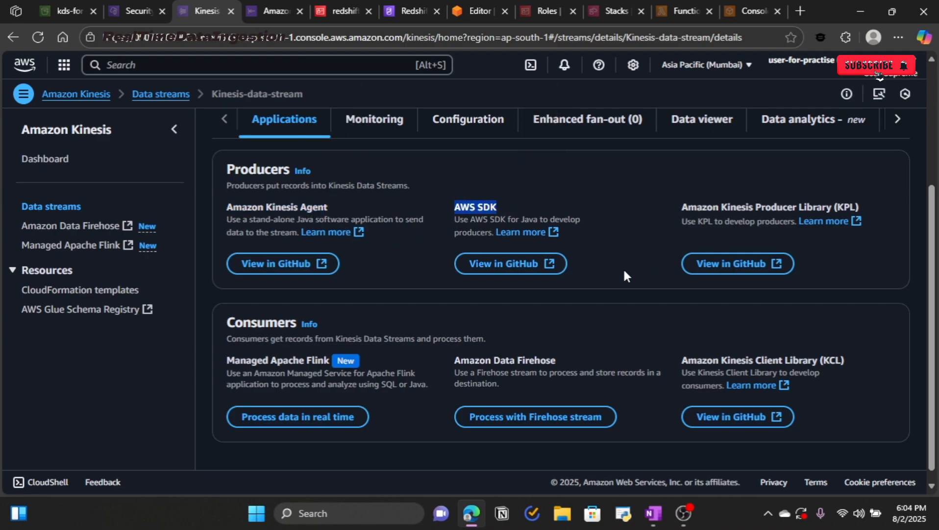
click(597, 185)
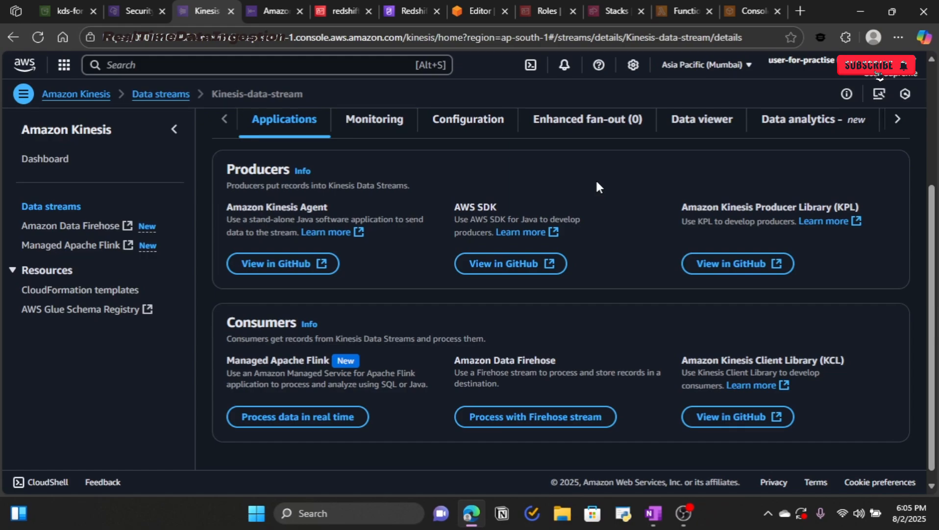
Step: Highlight and outline the Kinesis Data Generator label in yellow, with an arrow toward the stream
key(alt+Tab)
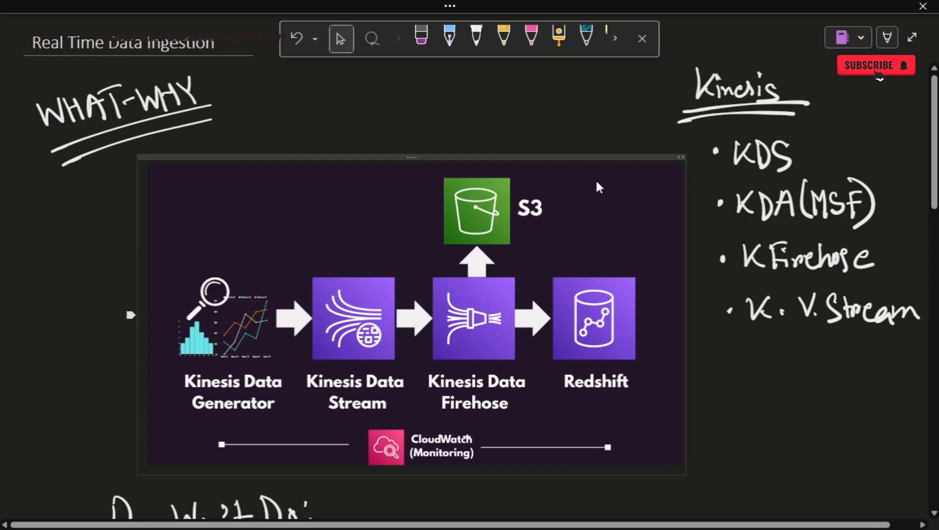
click(582, 122)
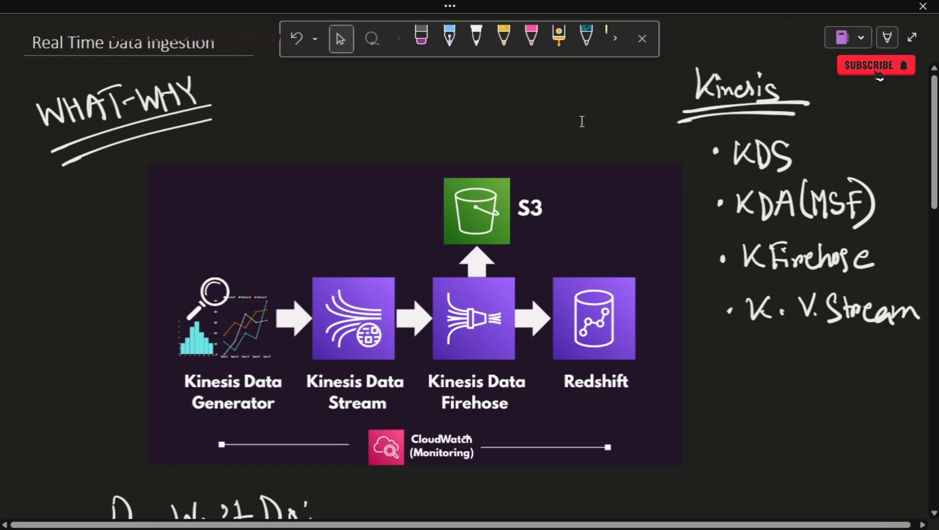
click(559, 35)
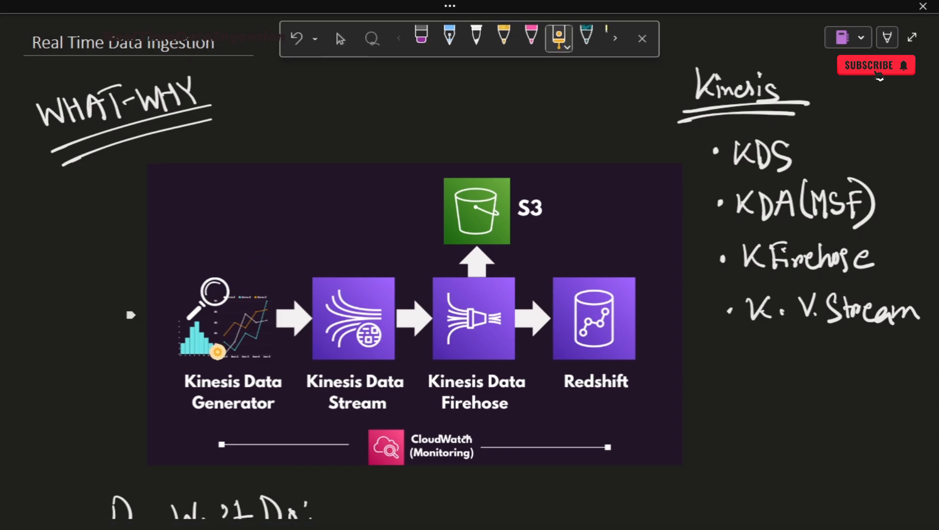
mouse_move(170, 388)
mouse_down()
mouse_move(203, 370)
mouse_move(260, 360)
mouse_move(297, 387)
mouse_move(254, 419)
mouse_move(163, 418)
mouse_move(152, 368)
mouse_up()
mouse_move(175, 364)
mouse_down()
mouse_move(176, 387)
mouse_move(292, 430)
mouse_move(288, 359)
mouse_move(172, 364)
mouse_up()
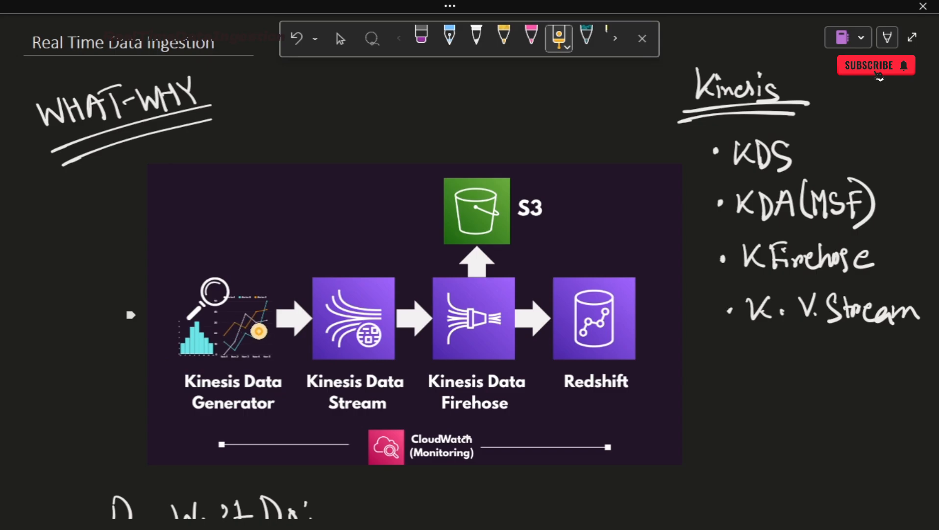
mouse_move(209, 337)
mouse_down()
mouse_move(294, 319)
mouse_move(278, 338)
mouse_up()
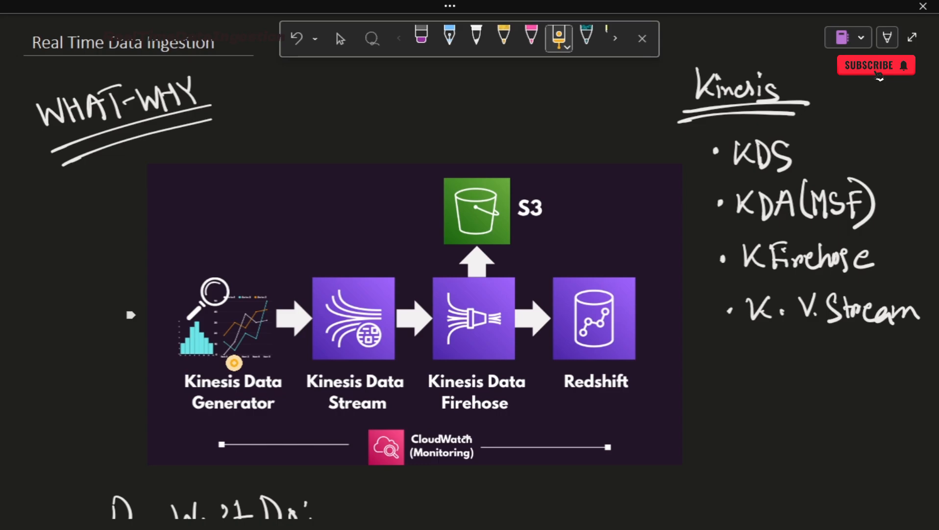
Step: Circle the KDG heading further down the notes, then return to the Kinesis stream page
scroll(601, 250, down, 20)
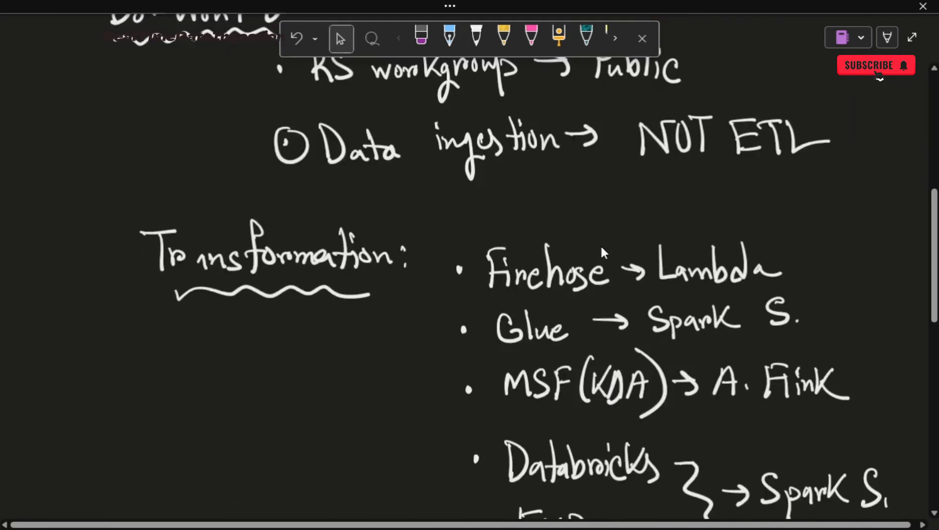
scroll(601, 256, down, 4)
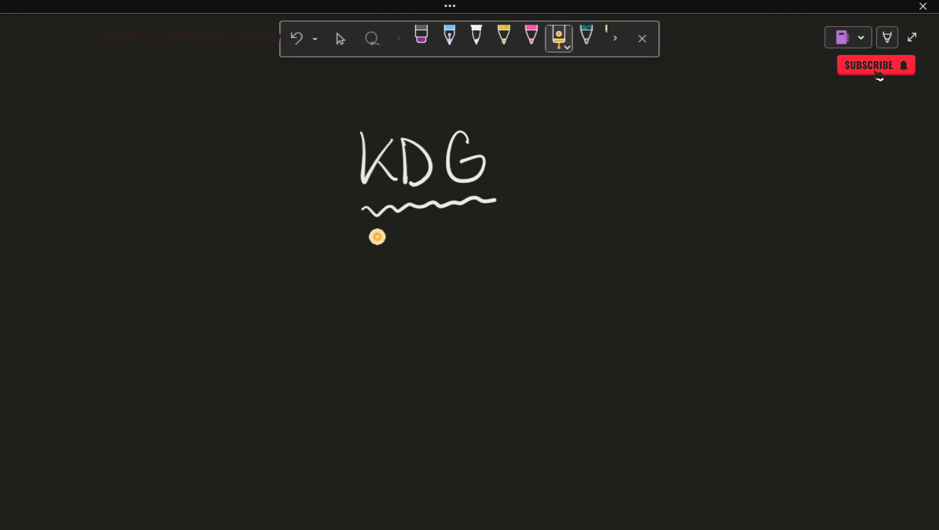
mouse_move(519, 123)
mouse_down()
mouse_move(381, 99)
mouse_move(438, 237)
mouse_move(474, 103)
mouse_up()
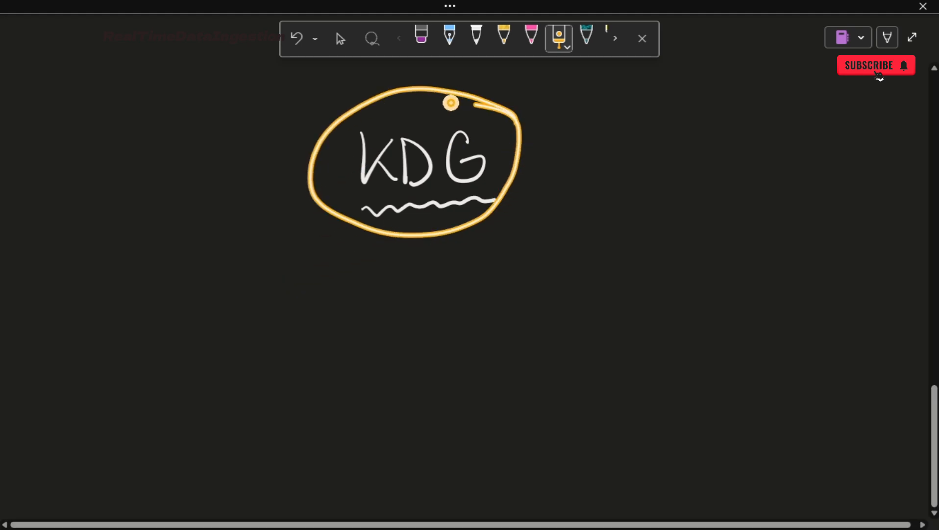
key(alt+Tab)
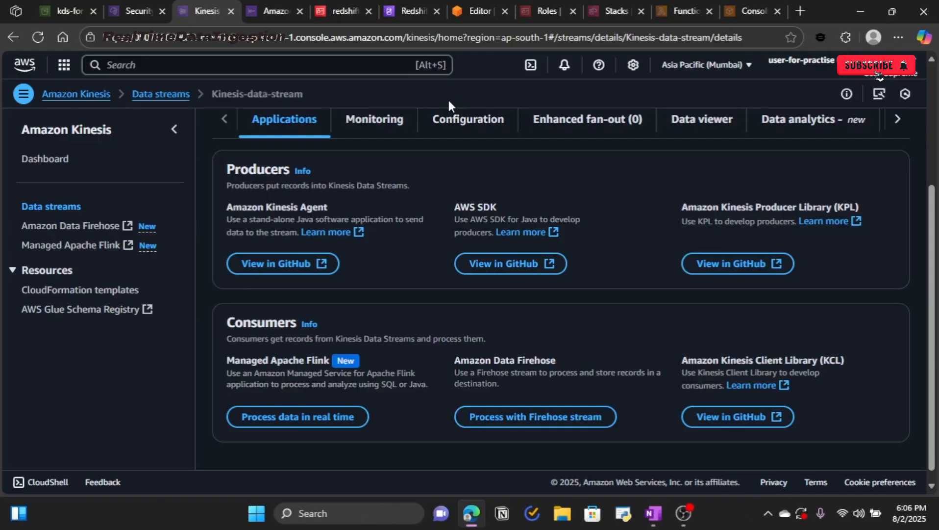
Step: Search the web for 'kinesis data generator' in a new tab
key(ctrl+t)
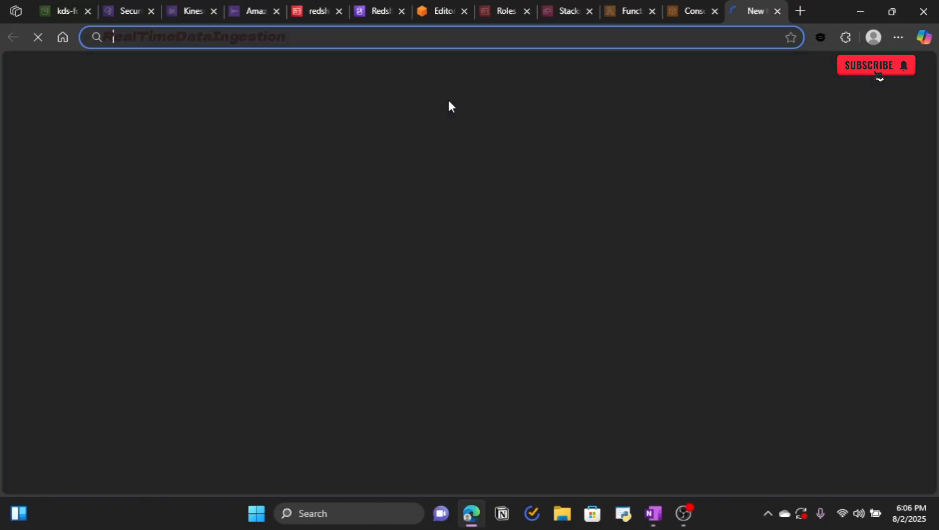
text(kinesis data generator)
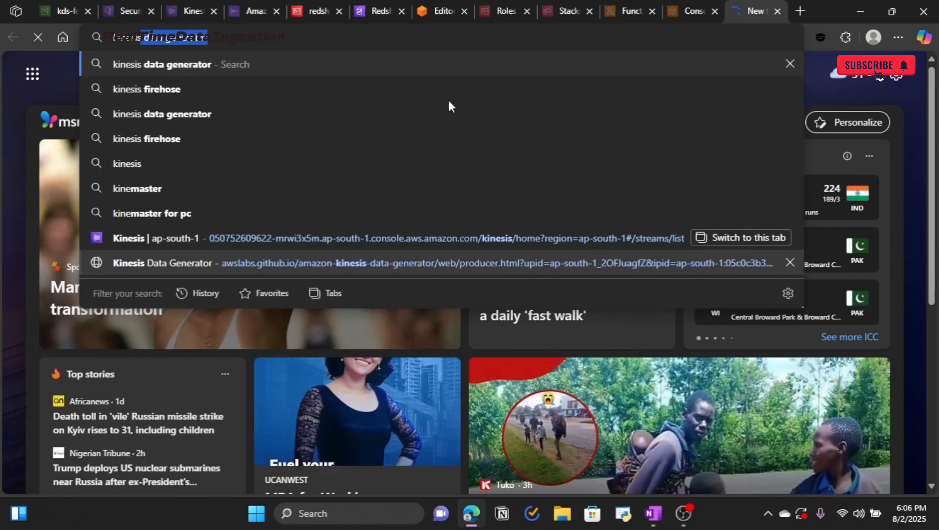
key(Tab)
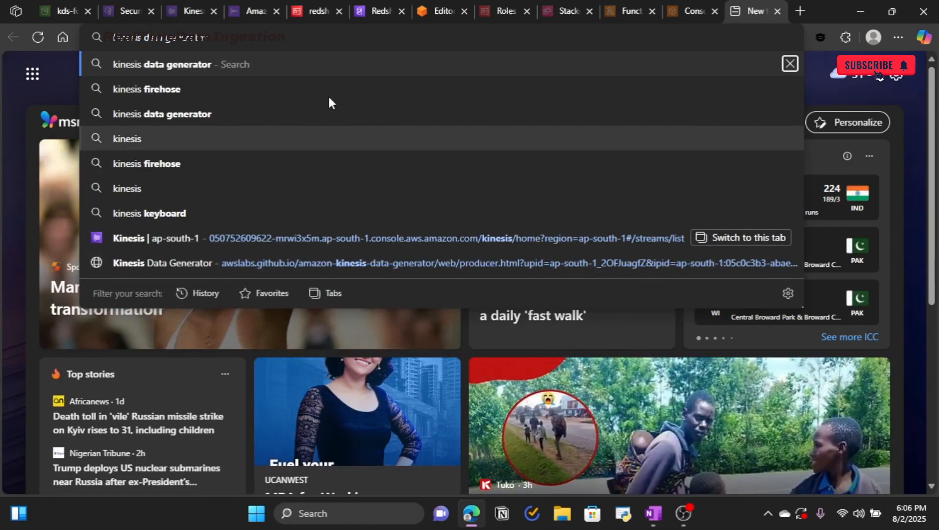
key(Return)
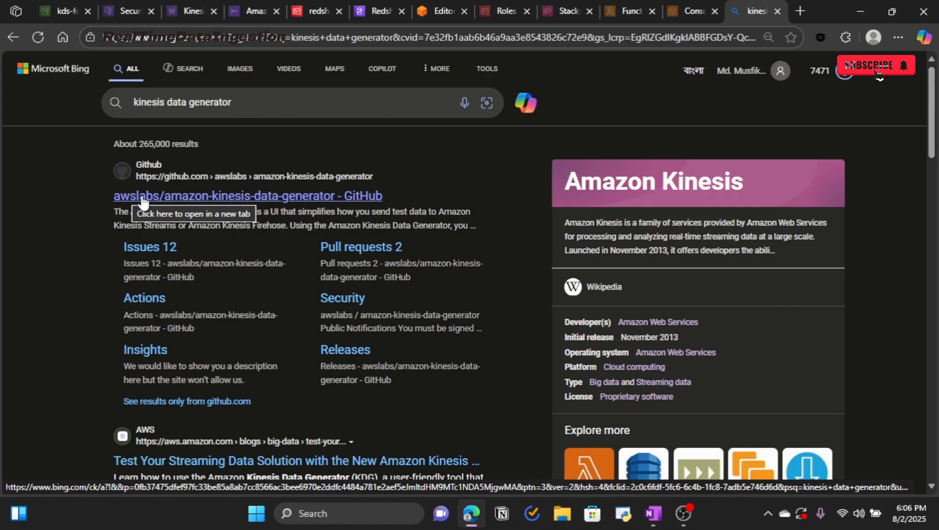
Step: Open the awslabs amazon-kinesis-data-generator repository and follow its README link to the hosted generator
click(142, 197)
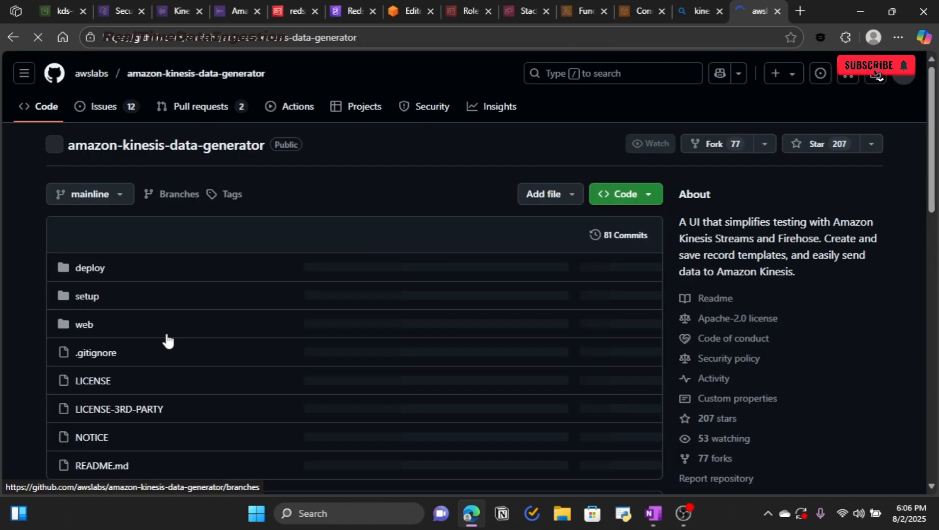
scroll(167, 340, down, 15)
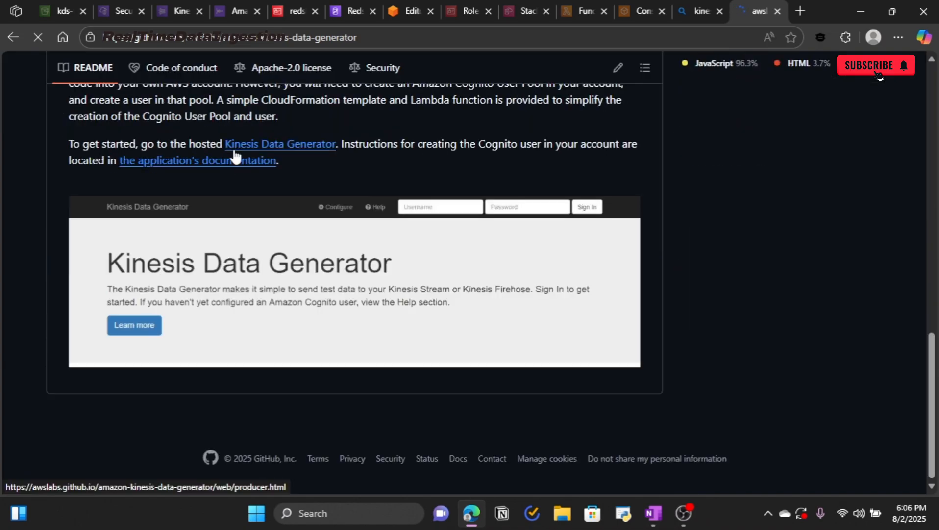
click(259, 147)
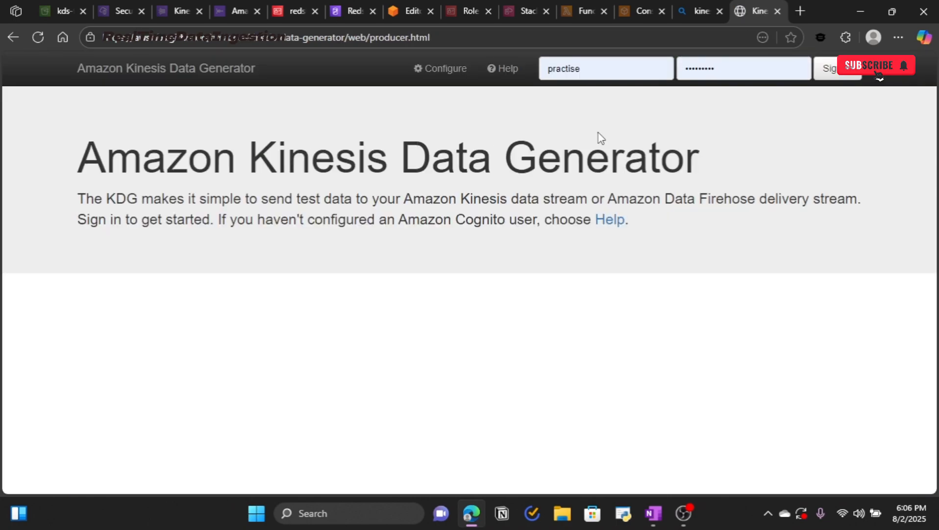
Step: From the generator's Help page, launch 'Create a Cognito User with CloudFormation'
click(611, 220)
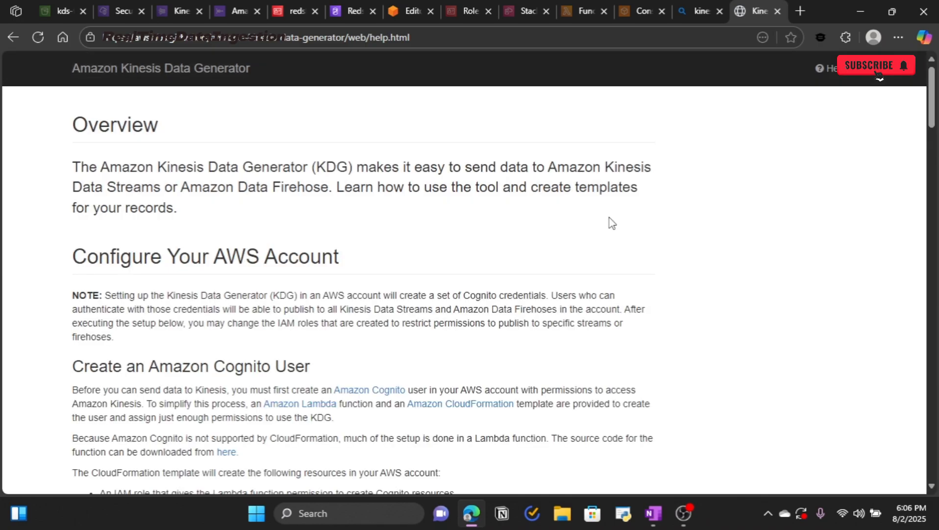
scroll(307, 292, down, 10)
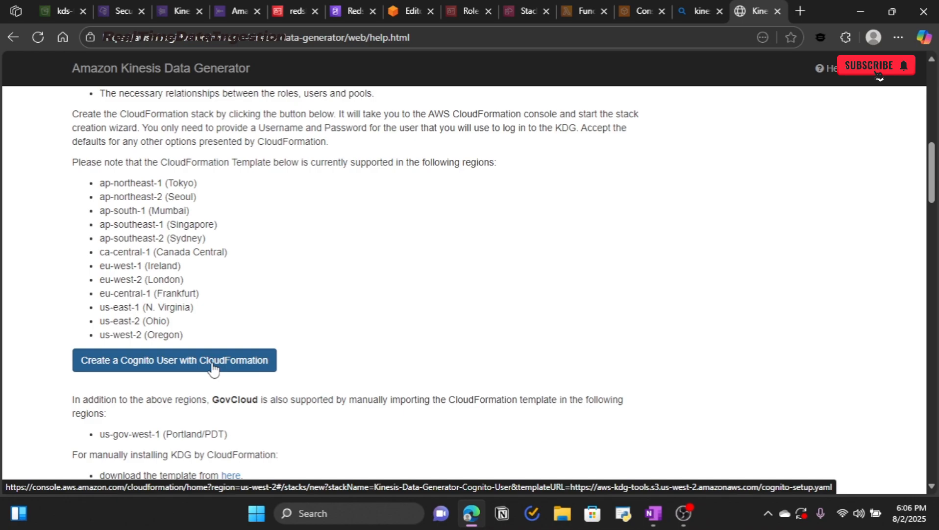
click(213, 361)
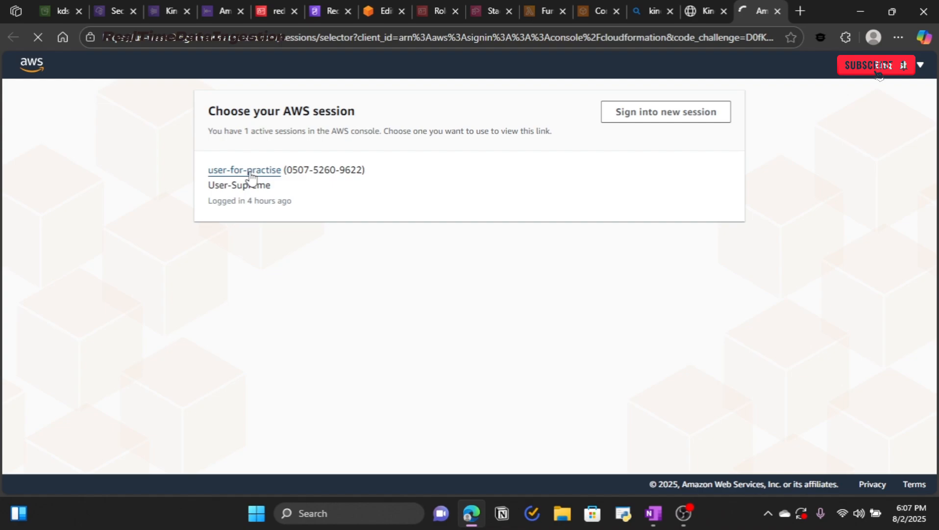
Step: Continue with the existing AWS session and accept the Cognito setup template on Create stack
click(248, 170)
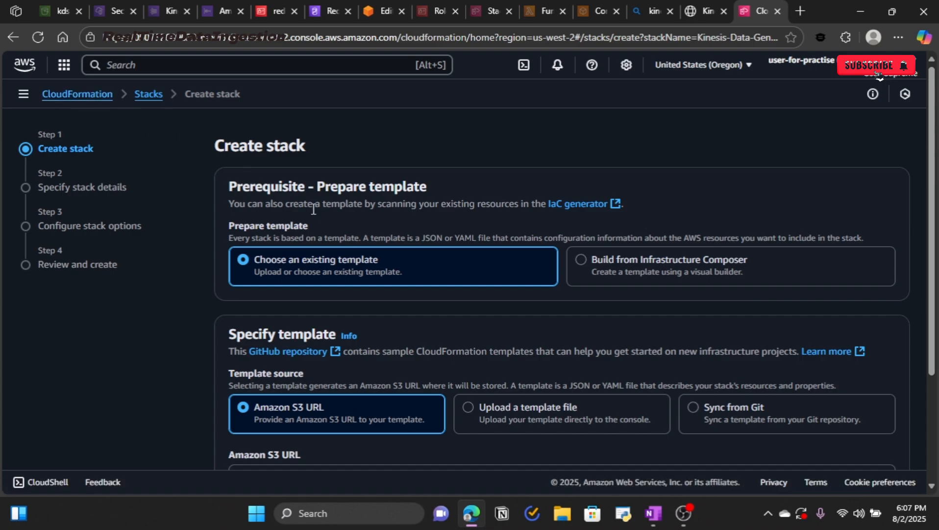
scroll(366, 228, down, 3)
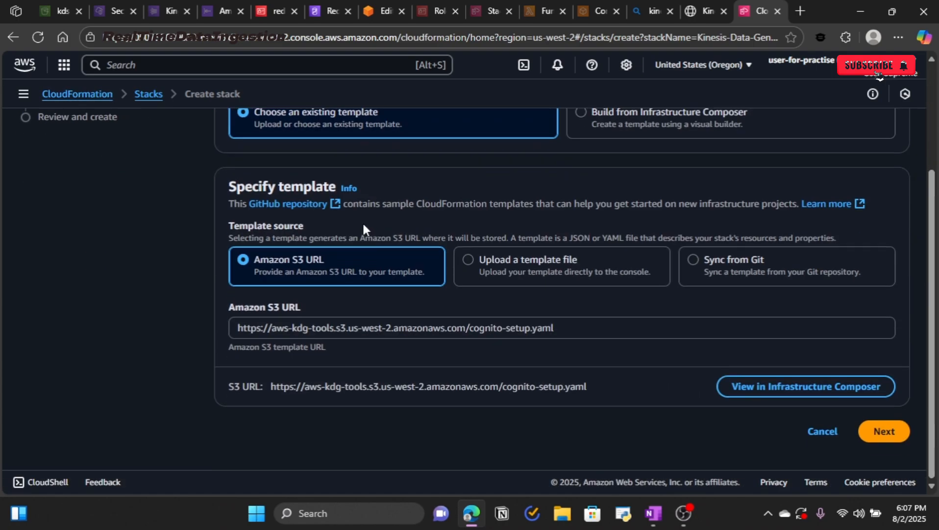
click(889, 438)
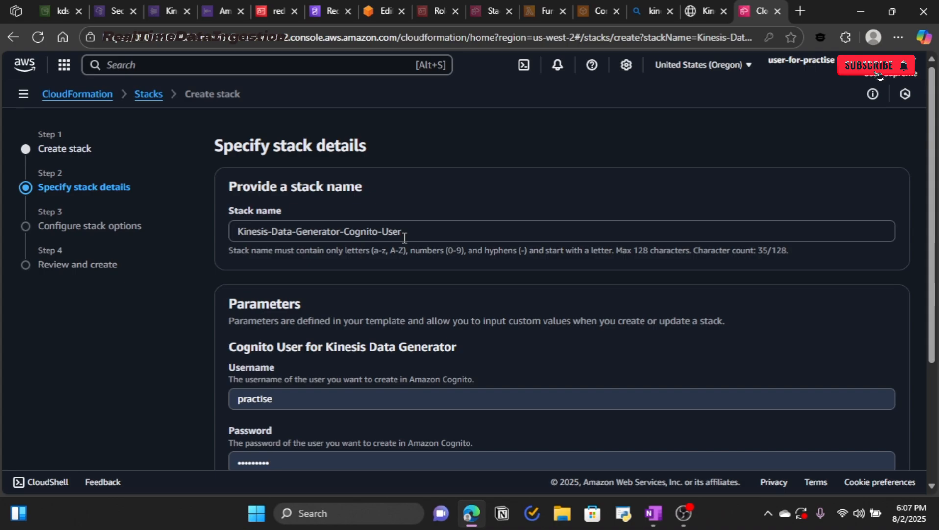
Step: Review the Kinesis-Data-Generator-Cognito-User stack name and Cognito username, hitting the 'already exists' error
click(405, 238)
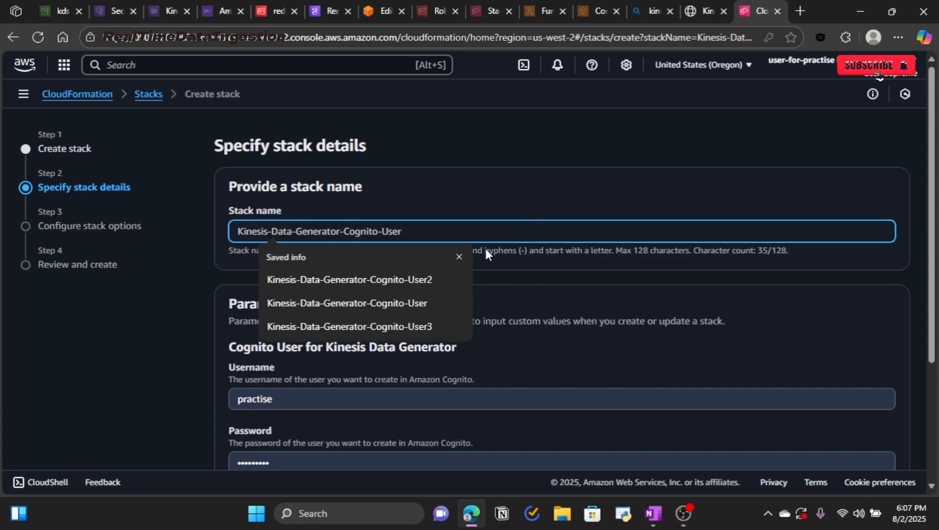
click(460, 256)
scroll(444, 295, down, 3)
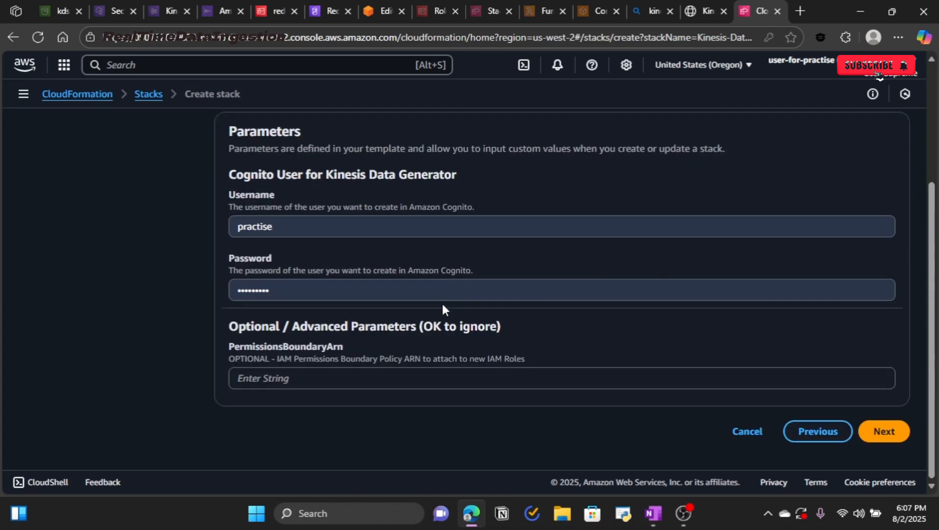
click(320, 222)
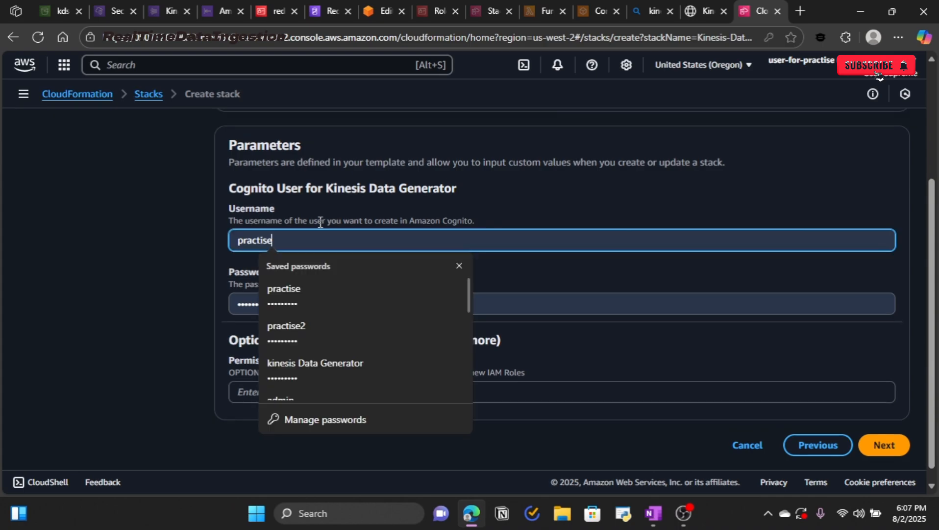
click(292, 292)
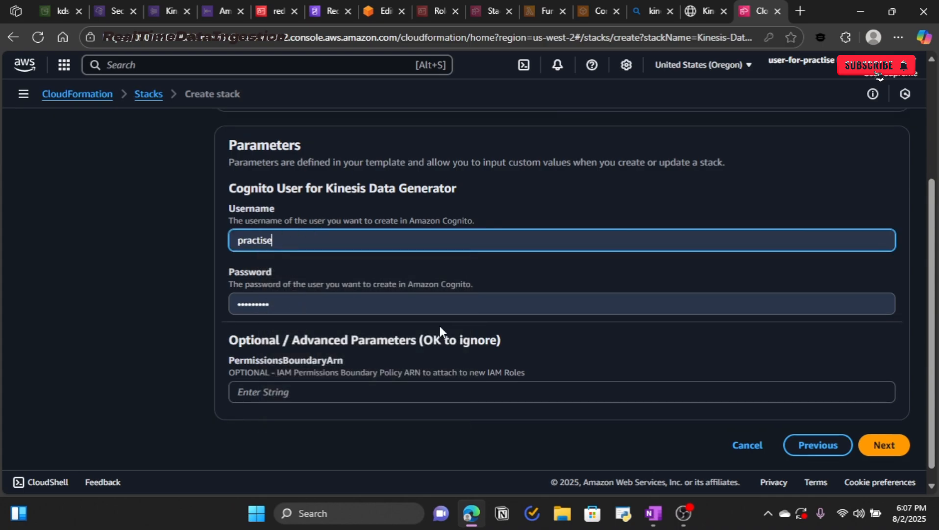
scroll(465, 300, down, 1)
click(891, 441)
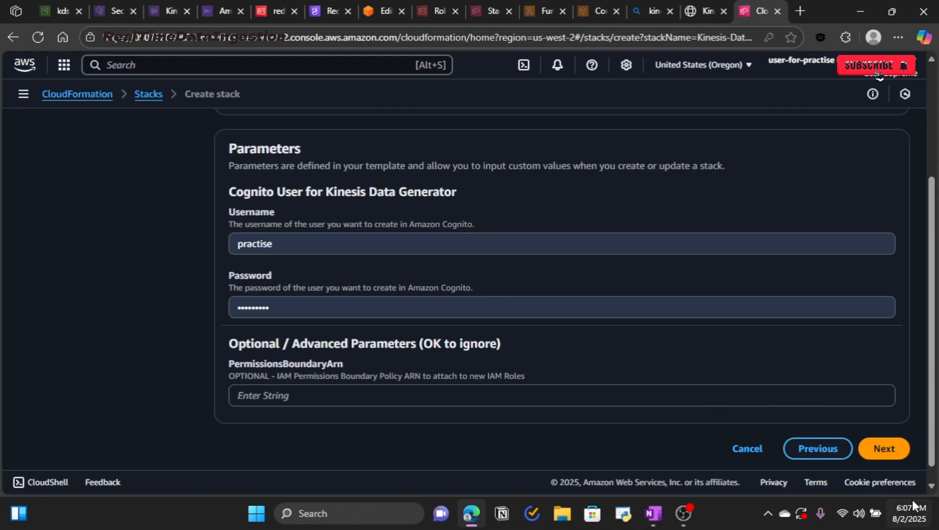
click(887, 456)
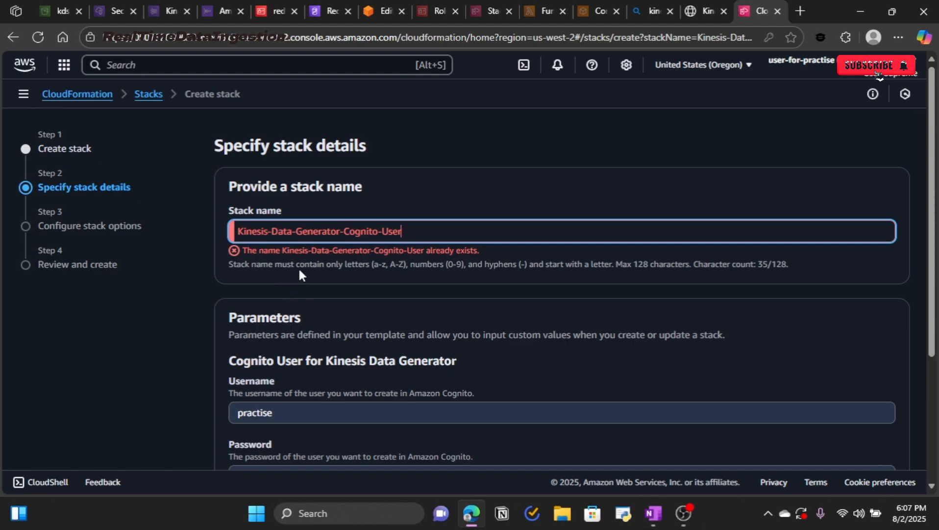
drag(479, 254, 246, 254)
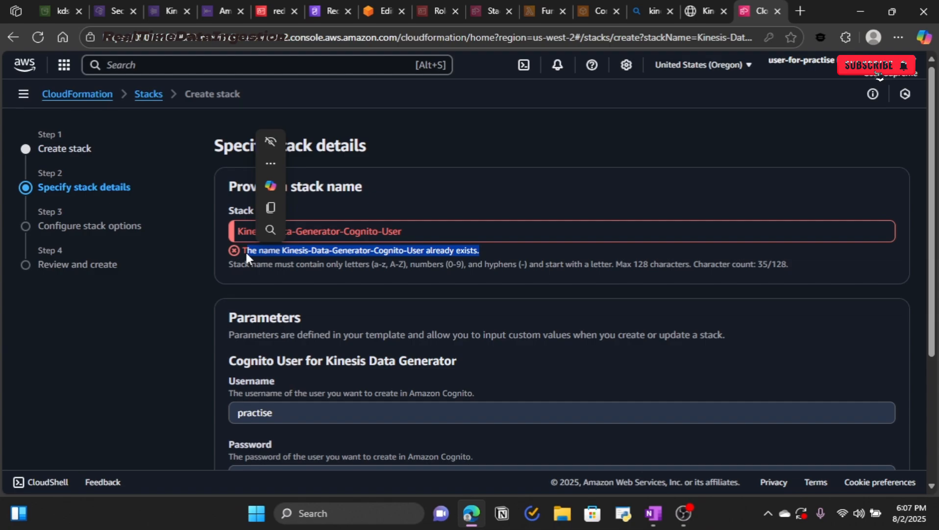
click(469, 198)
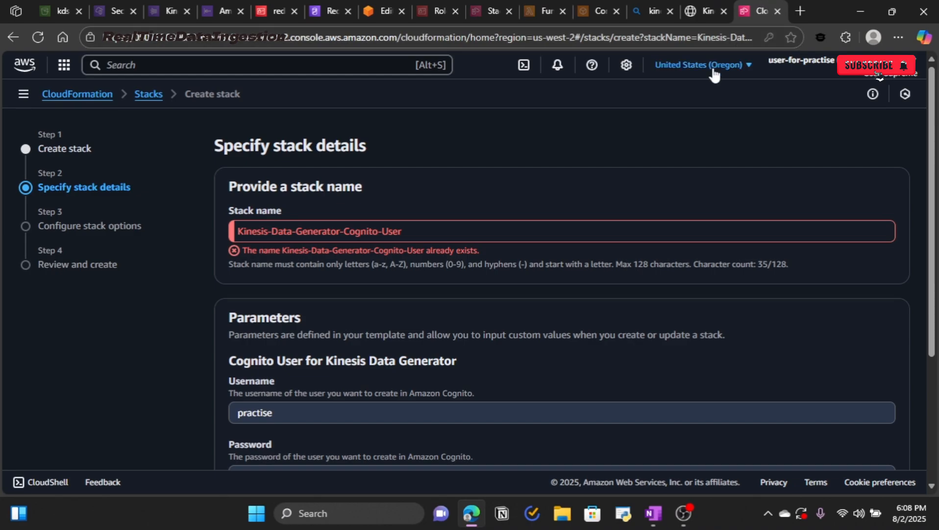
Step: Switch to Asia Pacific (Mumbai) and scroll to the prefilled cognito-setup.yaml template URL
click(689, 76)
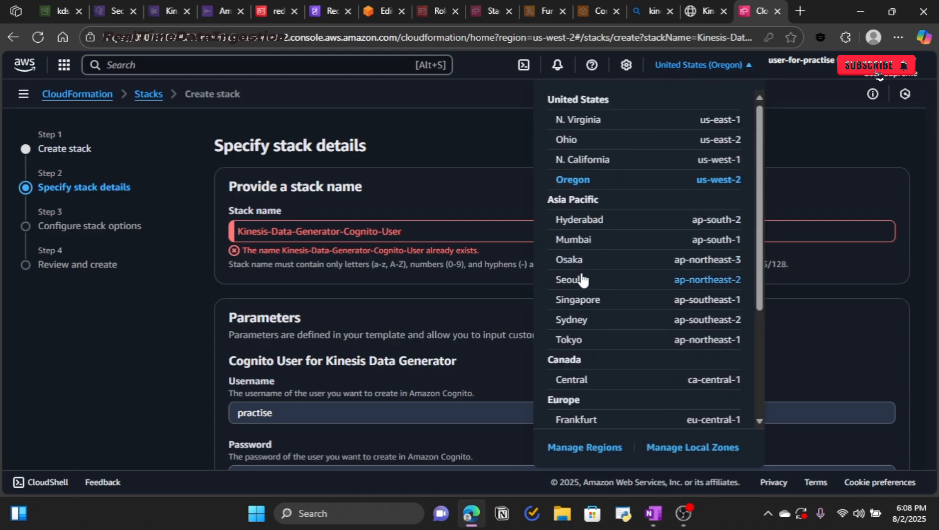
click(579, 239)
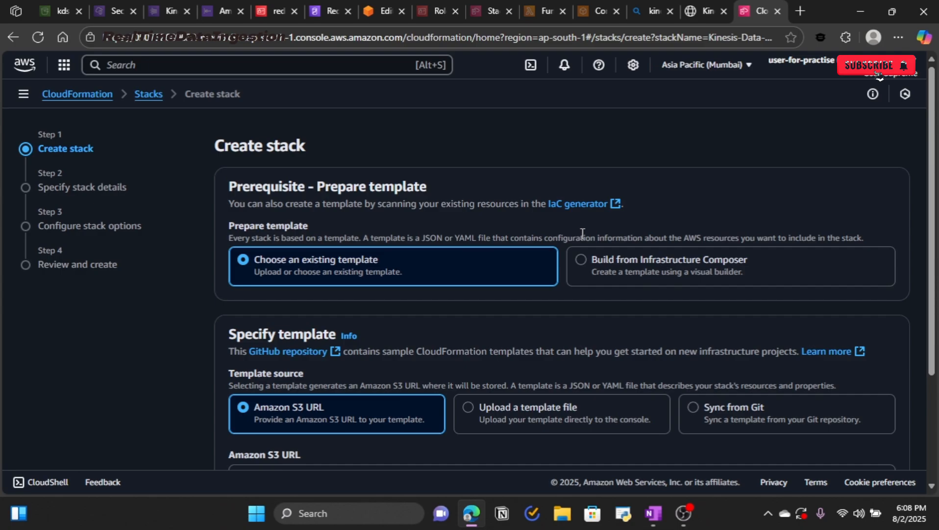
scroll(586, 291, down, 3)
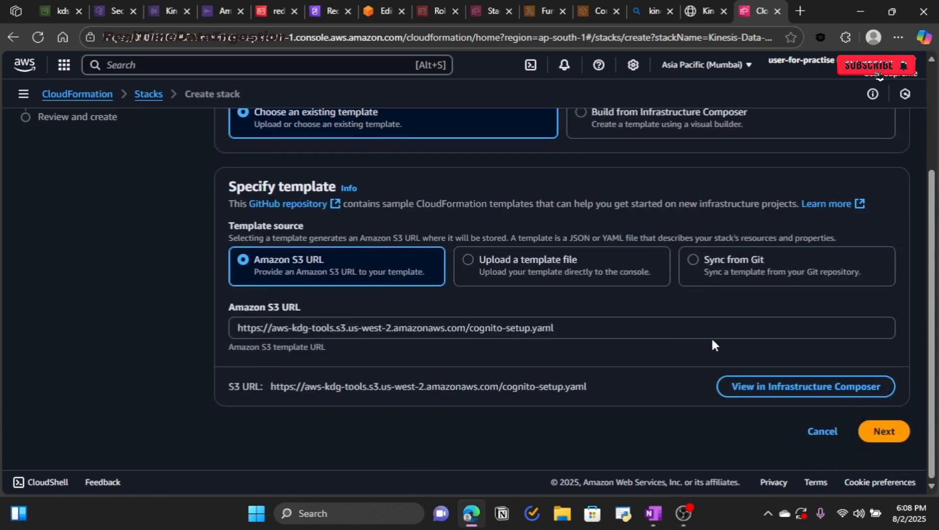
Step: Fill the stack's Cognito Username and Password parameters from saved credentials
click(900, 430)
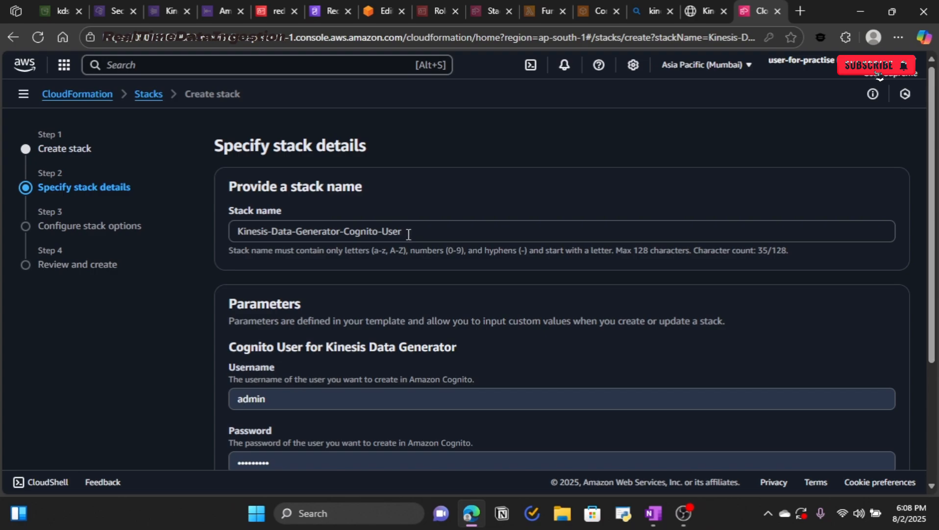
drag(408, 234, 219, 235)
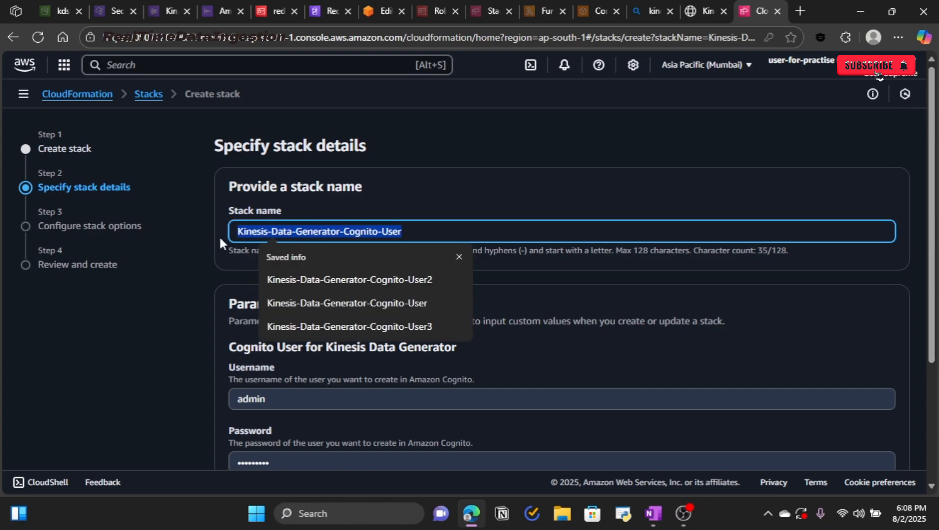
click(206, 264)
scroll(366, 283, down, 4)
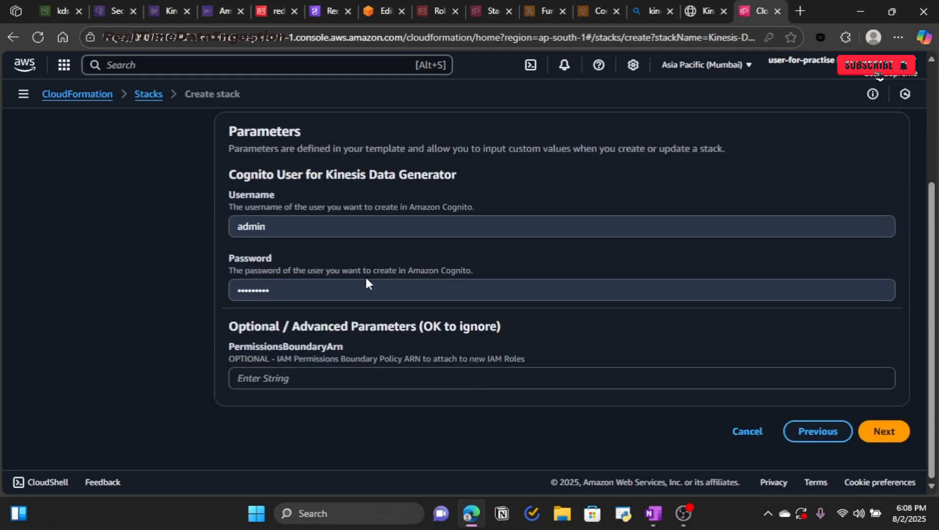
click(345, 227)
click(318, 309)
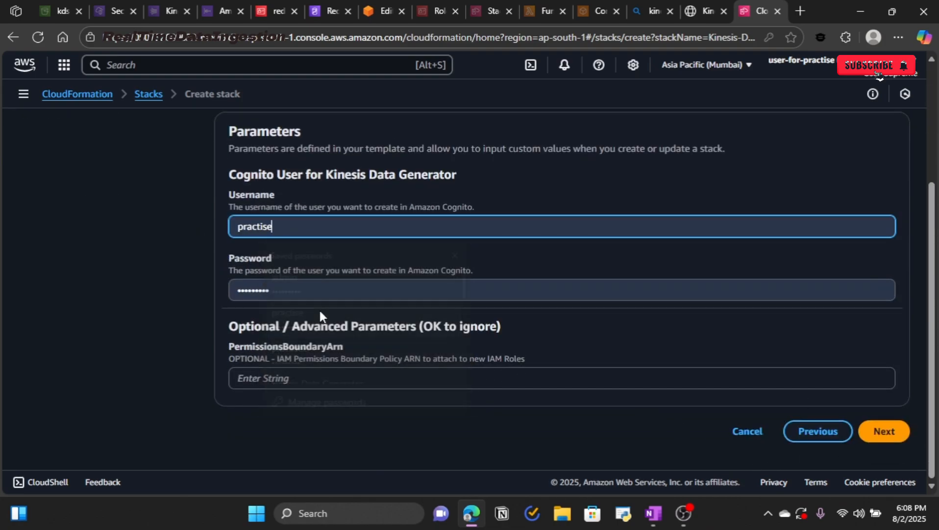
click(874, 439)
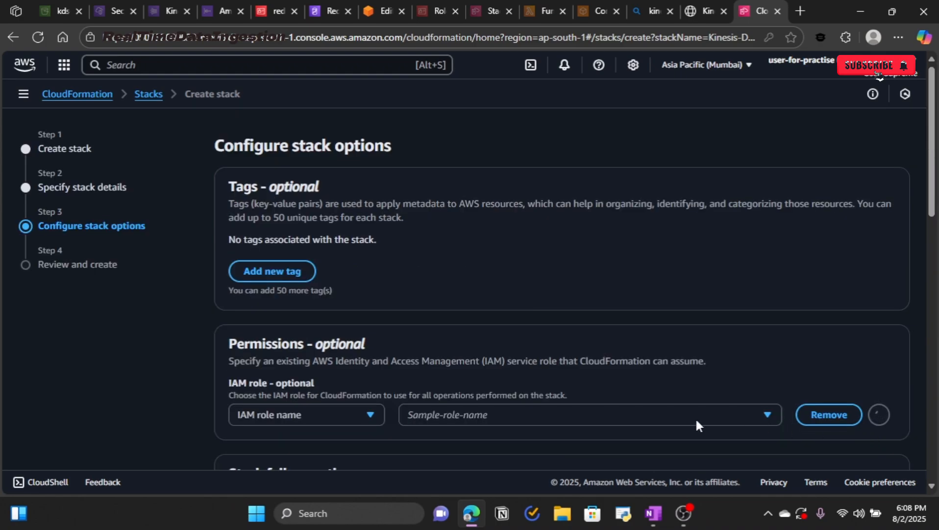
Step: Acknowledge that the stack may create IAM resources and advance to the Review and create page
scroll(617, 402, down, 6)
scroll(388, 284, up, 3)
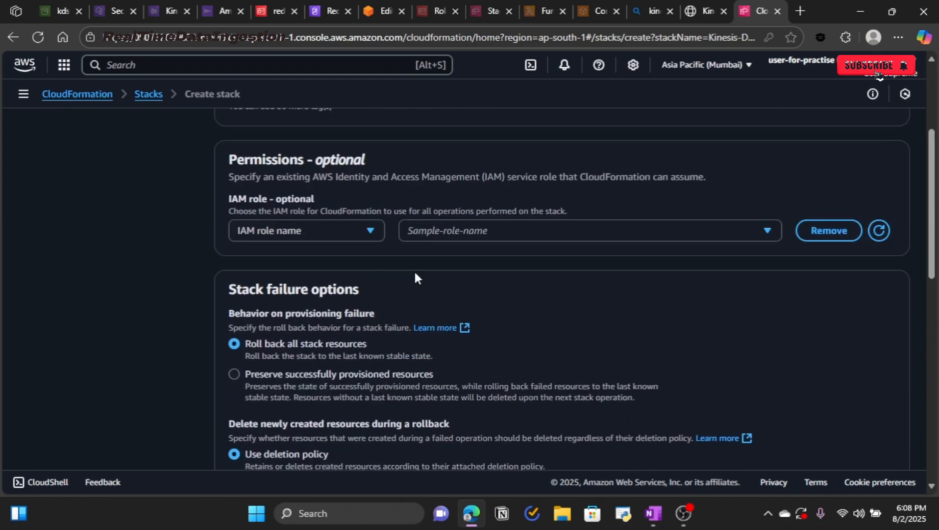
scroll(416, 279, up, 4)
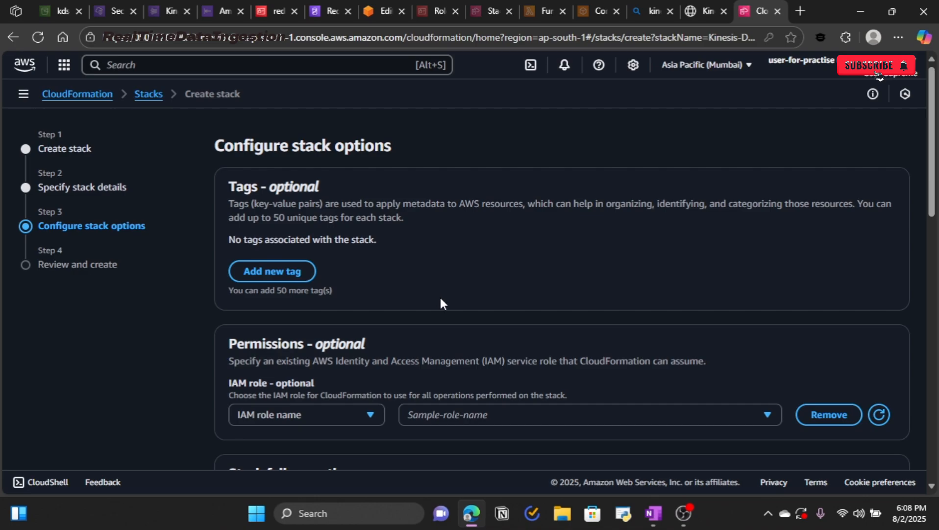
scroll(447, 312, down, 9)
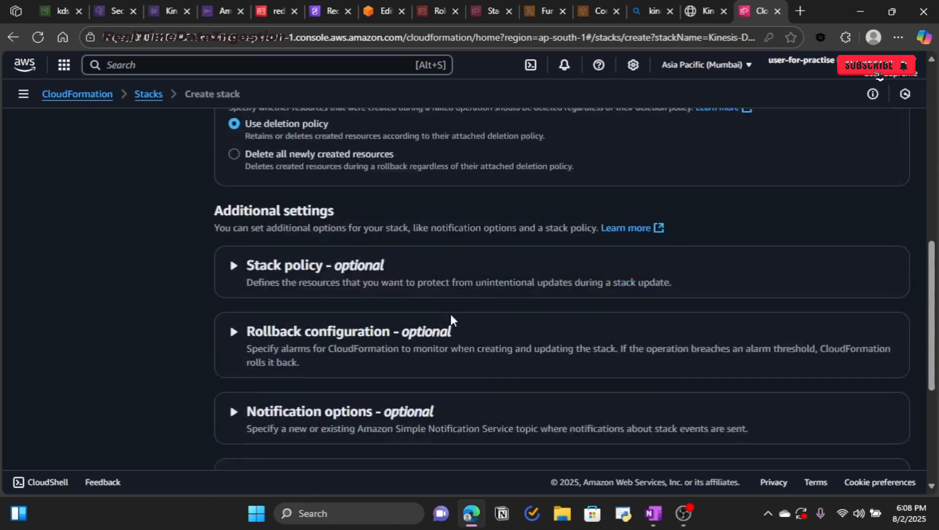
scroll(451, 320, down, 4)
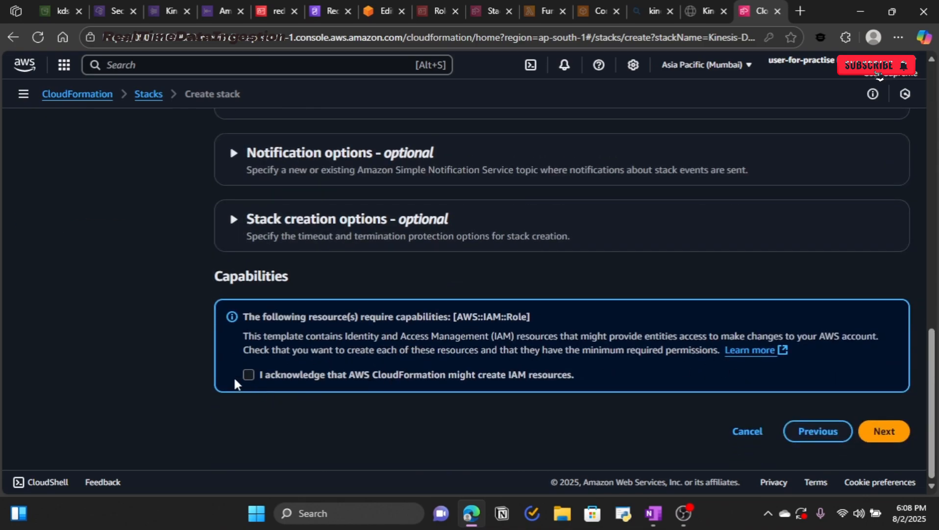
click(250, 375)
click(878, 434)
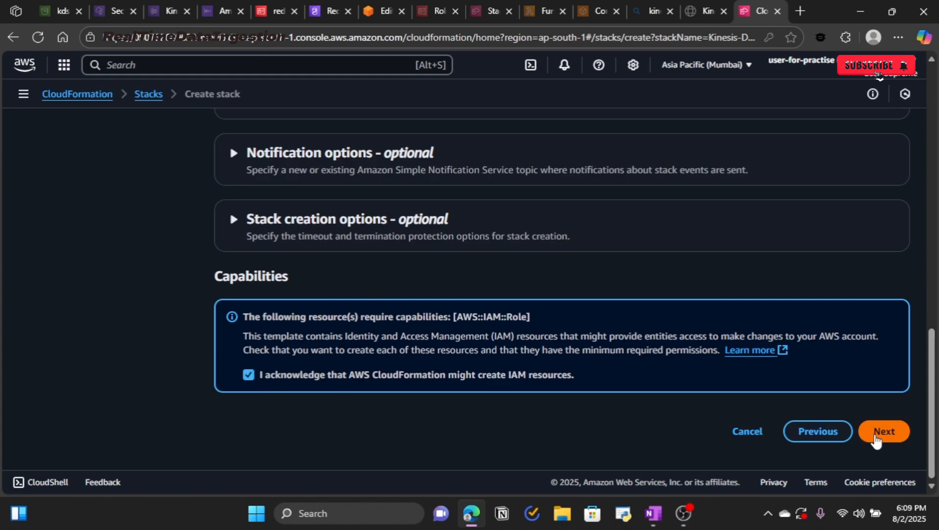
scroll(623, 345, down, 3)
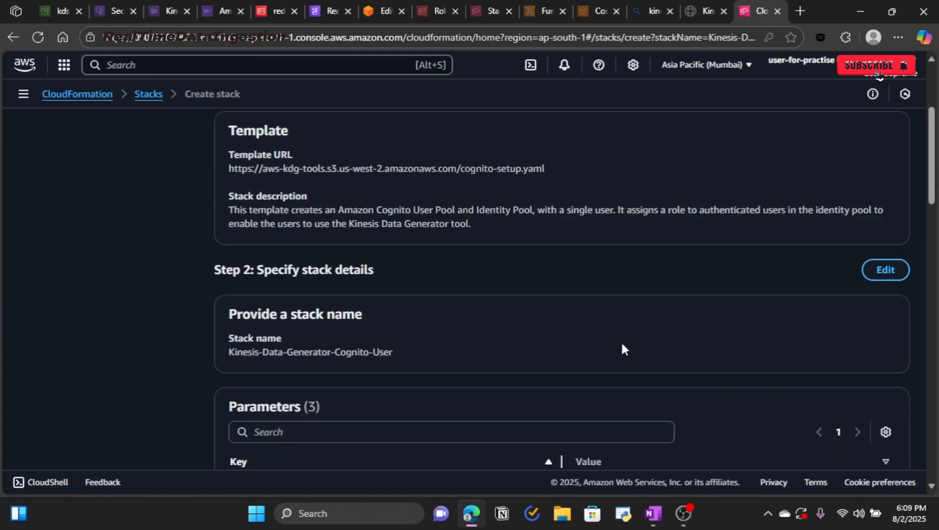
scroll(623, 349, down, 12)
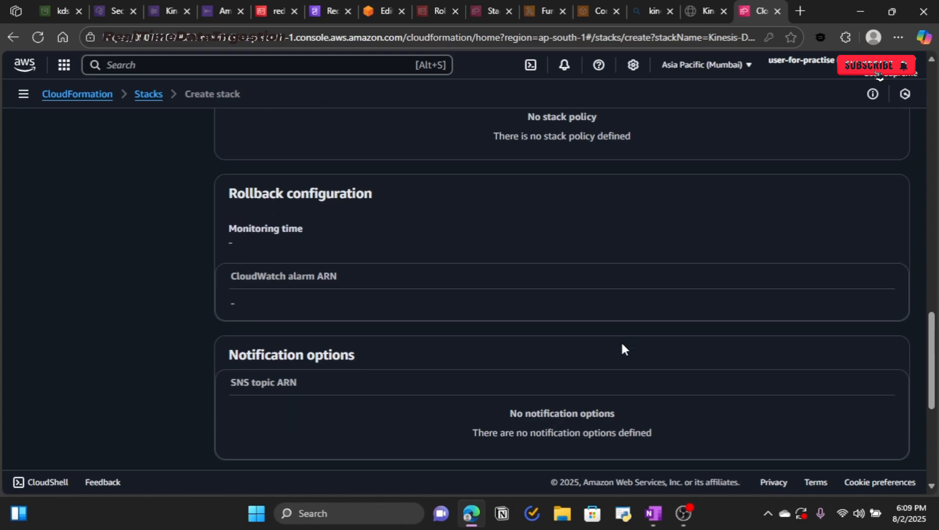
scroll(622, 349, down, 5)
Step: Submit the Kinesis-Data-Generator-Cognito-User stack for creation and refresh its event list
click(866, 438)
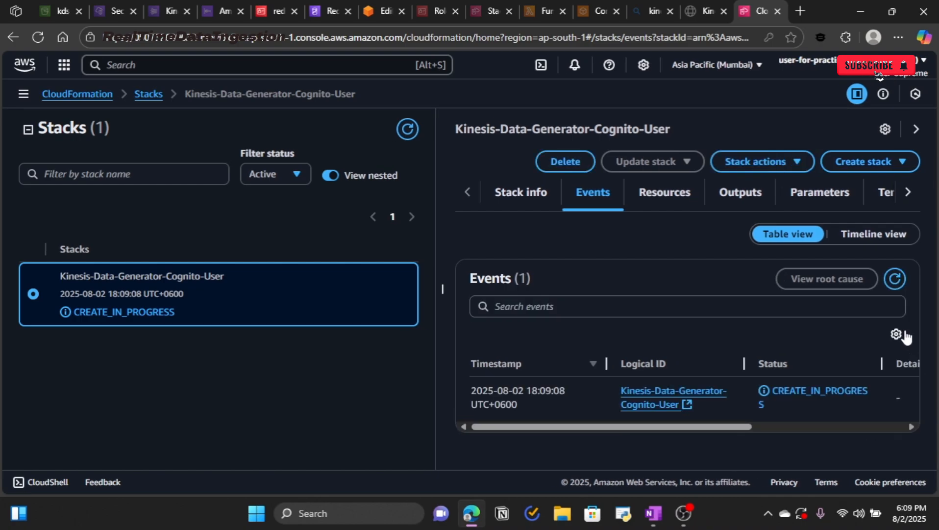
click(893, 279)
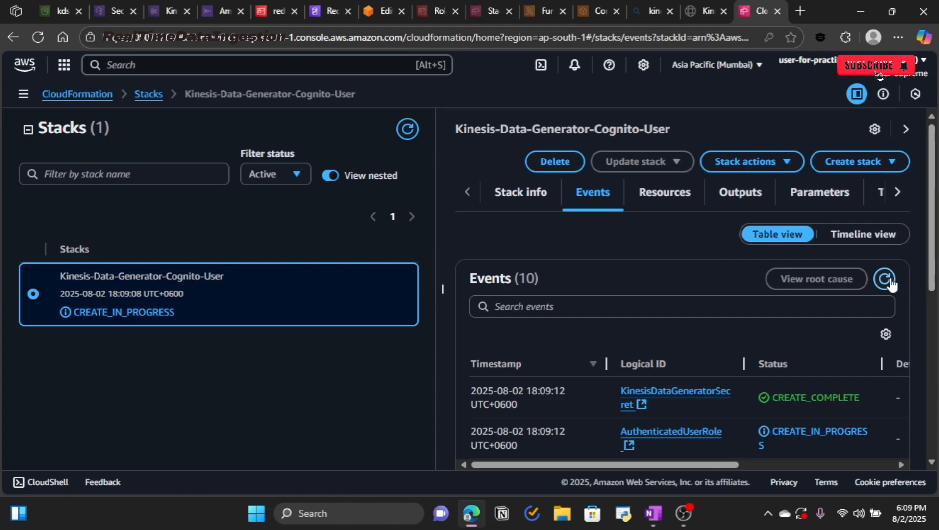
scroll(750, 424, down, 5)
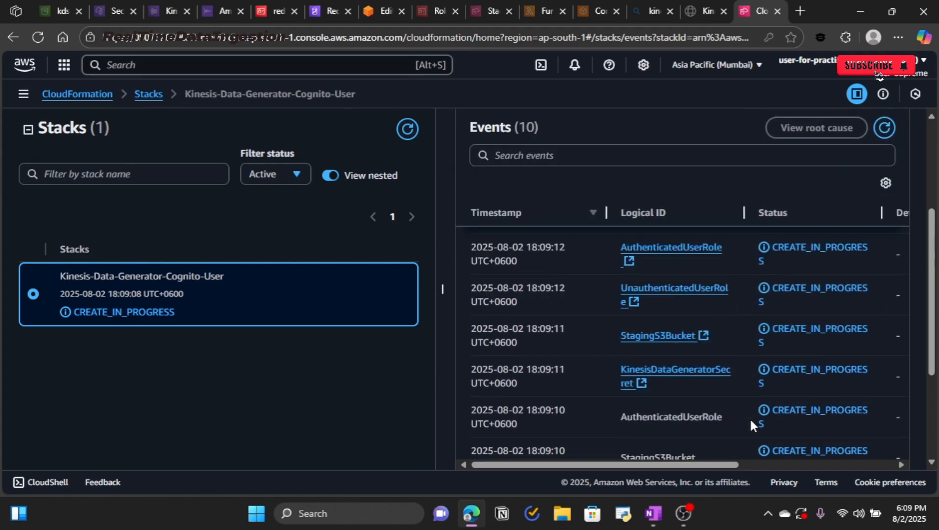
scroll(750, 423, up, 5)
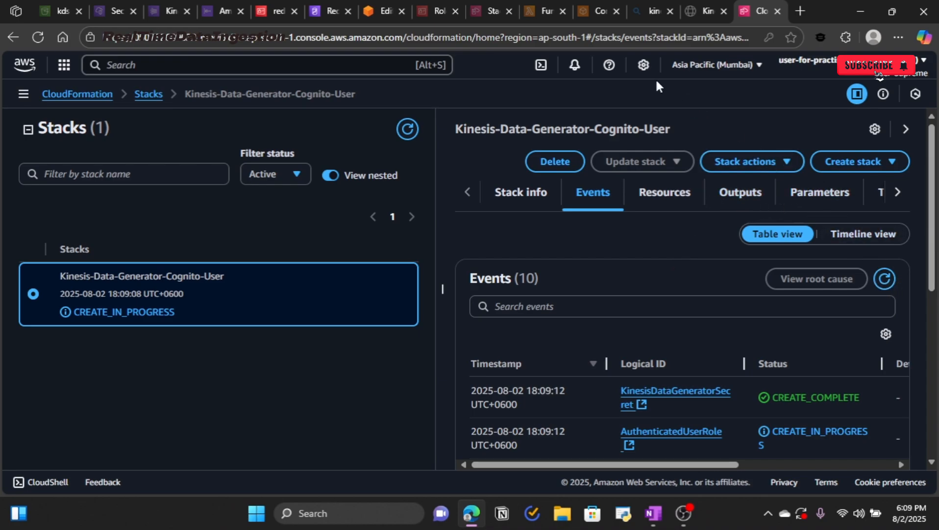
Step: Refresh events until the stack reports CREATE_COMPLETE, then bring up the Lambda functions list
click(883, 283)
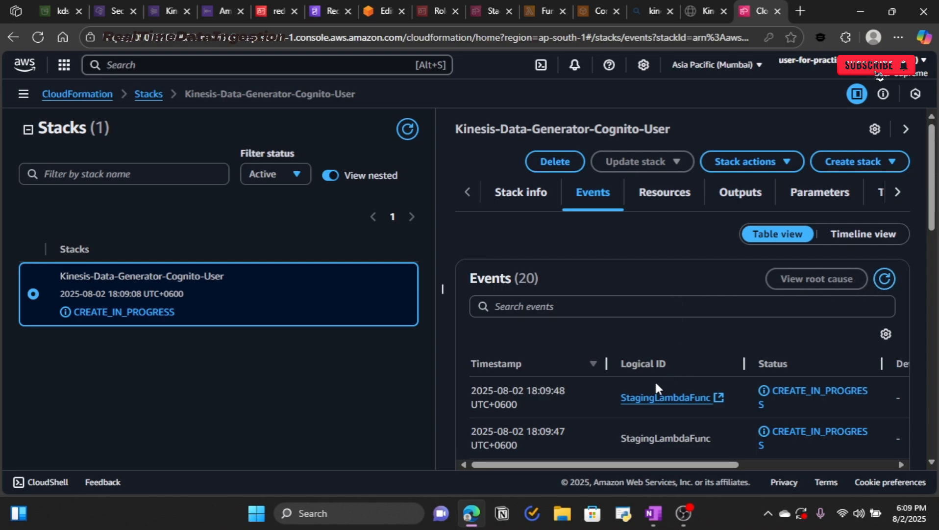
scroll(656, 385, down, 3)
scroll(656, 385, up, 3)
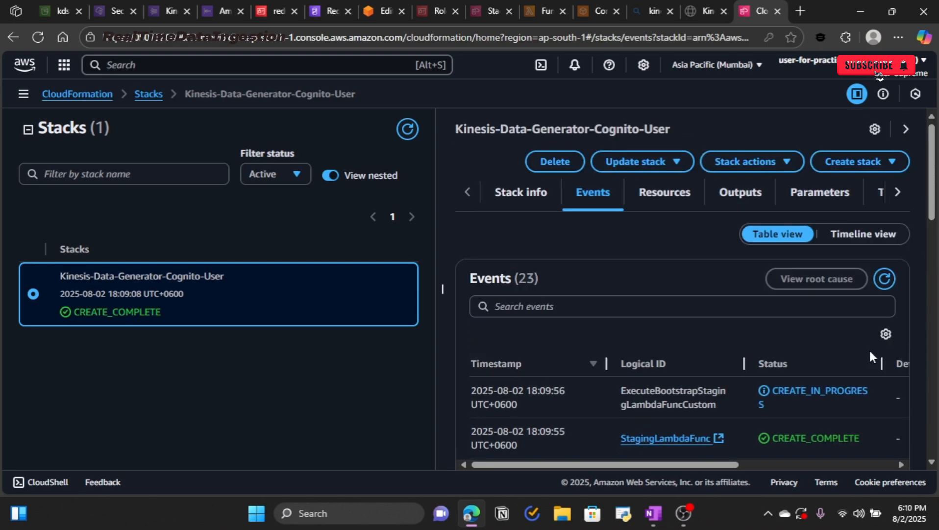
drag(166, 313, 66, 316)
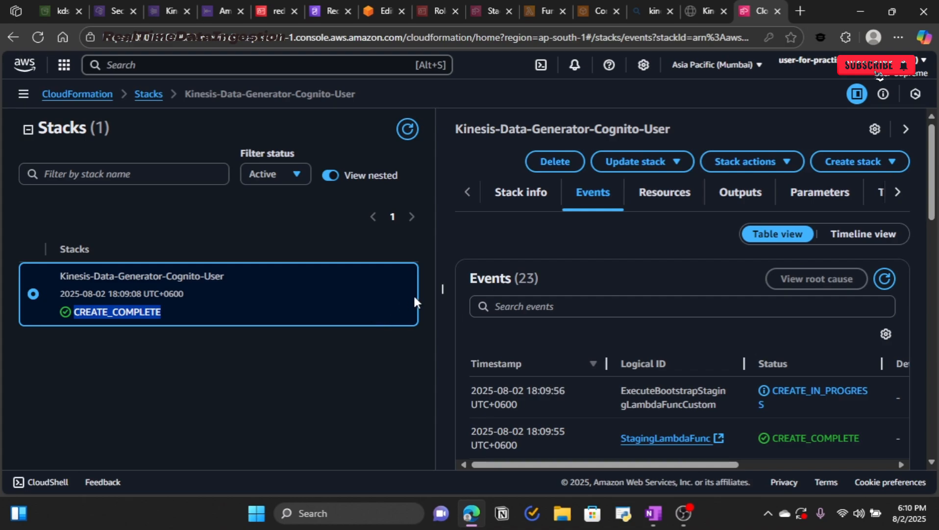
click(531, 14)
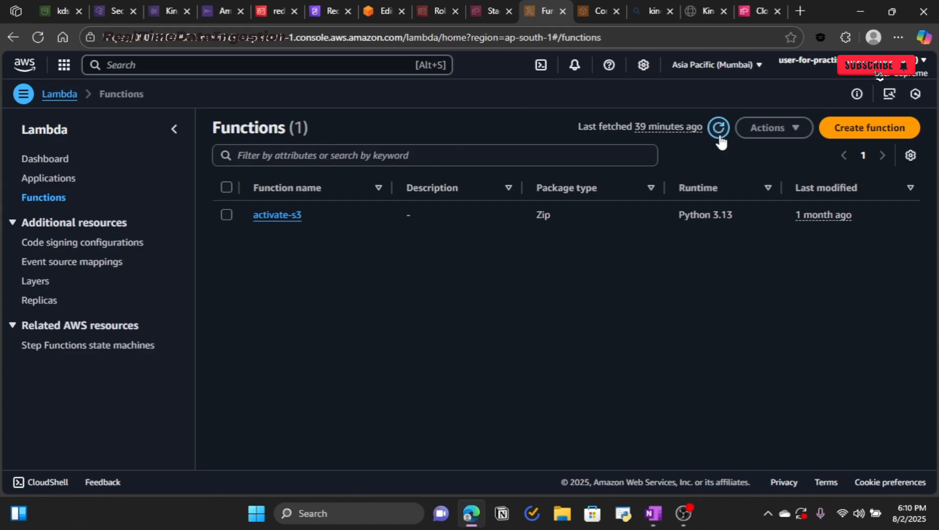
Step: Inspect the new KinesisDataGeneratorCognitoSetup and bootstrapStagingLambdaSetup functions in the refreshed Lambda list
click(719, 137)
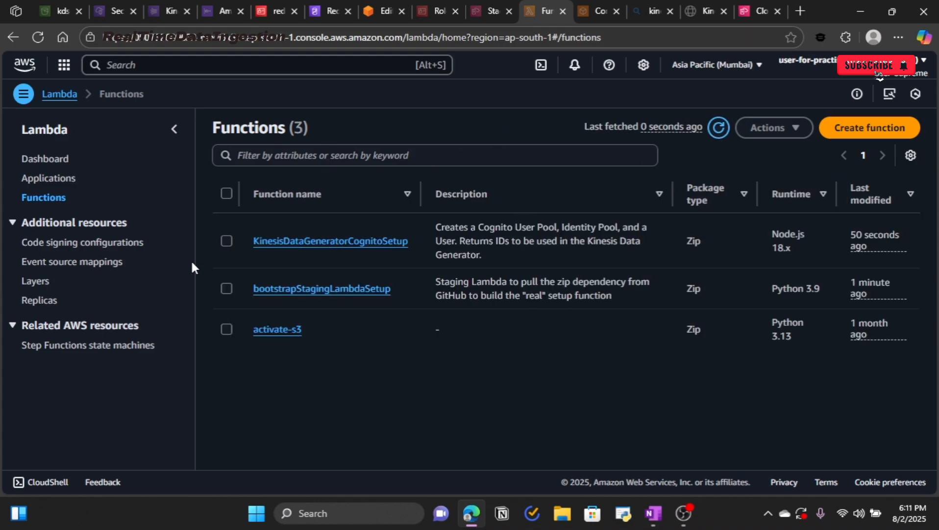
click(226, 240)
click(227, 288)
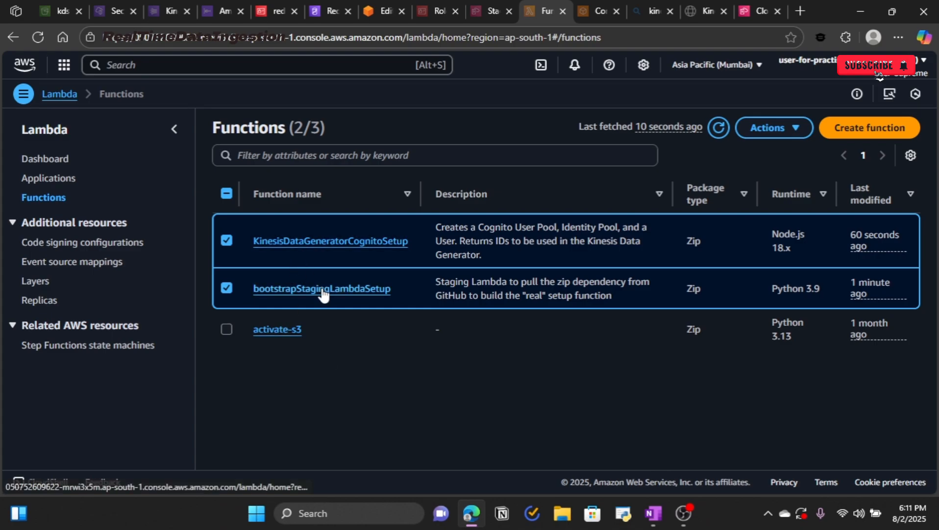
click(760, 11)
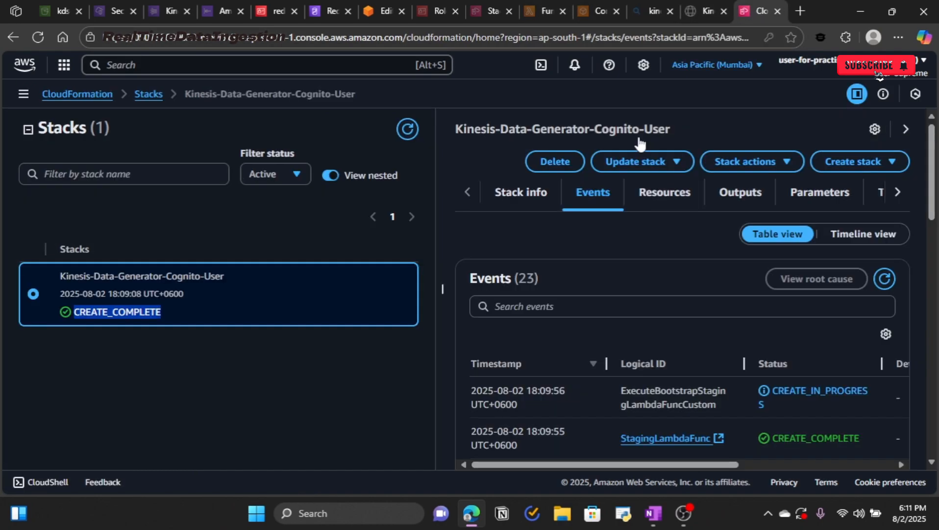
click(117, 289)
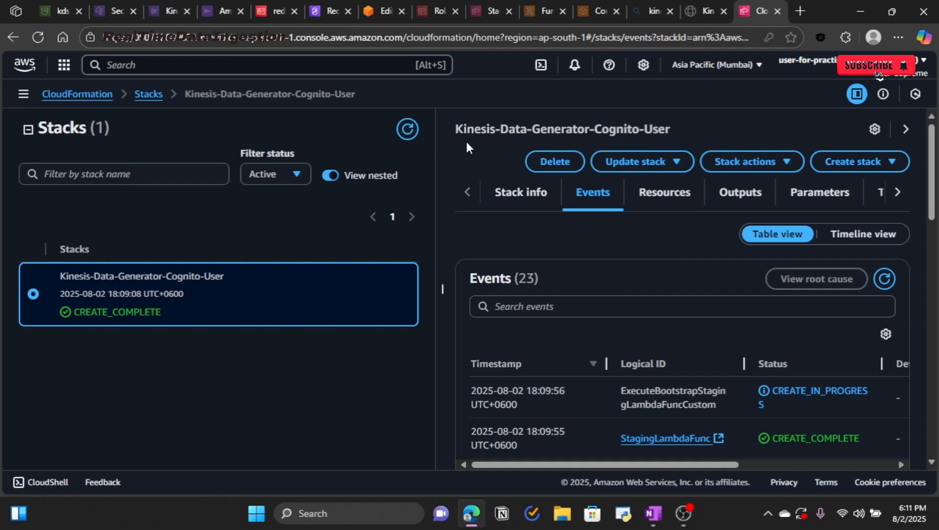
click(537, 12)
click(227, 241)
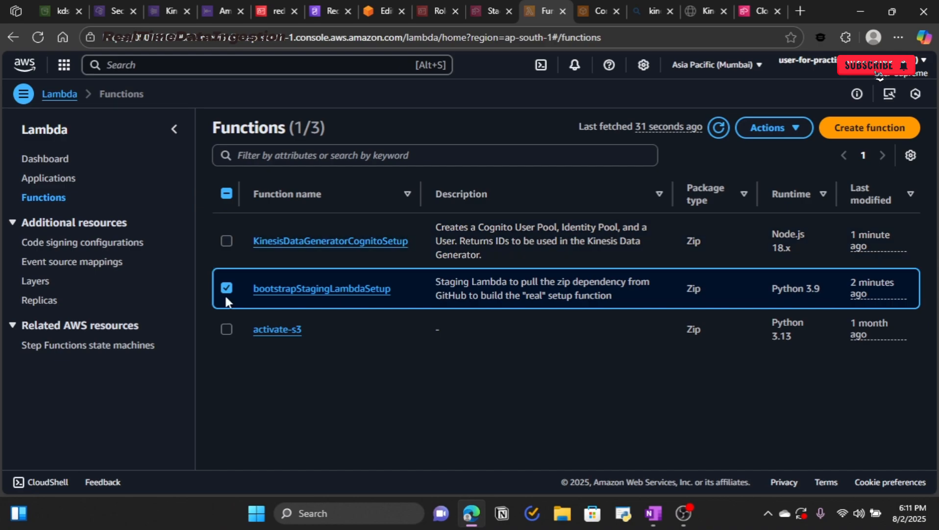
click(226, 288)
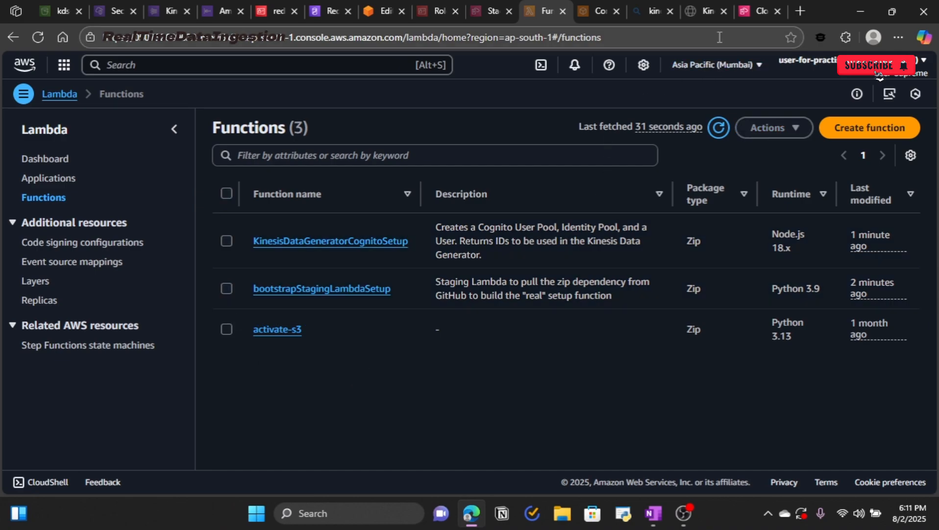
Step: Open the KinesisDataGeneratorUrl link from the CloudFormation stack's Outputs
click(751, 12)
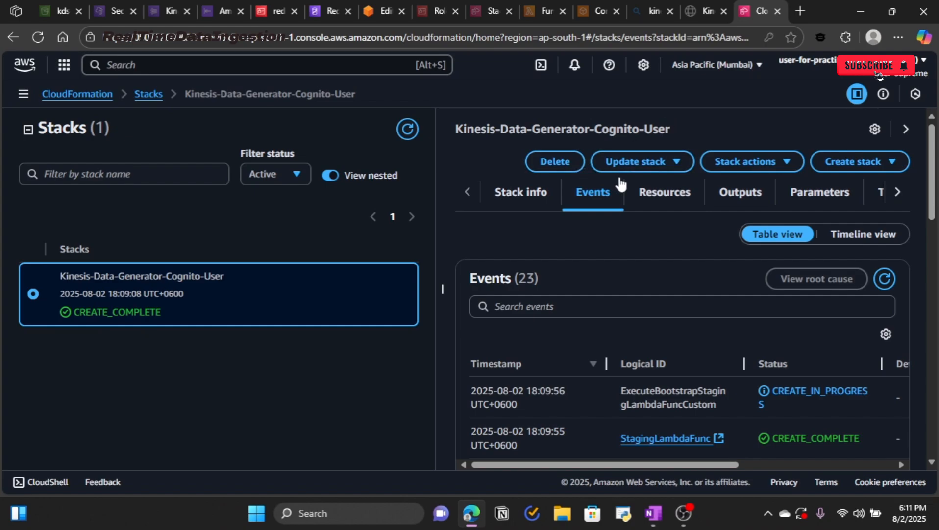
click(740, 200)
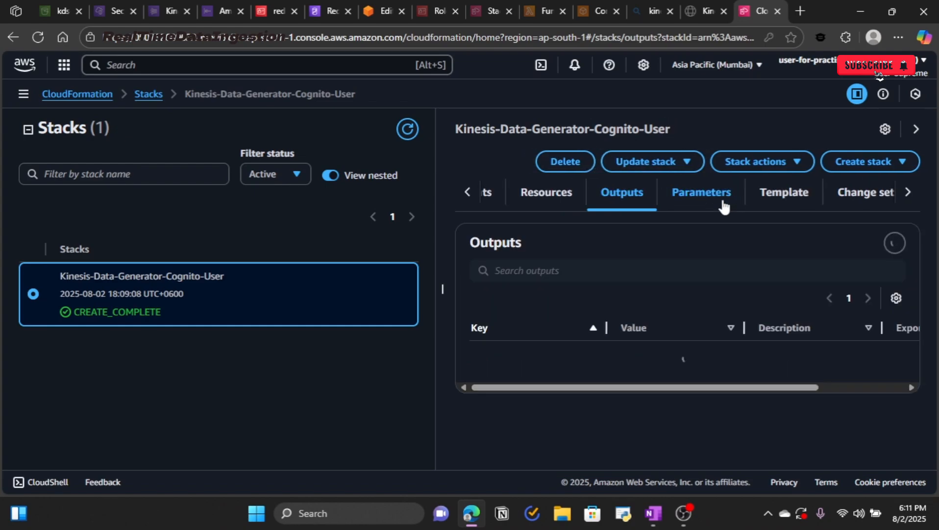
scroll(681, 252, down, 2)
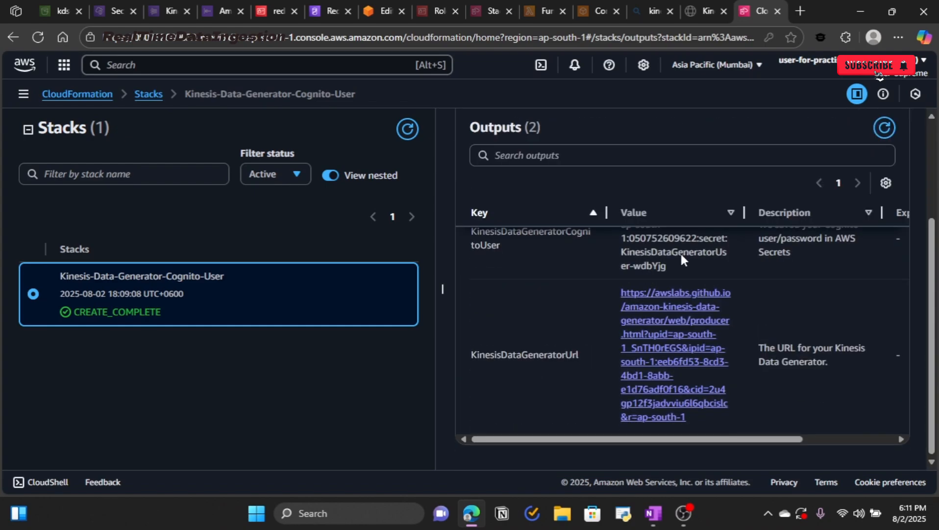
click(667, 334)
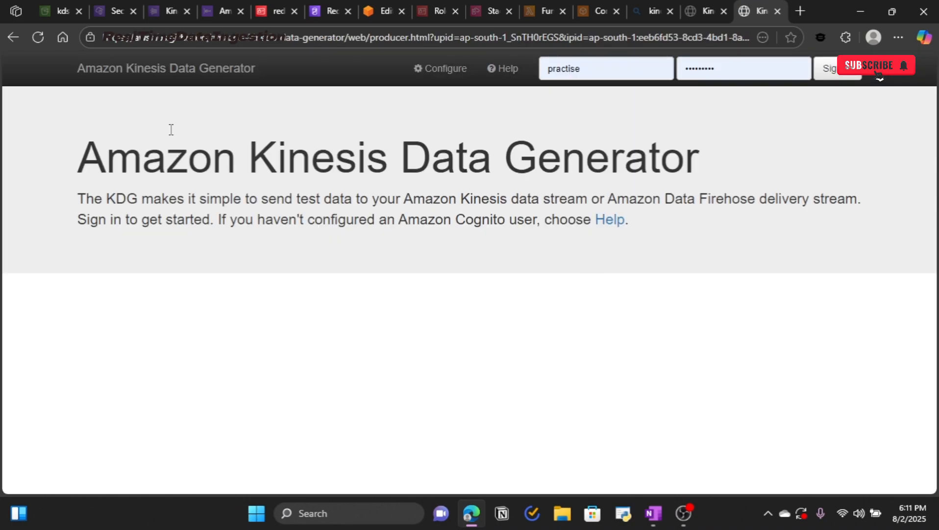
Step: Sign in to the Kinesis Data Generator with the saved Cognito username and password
click(606, 71)
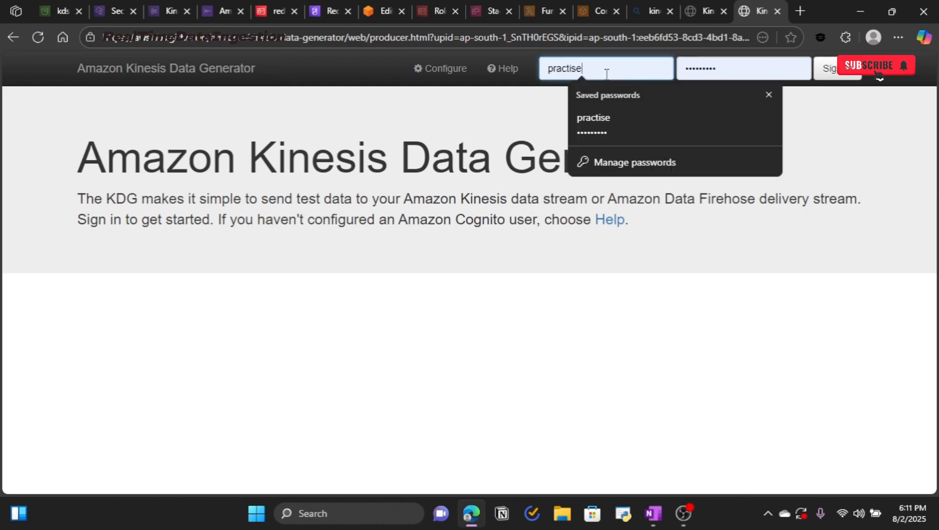
click(616, 123)
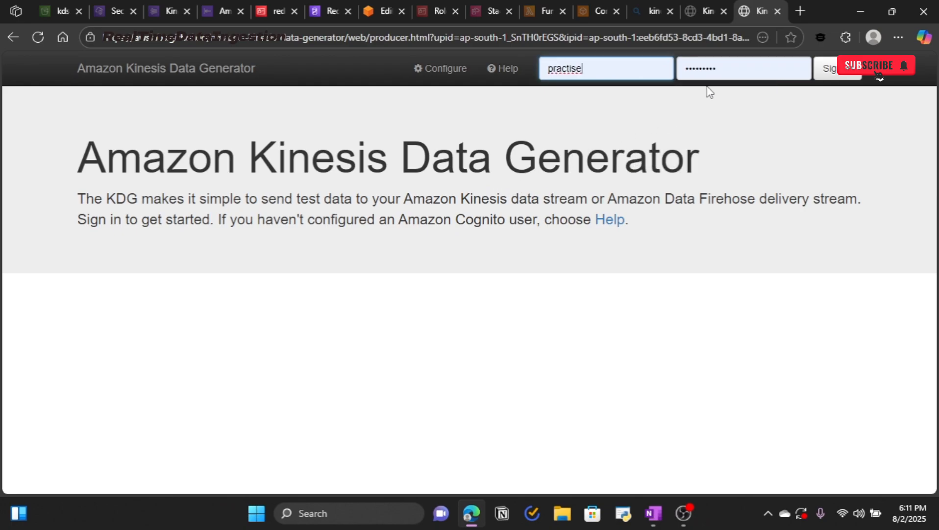
click(728, 77)
click(733, 120)
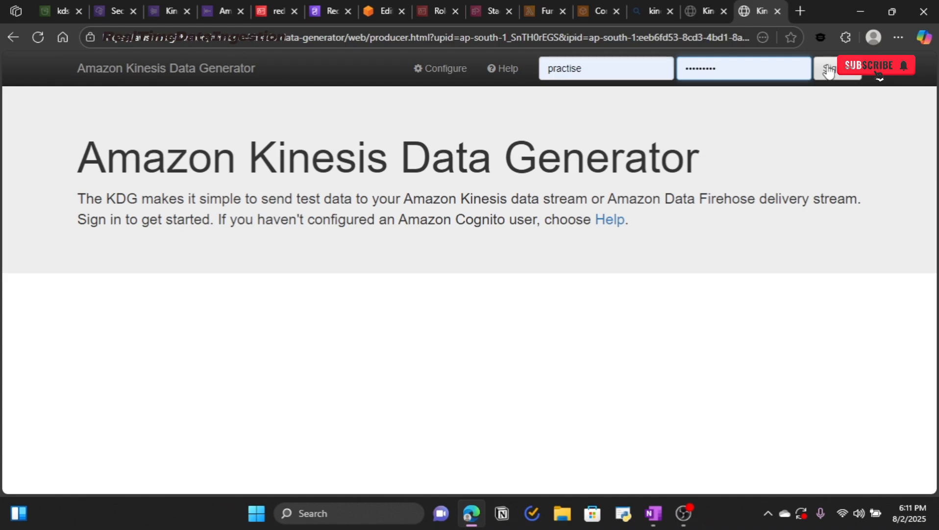
click(828, 71)
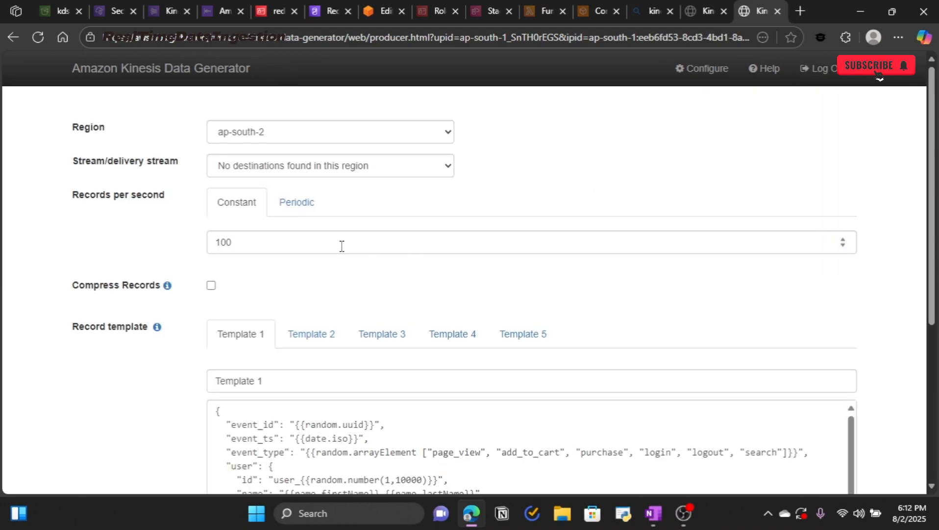
Step: Target Kinesis-data-stream in the ap-south-1 region
click(372, 139)
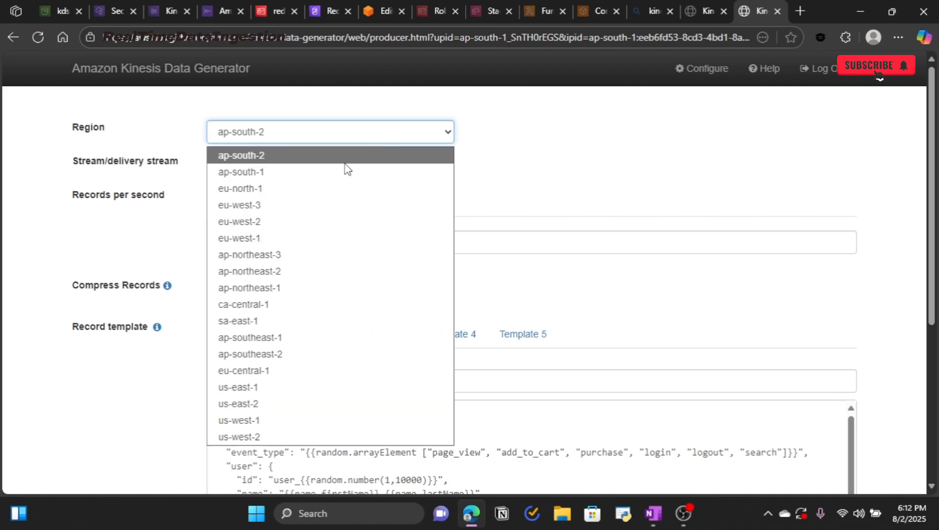
click(323, 173)
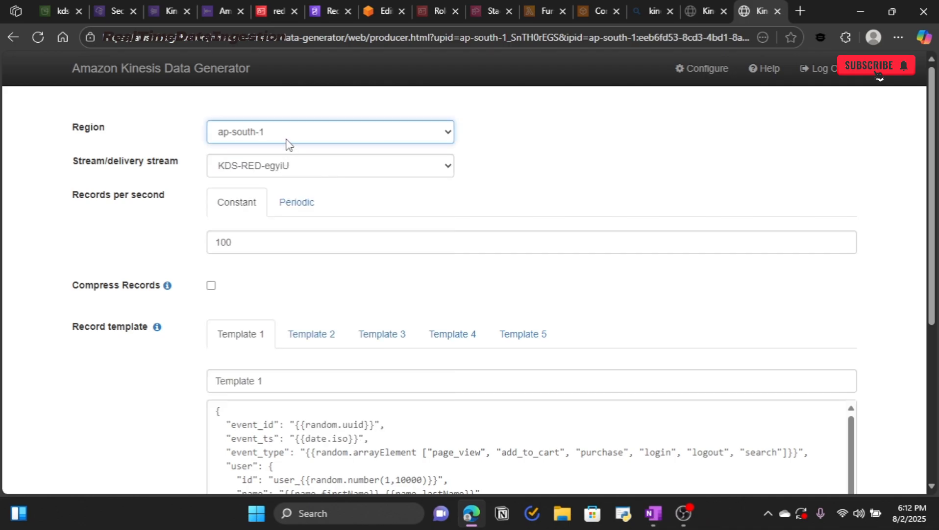
click(305, 176)
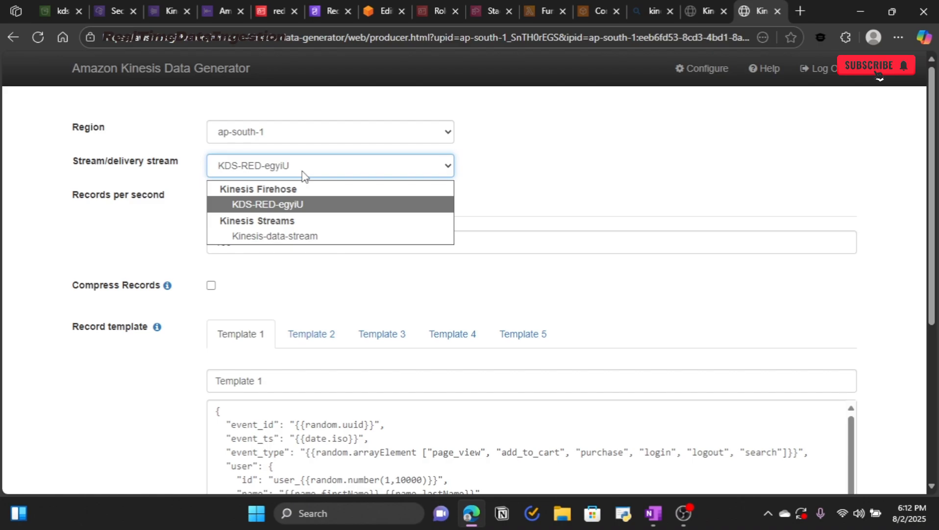
click(294, 236)
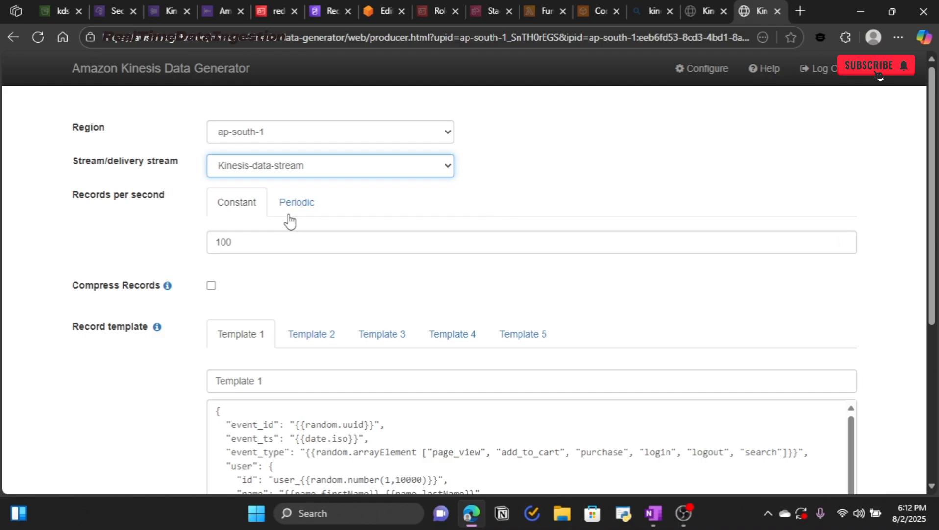
Step: Keep the record rate constant at 100 records per second
click(250, 242)
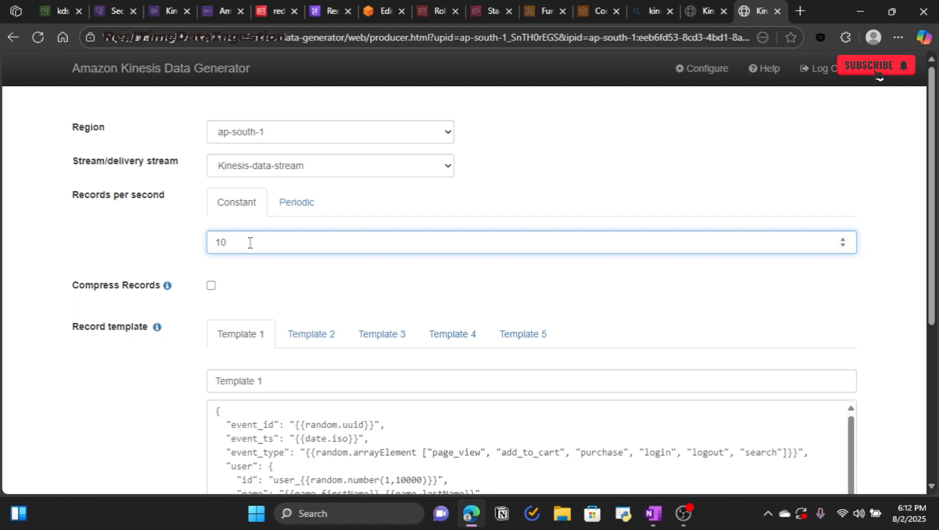
text(2222)
key(BackSpace)
key(BackSpace)
key(BackSpace)
click(318, 206)
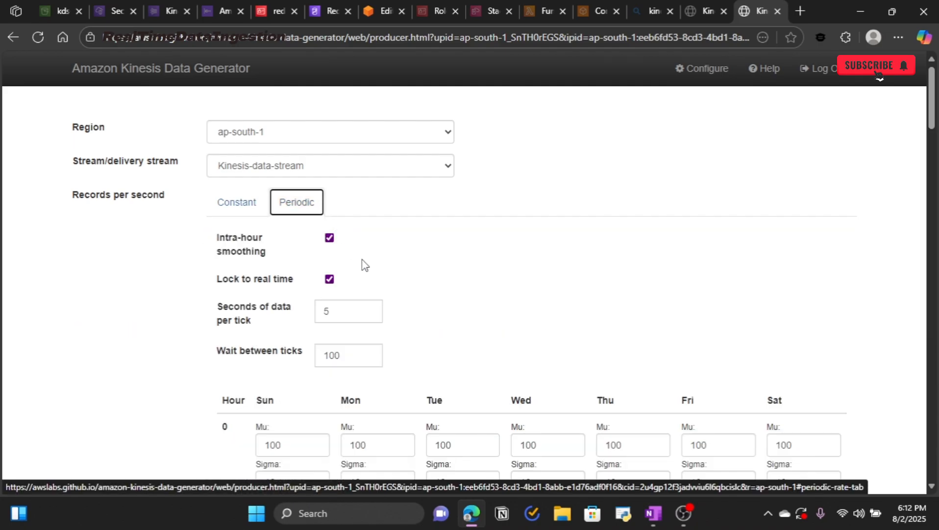
scroll(365, 264, down, 7)
scroll(394, 304, up, 7)
click(245, 205)
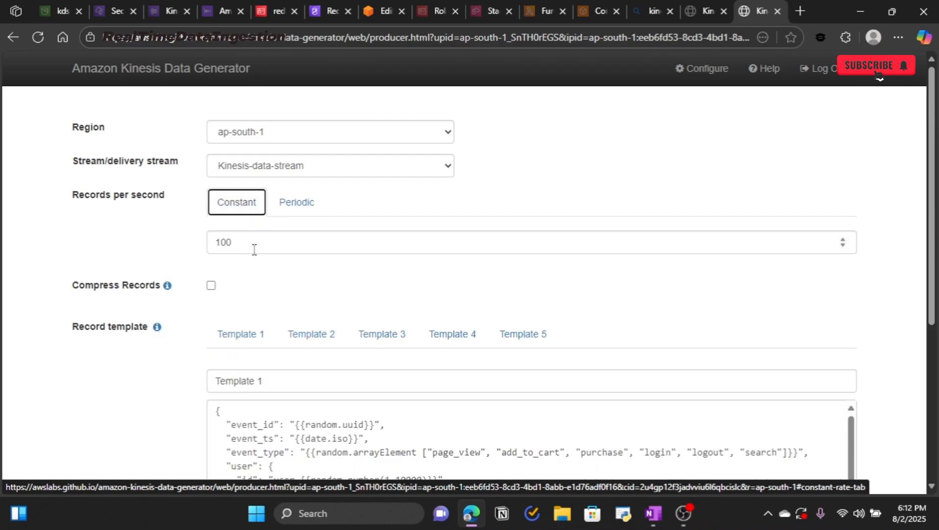
scroll(255, 268, down, 4)
scroll(253, 269, up, 4)
drag(67, 327, 154, 330)
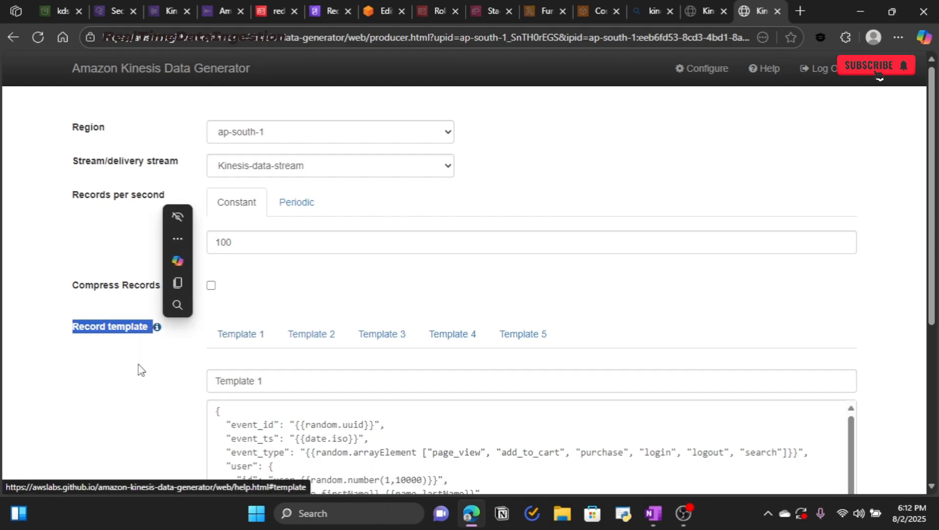
Step: Preview sample records from the stock-ticker Template 2
scroll(146, 372, down, 3)
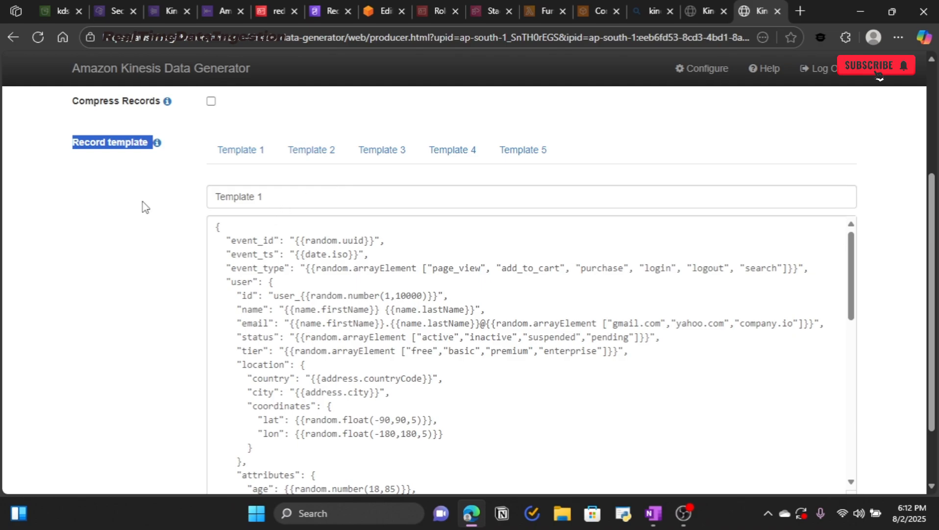
click(363, 113)
click(331, 156)
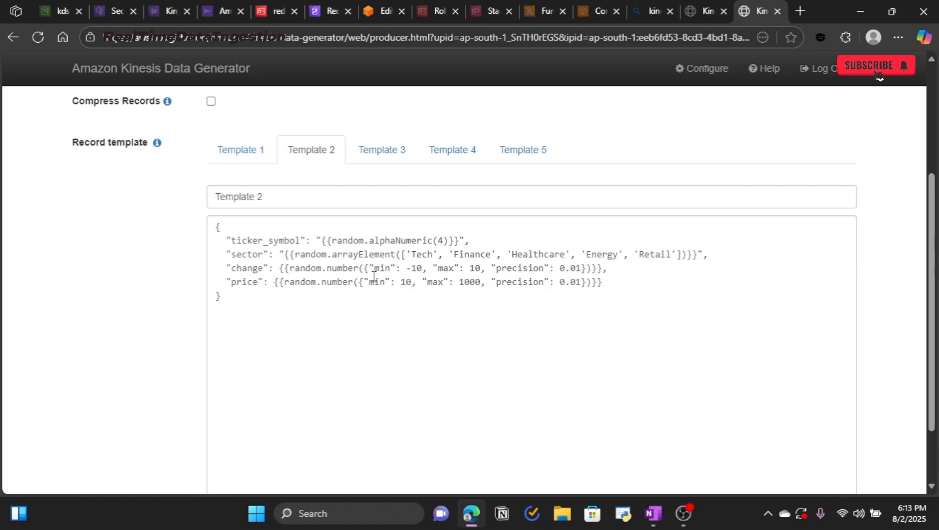
scroll(374, 276, down, 2)
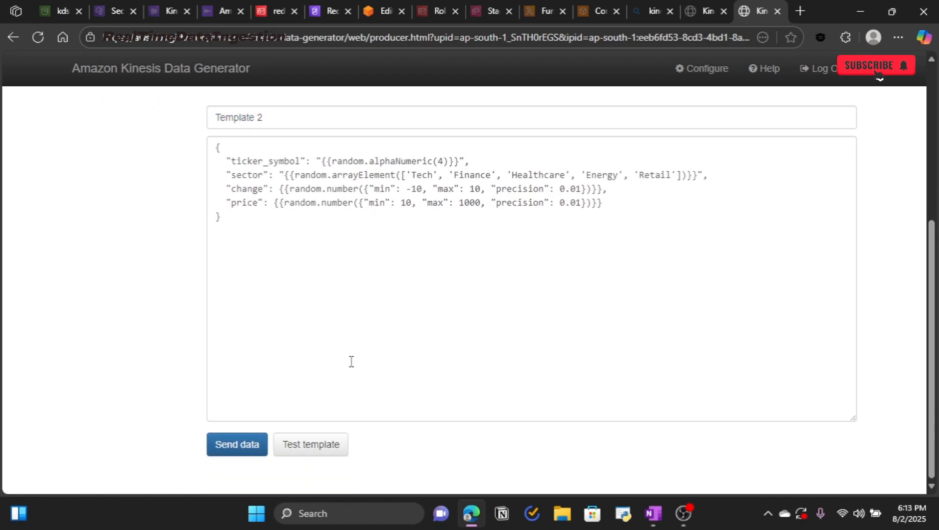
click(326, 456)
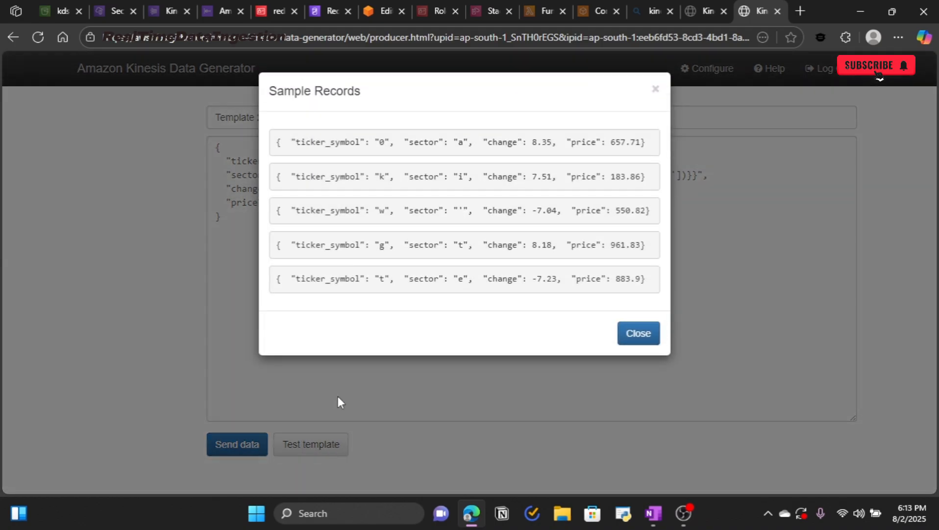
click(636, 337)
Step: Preview Template 1's empty sample, then return to Template 2 and select its JSON
scroll(478, 306, up, 5)
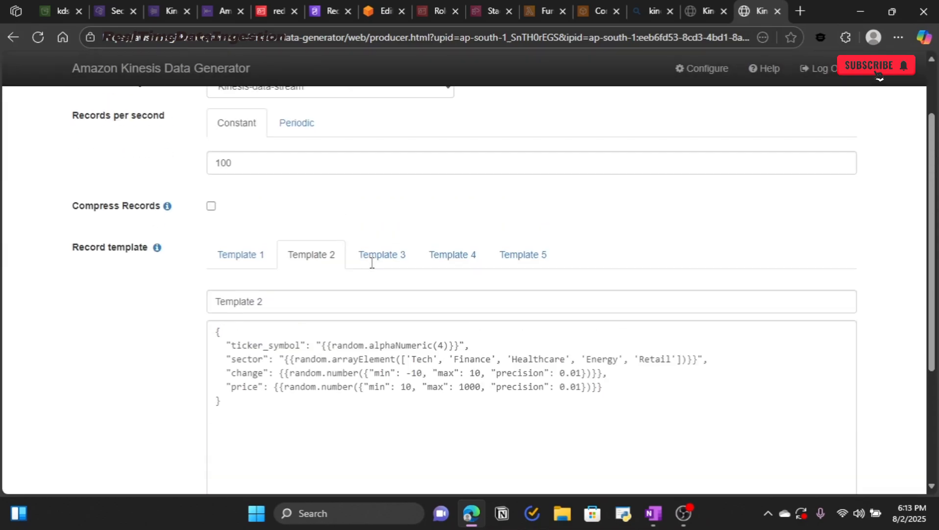
click(244, 263)
scroll(309, 282, down, 3)
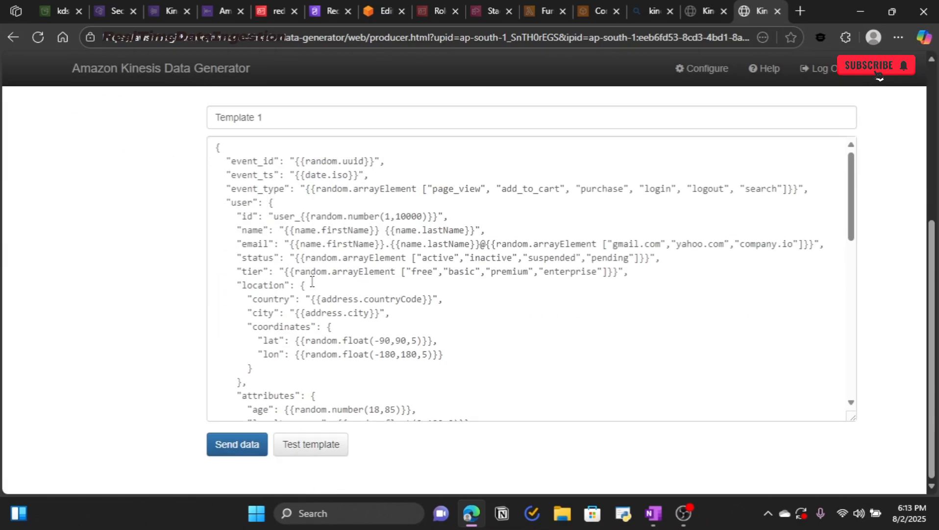
click(323, 446)
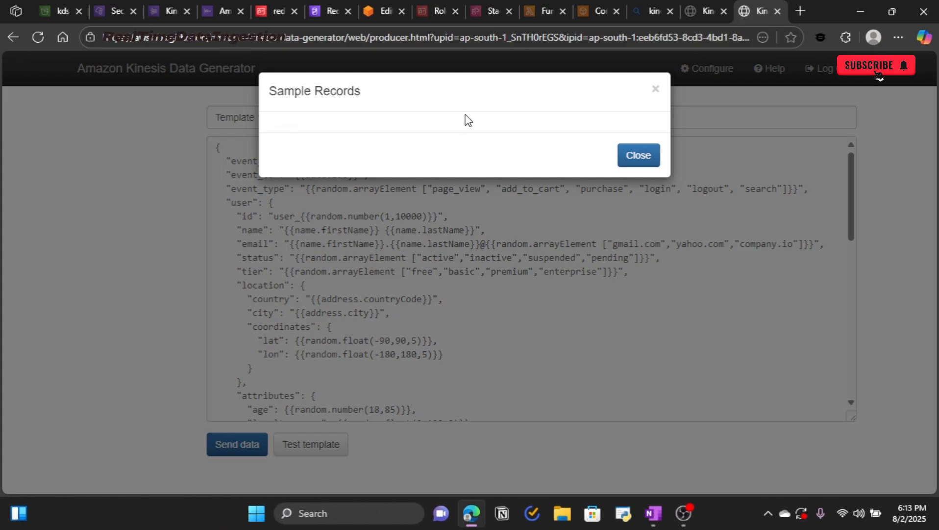
click(637, 158)
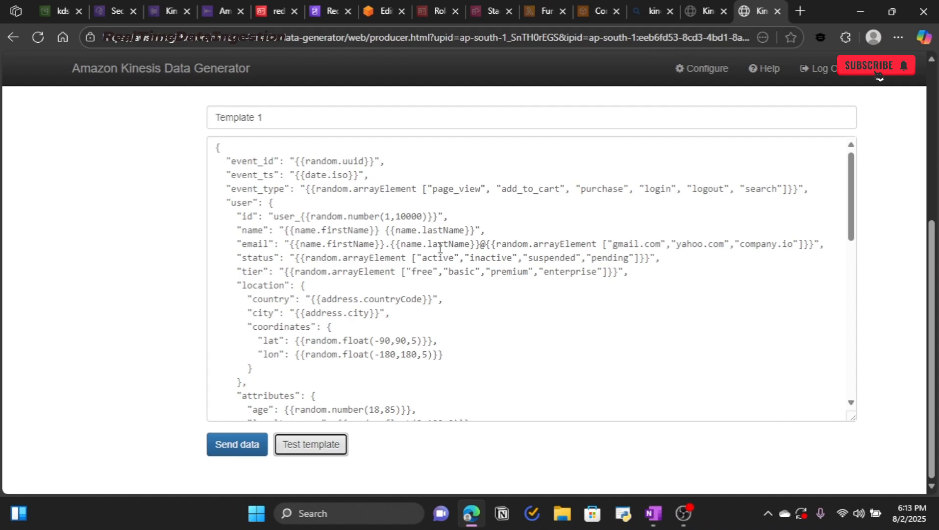
scroll(400, 291, up, 3)
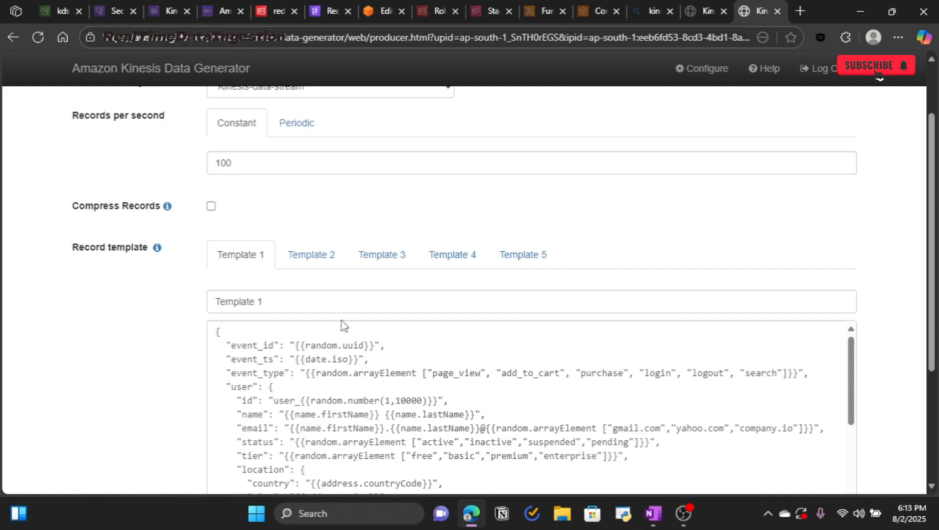
click(316, 265)
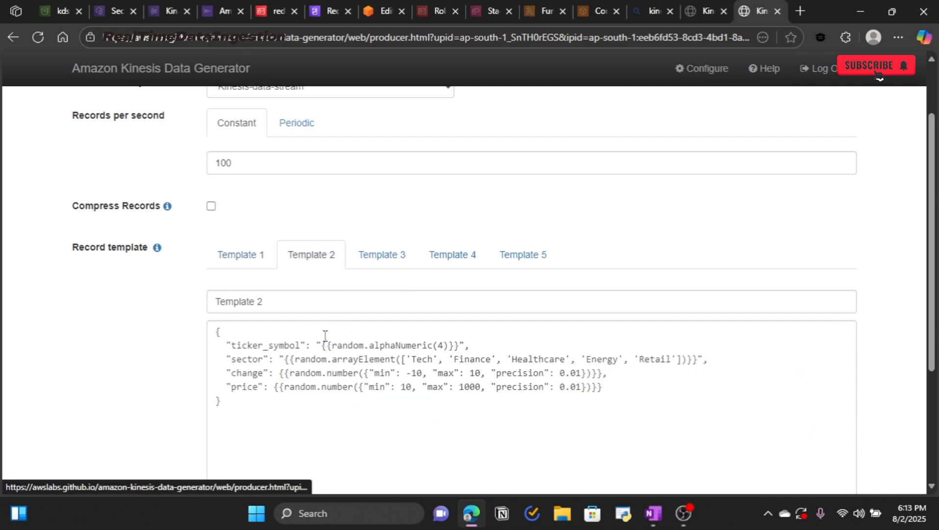
drag(240, 405, 214, 327)
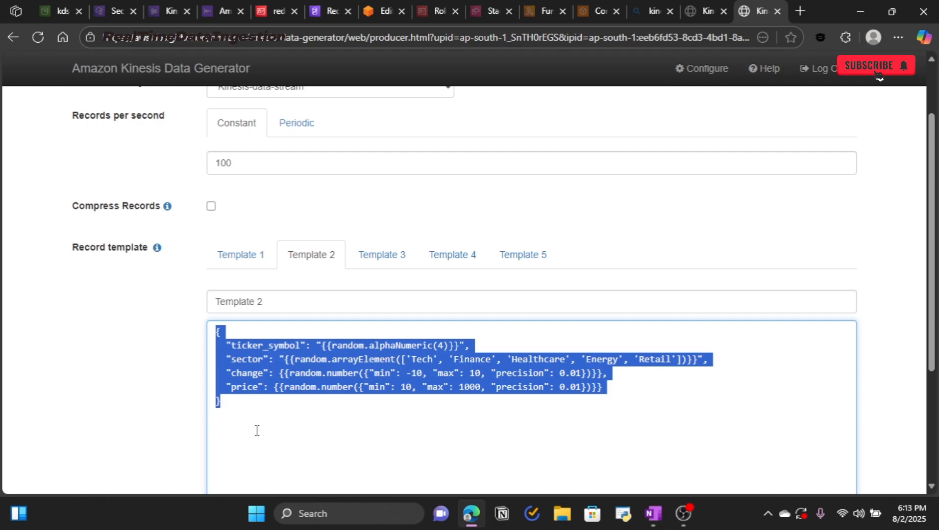
Step: Replace the SELECT query with the pasted CREATE TABLE firehose_test_table statement
click(381, 16)
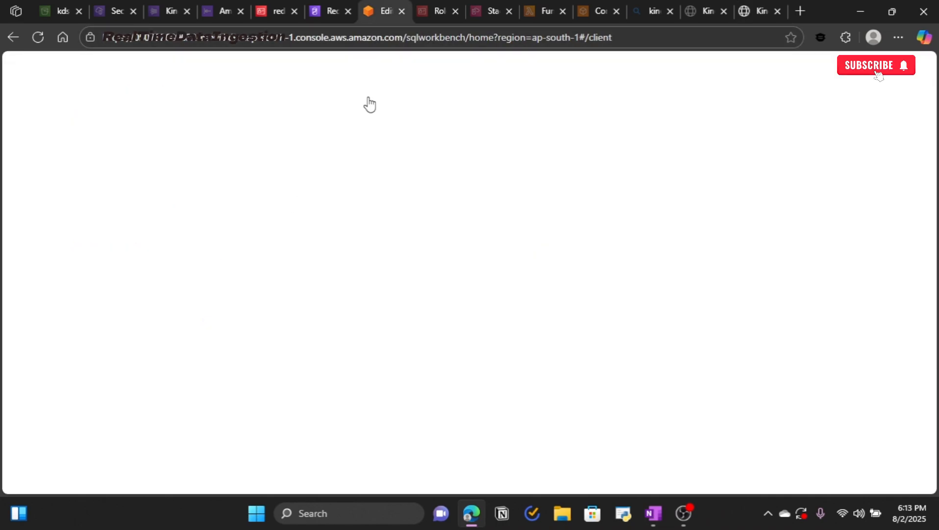
click(414, 222)
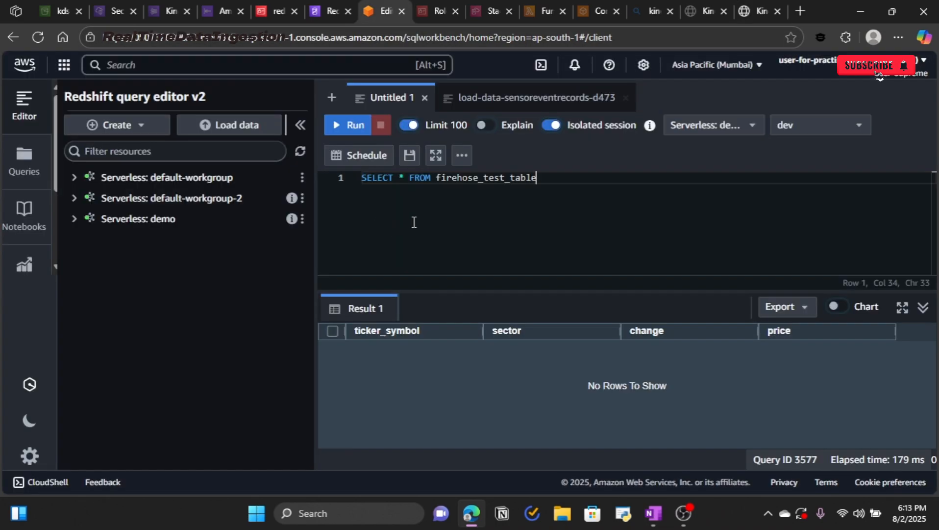
key(BackSpace)
key(BackSpace)
key(BackSpace)
key(BackSpace)
key(BackSpace)
key(BackSpace)
key(BackSpace)
key(BackSpace)
key(BackSpace)
key(BackSpace)
key(BackSpace)
key(BackSpace)
key(BackSpace)
key(BackSpace)
key(BackSpace)
key(BackSpace)
key(BackSpace)
key(BackSpace)
key(BackSpace)
key(BackSpace)
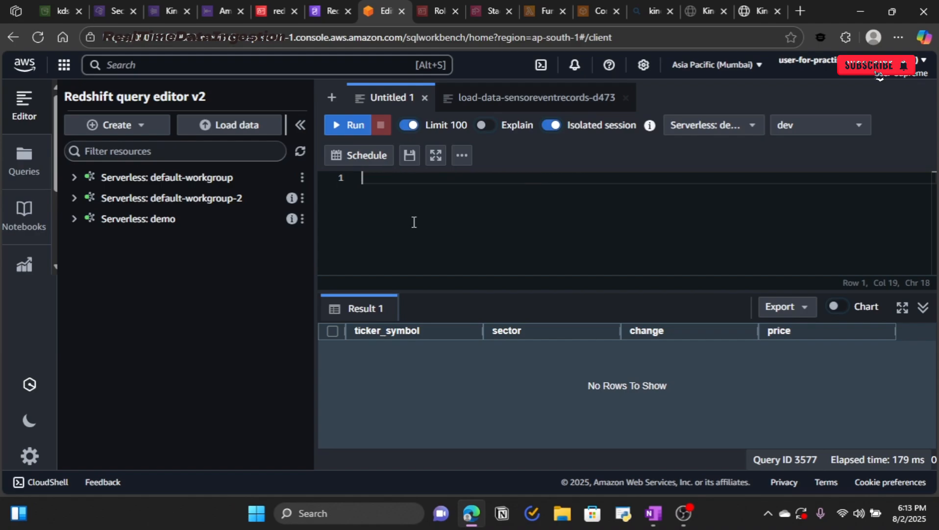
text(Create table firehose_test_table (       ticker_symbol varchar(4),       sector varchar(16),       change float,       price float );)
key(ctrl+a)
click(395, 265)
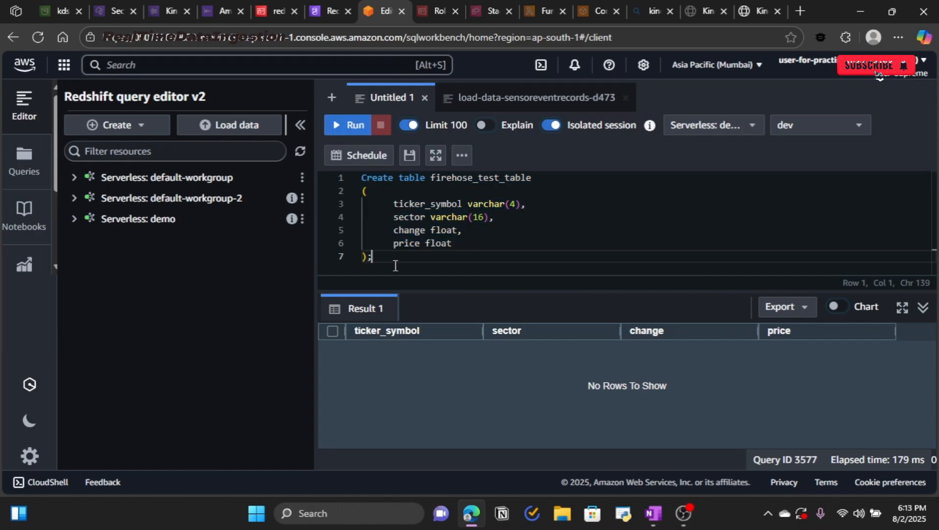
drag(394, 264, 356, 182)
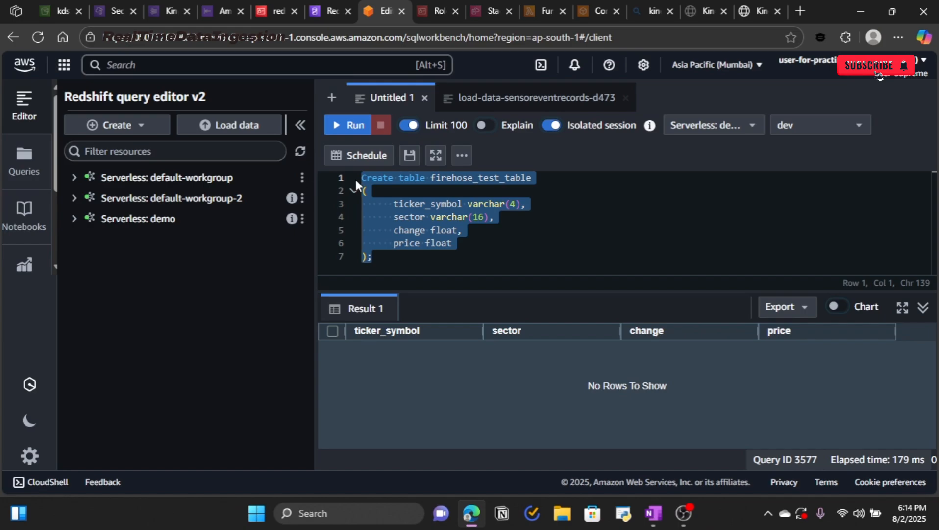
click(499, 232)
Step: Review the column types: ticker_symbol varchar(4), sector varchar(16), change and price float
drag(466, 207, 511, 205)
double_click(444, 230)
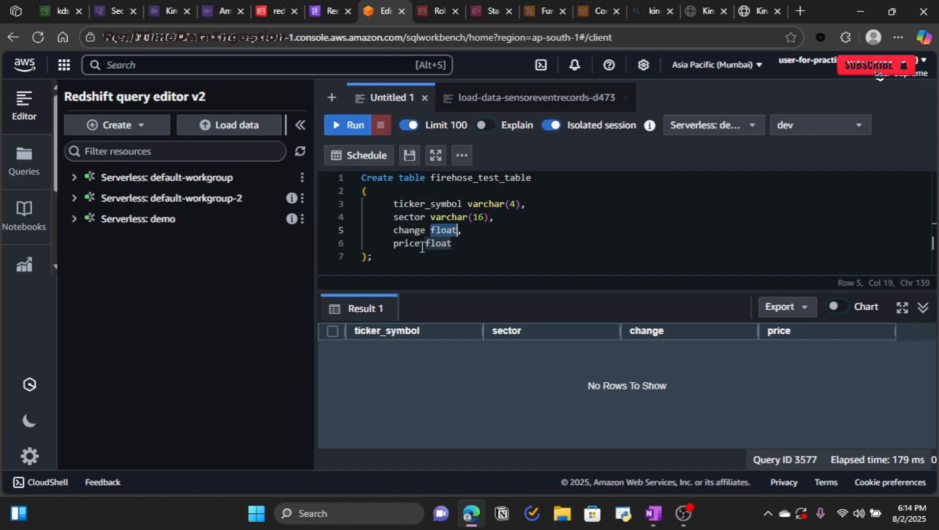
click(484, 239)
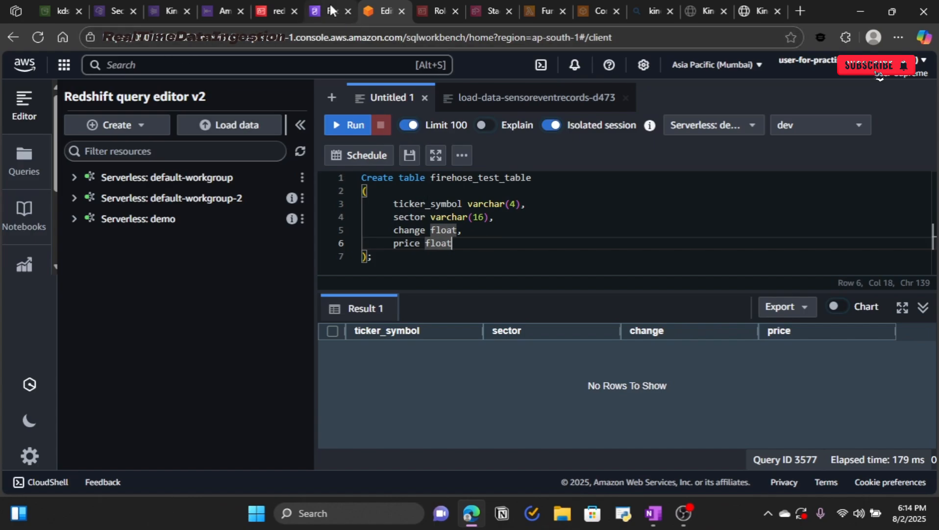
Step: Preview Template 2's sample stock records again in the generator
click(749, 11)
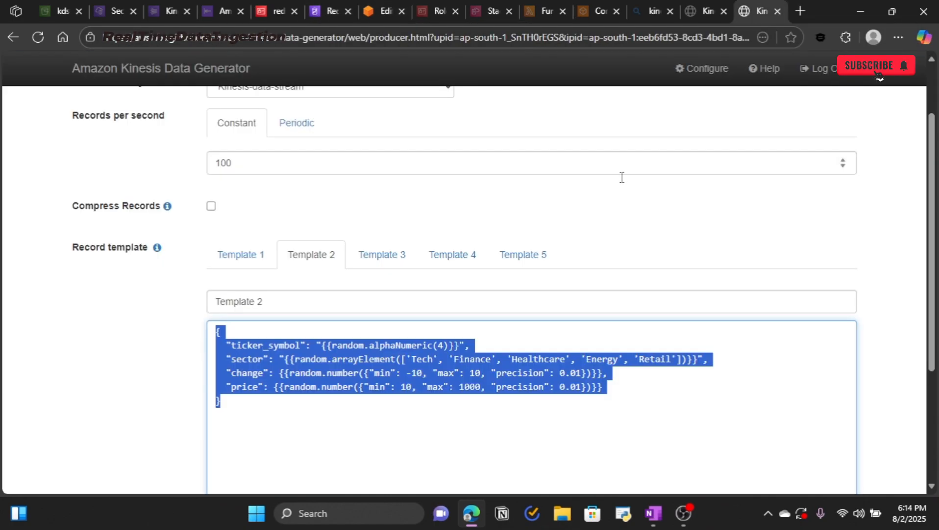
click(599, 247)
scroll(564, 255, down, 4)
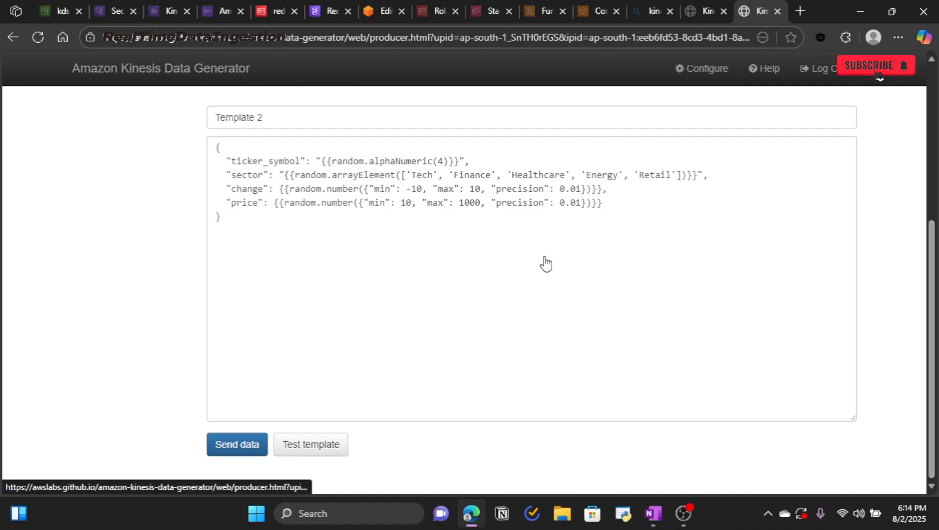
click(333, 444)
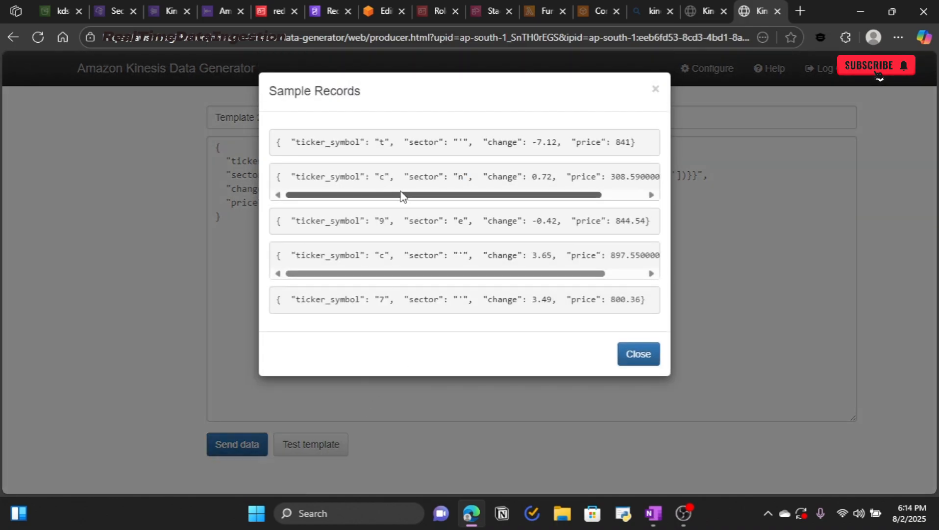
drag(520, 273, 608, 279)
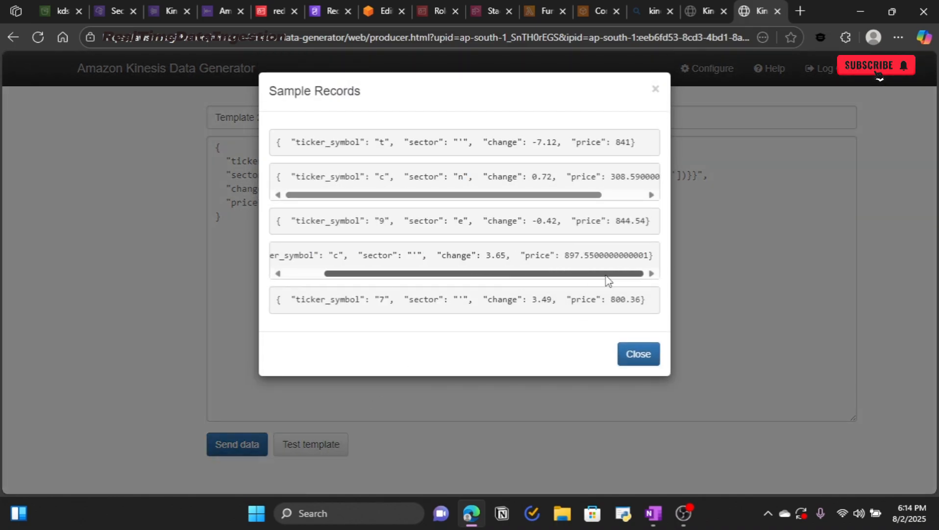
drag(504, 184, 601, 189)
drag(377, 194, 476, 197)
click(639, 354)
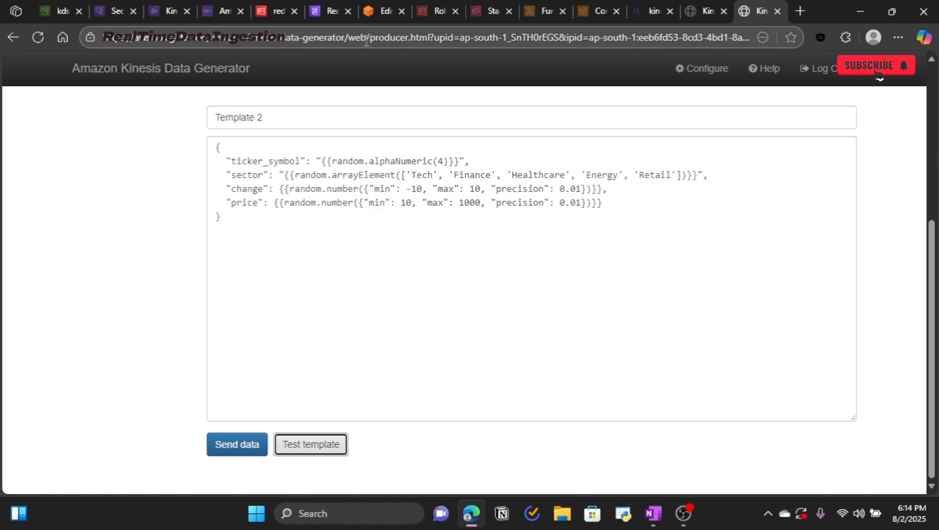
Step: Confirm Kinesis-data-stream is the selected target stream and reselect the Template 2 JSON
scroll(316, 262, up, 3)
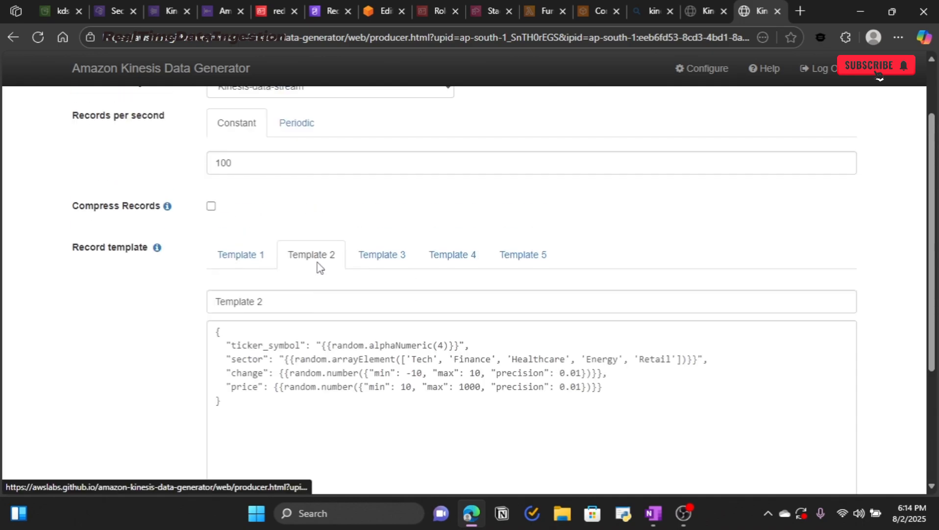
scroll(318, 265, down, 3)
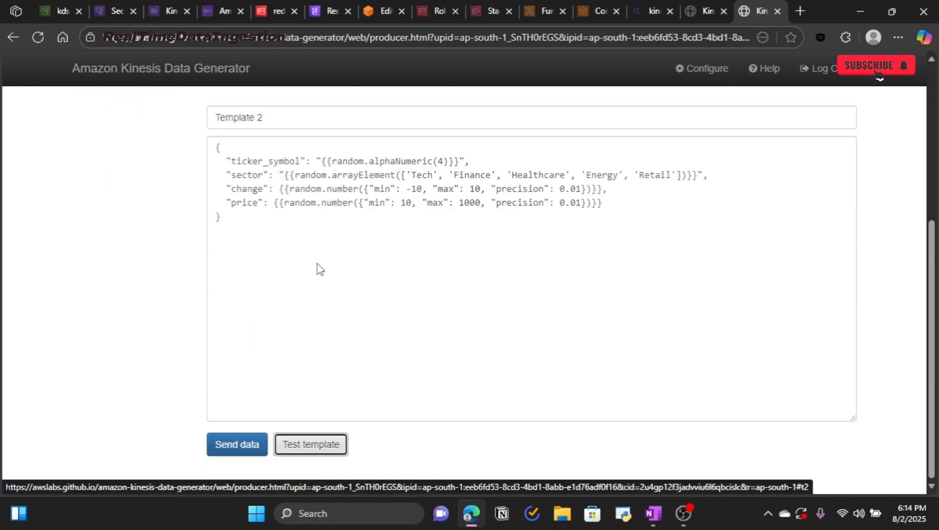
scroll(318, 263, up, 4)
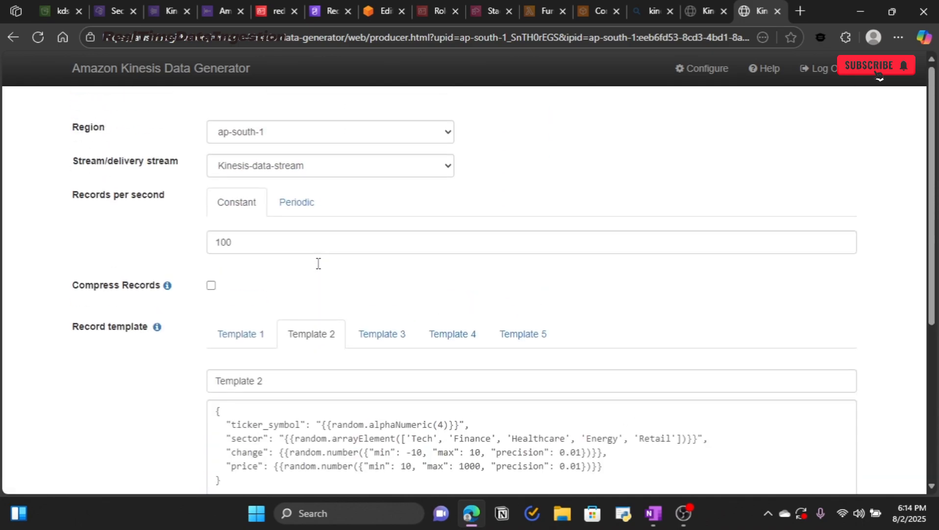
click(326, 169)
scroll(306, 272, down, 3)
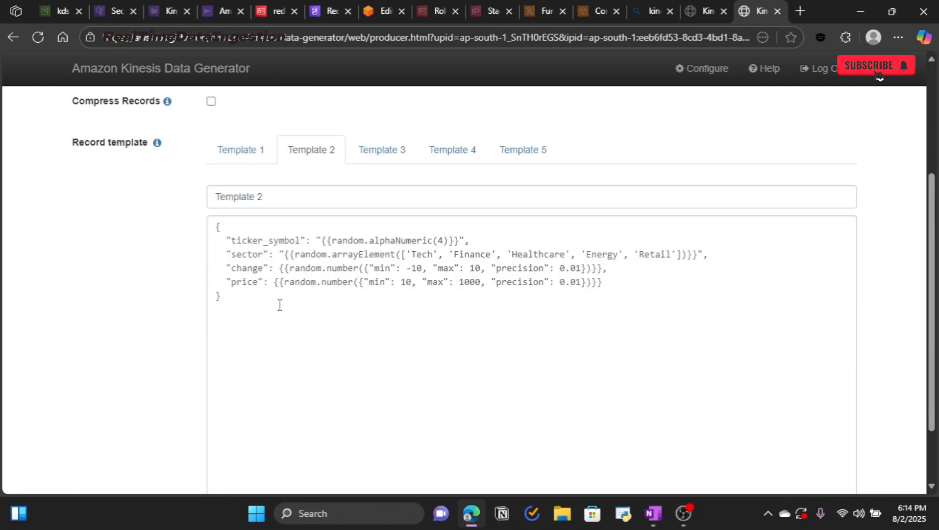
drag(245, 302, 201, 201)
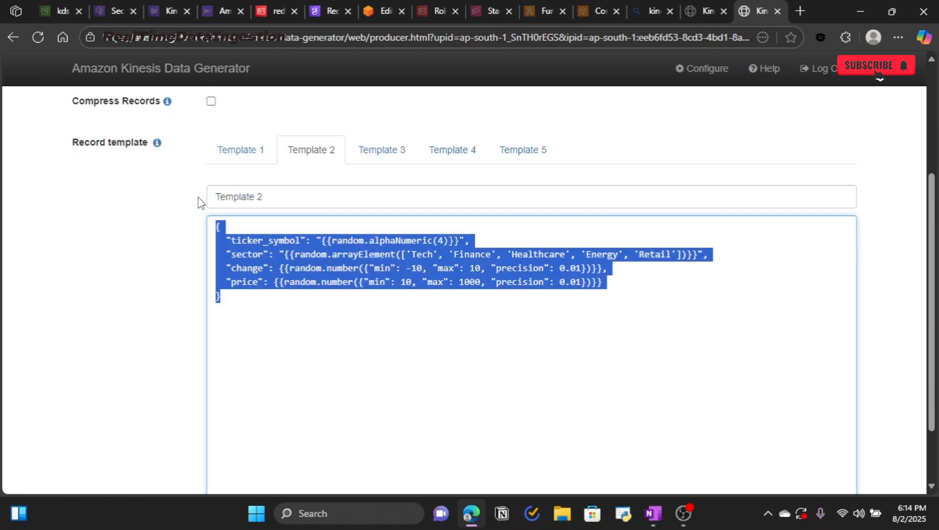
click(109, 275)
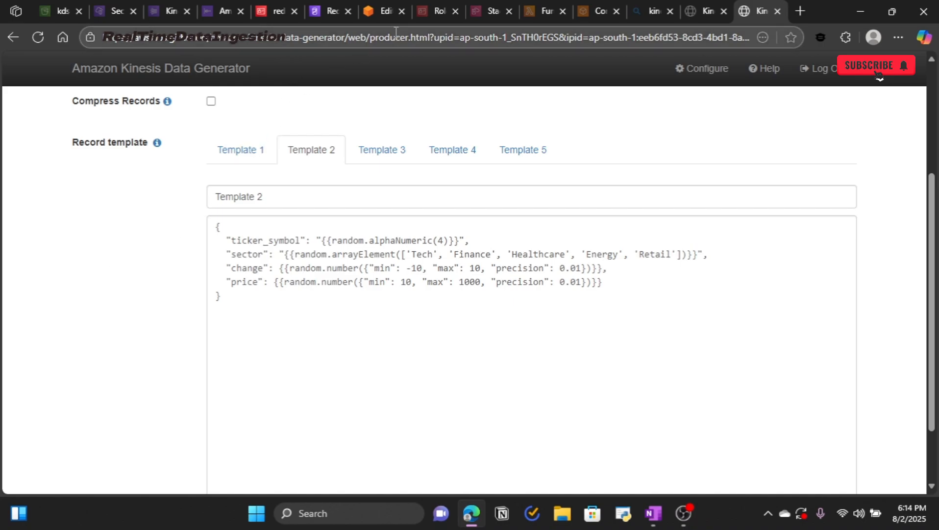
click(385, 11)
Step: Replace the editor text with SELECT * FROM firehose_test_table and run it
drag(359, 268, 357, 163)
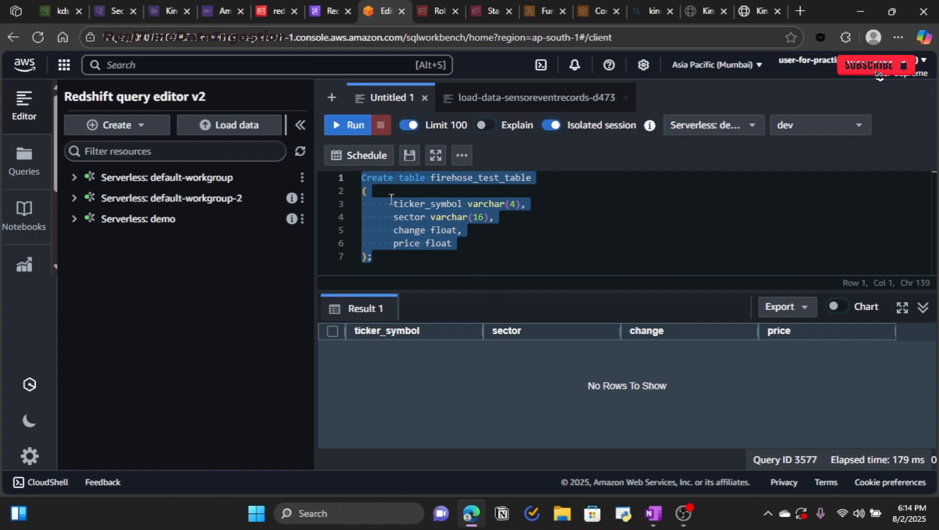
key(BackSpace)
text(select)
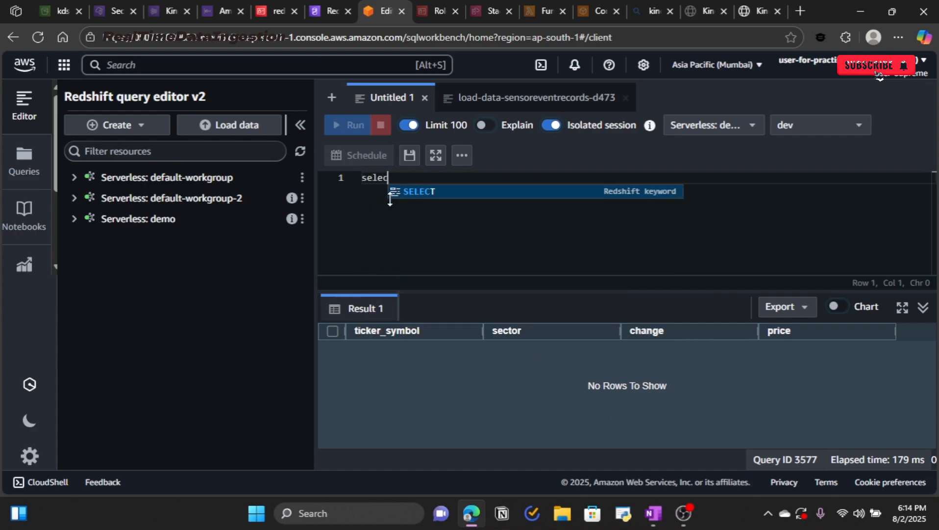
key(Return)
text(* from)
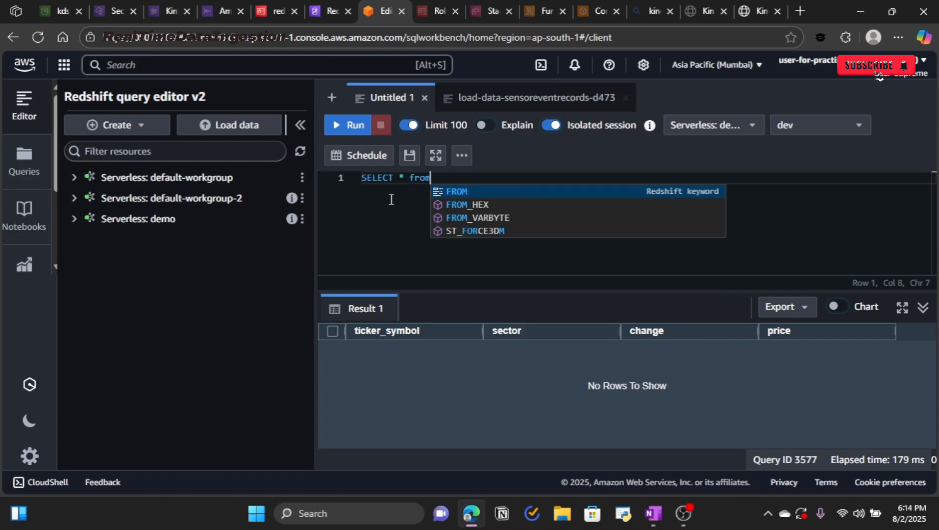
key(Return)
text(fire)
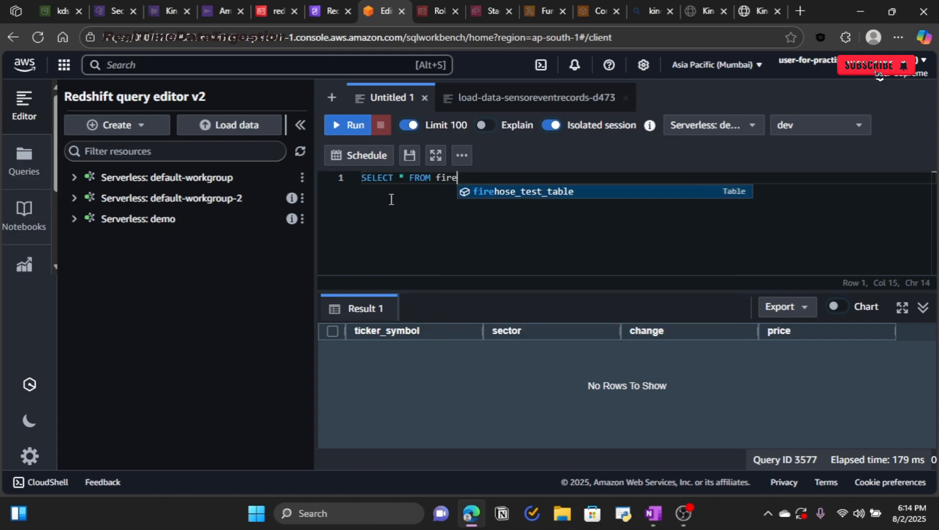
key(Return)
key(ctrl+Return)
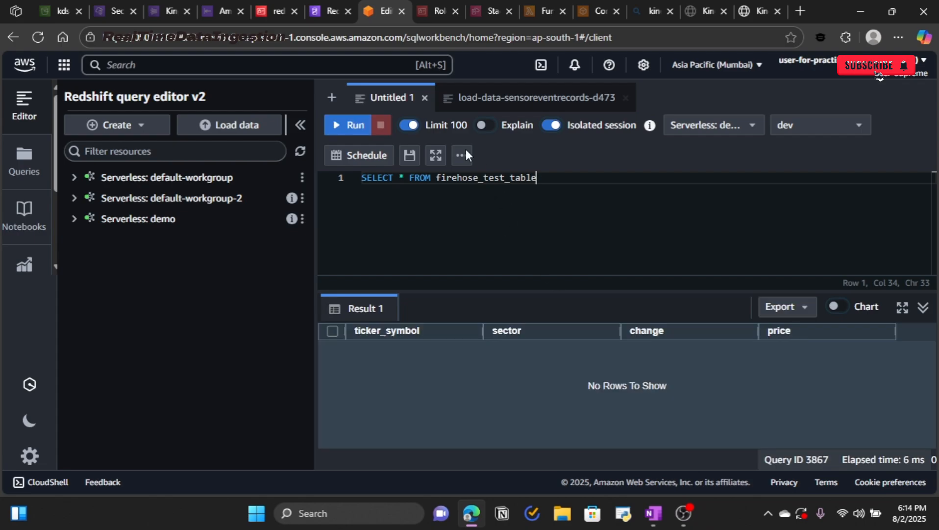
Step: Switch to the Kinesis Data Generator page, then over to the OneNote notes window
click(744, 16)
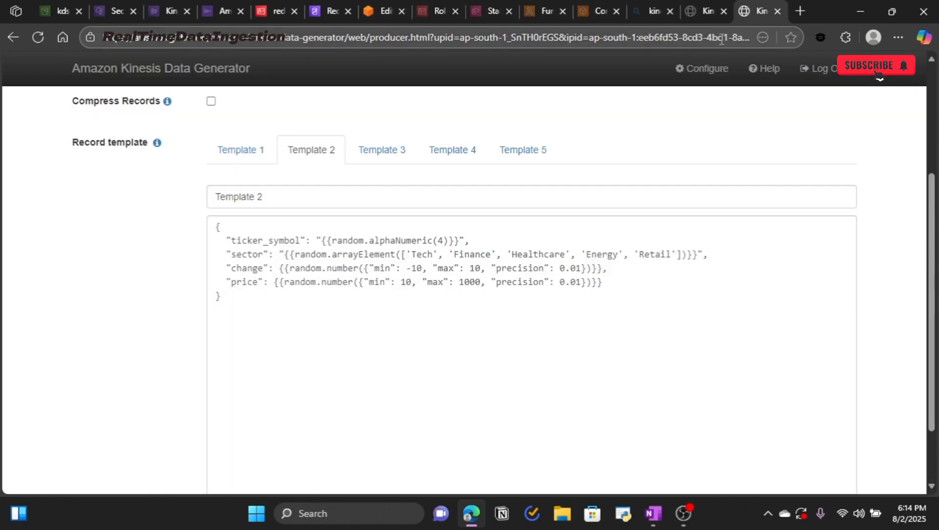
key(alt+Tab)
key(Tab)
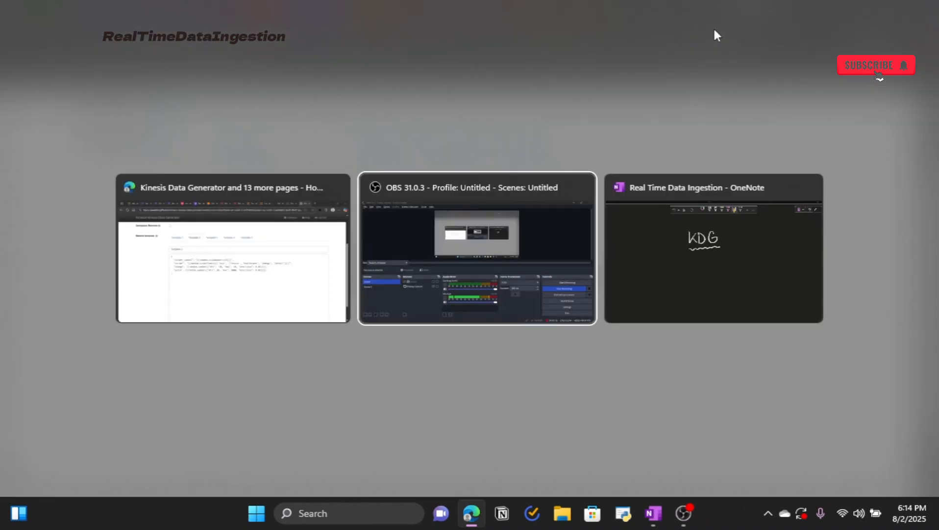
scroll(513, 316, up, 15)
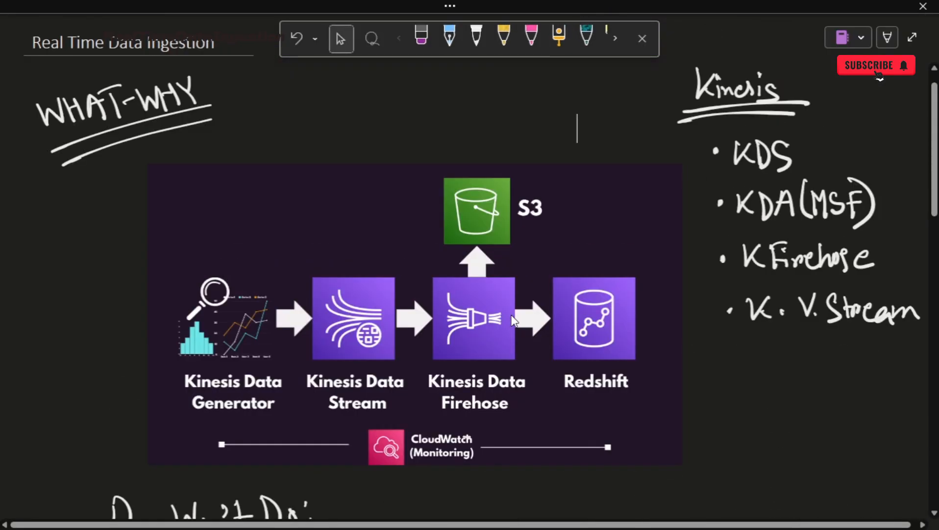
click(559, 35)
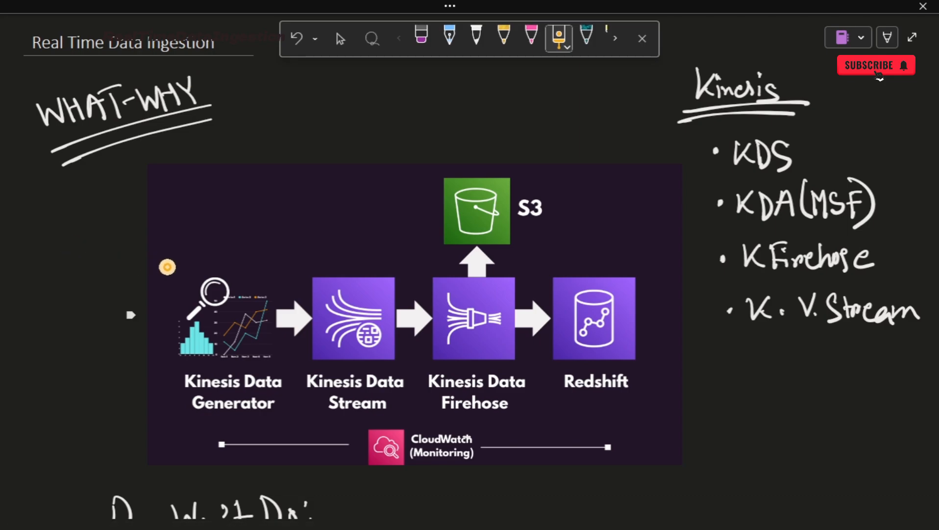
mouse_move(143, 253)
mouse_down()
mouse_move(328, 253)
mouse_move(415, 139)
mouse_move(563, 251)
mouse_move(667, 379)
mouse_move(347, 433)
mouse_move(134, 404)
mouse_move(134, 247)
mouse_move(147, 246)
mouse_up()
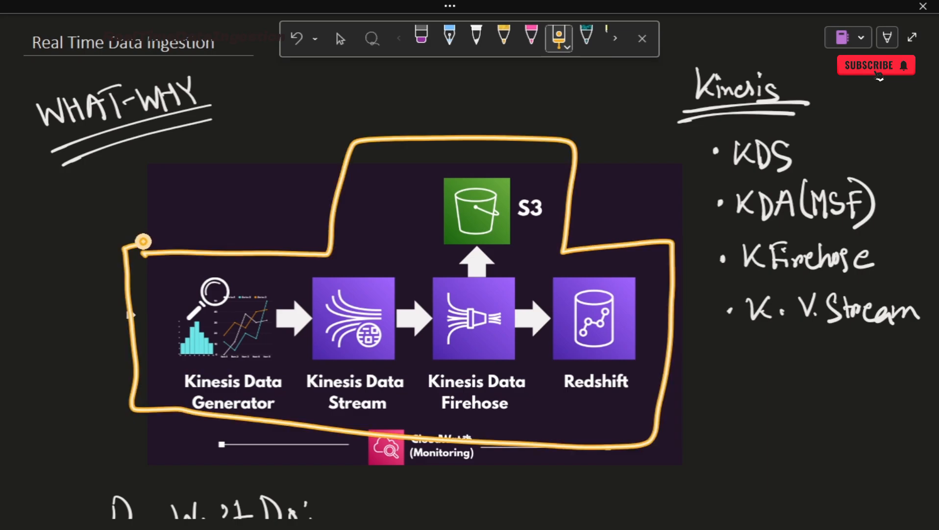
key(alt+Tab)
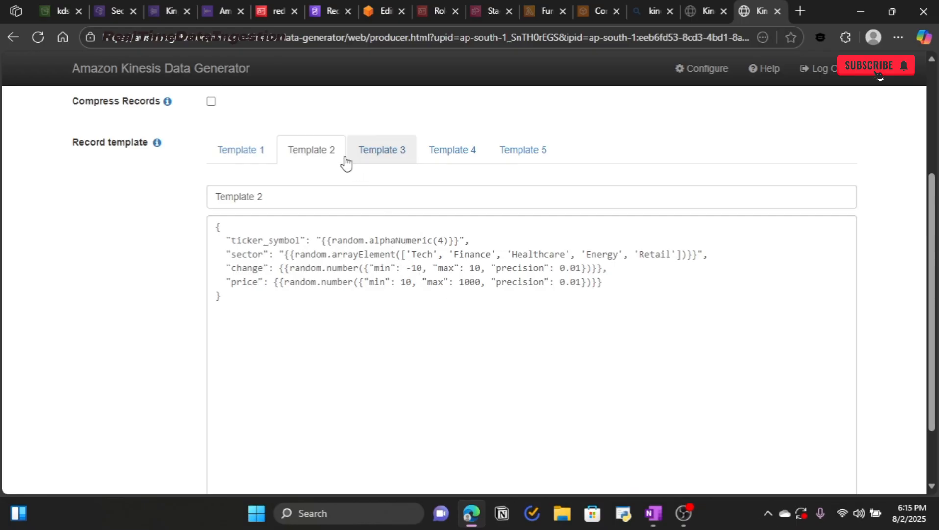
Step: Check the Kinesis-data-stream's Monitoring metrics
click(216, 6)
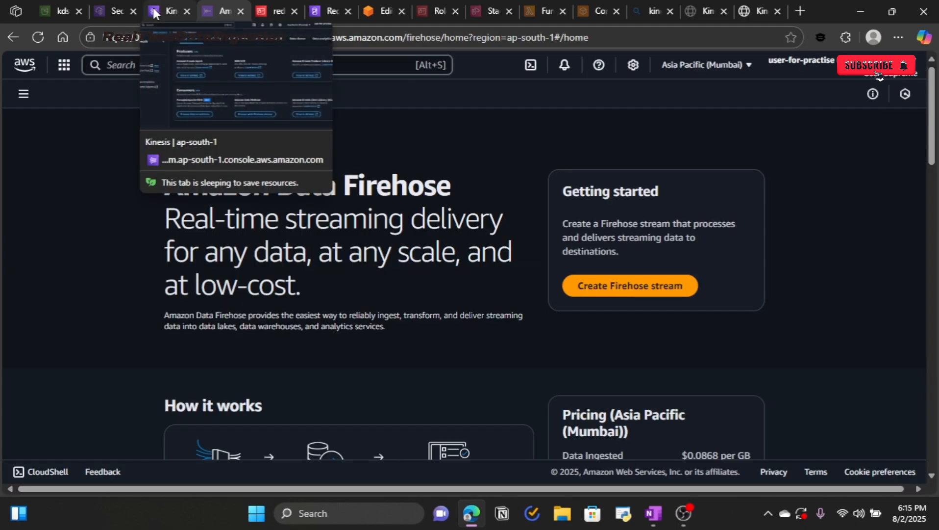
click(174, 7)
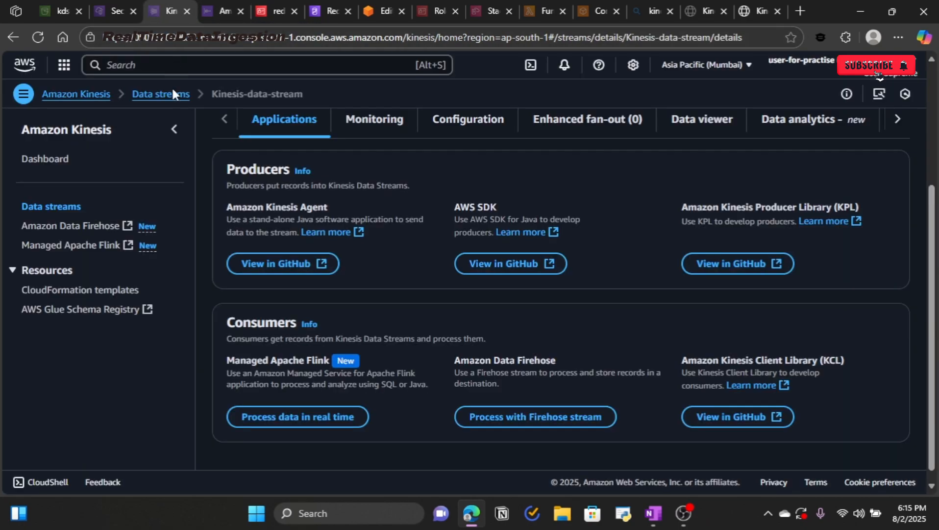
scroll(401, 375, up, 3)
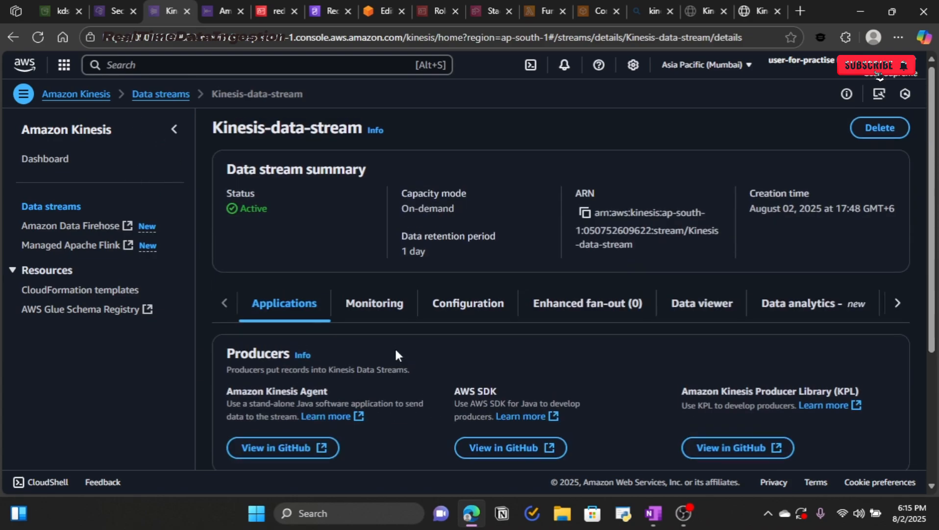
click(374, 303)
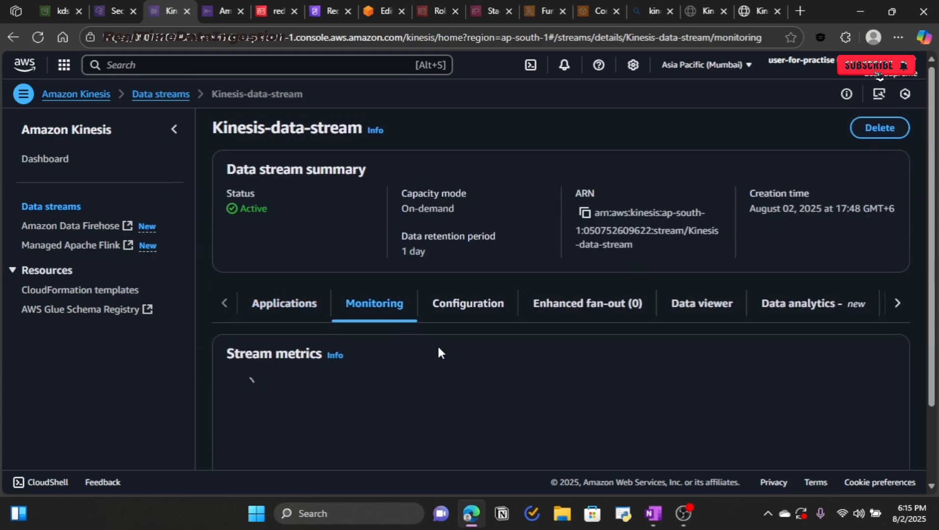
scroll(437, 344, down, 2)
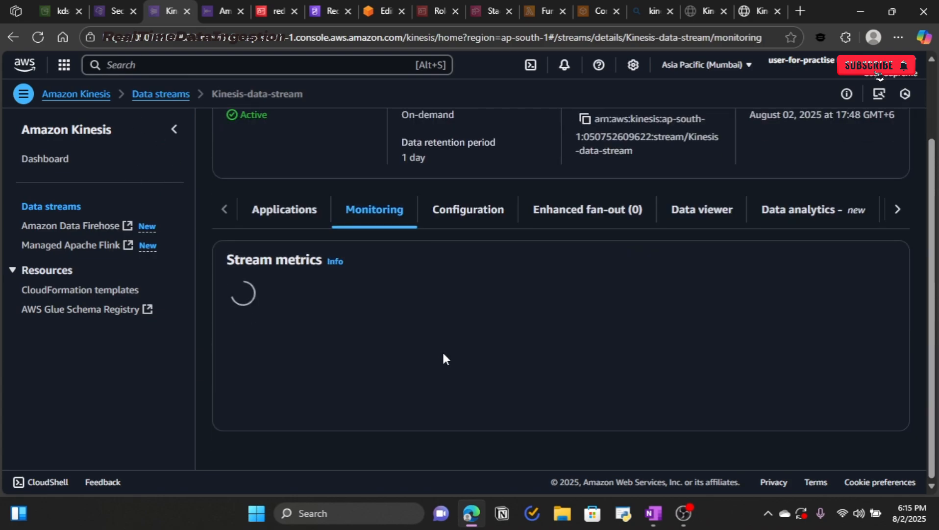
Step: Open the KDS-RED-egyiU Firehose stream, confirm its destination error logs are empty, then switch to OneNote
click(223, 15)
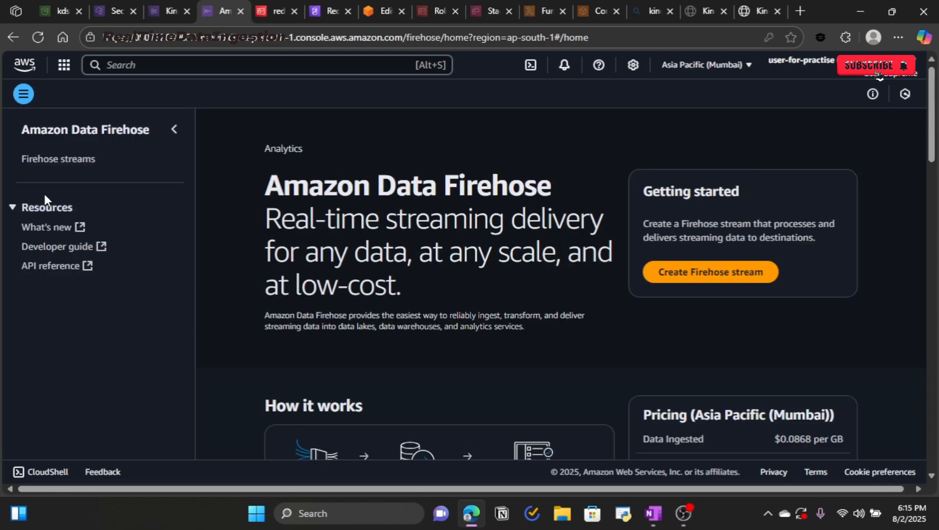
click(59, 160)
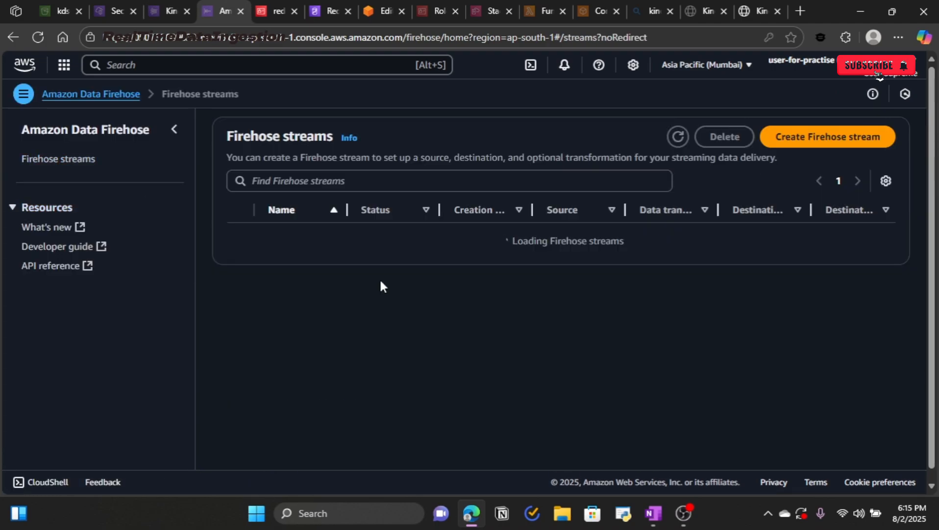
click(298, 245)
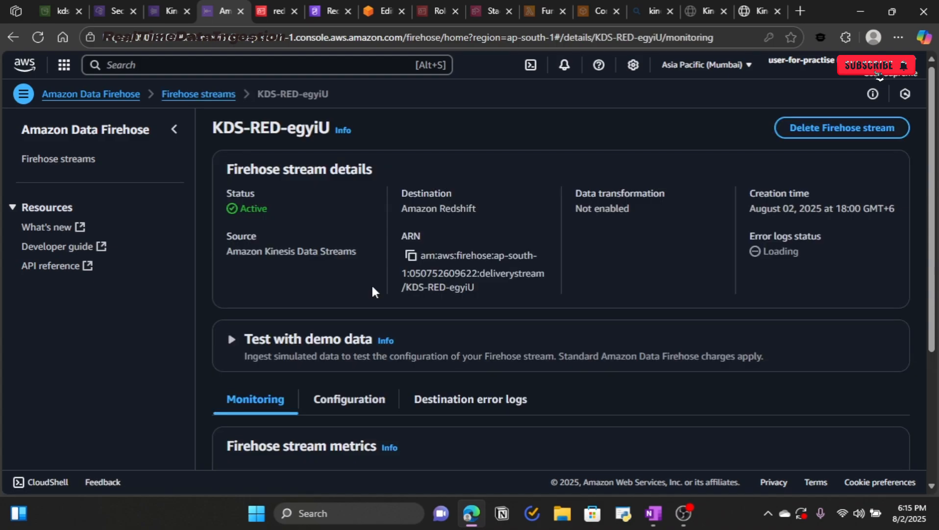
scroll(409, 346, down, 4)
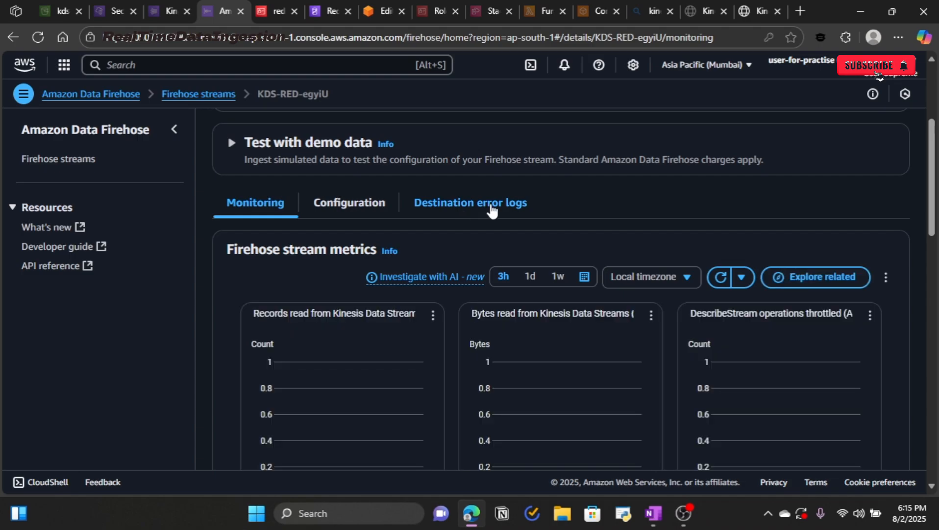
click(491, 207)
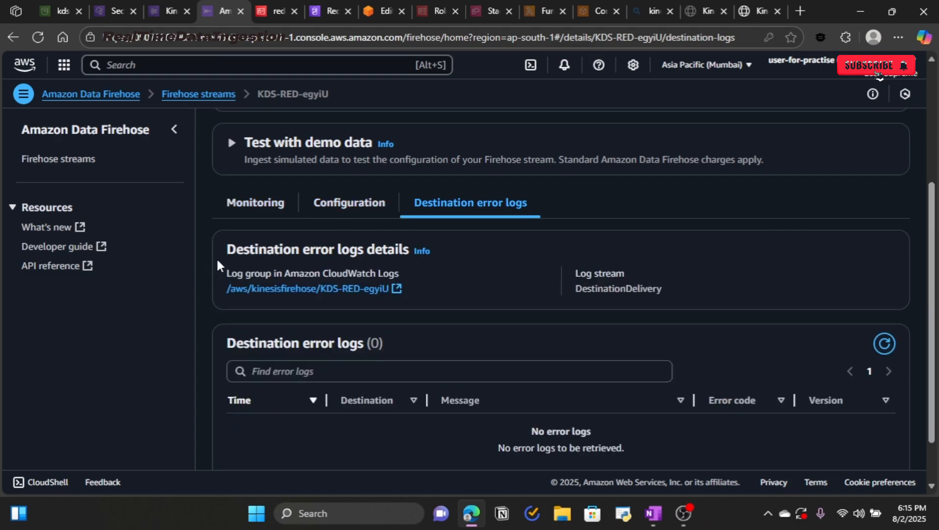
click(250, 208)
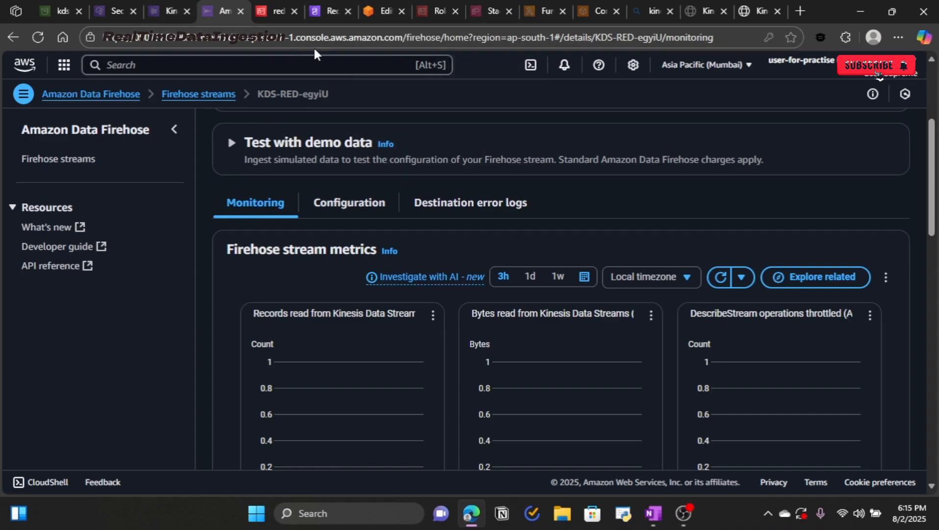
key(alt+Tab)
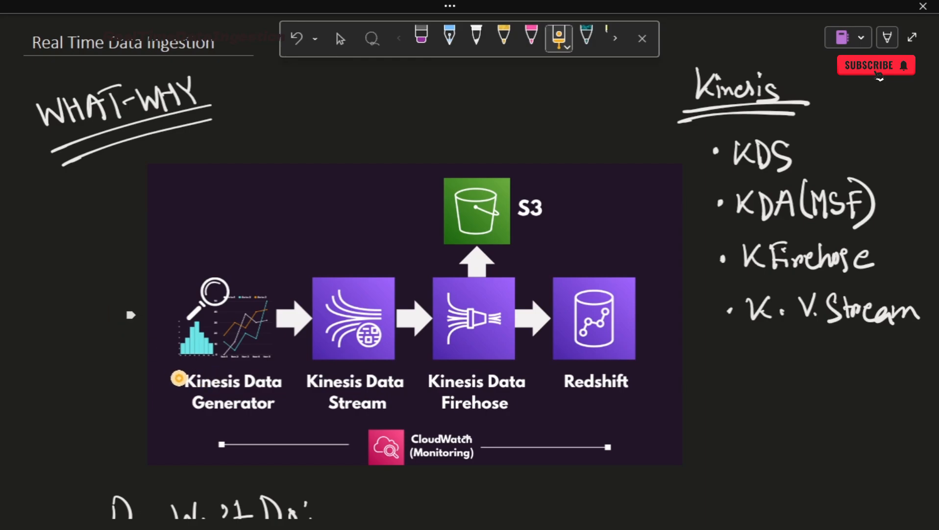
Step: Trace the Generator, Kinesis Data Stream, S3, Firehose and Redshift stages on the diagram
drag(168, 376, 315, 257)
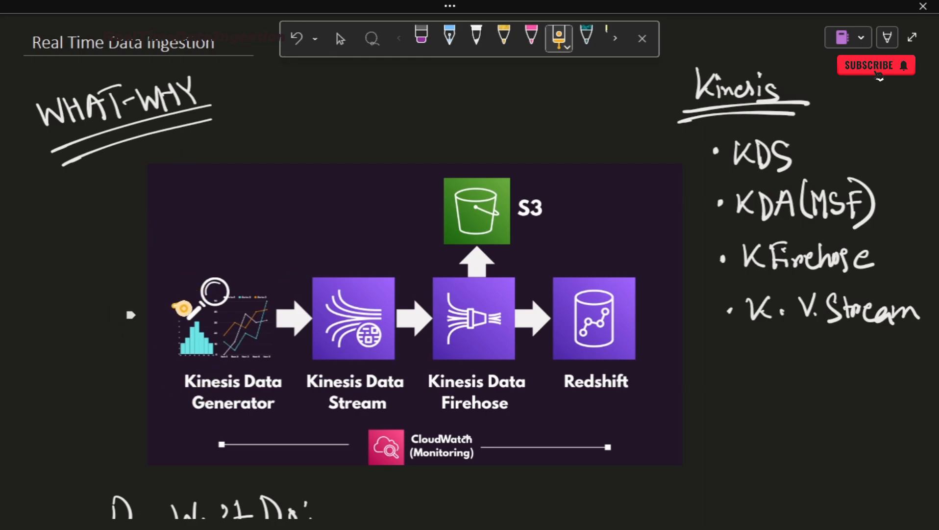
mouse_move(172, 305)
mouse_down()
mouse_move(323, 308)
mouse_move(257, 343)
mouse_up()
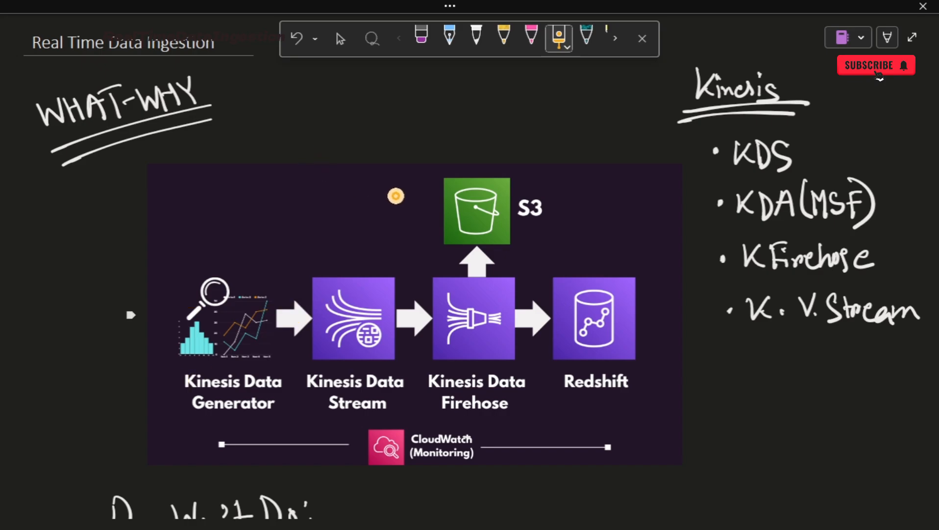
mouse_move(549, 204)
mouse_down()
mouse_move(456, 269)
mouse_move(550, 202)
mouse_up()
mouse_move(342, 334)
mouse_down()
mouse_move(355, 348)
mouse_move(416, 250)
mouse_up()
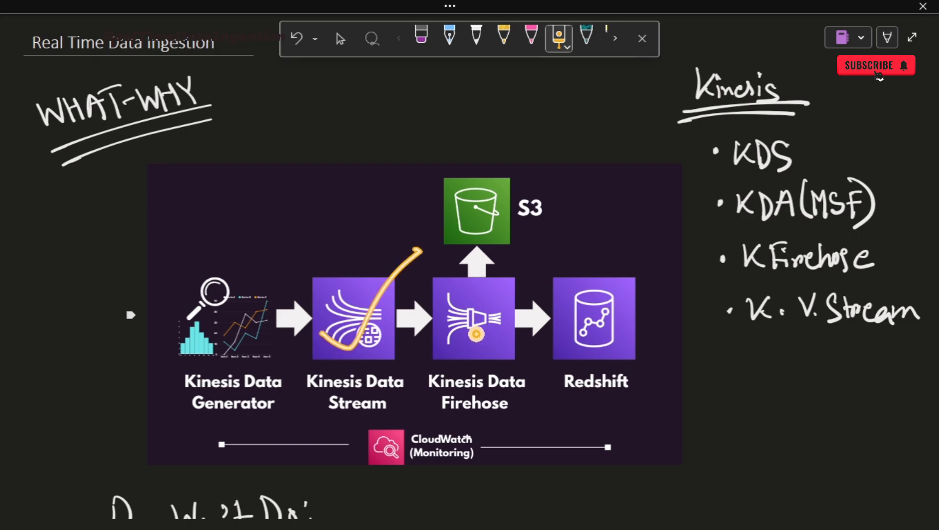
mouse_move(438, 318)
mouse_down()
mouse_move(468, 322)
mouse_move(522, 249)
mouse_up()
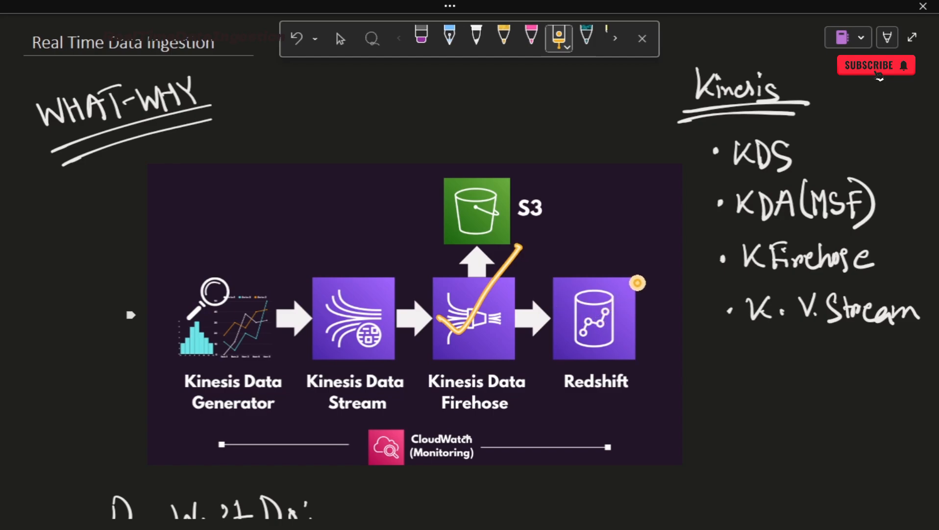
mouse_move(638, 281)
mouse_down()
mouse_move(607, 265)
mouse_move(555, 319)
mouse_move(647, 339)
mouse_move(590, 259)
mouse_up()
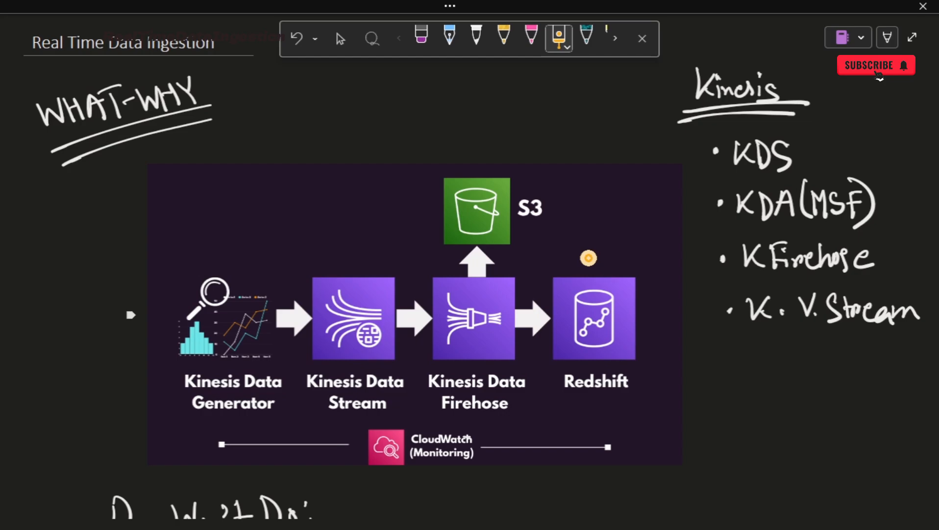
key(alt+Tab)
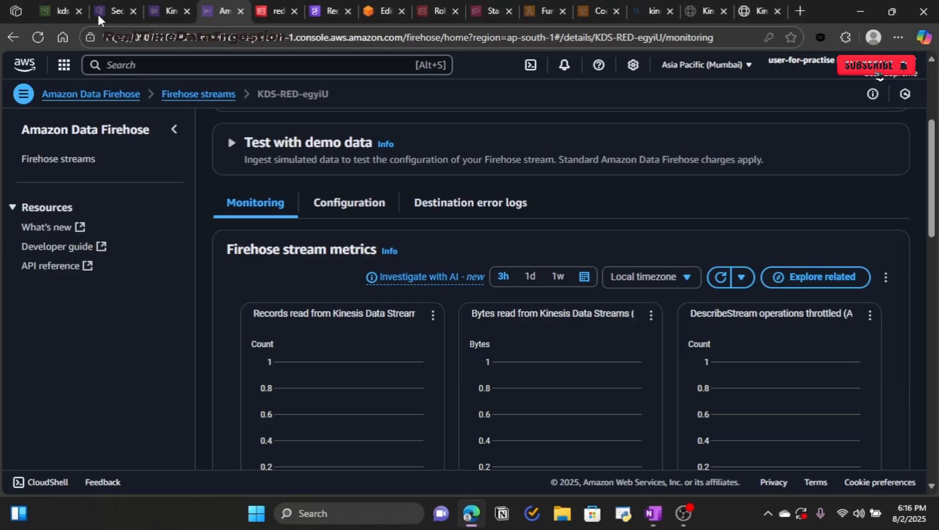
Step: Glance at the S3 and Redshift tabs, then scroll through the Kinesis and Firehose monitoring charts
click(58, 11)
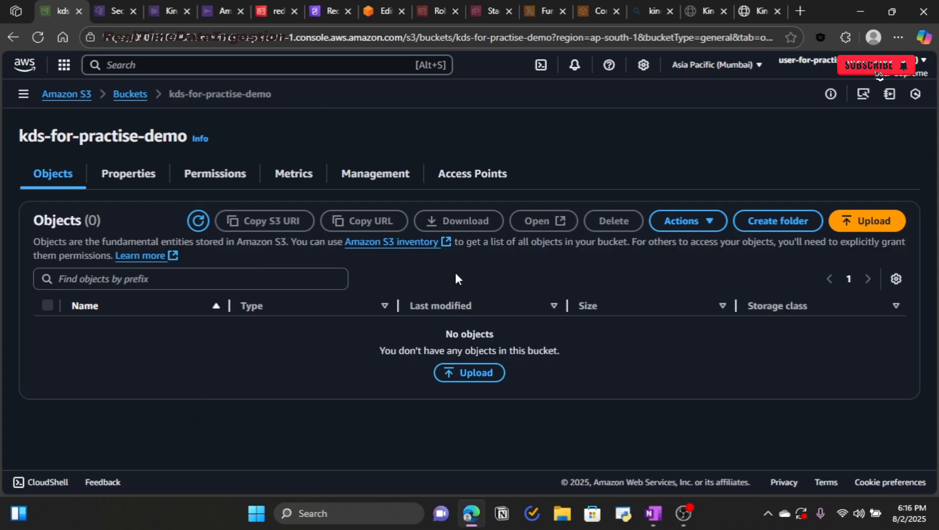
click(374, 9)
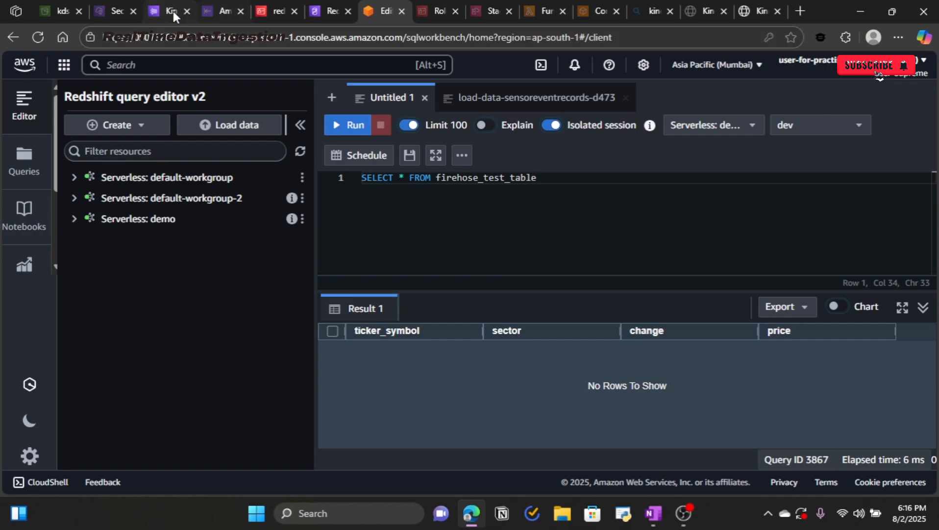
click(172, 9)
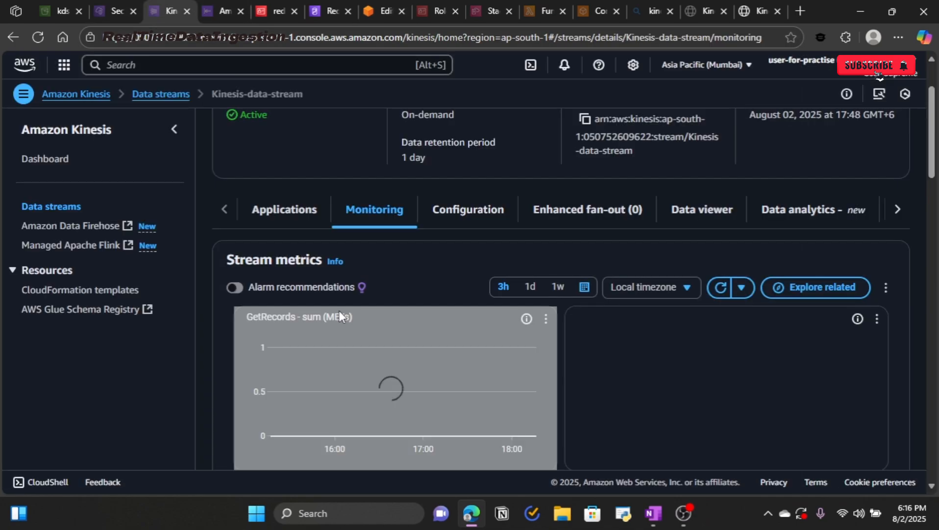
scroll(527, 376, down, 2)
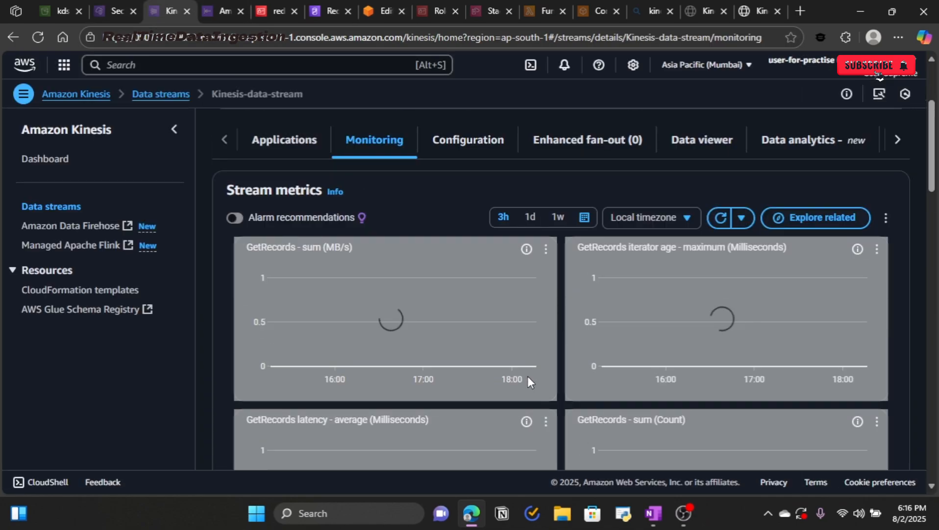
key(ctrl+Tab)
scroll(500, 372, down, 4)
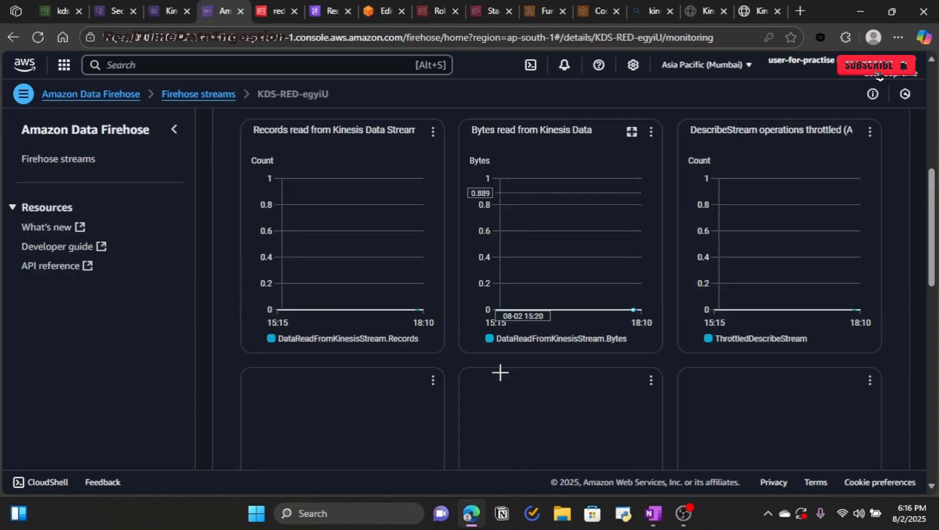
scroll(500, 372, up, 5)
Step: Send a burst of Template 2 stock records, then refresh the S3 bucket showing 2025/ and manifests/
click(753, 11)
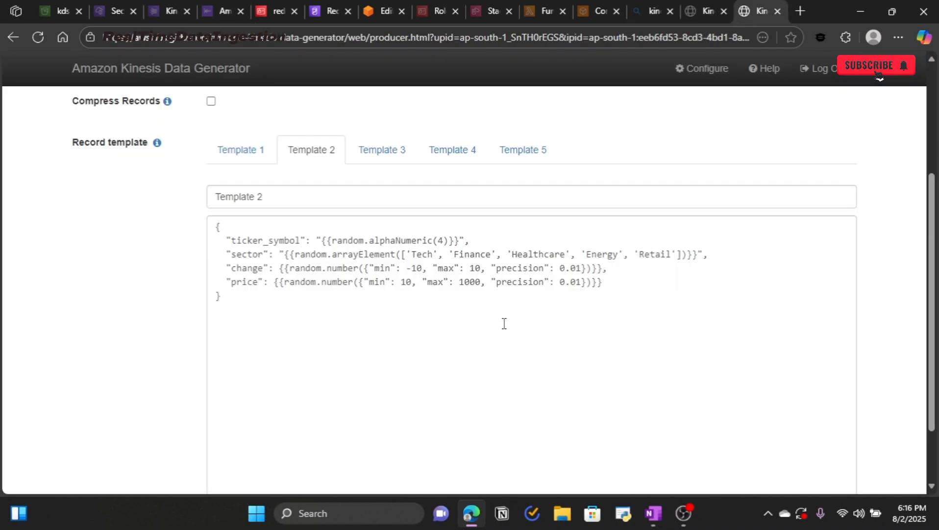
scroll(503, 323, down, 2)
click(236, 447)
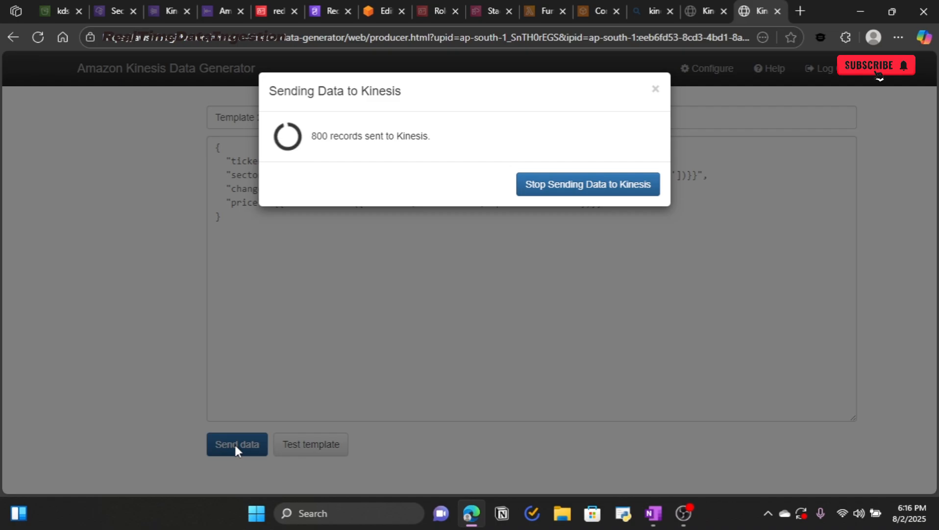
click(550, 190)
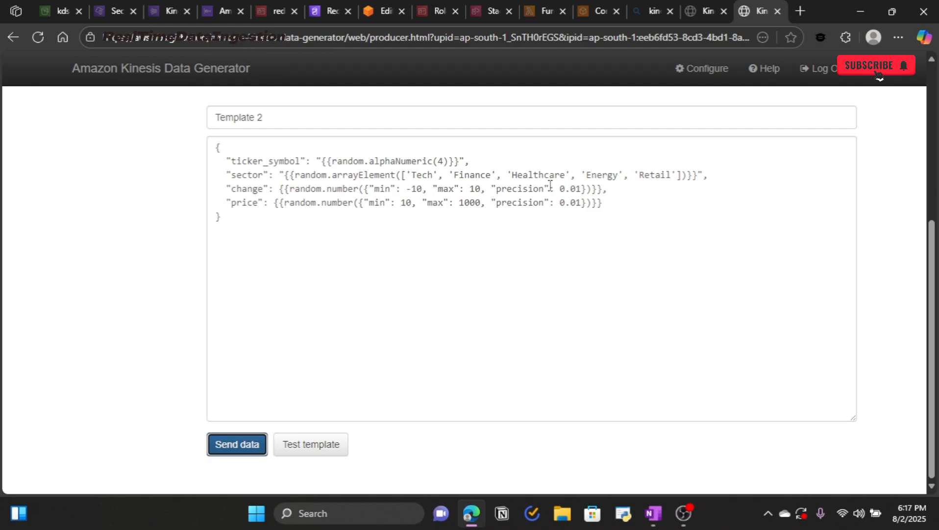
scroll(550, 184, up, 5)
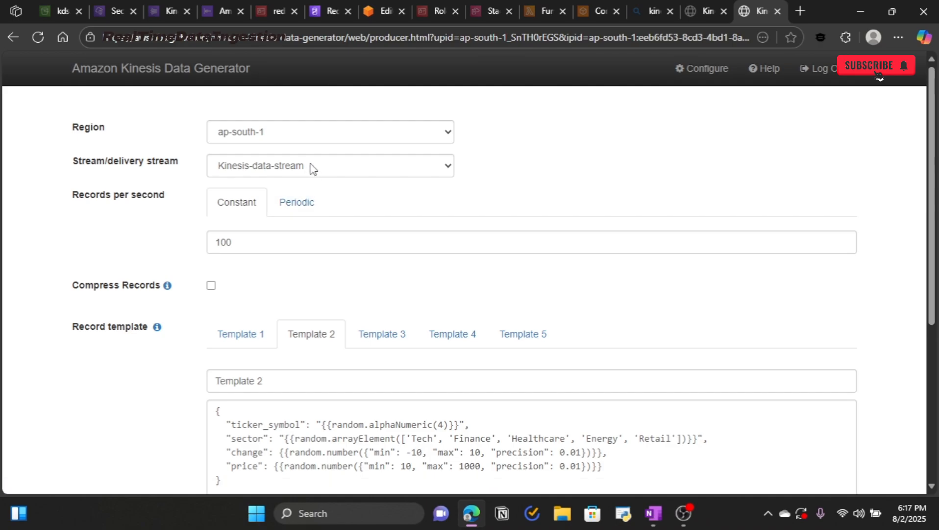
click(48, 12)
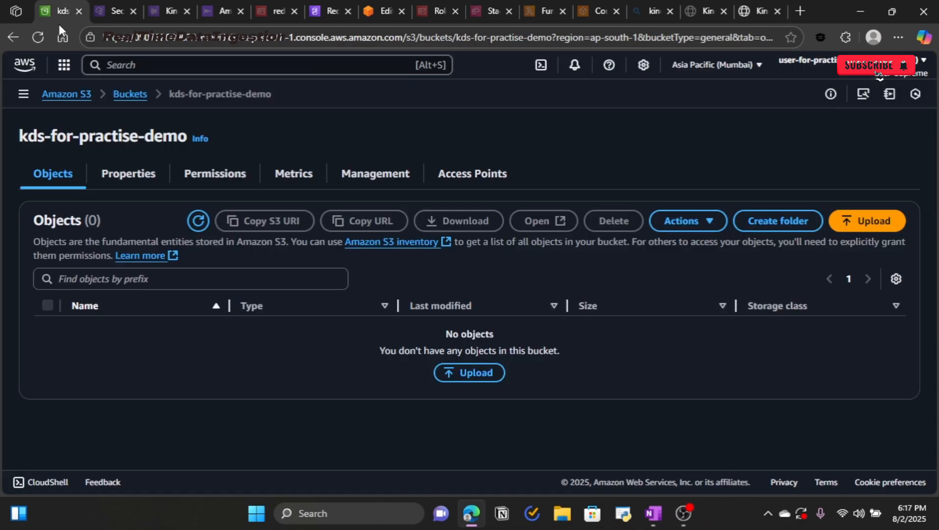
click(199, 221)
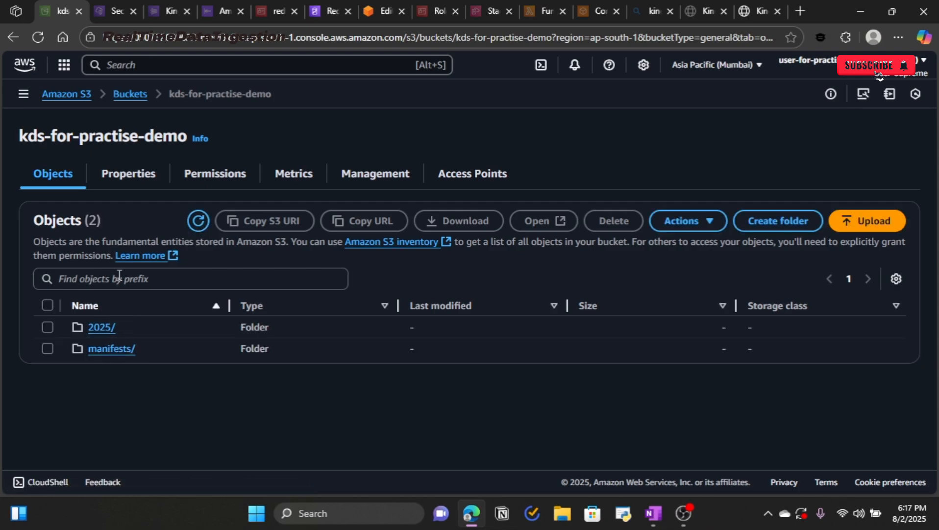
Step: Refresh the Kinesis-data-stream metric charts and inspect GetRecords, with latency around 7.22 ms near 18:00
click(156, 17)
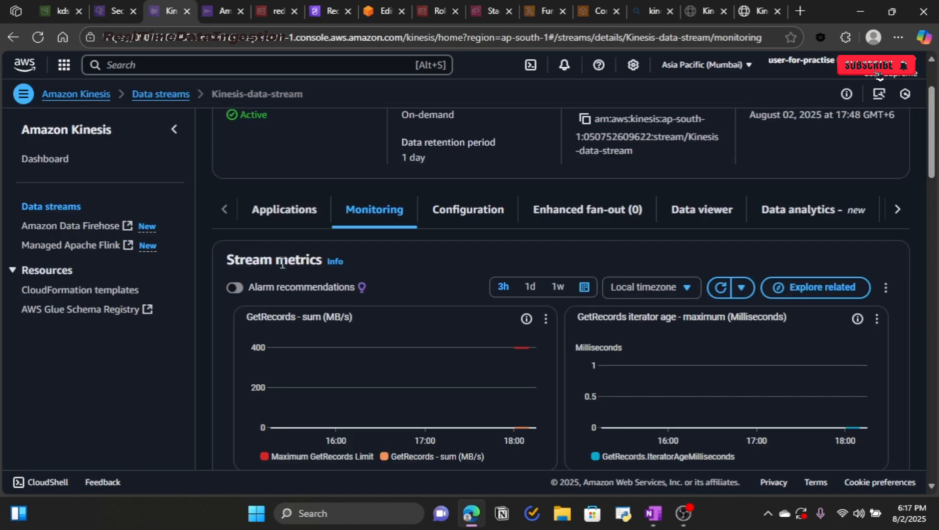
click(716, 290)
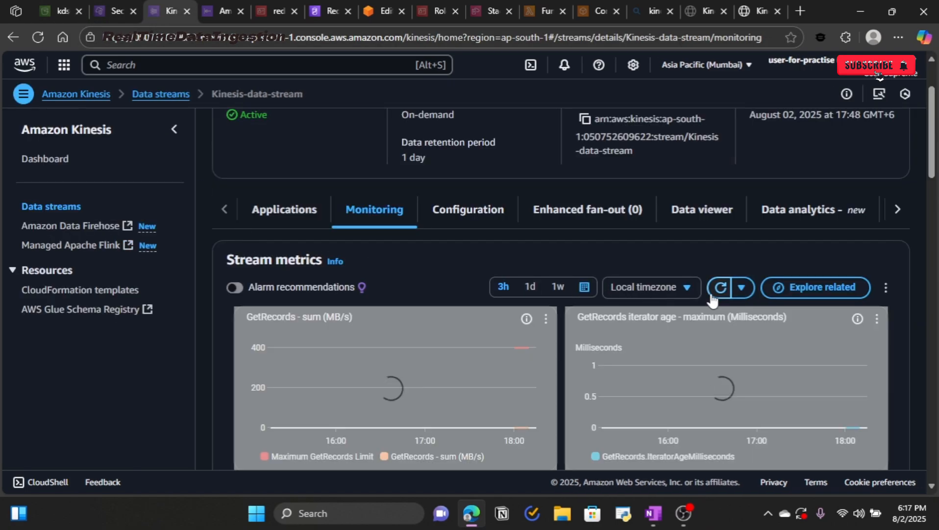
scroll(559, 353, down, 1)
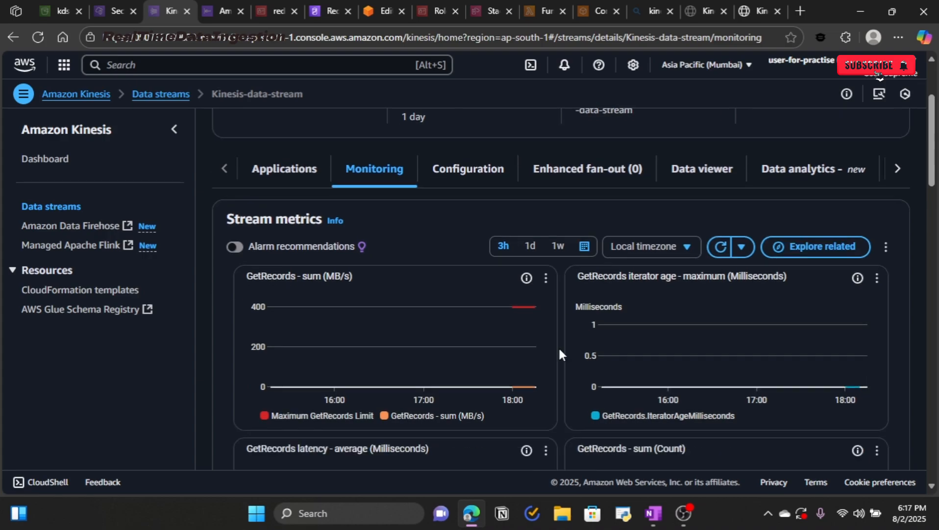
scroll(558, 347, down, 3)
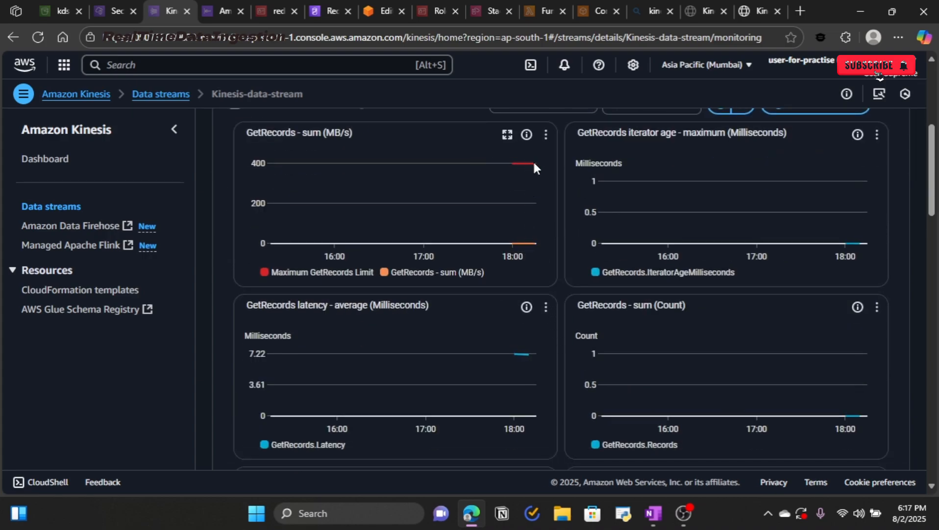
mouse_move(535, 168)
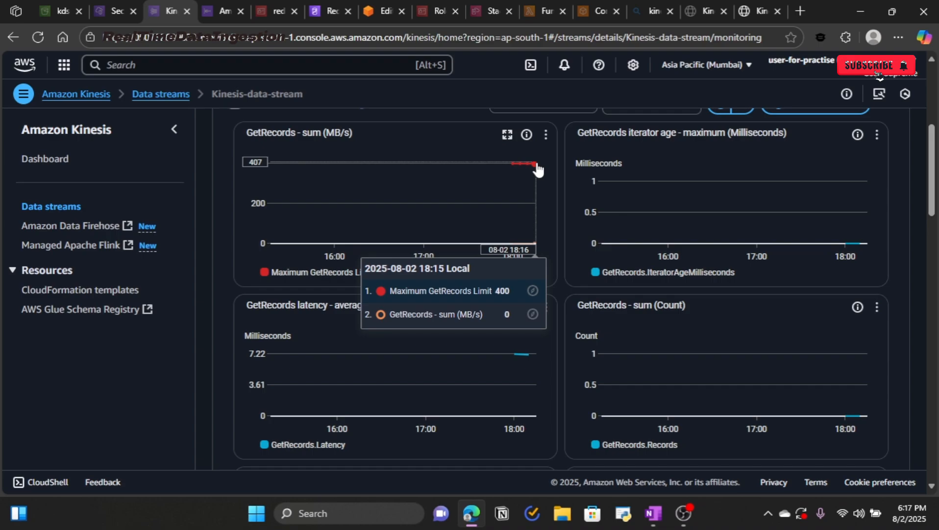
scroll(512, 296, down, 4)
scroll(513, 300, down, 4)
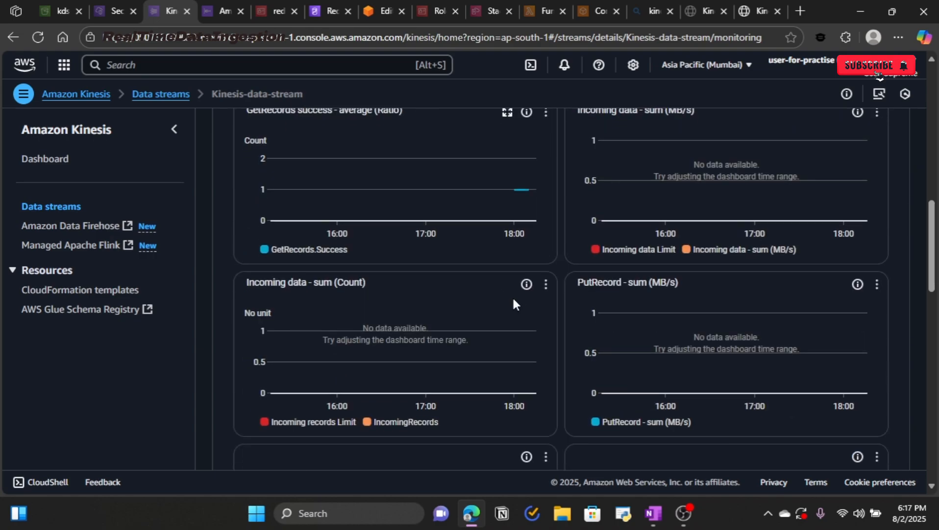
scroll(513, 296, up, 2)
scroll(513, 295, down, 4)
scroll(512, 295, up, 6)
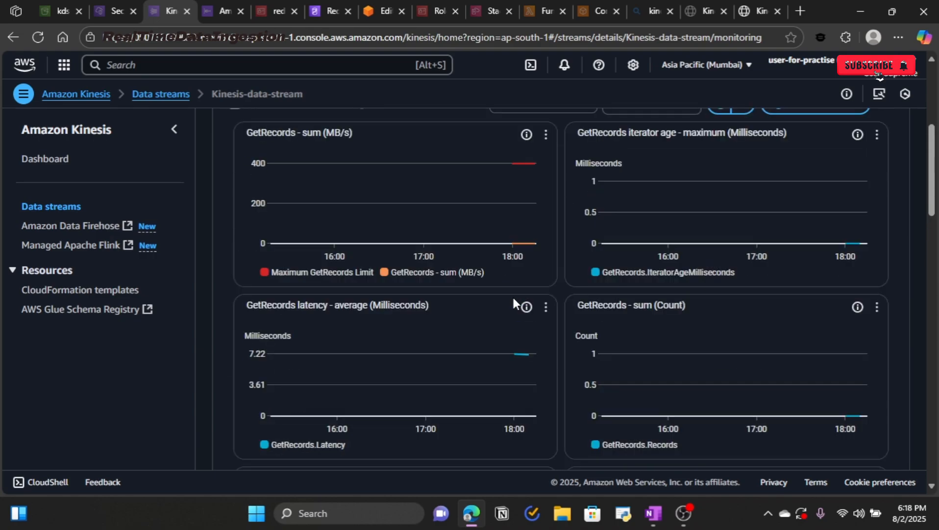
Step: Inspect KDS-RED-egyiU's records and bytes charts and recheck the S3 bucket, confirming nothing delivered yet
click(216, 11)
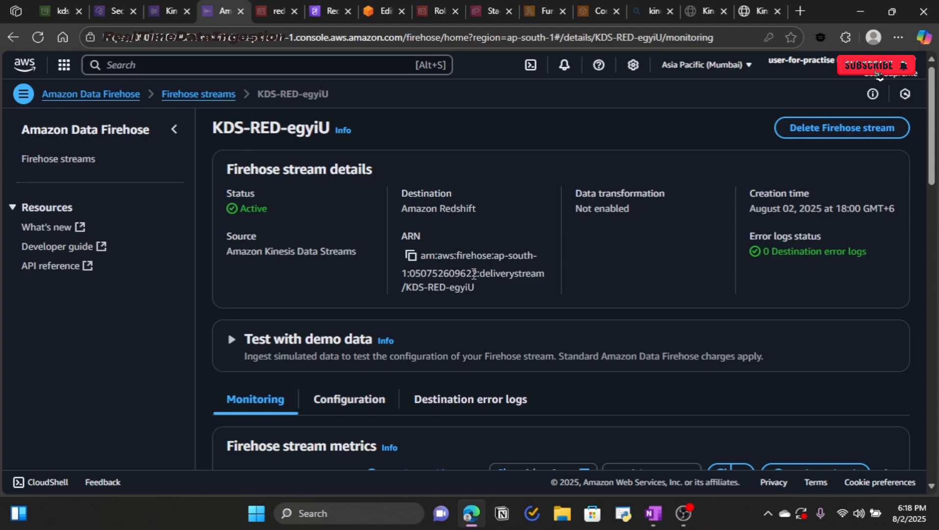
scroll(474, 273, down, 4)
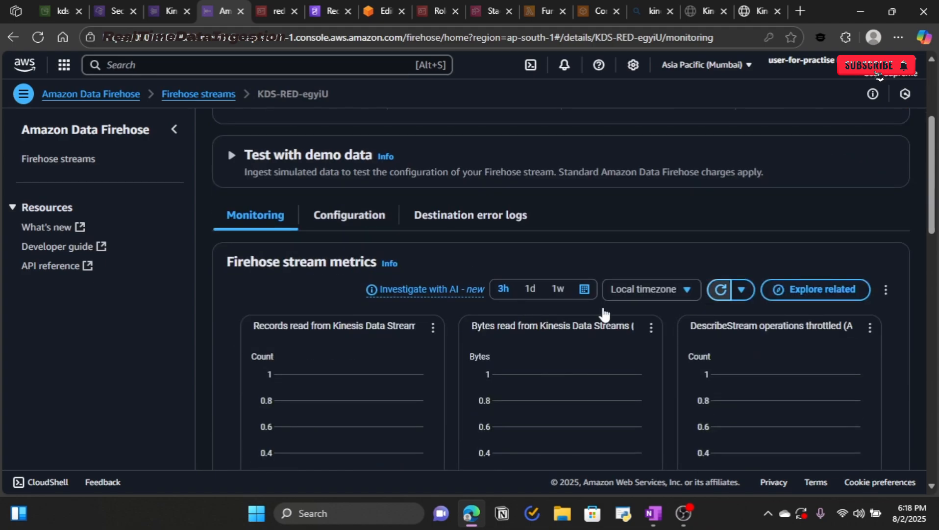
scroll(600, 311, down, 4)
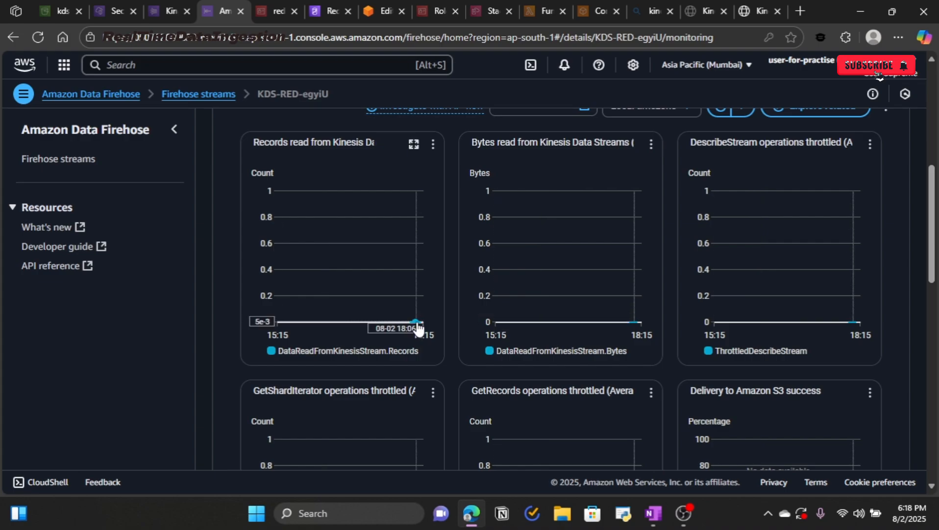
mouse_move(417, 328)
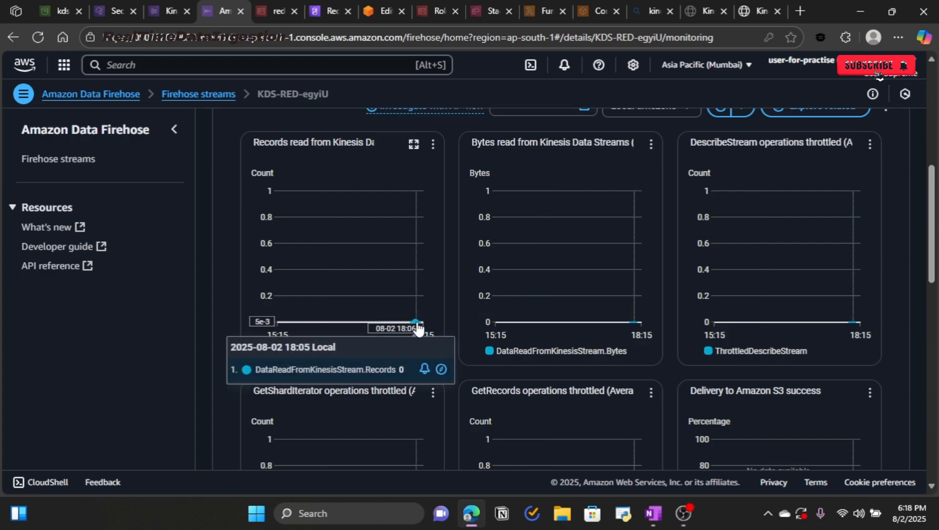
scroll(461, 321, down, 4)
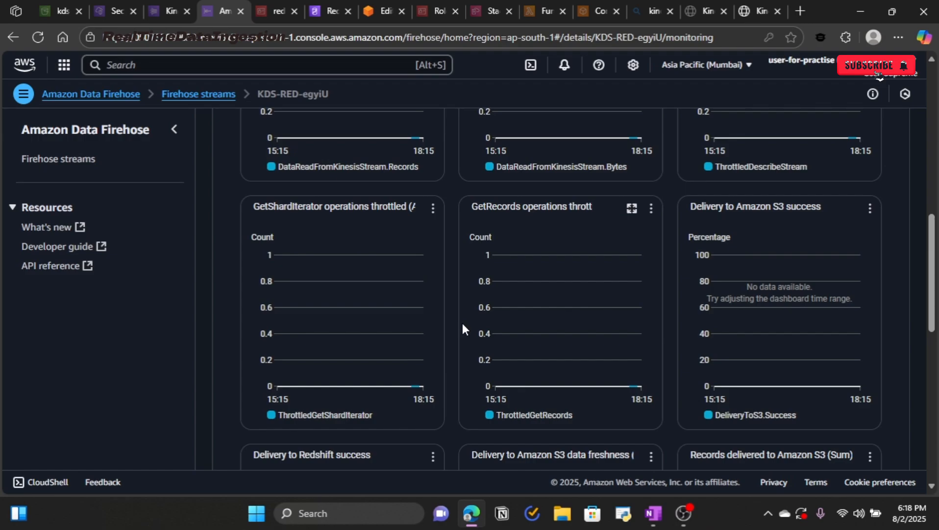
click(58, 13)
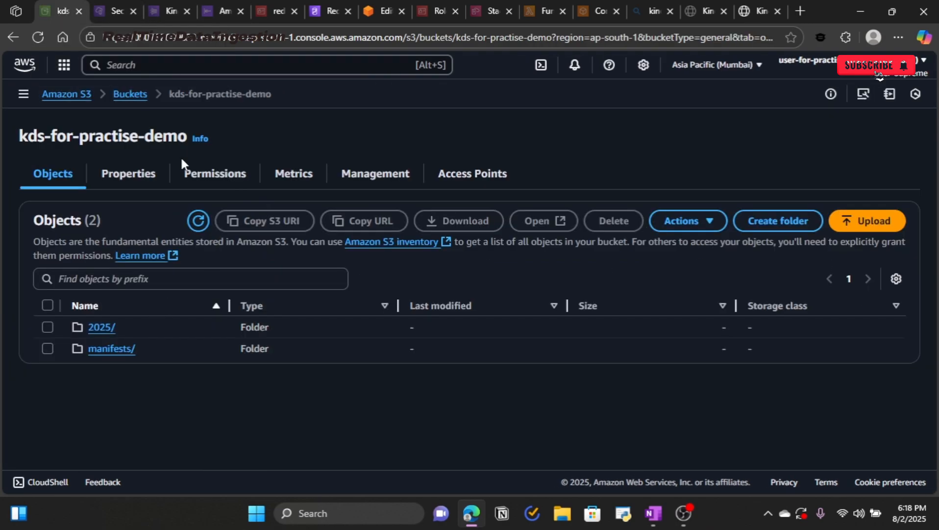
click(205, 12)
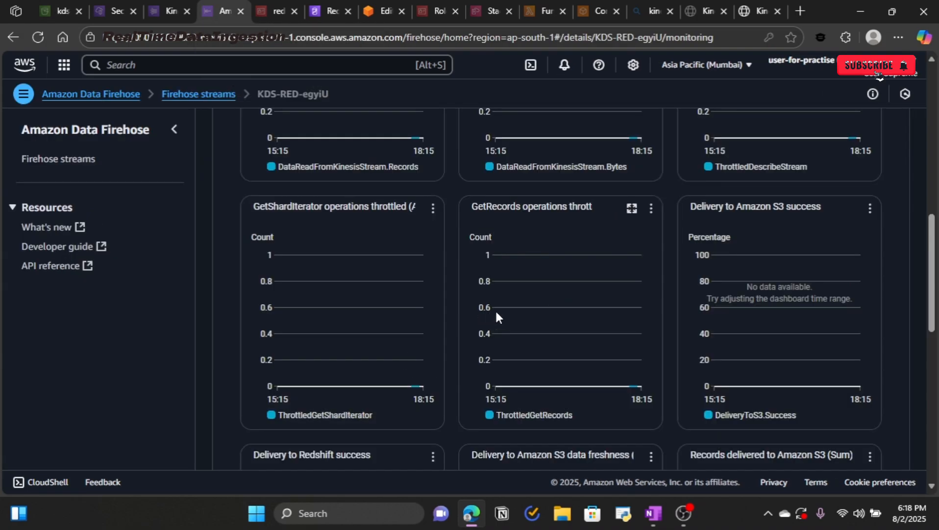
scroll(496, 309, down, 2)
scroll(504, 309, up, 9)
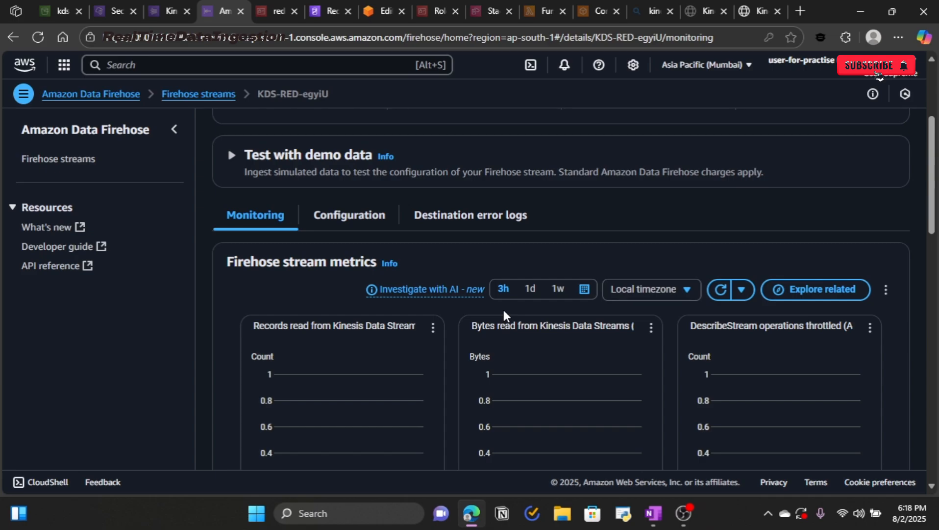
Step: Open KDS-RED-egyiU's destination error log and highlight the Redshift connection error message
click(474, 216)
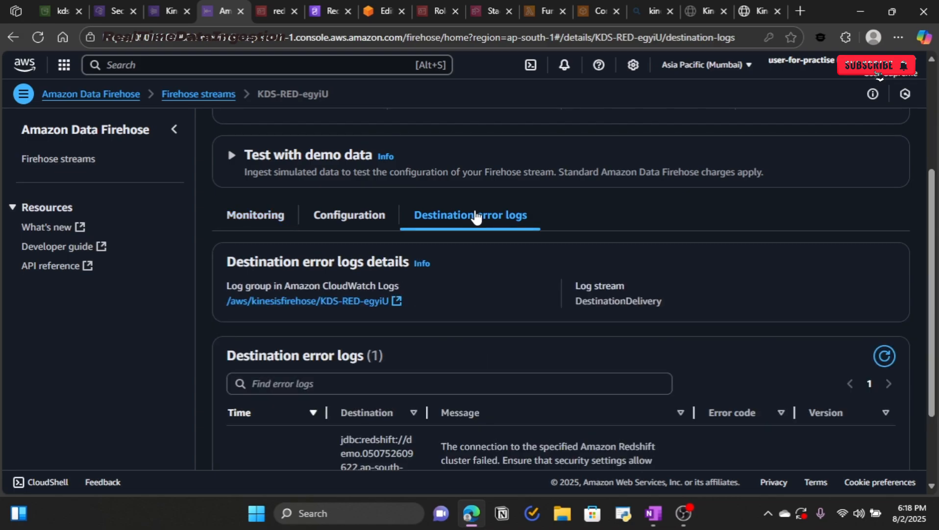
scroll(487, 239, down, 2)
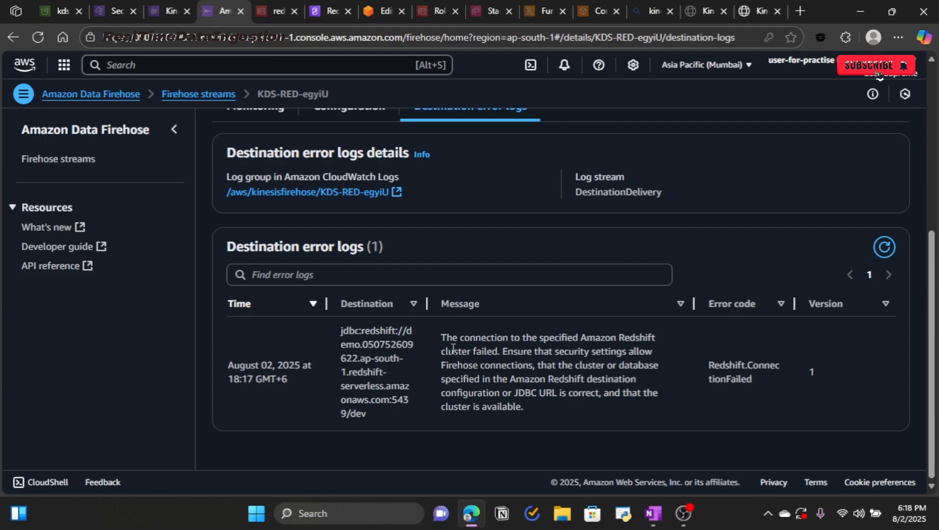
drag(442, 337, 566, 404)
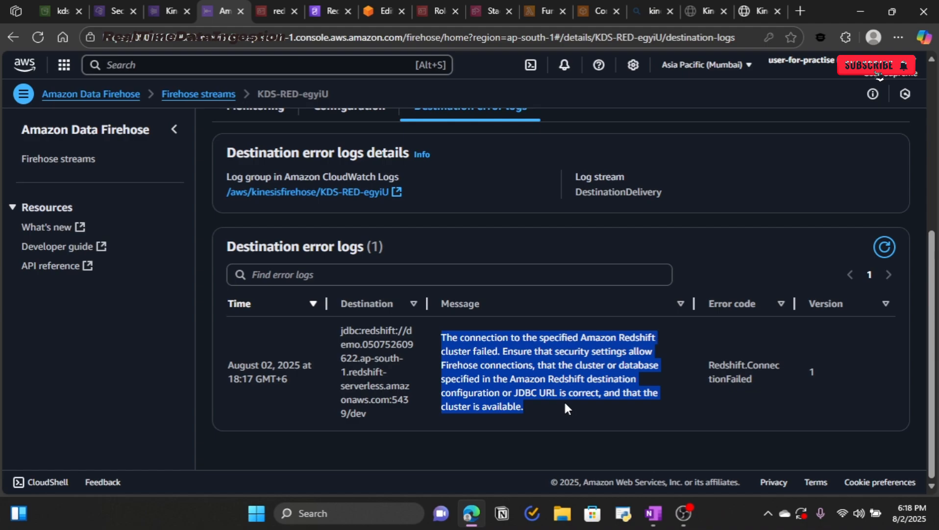
click(564, 403)
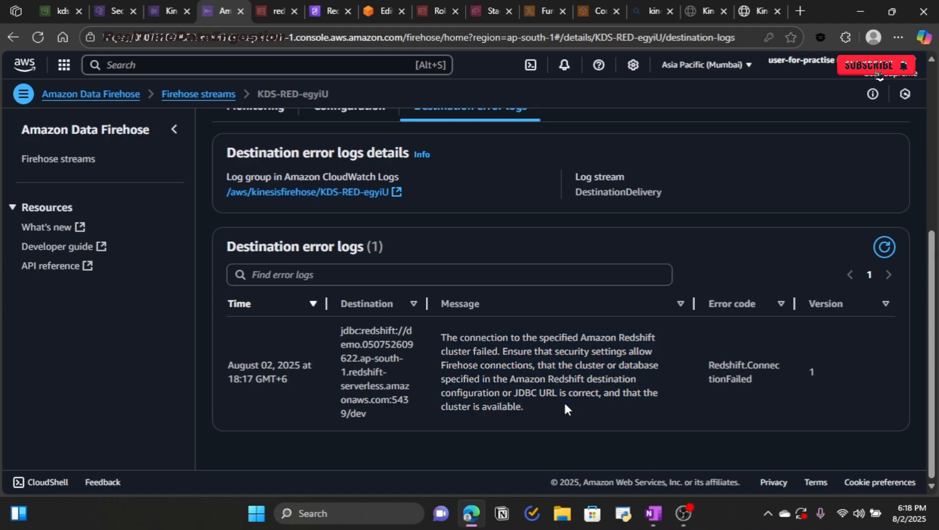
scroll(525, 363, up, 5)
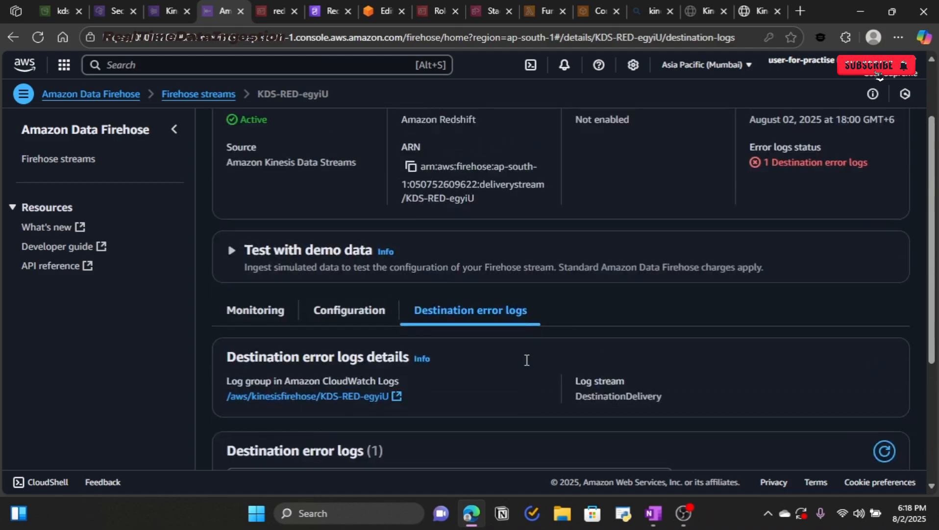
Step: In the stream configuration, highlight the note requiring a publicly accessible Redshift Serverless workgroup
click(384, 397)
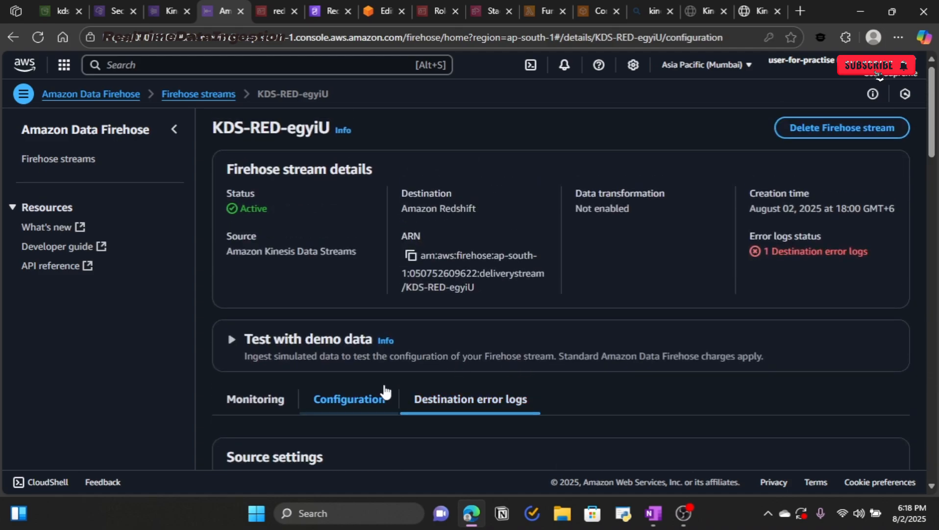
scroll(494, 378, down, 8)
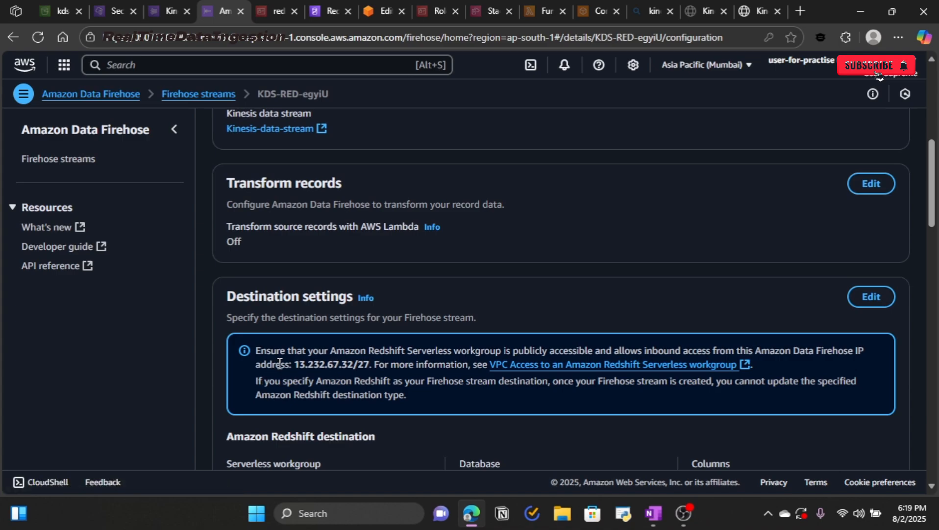
drag(256, 351, 352, 356)
drag(438, 357, 594, 352)
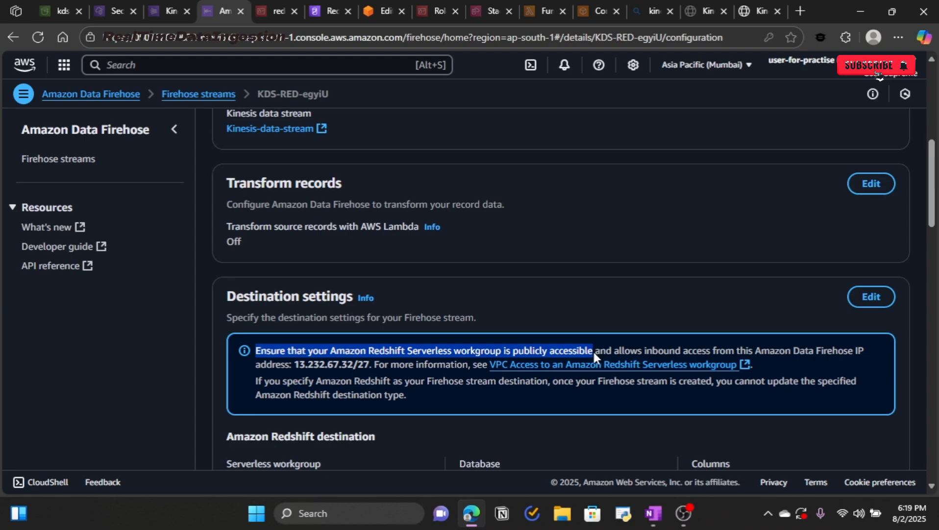
Step: In OneNote, circle 'Public' beside RS workgroup in orange highlighter, then return to the browser
key(alt+Tab)
scroll(561, 365, down, 8)
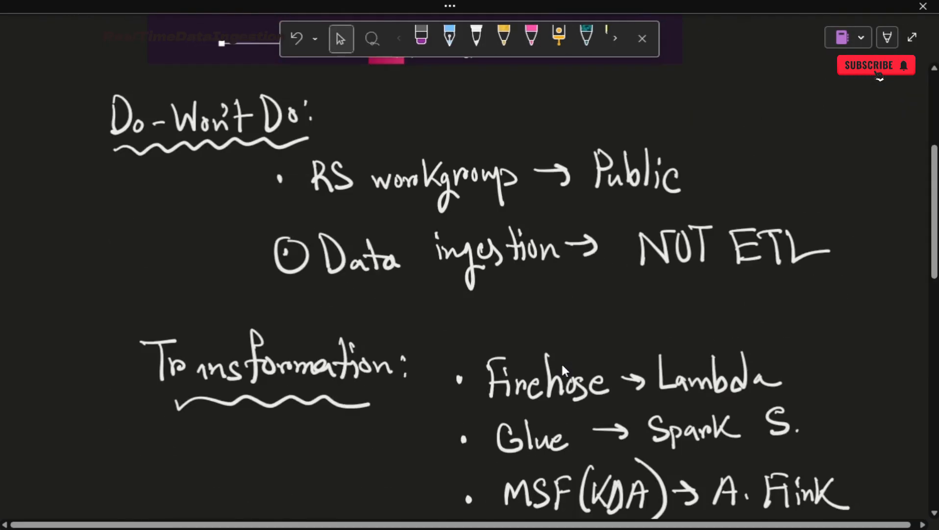
scroll(563, 366, down, 1)
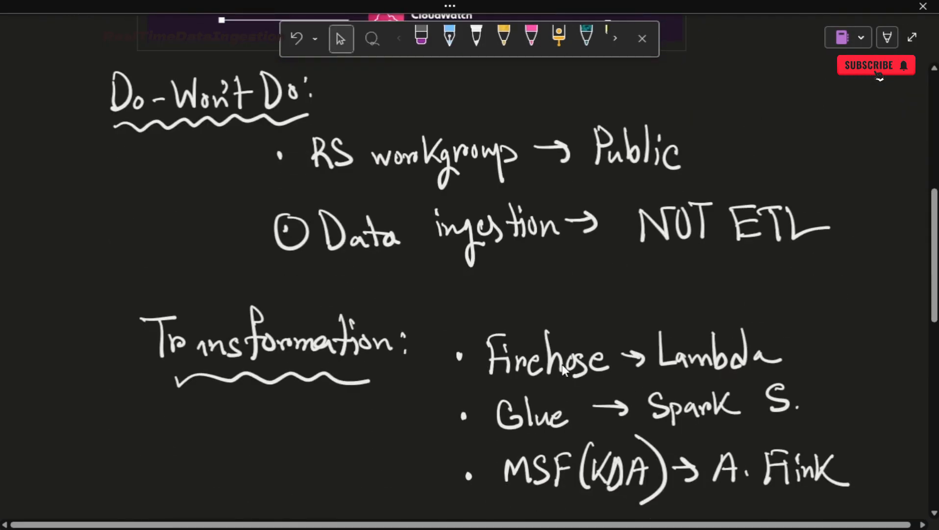
click(559, 35)
mouse_move(684, 105)
mouse_down()
mouse_move(568, 153)
mouse_move(587, 102)
mouse_up()
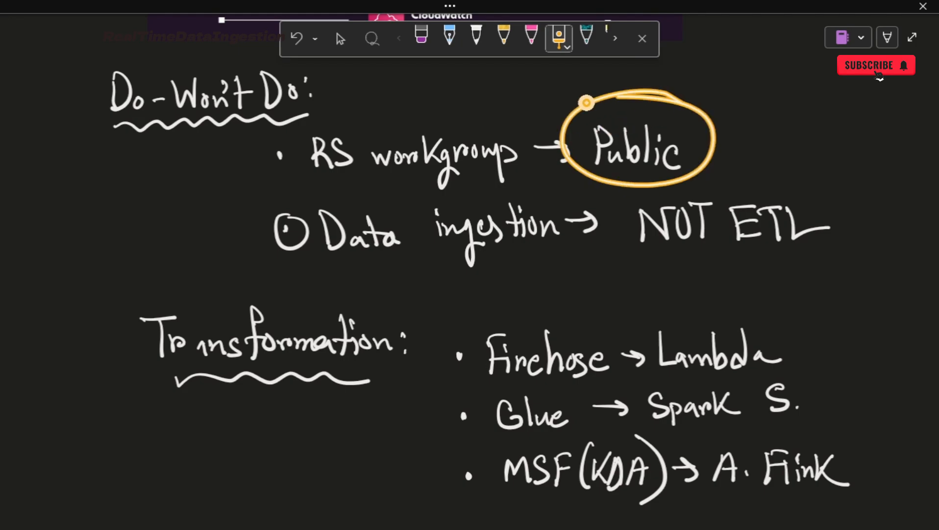
key(alt+Tab)
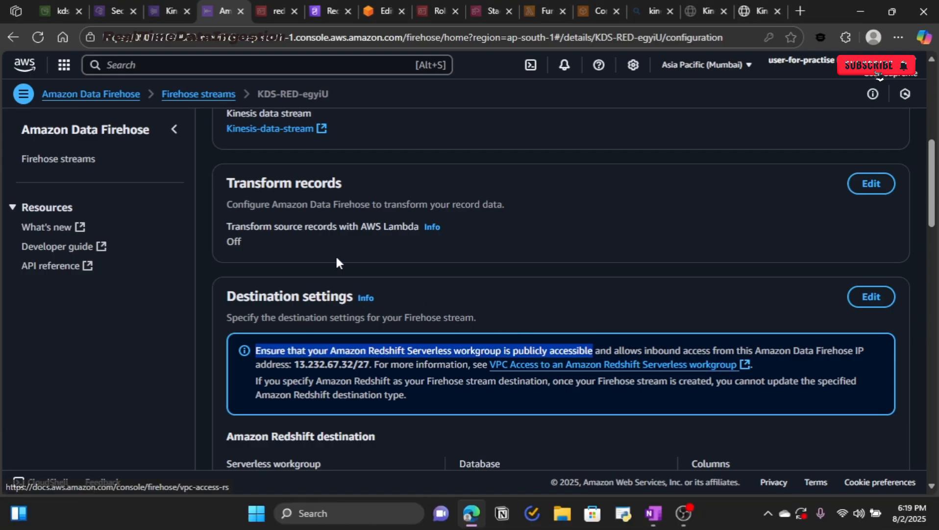
Step: On the demo workgroup page, highlight that Publicly accessible is currently Turned Off
click(329, 10)
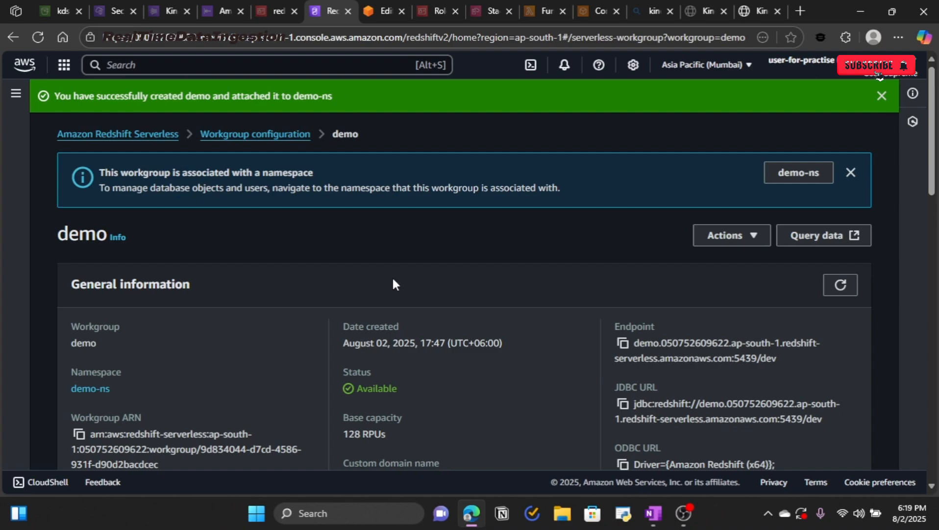
scroll(393, 280, down, 3)
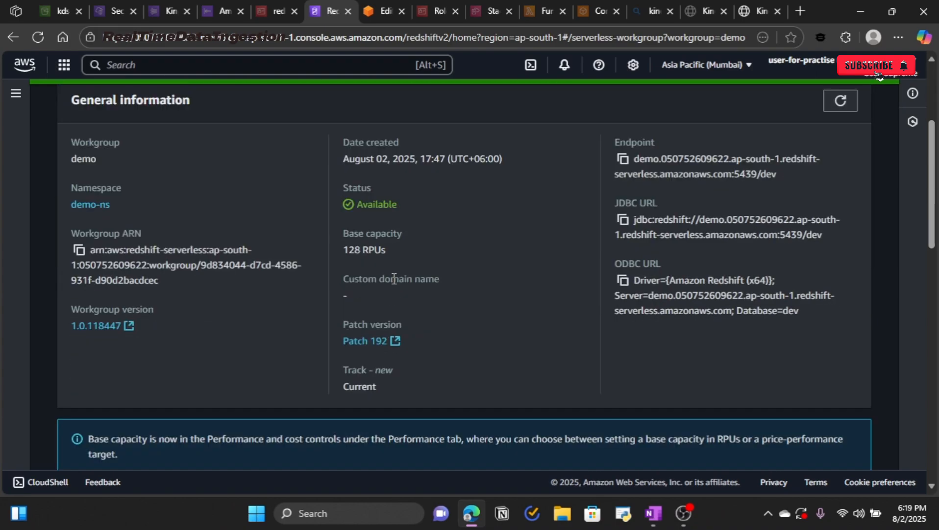
scroll(417, 282, down, 7)
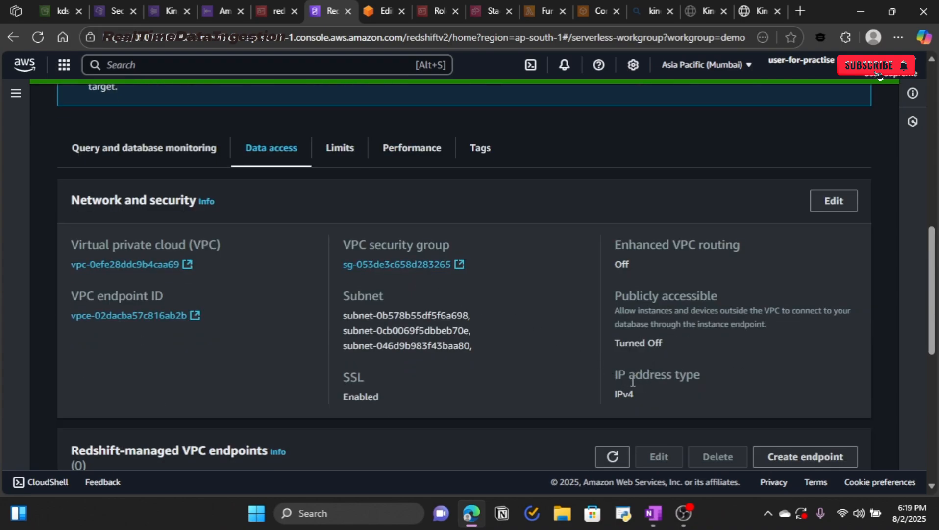
drag(614, 295, 719, 297)
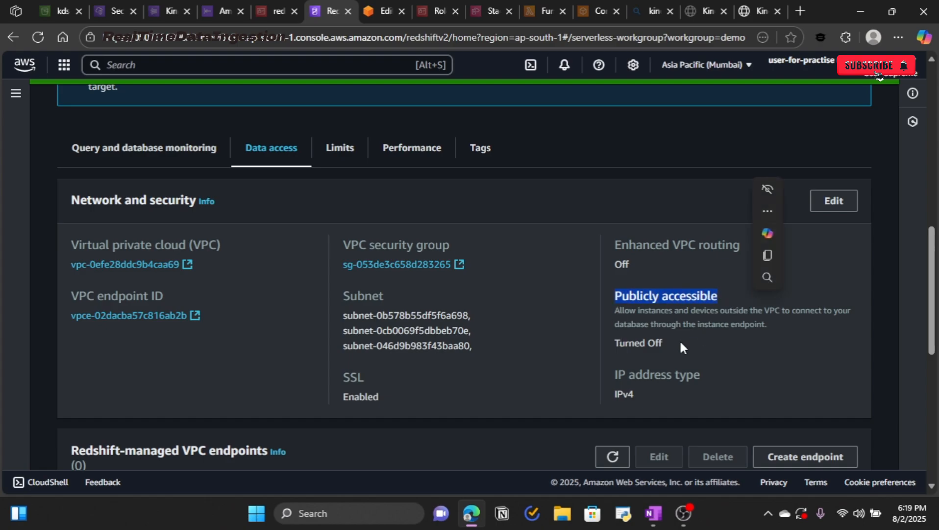
drag(681, 343, 613, 343)
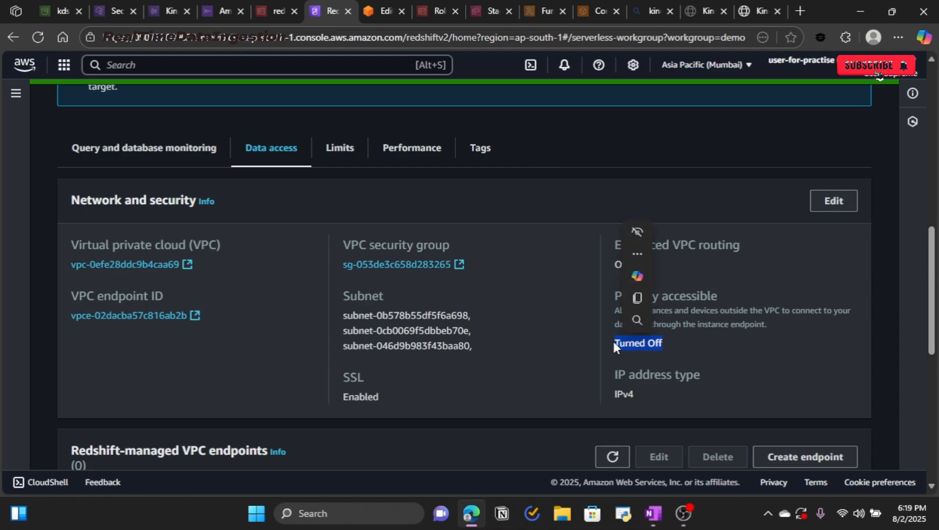
click(734, 364)
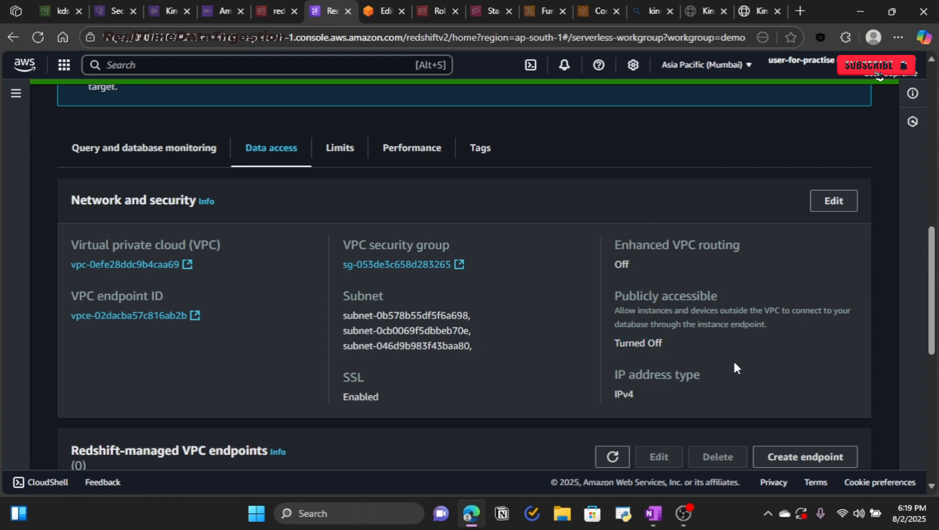
Step: Turn on Publicly accessible in the Network and security settings and save the changes
click(824, 208)
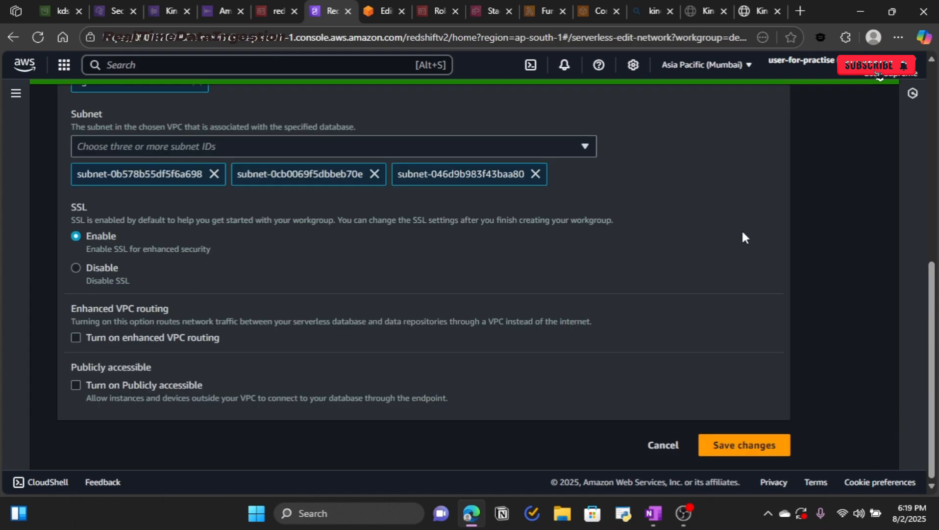
click(76, 392)
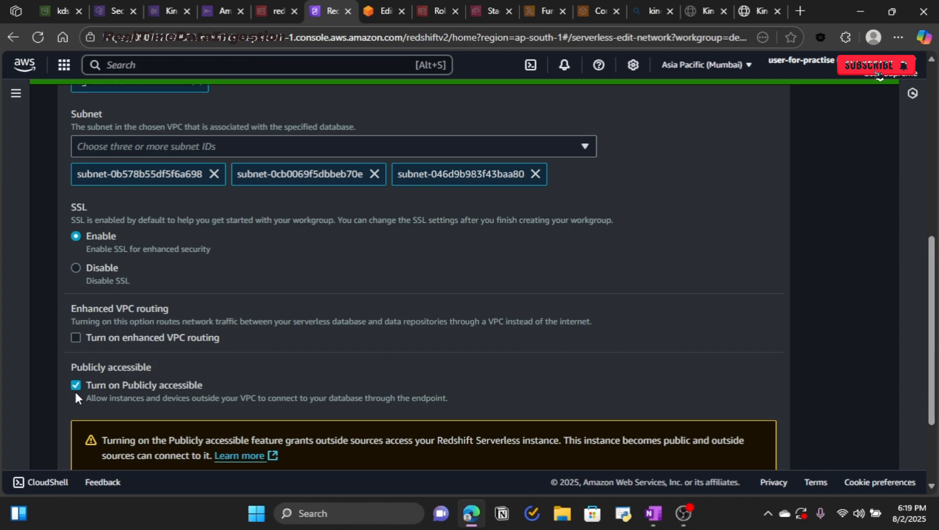
scroll(564, 412, down, 3)
click(737, 447)
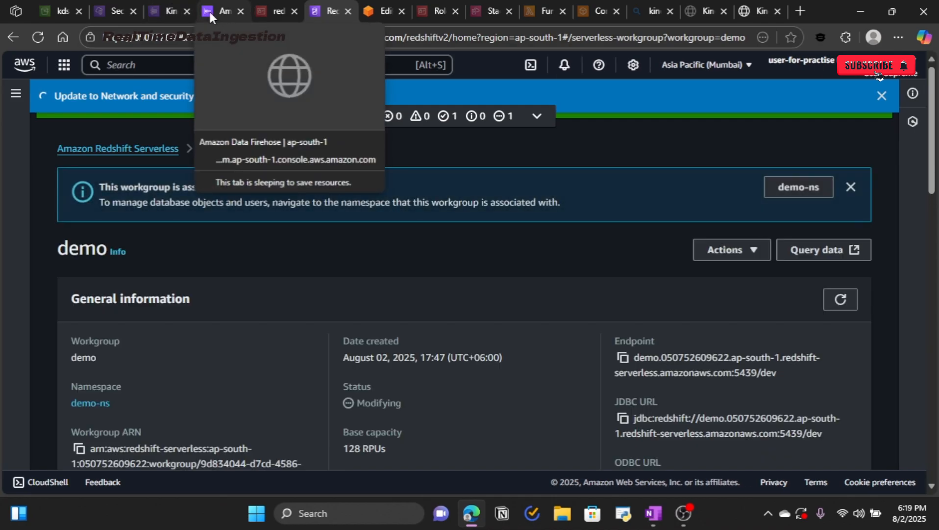
Step: Highlight and copy the Firehose inbound IP range 13.232.67.32/27
click(209, 10)
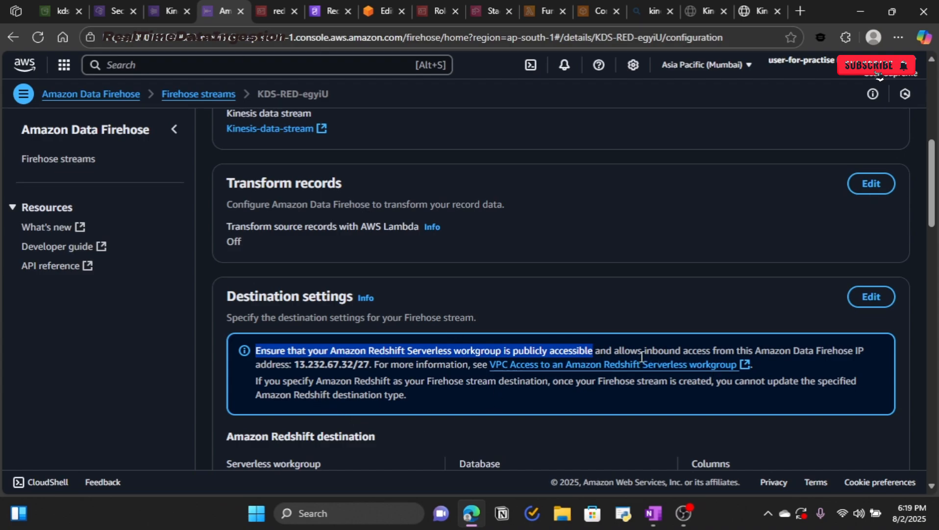
drag(614, 351, 372, 364)
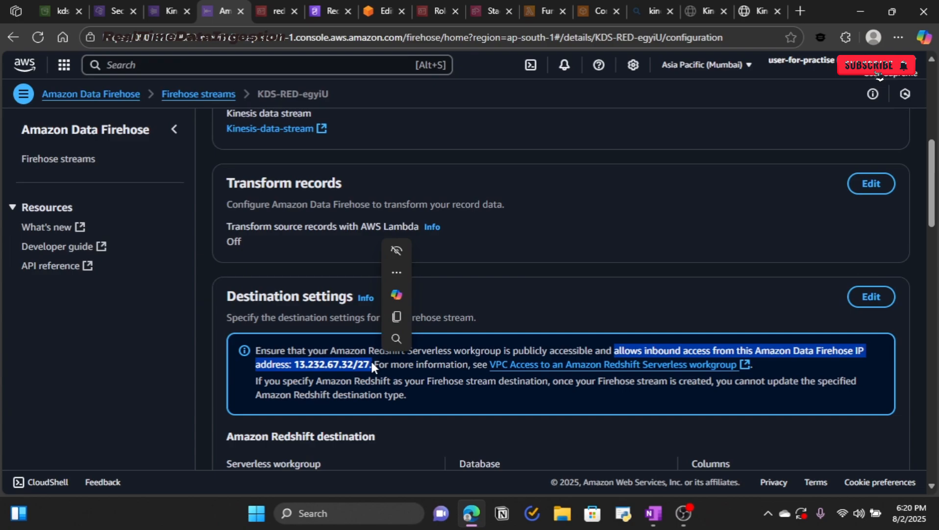
click(397, 316)
Step: Confirm the demo workgroup's public access is Turned On, note its VPC security group, and open Security Groups
click(322, 10)
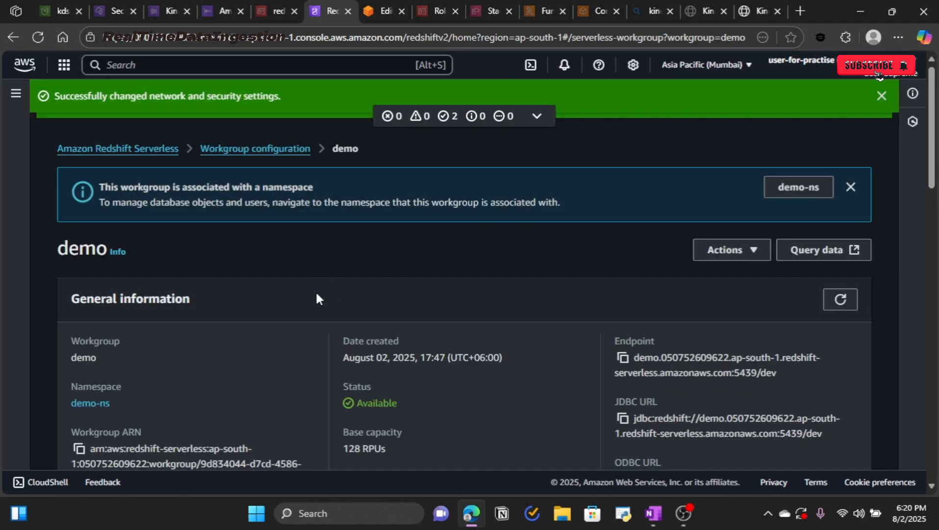
scroll(182, 296, down, 10)
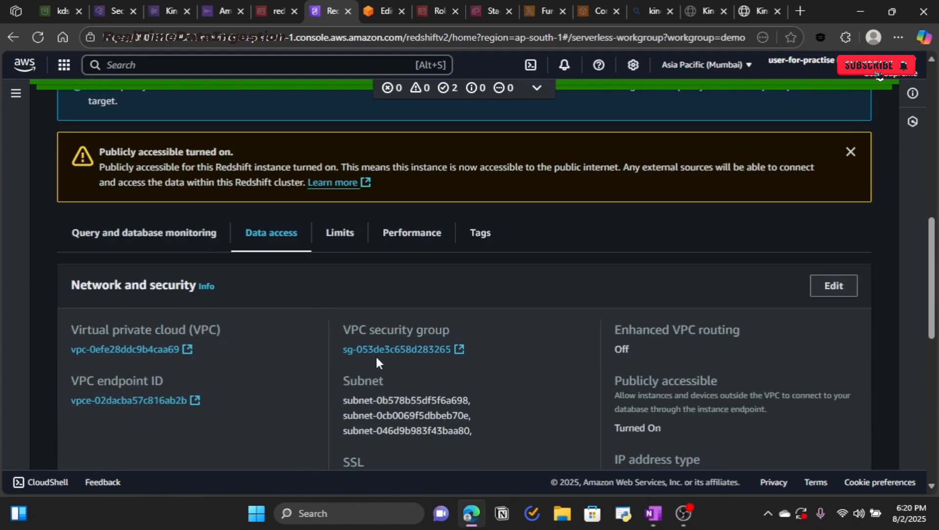
scroll(225, 385, down, 4)
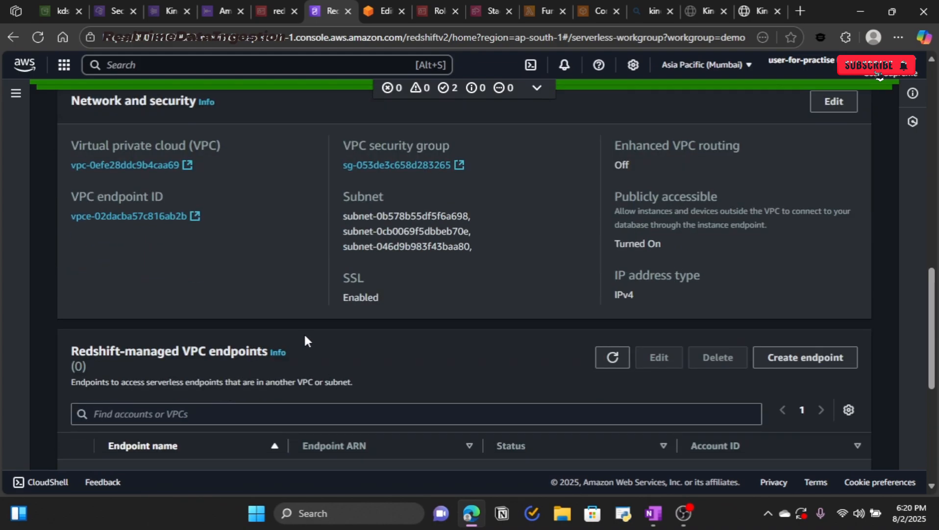
drag(359, 143, 450, 143)
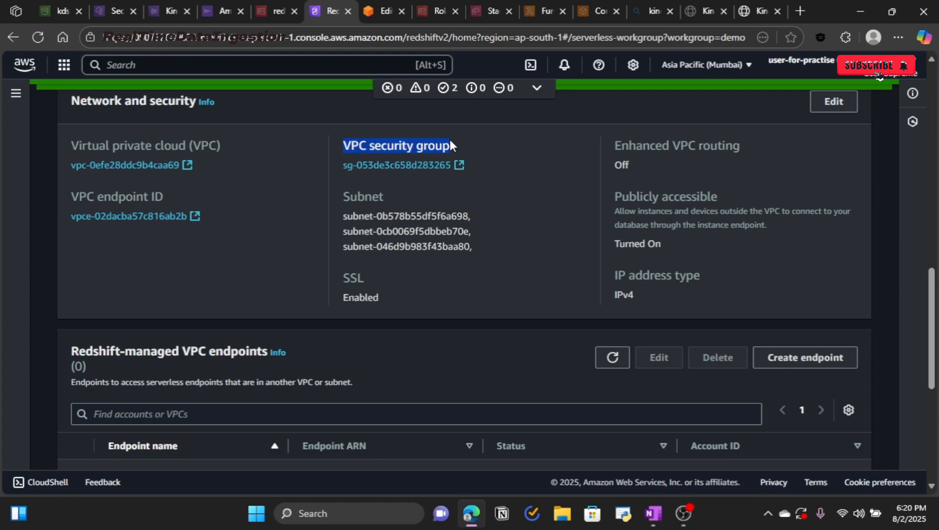
click(440, 178)
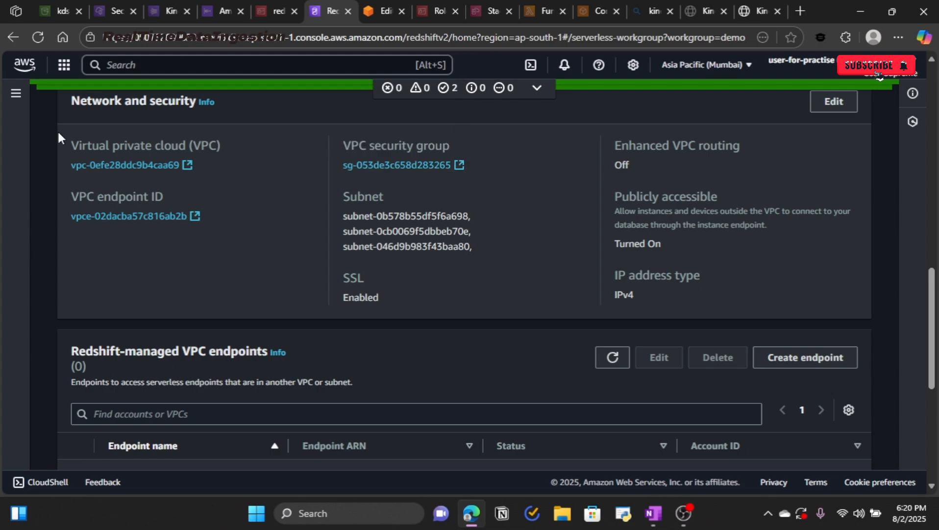
click(104, 17)
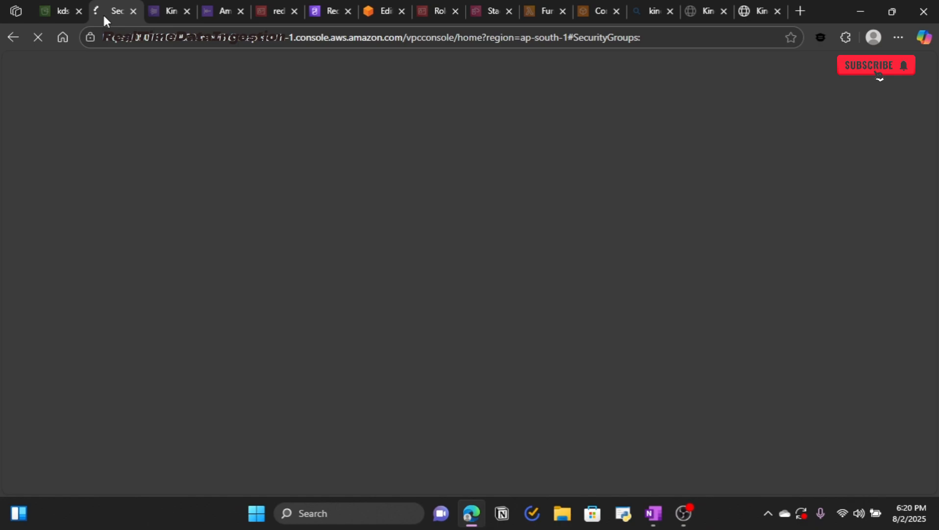
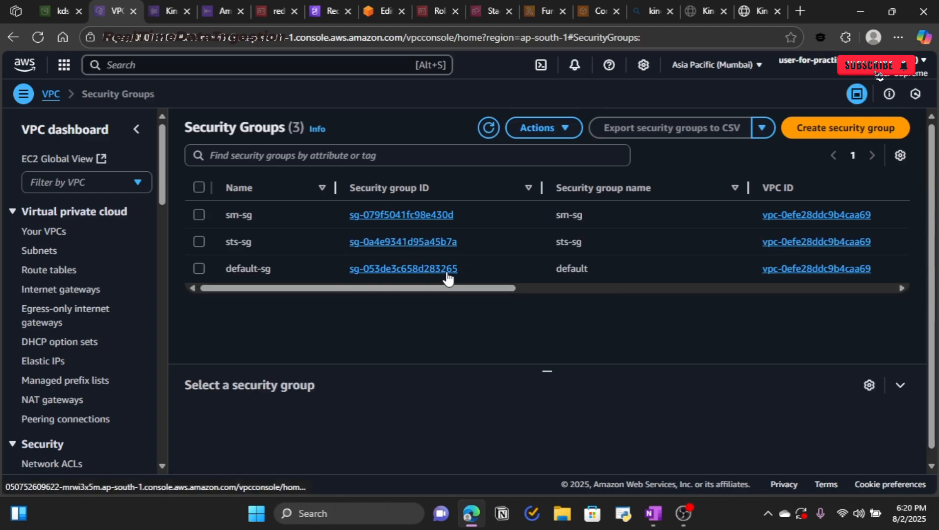
Step: Verify the default security group's inbound rules list source 13.232.67.32/27, then return to the Firehose stream
click(448, 270)
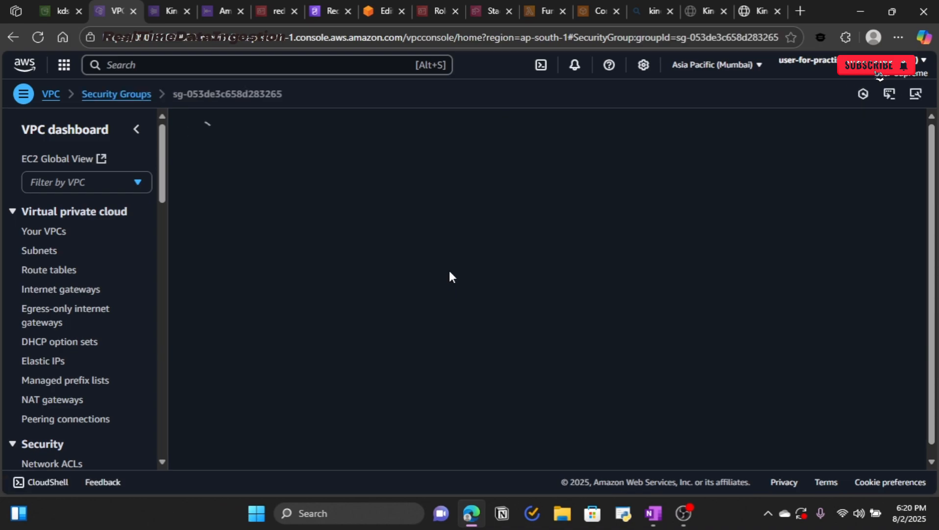
scroll(443, 273, down, 2)
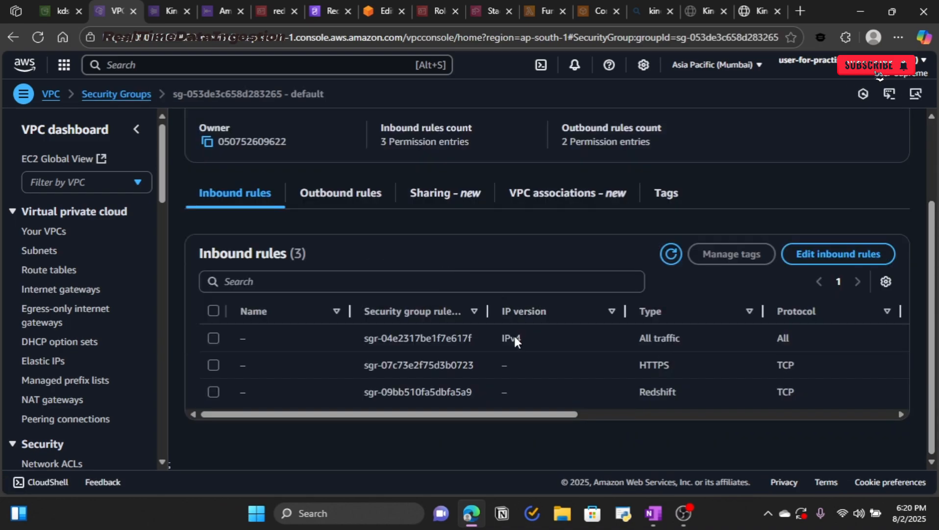
drag(539, 415, 729, 419)
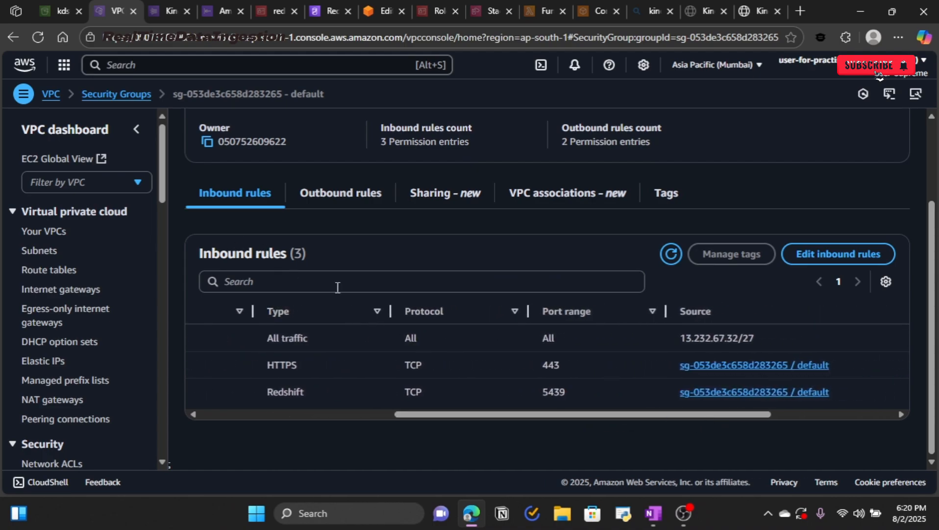
click(221, 11)
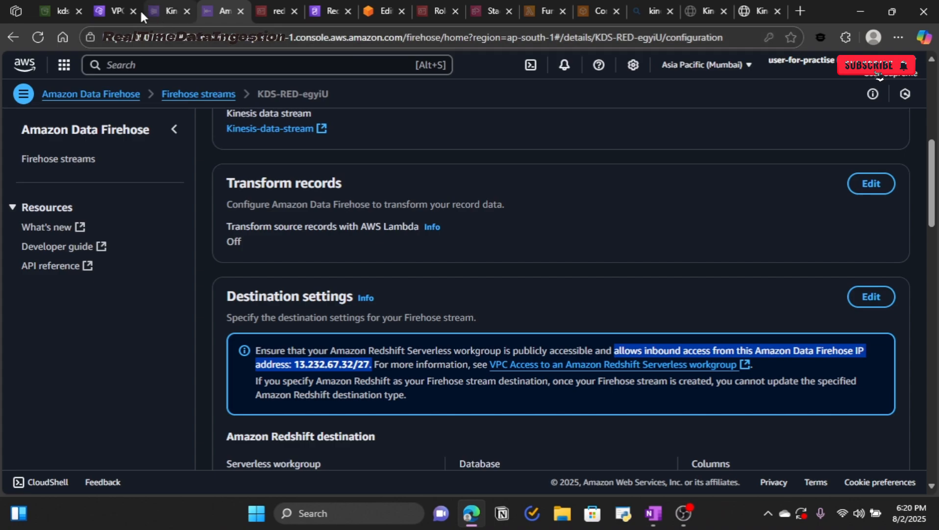
Step: Review the default security group's inbound rules without saving edits, then its outbound Redshift 5439 and All traffic rules
click(105, 8)
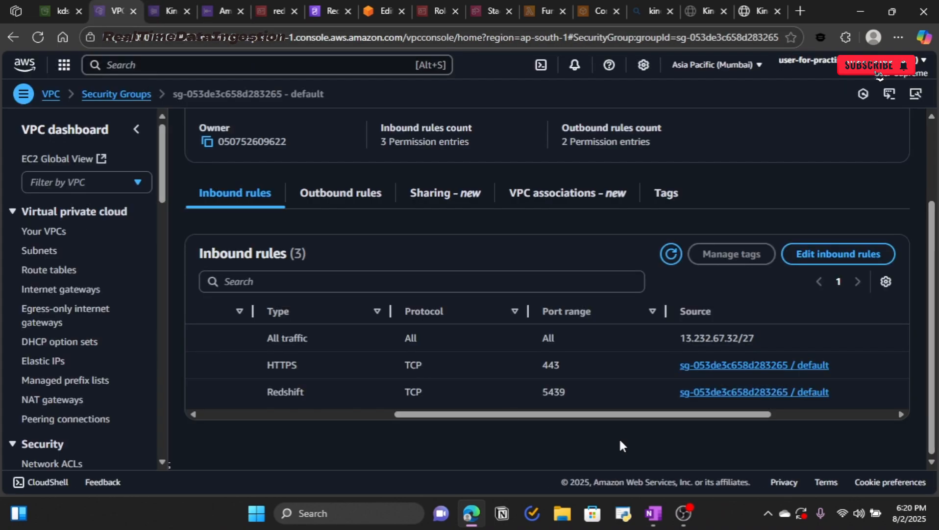
click(822, 253)
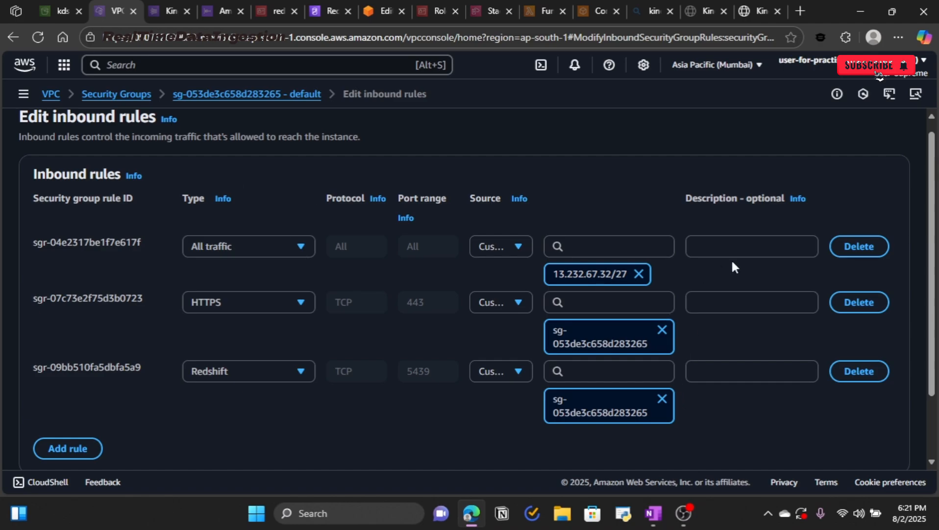
scroll(734, 257, down, 2)
click(692, 422)
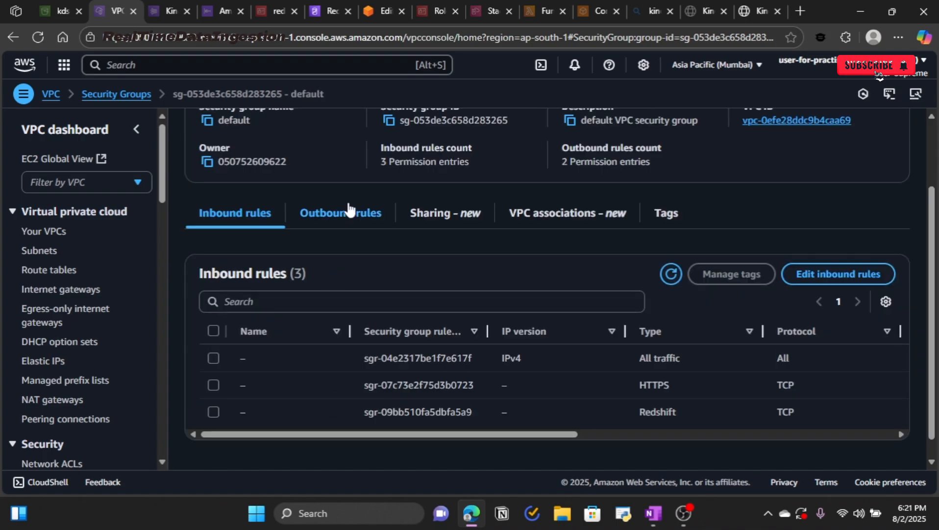
click(345, 227)
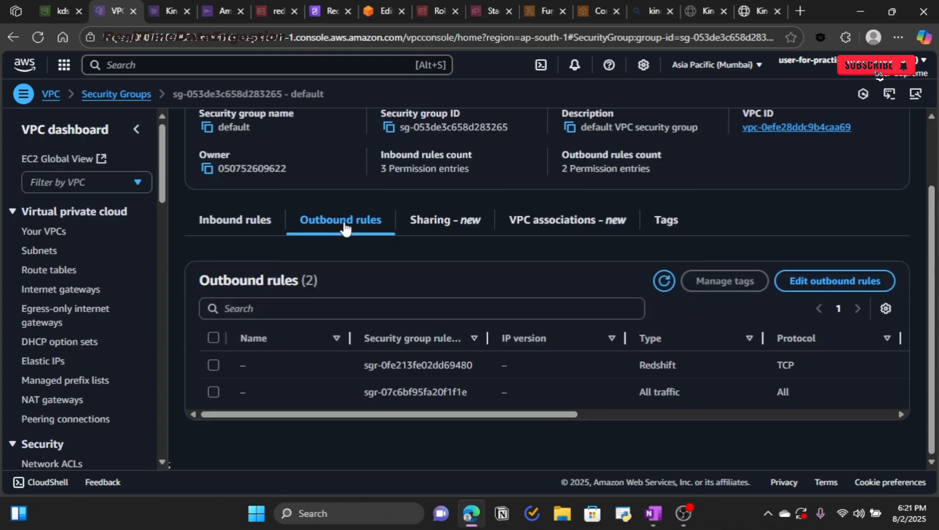
drag(402, 415, 596, 418)
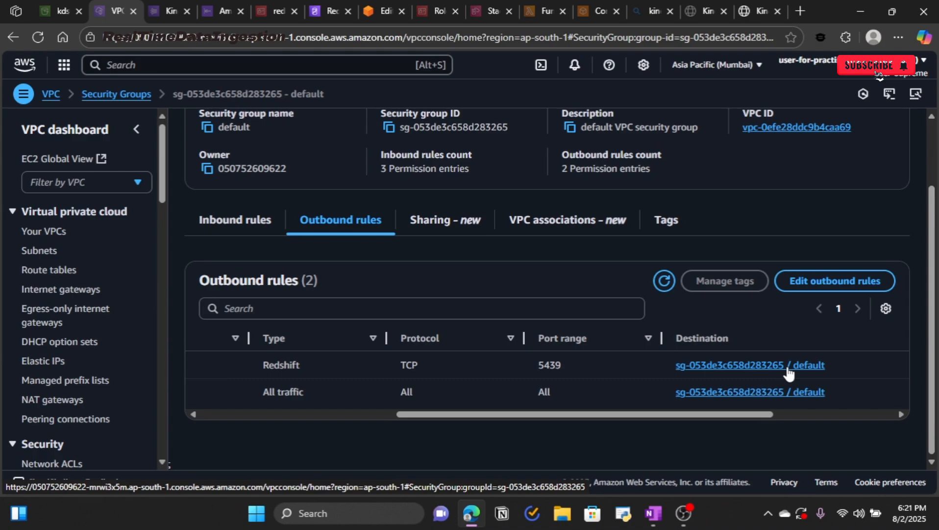
Step: Compare the inbound rule source with the Firehose note requiring access from 13.232.67.32/27
click(244, 221)
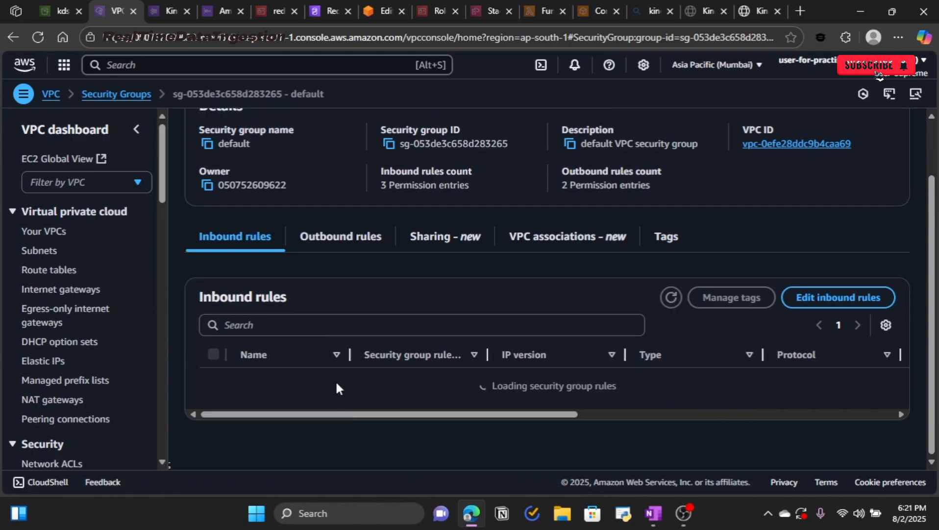
drag(411, 441, 613, 444)
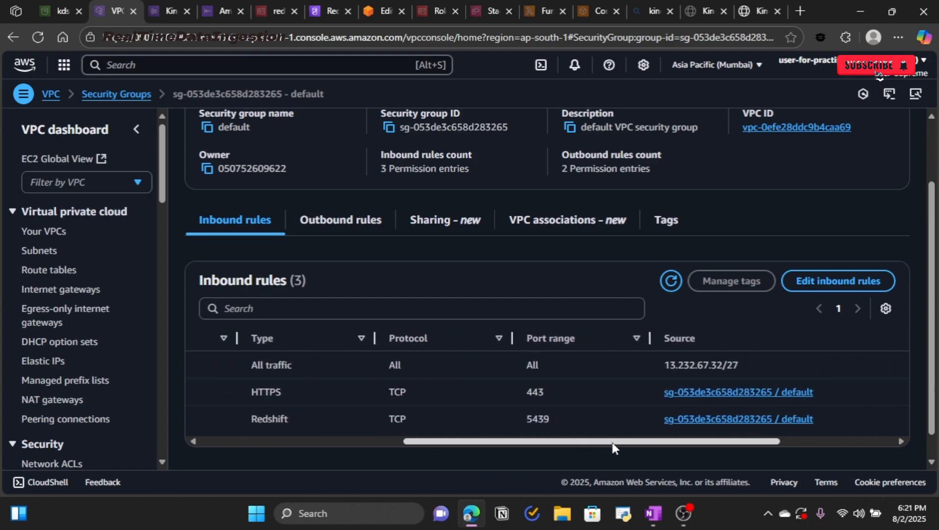
drag(738, 364, 656, 364)
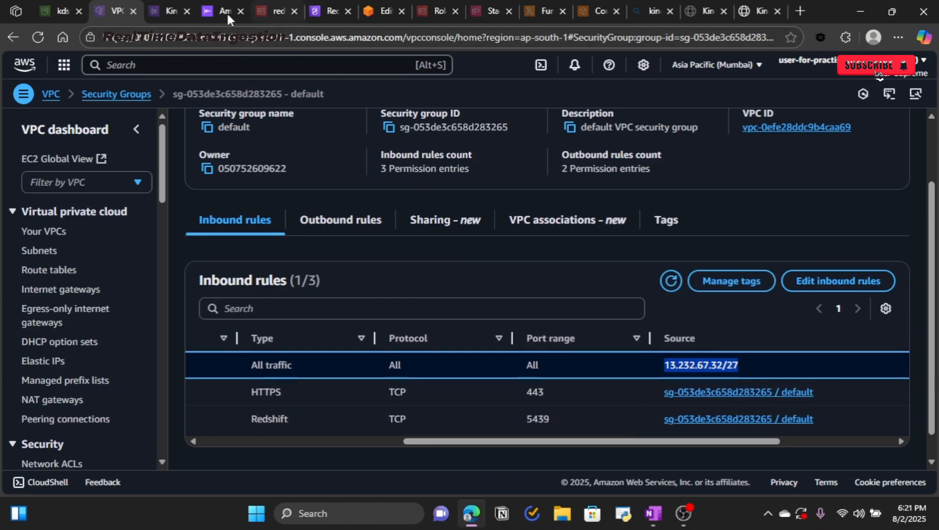
click(212, 10)
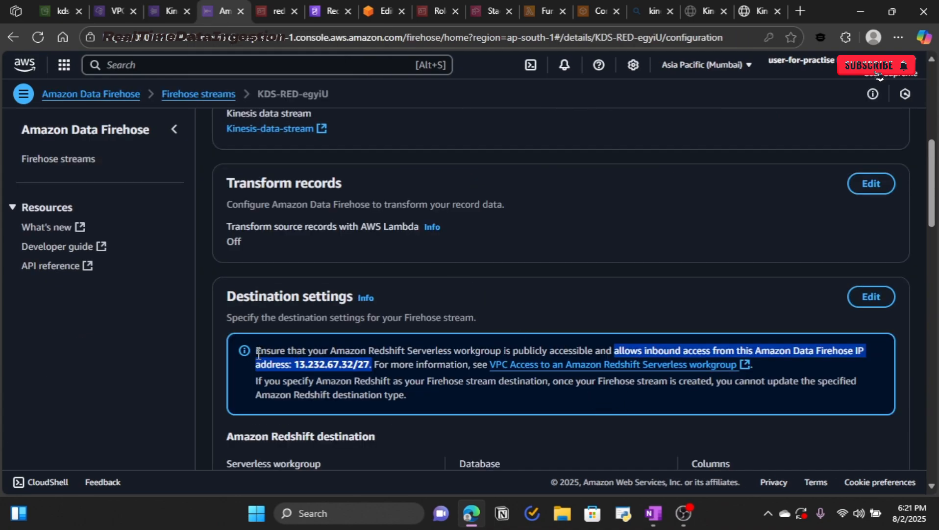
drag(257, 350, 369, 363)
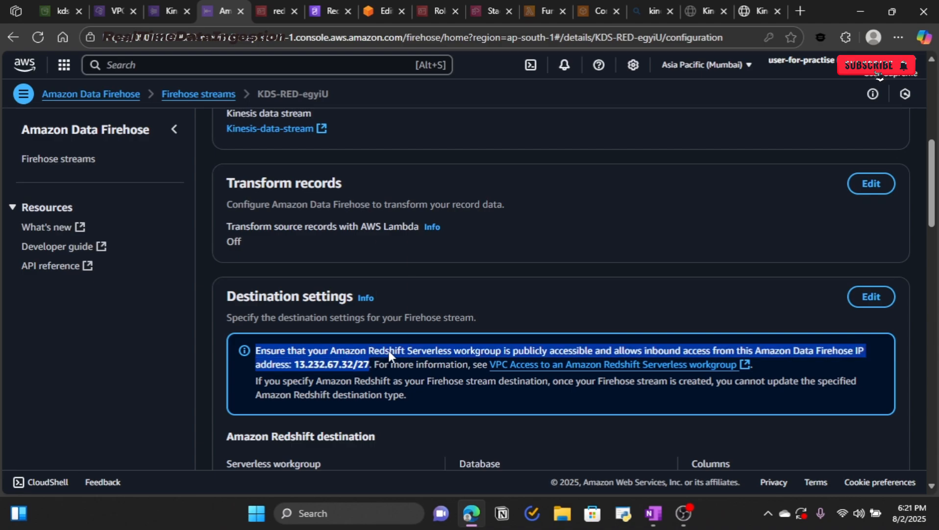
click(555, 309)
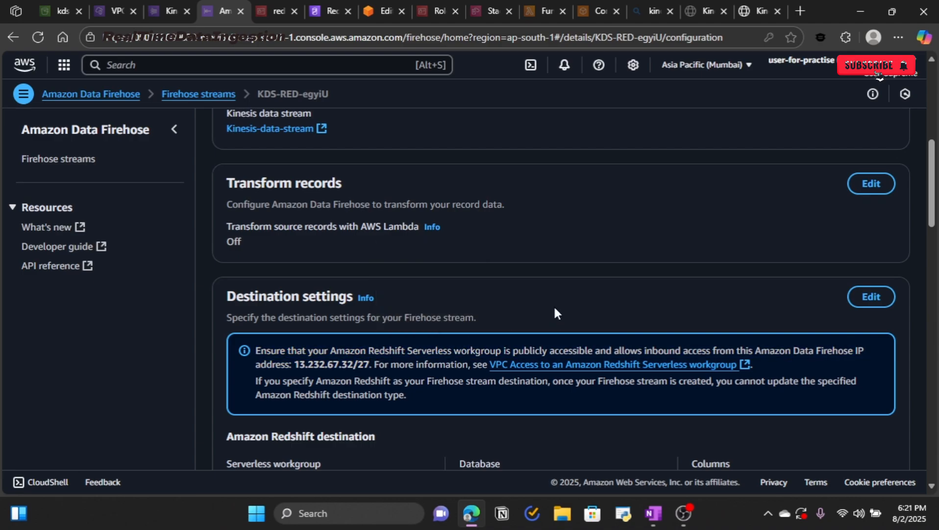
Step: Dismiss the network settings and workgroup creation success notices on the demo workgroup page
click(327, 15)
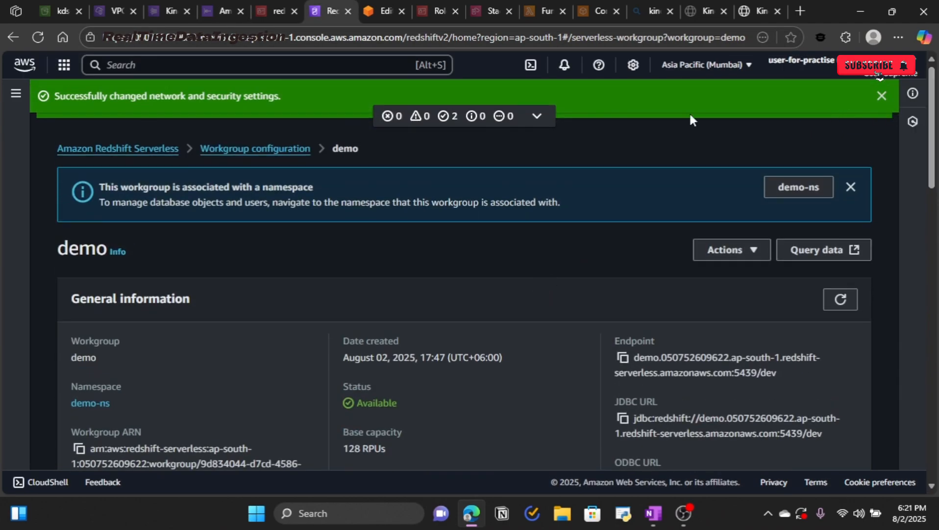
click(882, 97)
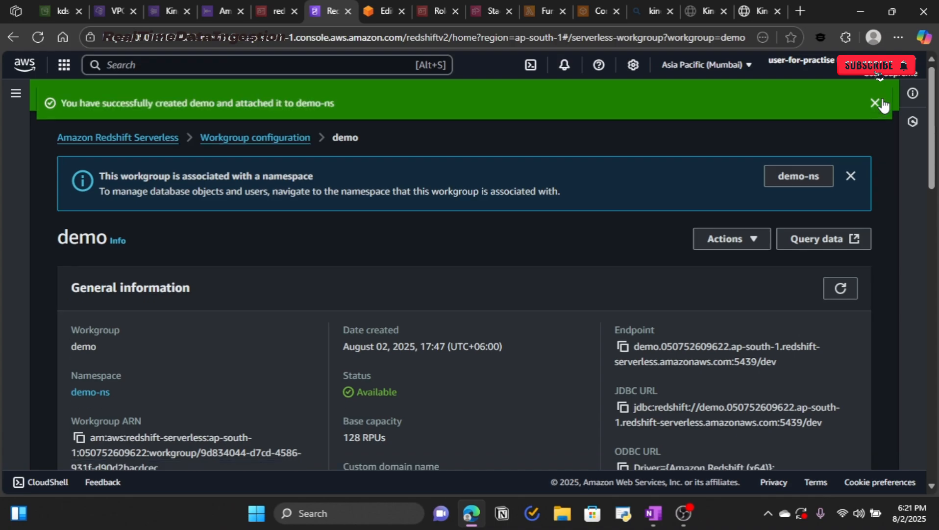
click(882, 97)
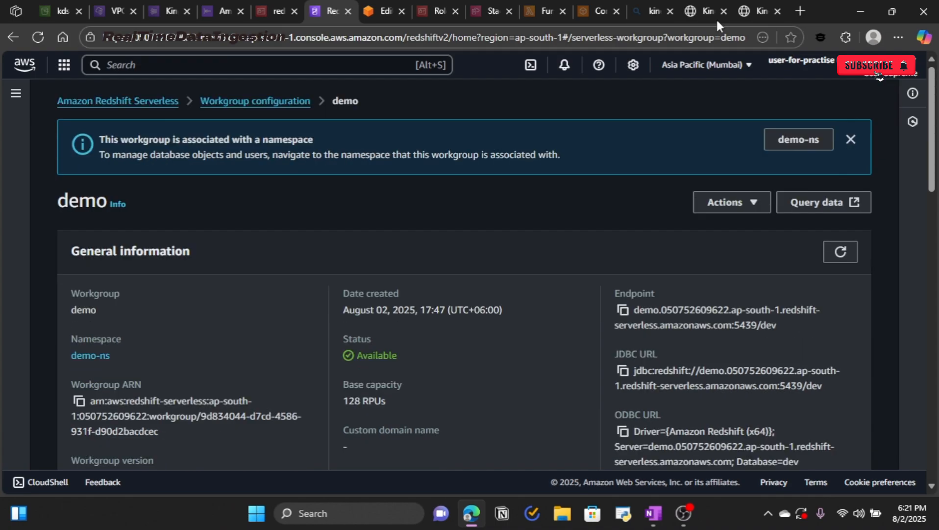
click(748, 15)
Step: Send Template 2 stock records to Kinesis and stop after roughly 1,900 records
scroll(352, 358, down, 4)
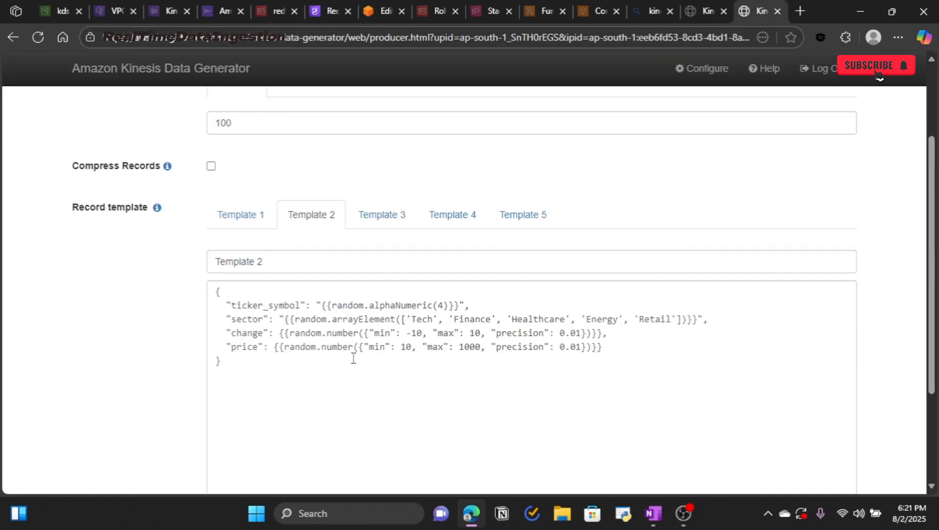
scroll(353, 363, down, 2)
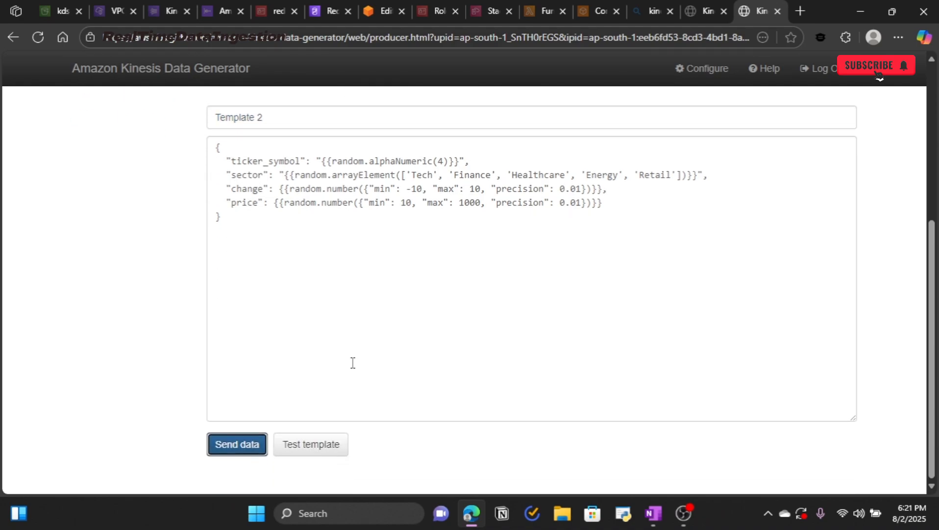
click(250, 444)
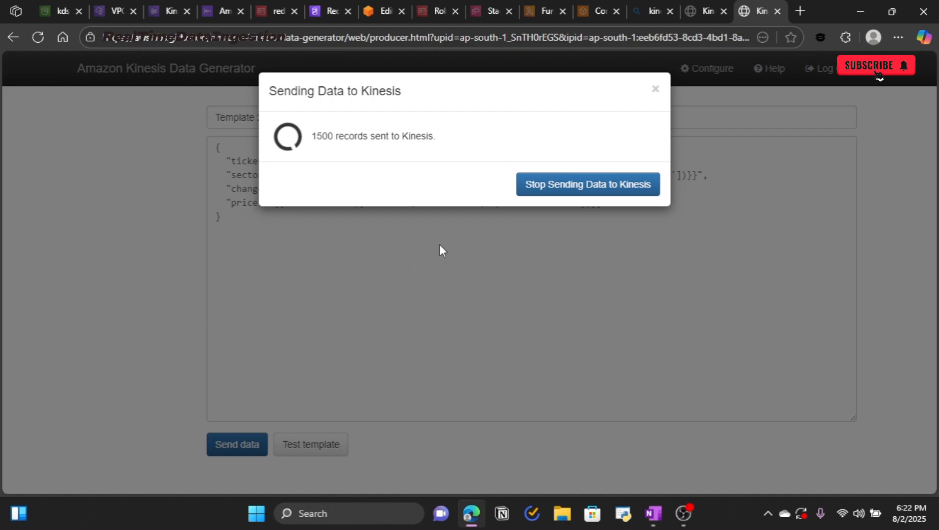
click(558, 197)
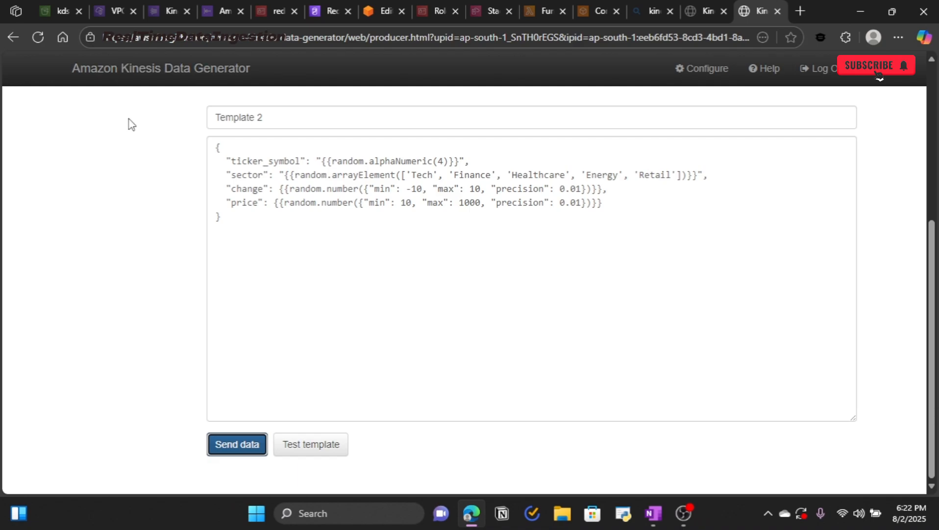
click(158, 9)
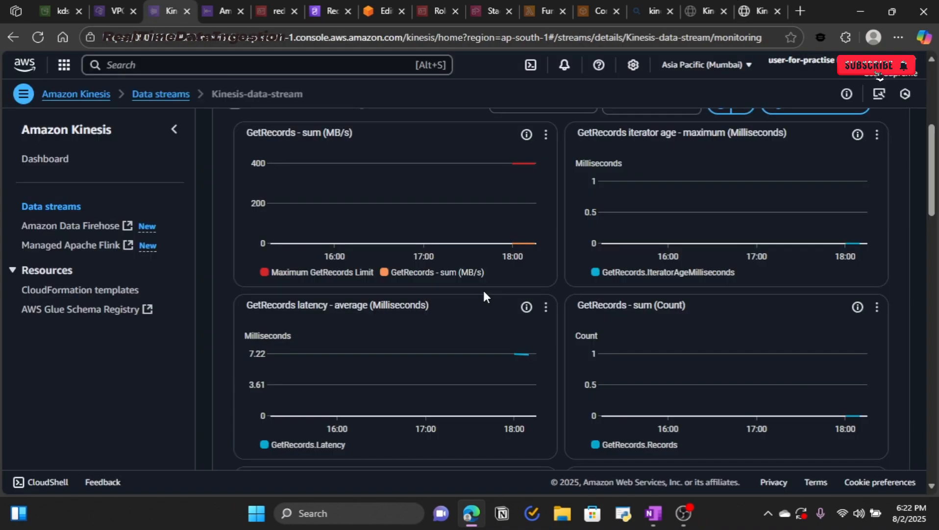
Step: Refresh the Kinesis data stream's metrics and read the GetRecords chart values
scroll(485, 289, up, 3)
click(719, 289)
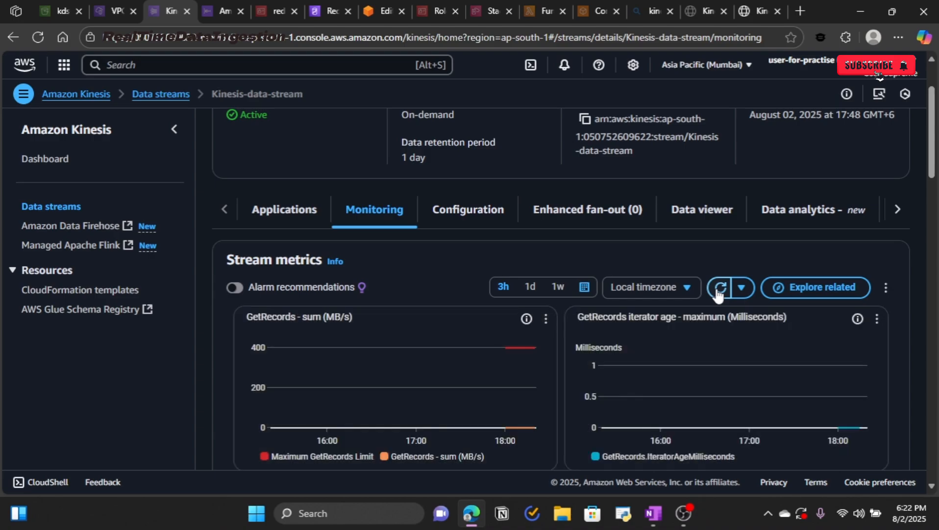
mouse_move(535, 354)
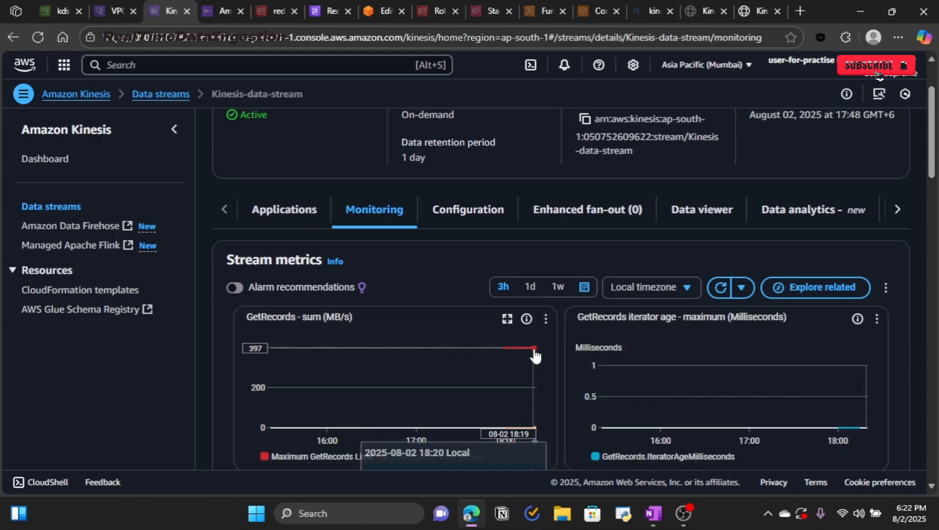
scroll(535, 354, down, 3)
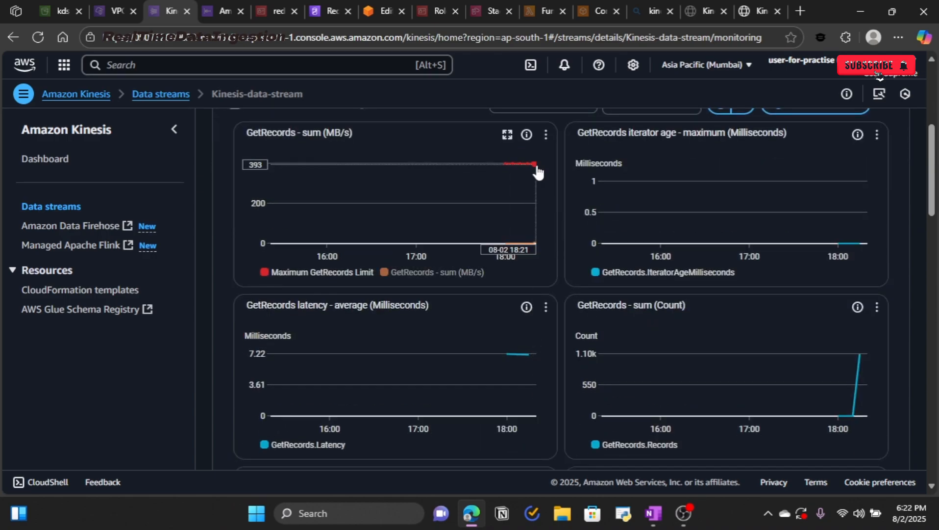
mouse_move(537, 171)
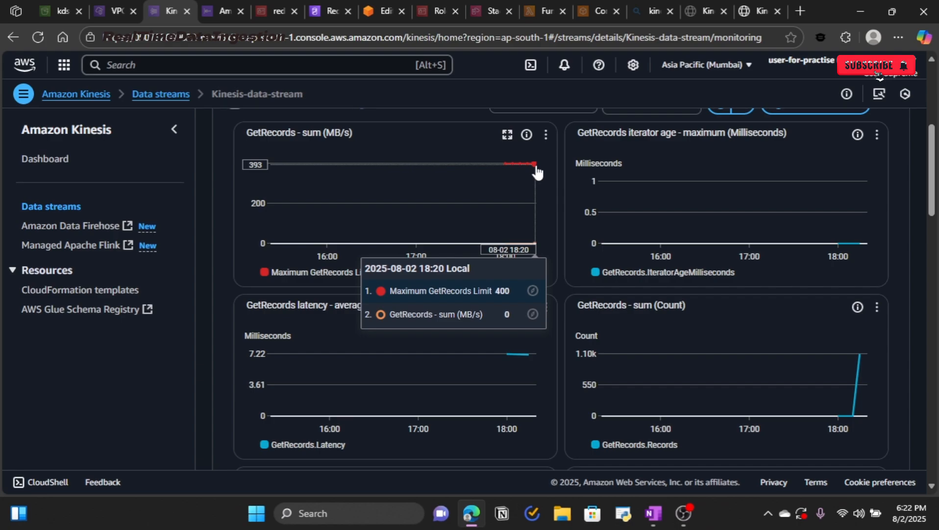
scroll(683, 243, up, 4)
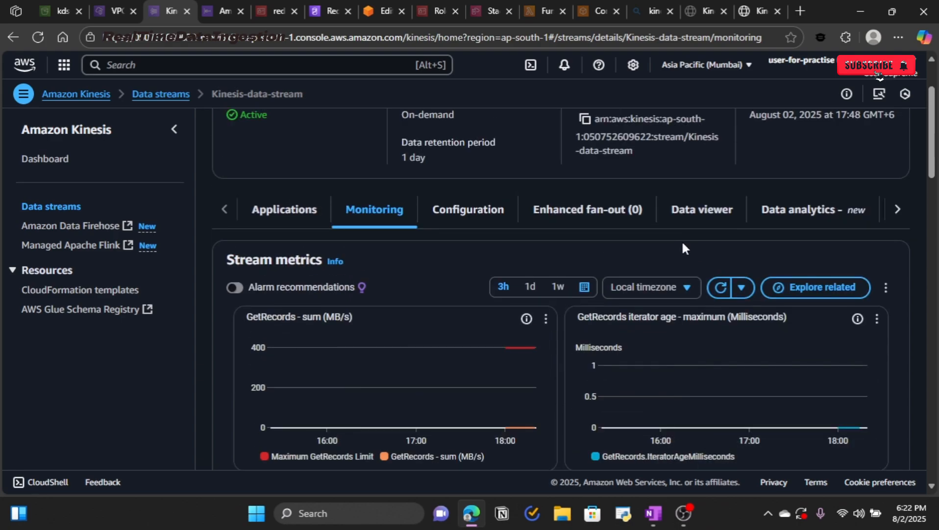
scroll(682, 240, down, 5)
scroll(682, 239, up, 2)
scroll(682, 240, up, 3)
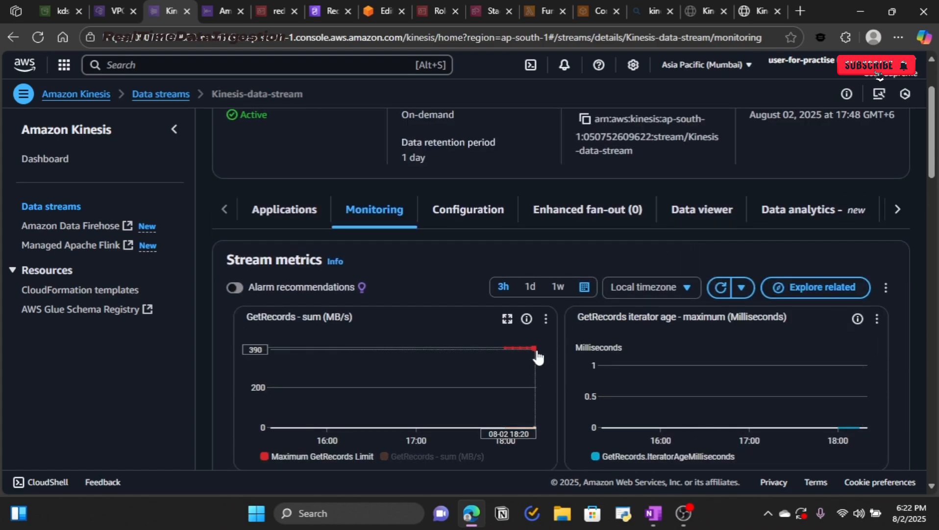
scroll(537, 357, down, 3)
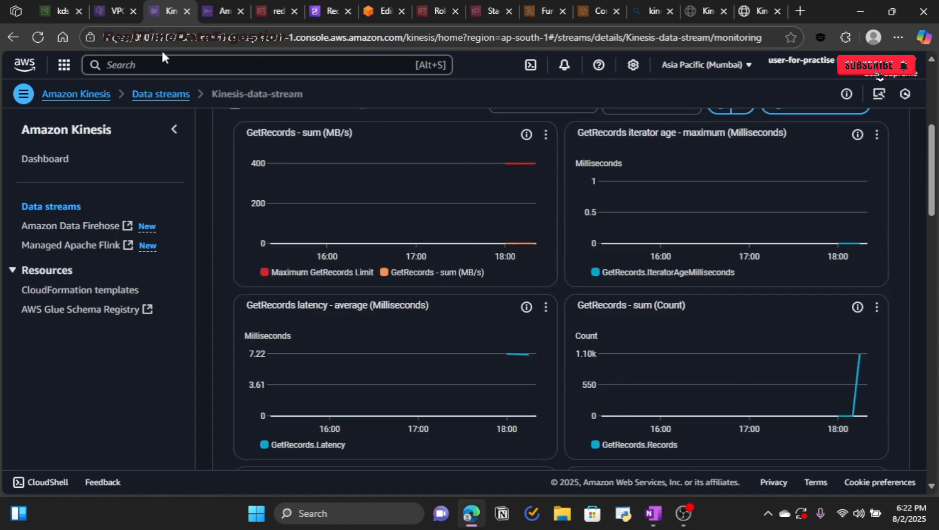
key(ctrl+Tab)
Step: Show KDS-RED-egyiU's monitoring metrics and compare its incoming records with the Kinesis stream's
scroll(379, 231, up, 7)
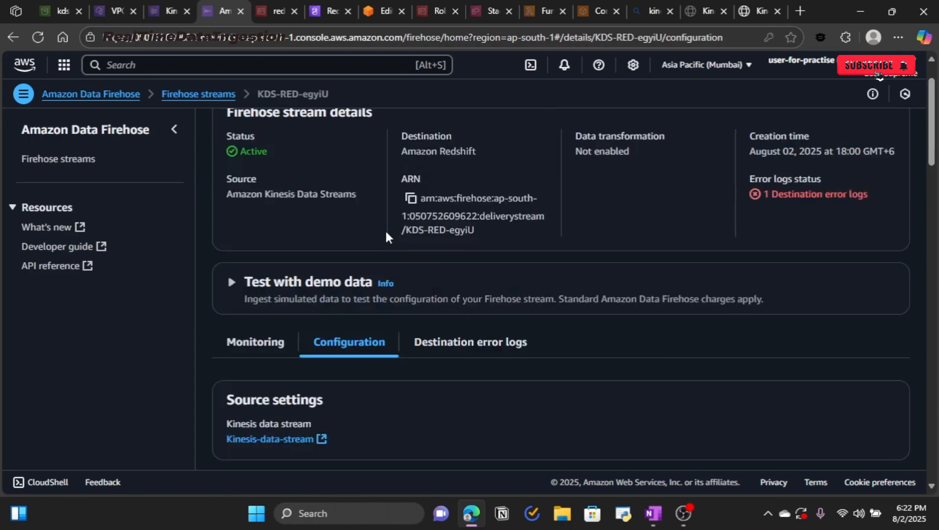
scroll(526, 329, down, 3)
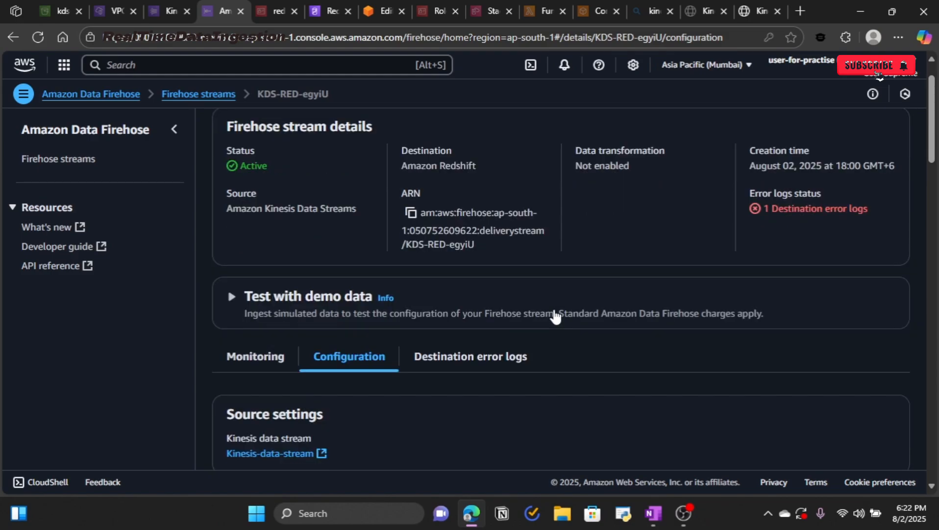
click(245, 224)
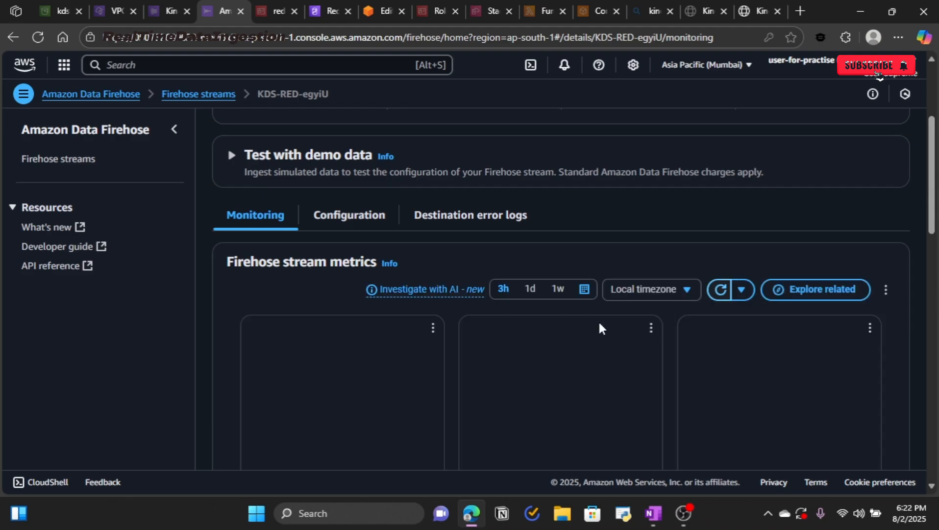
scroll(602, 327, down, 3)
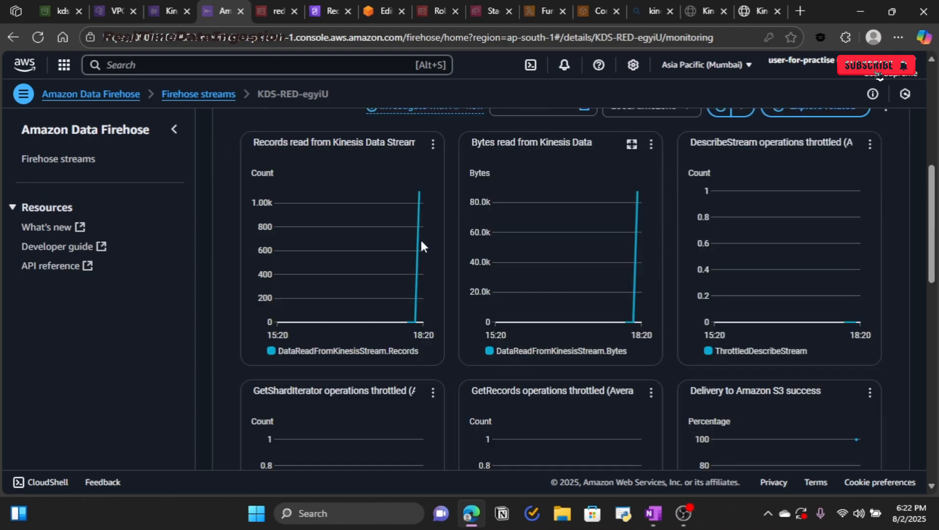
mouse_move(421, 198)
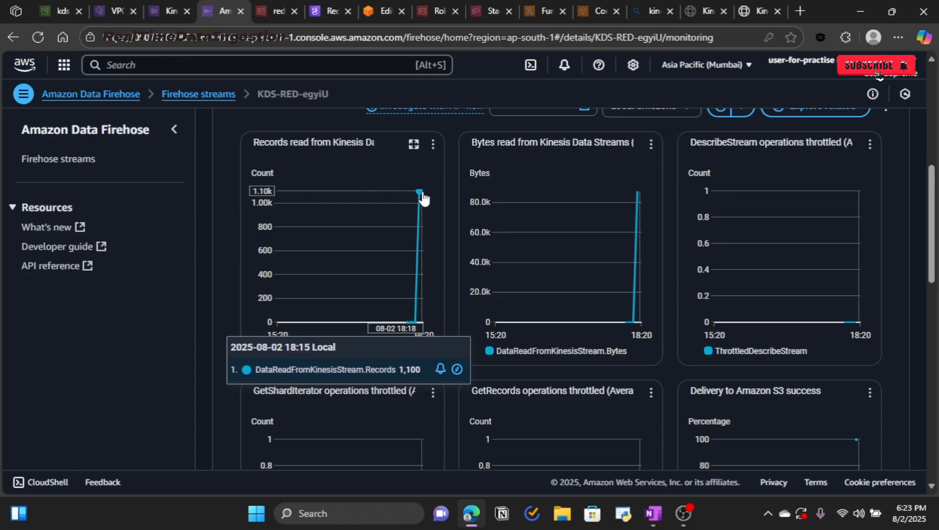
click(167, 11)
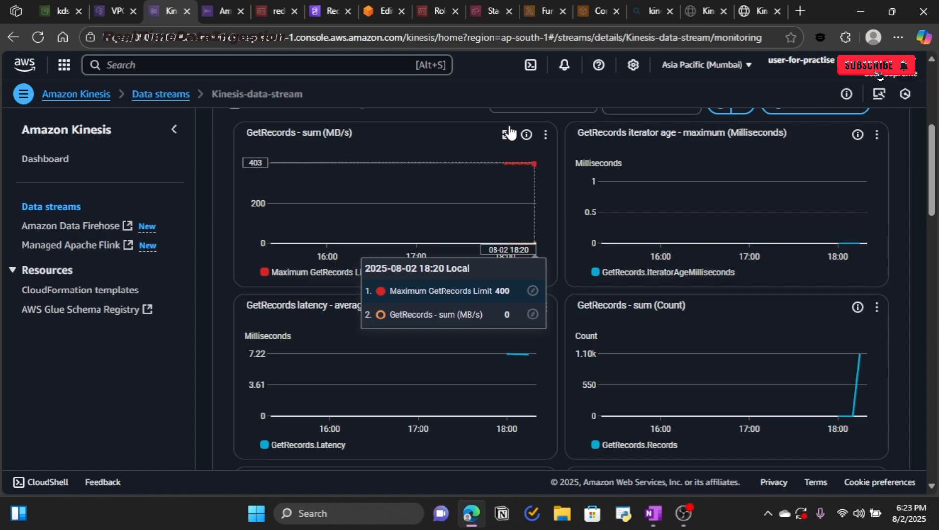
click(215, 13)
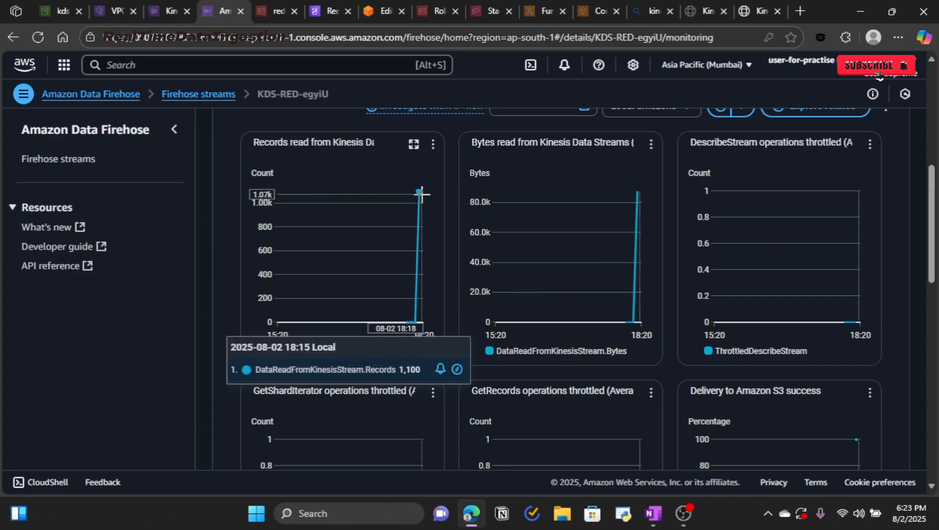
Step: Read the delivery charts: about 87.6k bytes delivered to S3 and zero records to Redshift
scroll(421, 194, down, 3)
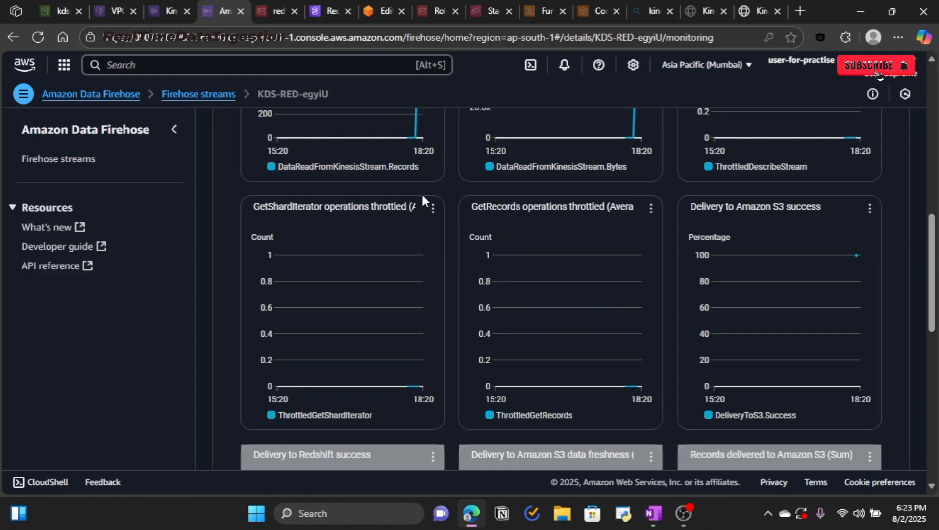
scroll(446, 201, down, 3)
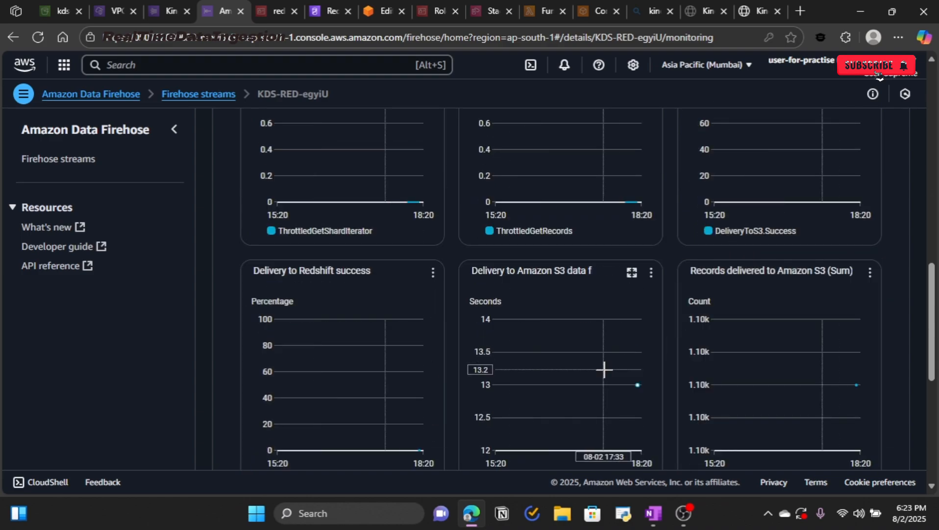
scroll(495, 243, down, 2)
scroll(564, 304, up, 2)
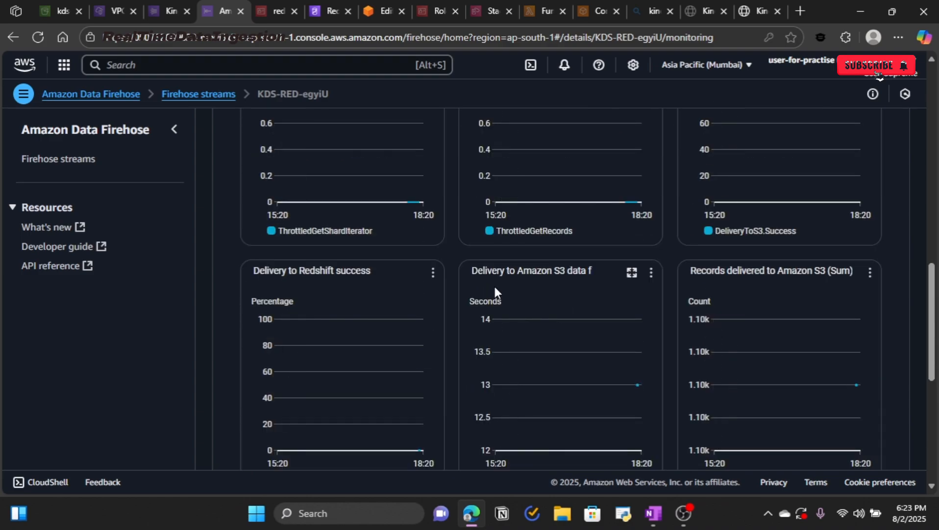
drag(490, 268, 578, 270)
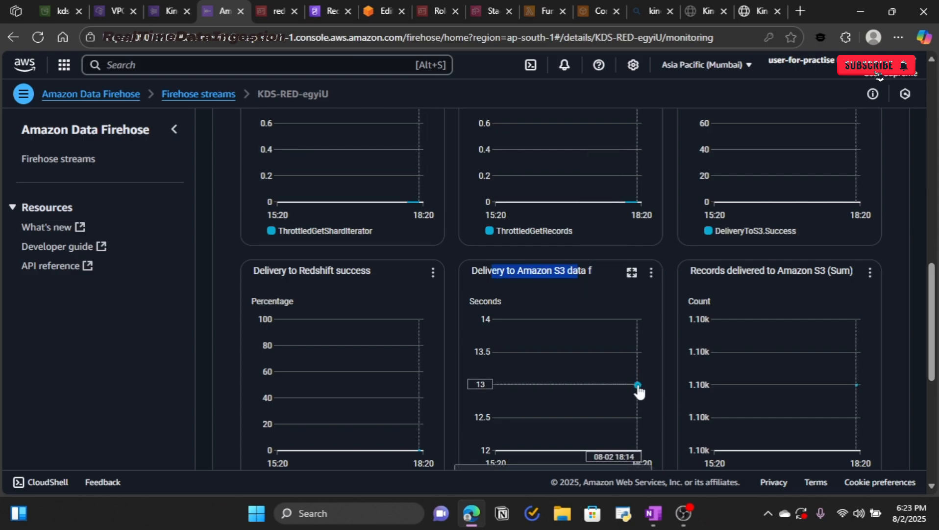
scroll(639, 387, down, 3)
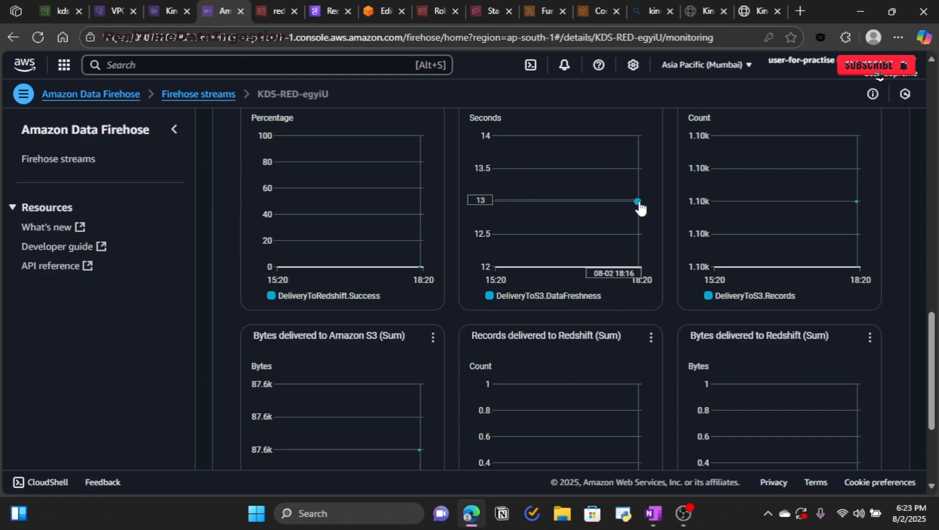
mouse_move(639, 203)
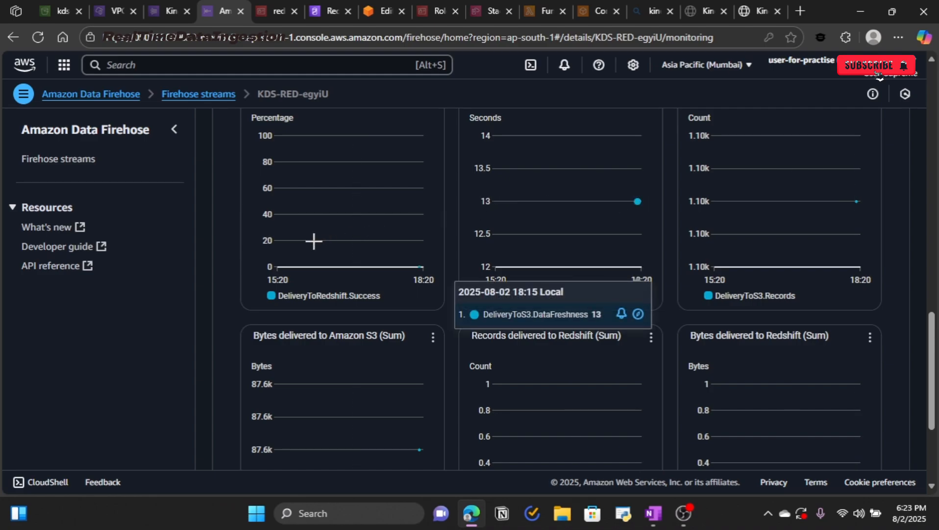
scroll(392, 267, down, 3)
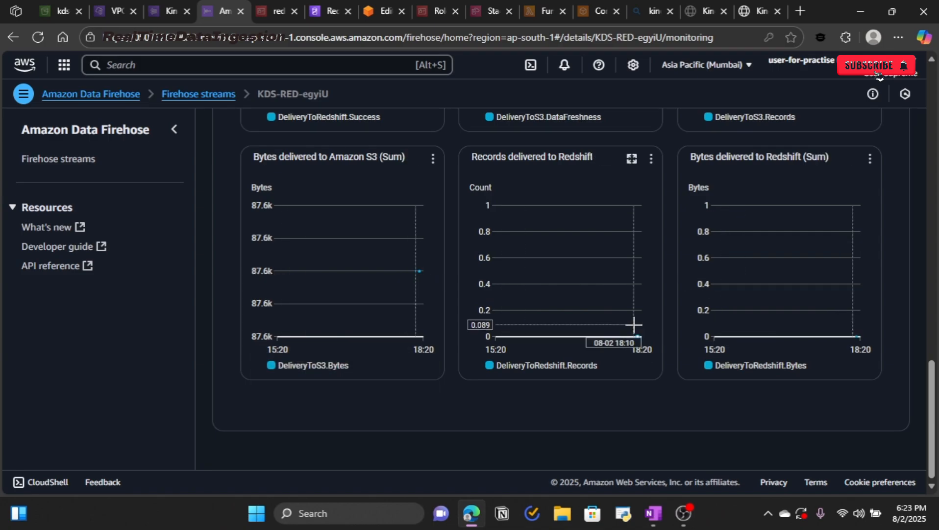
scroll(633, 325, up, 6)
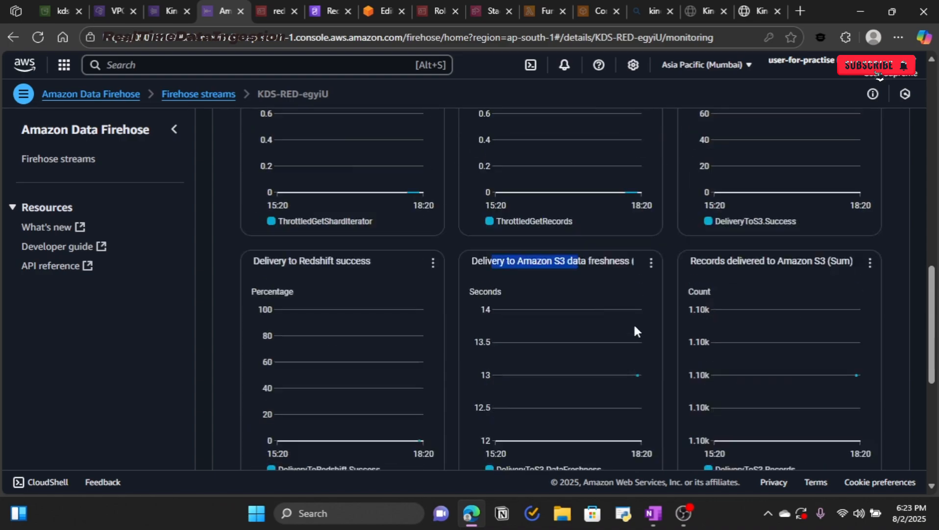
scroll(633, 323, up, 6)
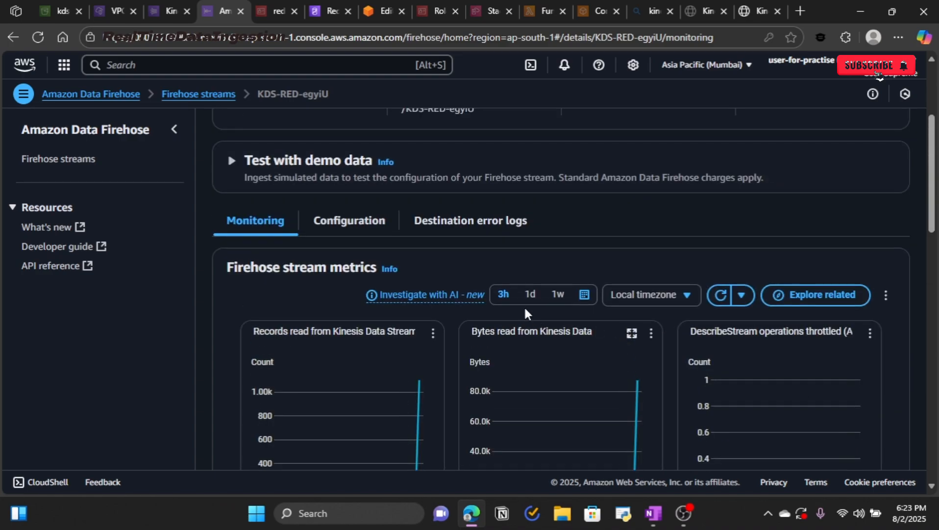
click(452, 226)
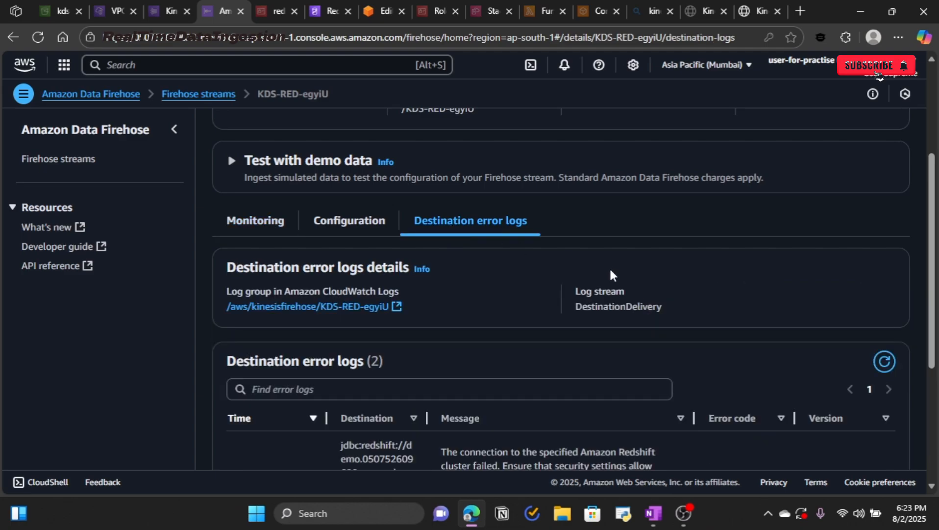
scroll(609, 266, down, 3)
scroll(612, 271, down, 1)
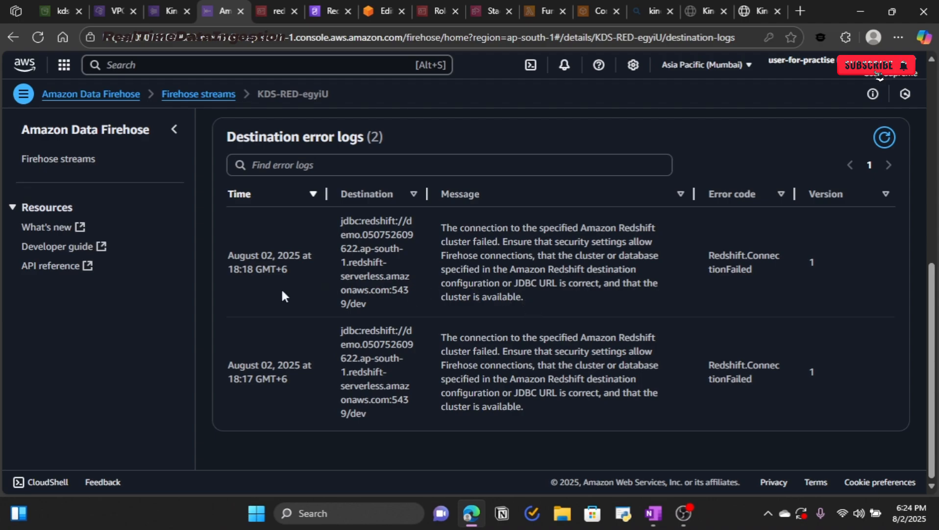
drag(227, 271, 255, 273)
click(882, 147)
drag(256, 270, 229, 271)
Step: Rerun SELECT * FROM firehose_test_table and confirm it returns 100 rows of stock data
click(375, 10)
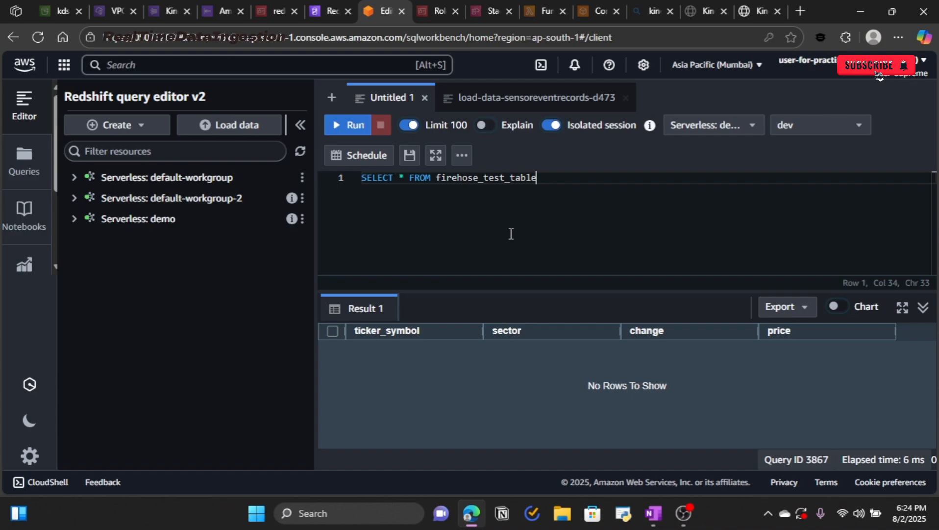
key(ctrl+Return)
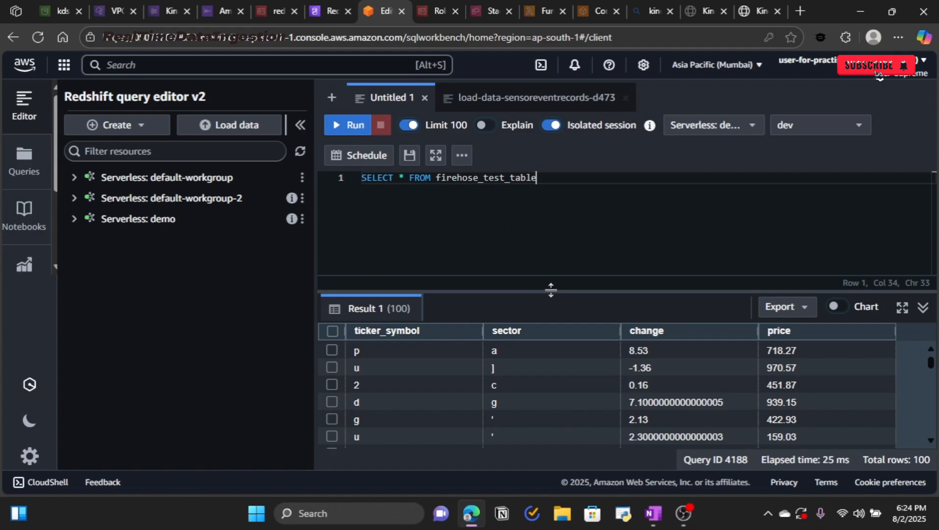
scroll(534, 365, down, 15)
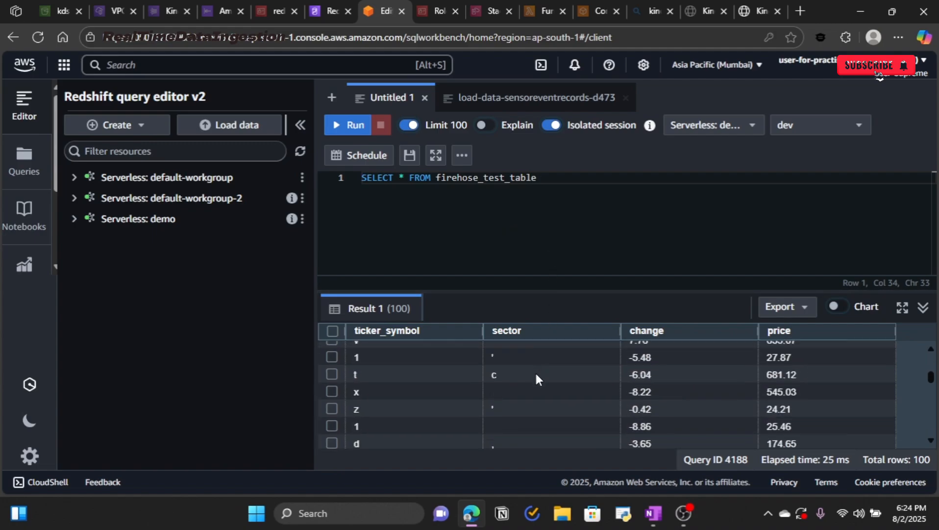
scroll(537, 377, down, 5)
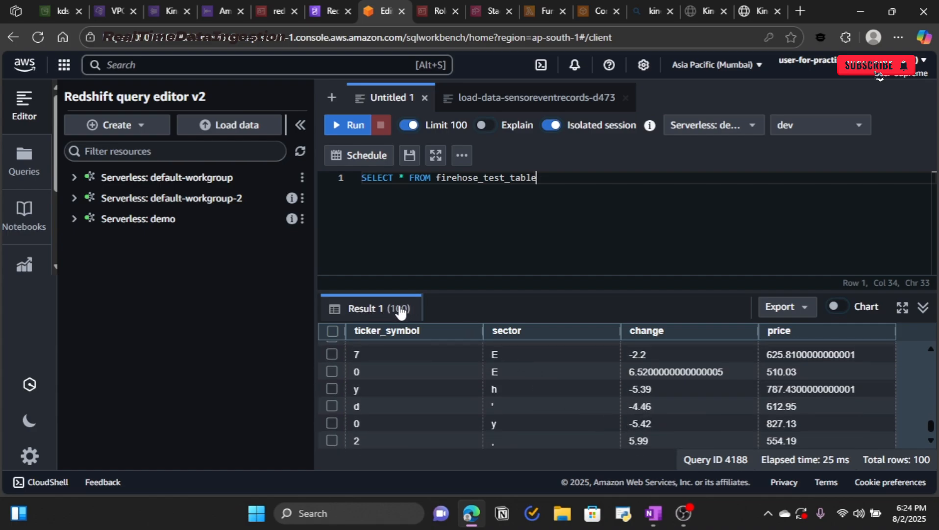
drag(392, 309, 418, 314)
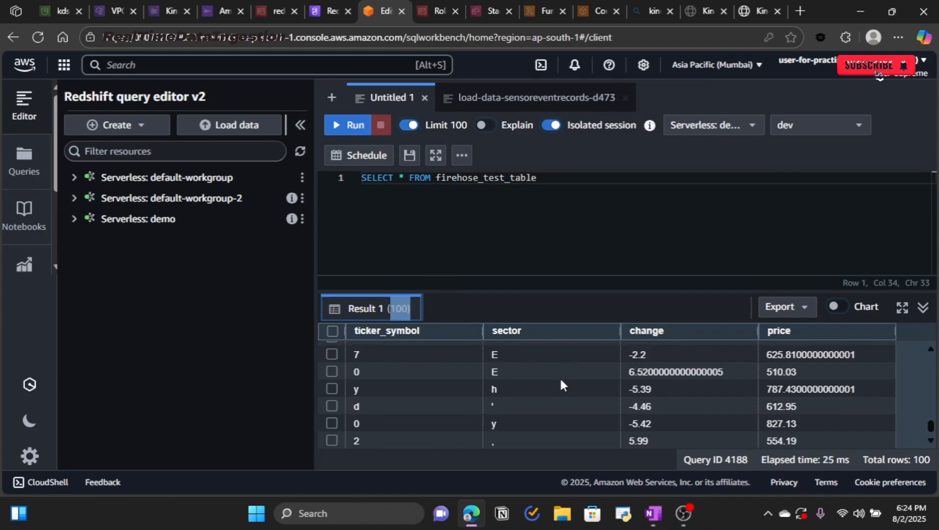
scroll(570, 387, up, 15)
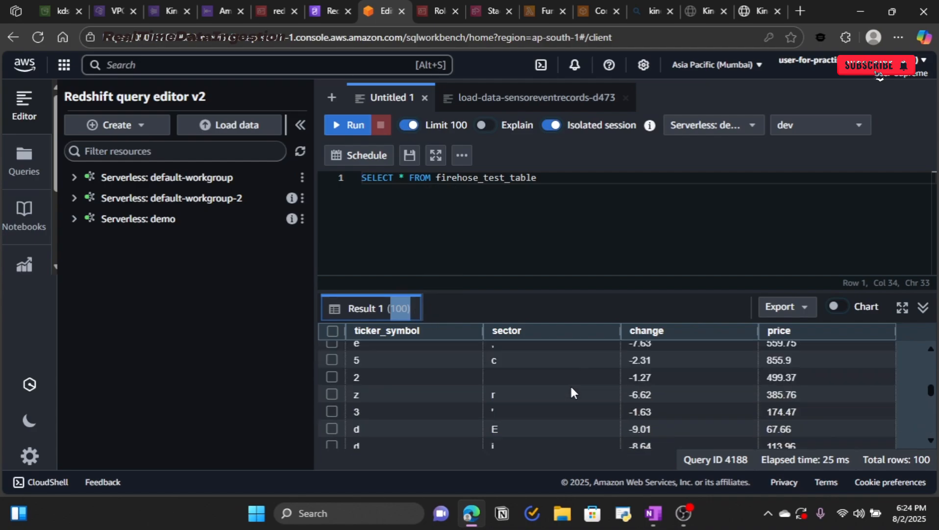
scroll(571, 390, down, 15)
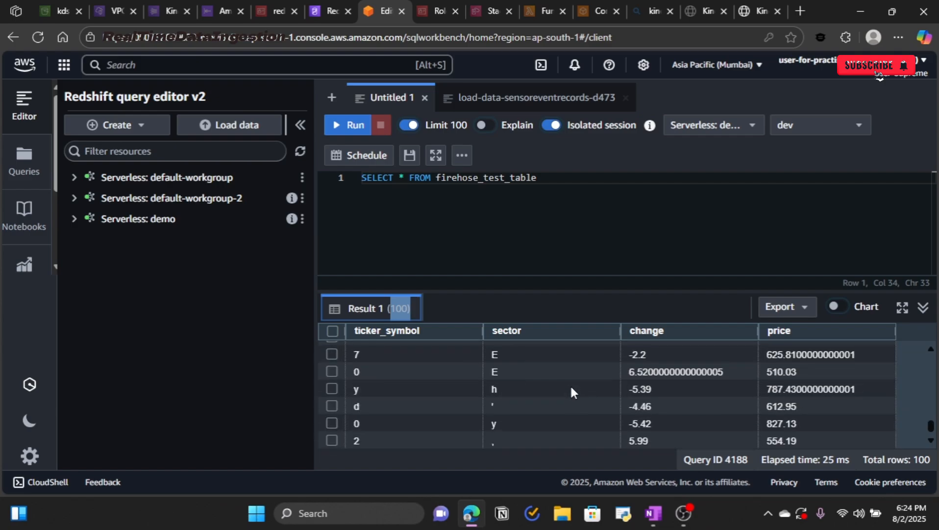
click(522, 235)
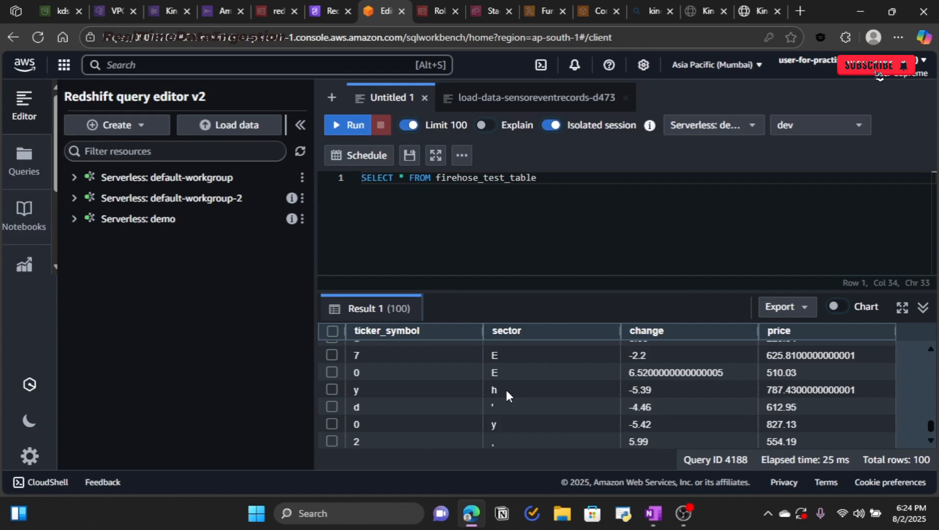
Step: Tick off pipeline diagram stages and circle the Real Time Data Ingestion title with the laser pen
key(alt+Tab)
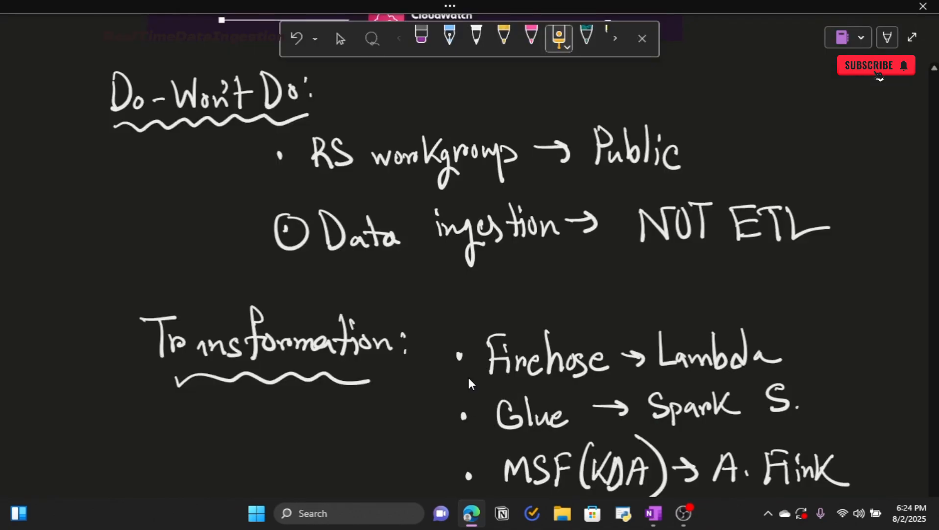
scroll(468, 380, up, 8)
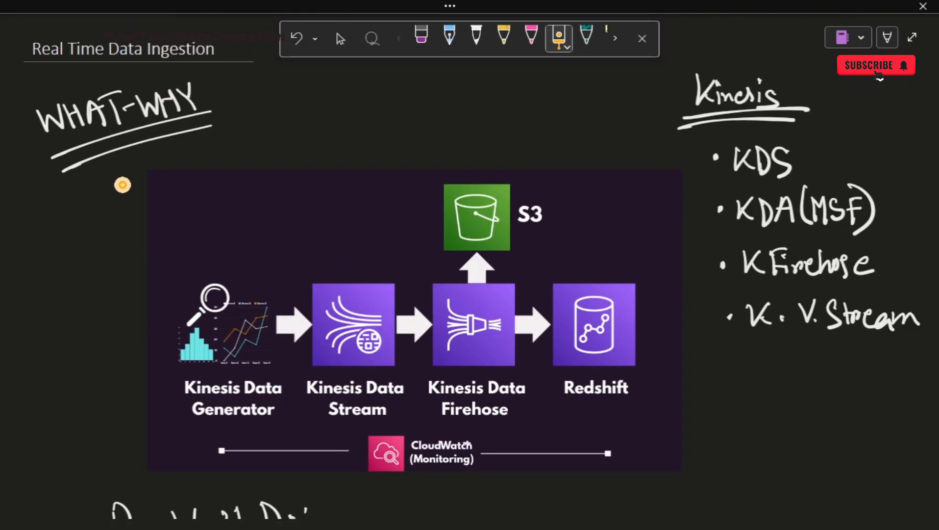
drag(99, 215, 252, 140)
drag(625, 403, 749, 347)
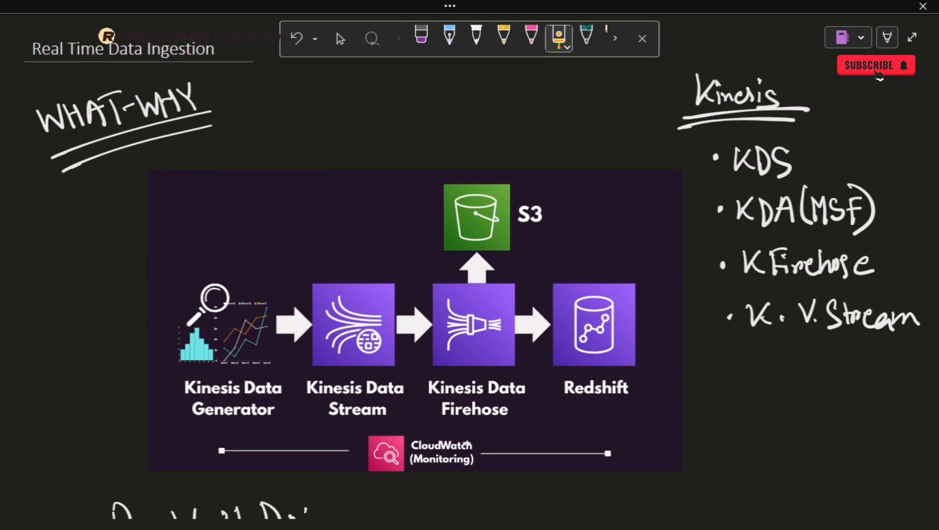
mouse_move(106, 35)
mouse_down()
mouse_move(242, 30)
mouse_move(74, 69)
mouse_move(101, 28)
mouse_up()
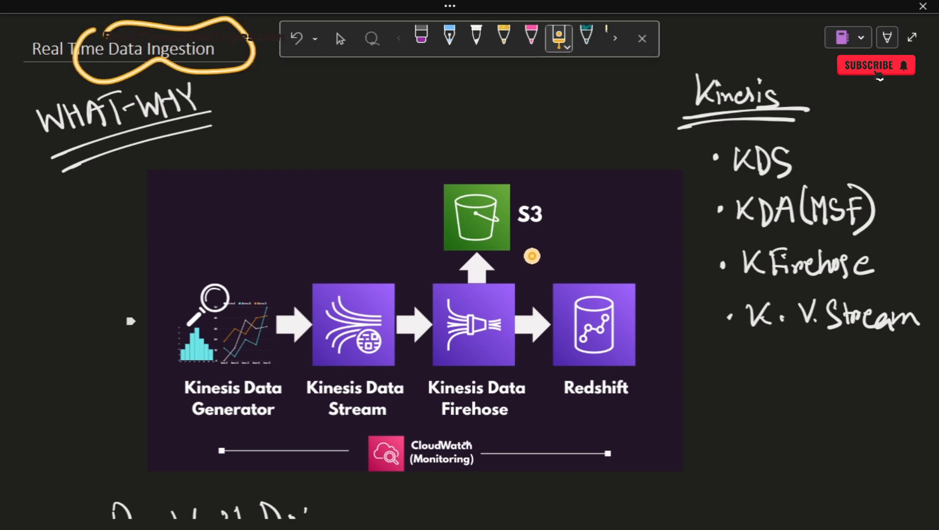
key(Escape)
Step: Underline ETL in the notes and mark the RS workgroup and Public access points
scroll(478, 378, down, 8)
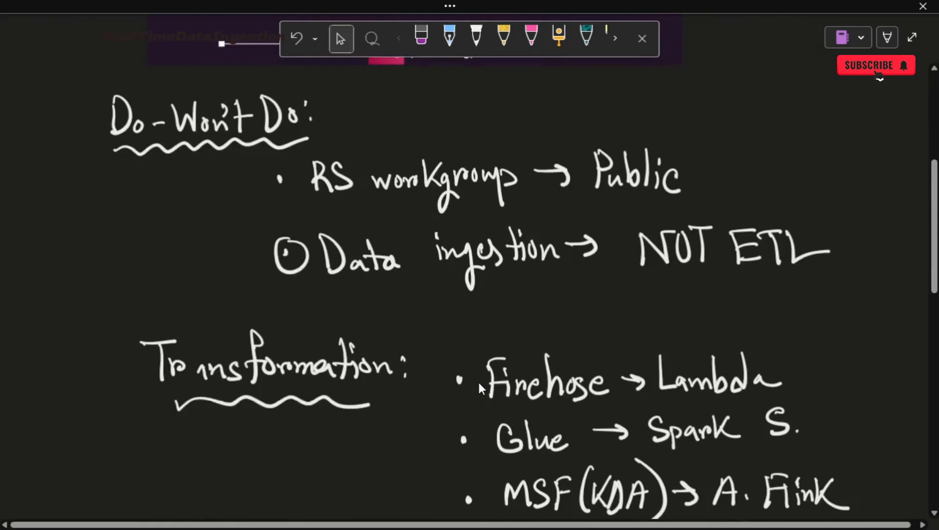
drag(723, 254, 823, 265)
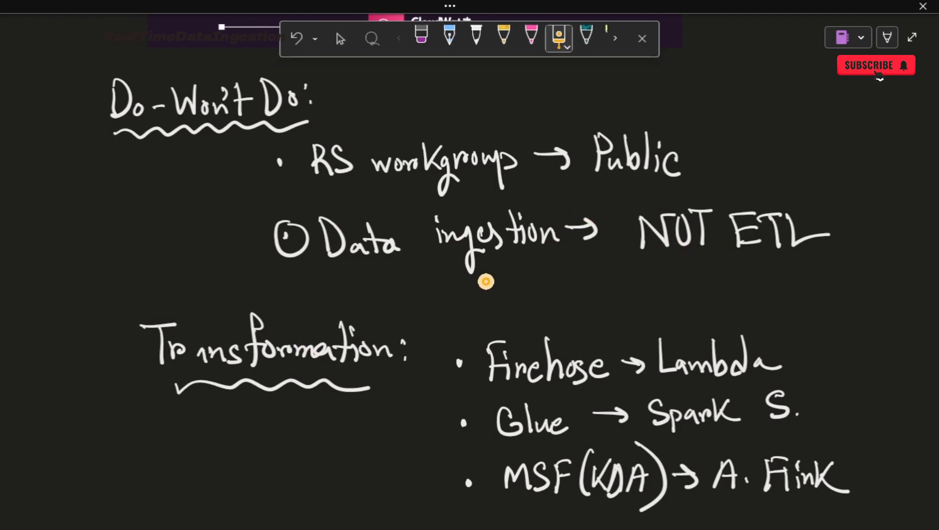
scroll(482, 390, down, 4)
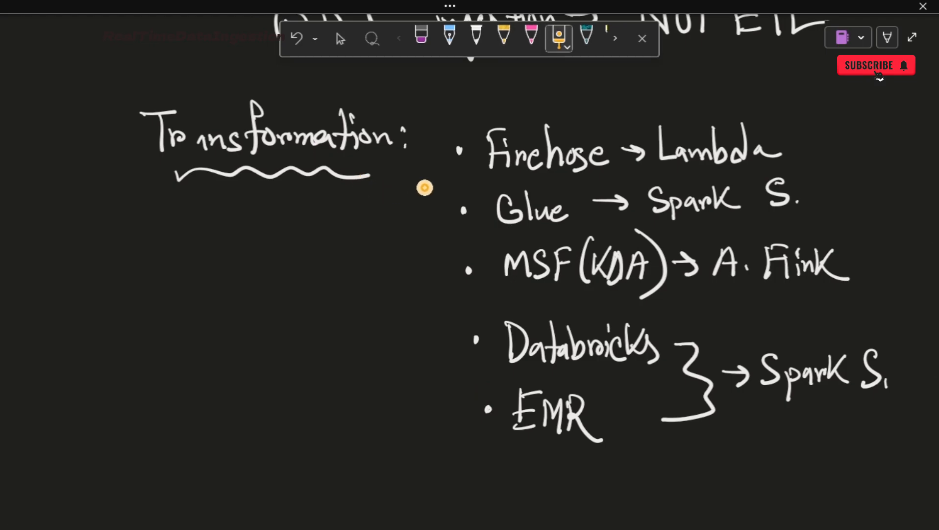
mouse_move(433, 156)
mouse_down()
mouse_move(335, 310)
mouse_move(498, 458)
mouse_up()
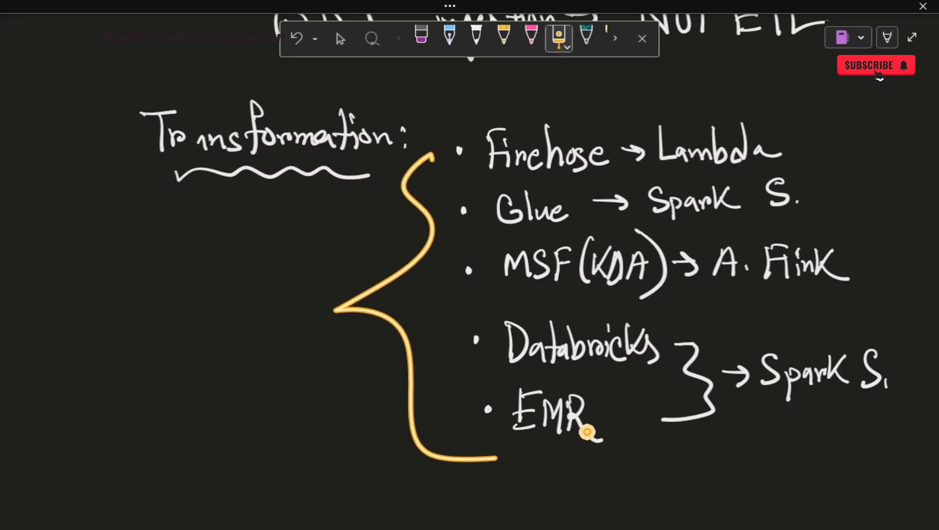
scroll(482, 391, up, 10)
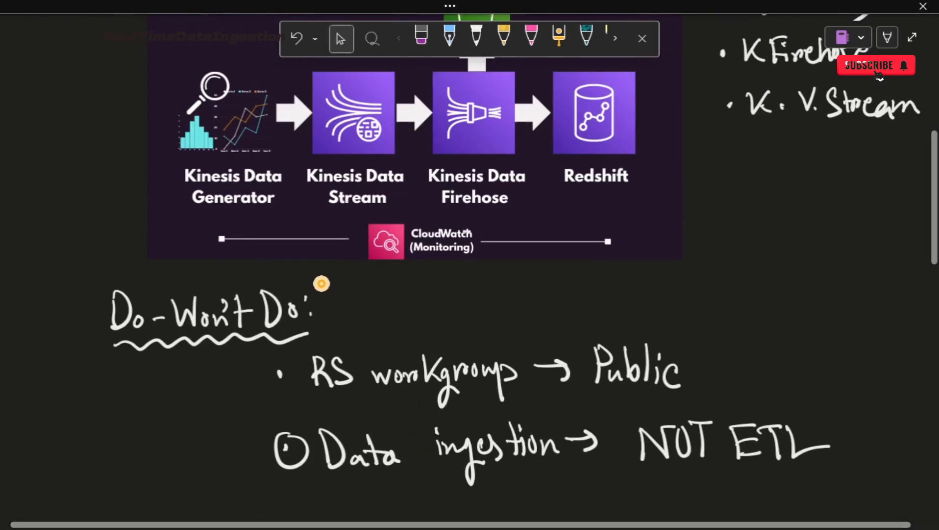
mouse_move(241, 391)
mouse_down()
mouse_move(348, 315)
mouse_move(366, 321)
mouse_up()
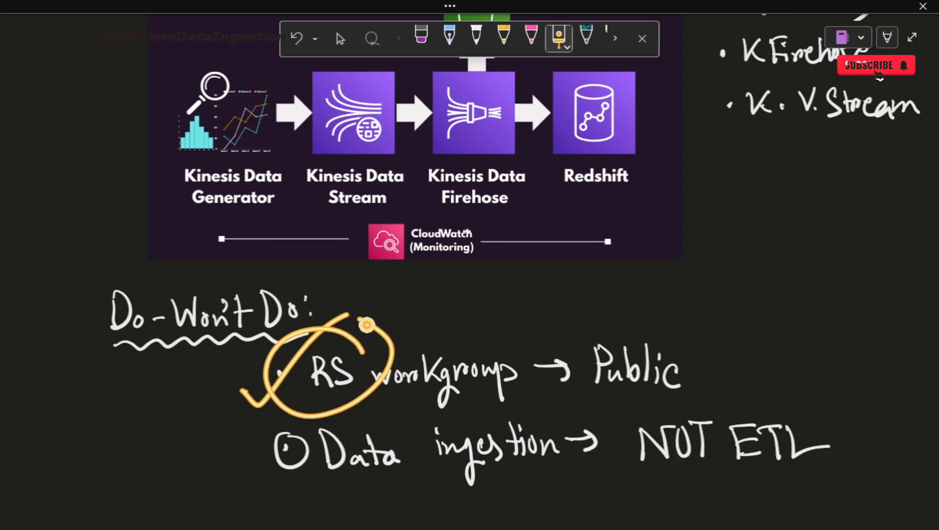
drag(582, 406, 710, 391)
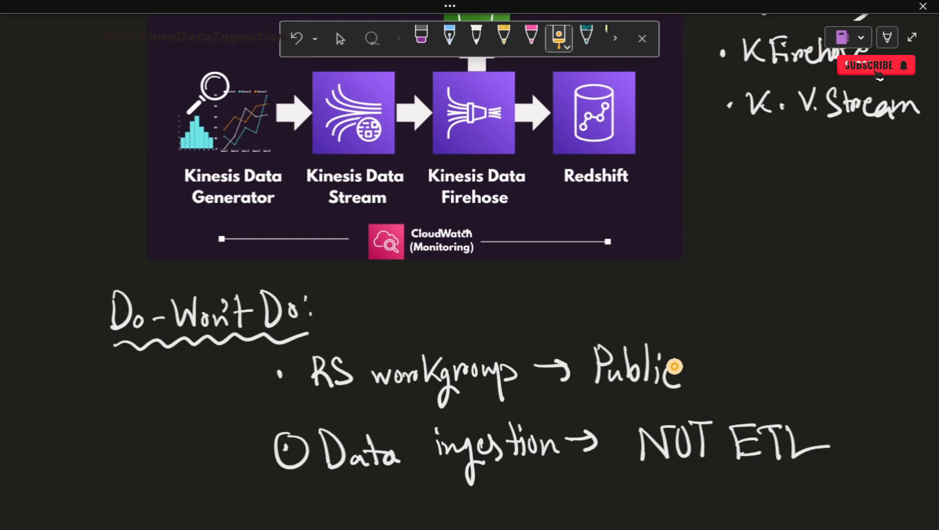
Step: Trace the data flow on the diagram, ticking Kinesis Data Stream, Firehose and Redshift
scroll(506, 436, up, 5)
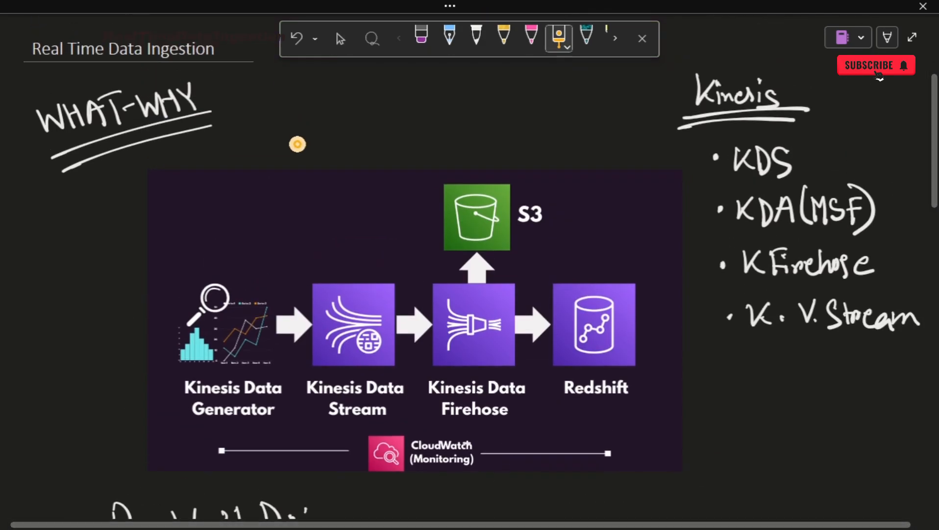
drag(310, 321, 430, 269)
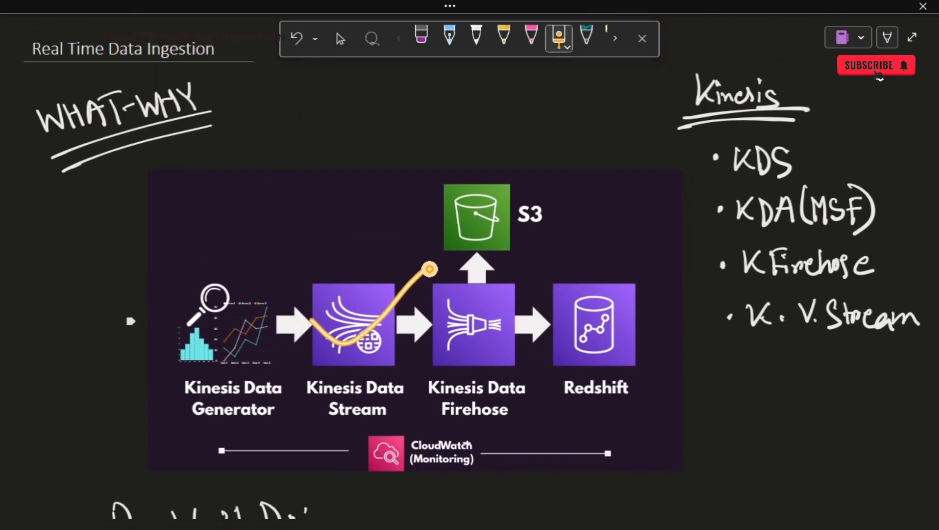
drag(438, 324, 520, 267)
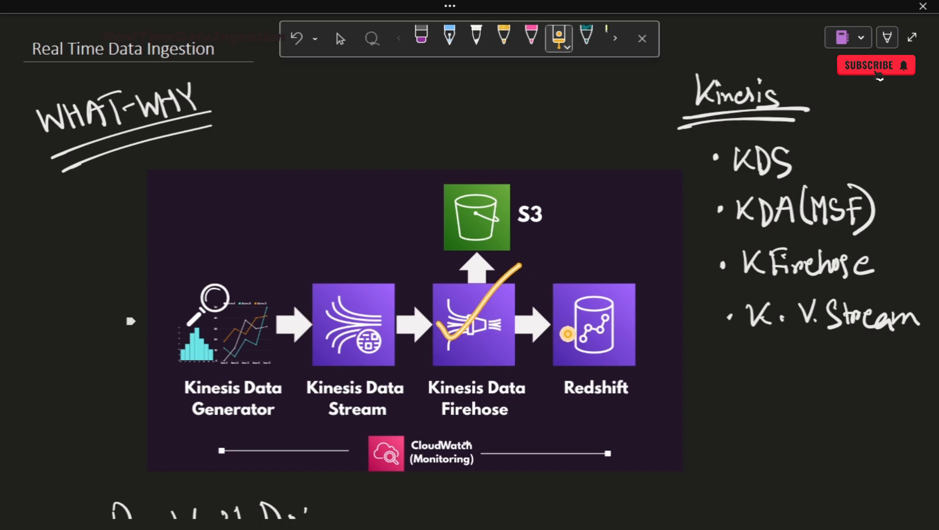
drag(564, 328, 643, 274)
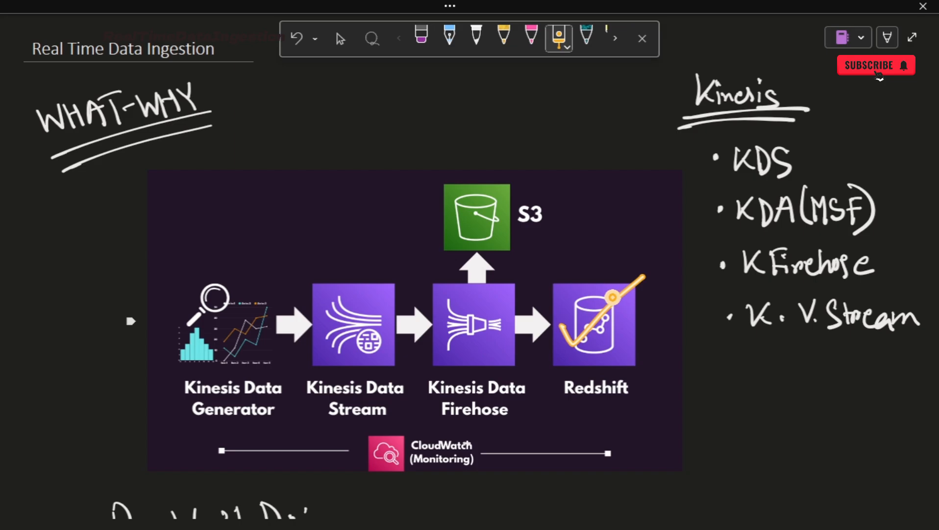